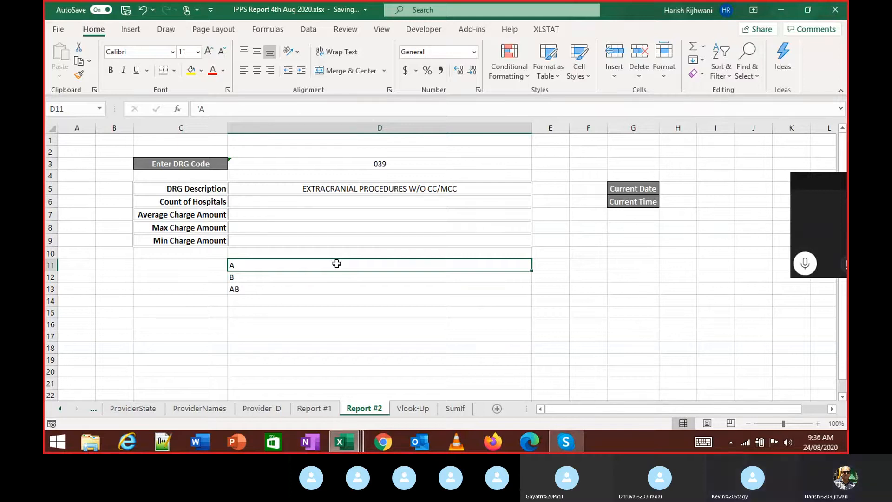
Step: Examine the DRG code entry and the DRG Description row on the Report #2 sheet
{"action": "key", "text": "ctrl+Up"}
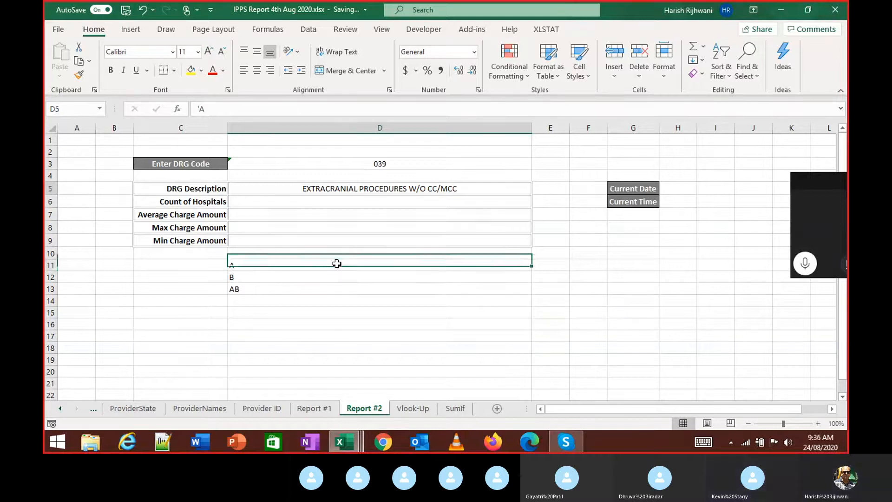
{"action": "key", "text": "Left"}
{"action": "key", "text": "Down"}
{"action": "key", "text": "Up"}
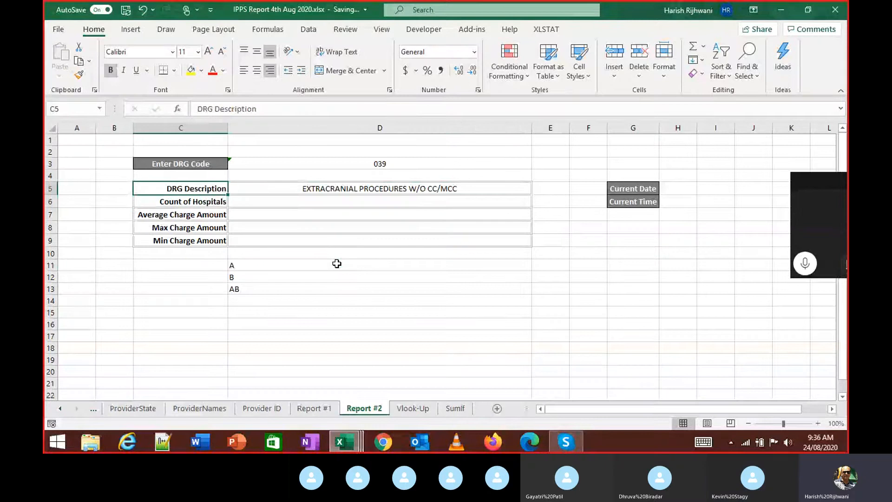
{"action": "key", "text": "Up"}
{"action": "key", "text": "Up"}
{"action": "key", "text": "shift+Right"}
{"action": "key", "text": "shift+Down"}
{"action": "key", "text": "shift+Down"}
{"action": "key", "text": "shift+Down"}
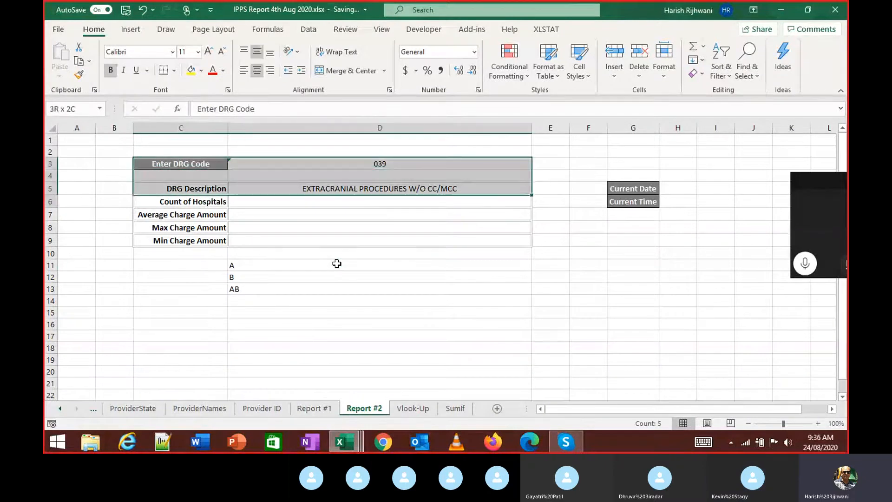
{"action": "key", "text": "Down"}
{"action": "key", "text": "Down"}
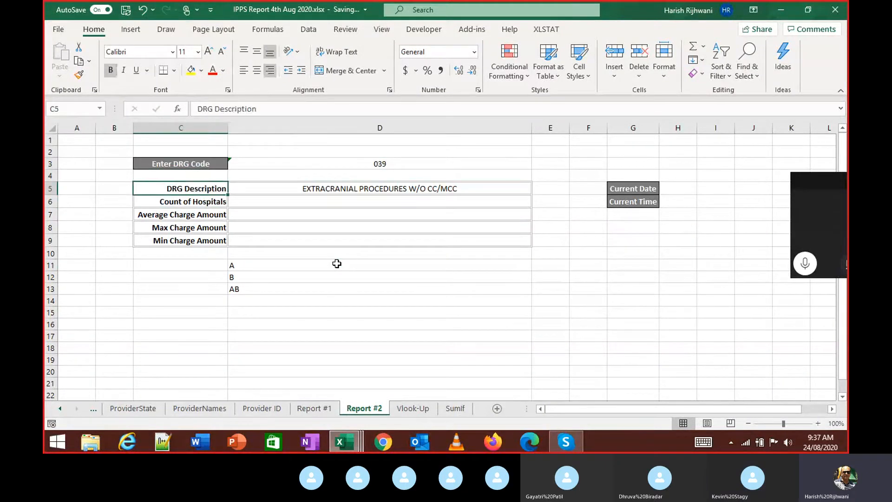
Step: Examine the DRG Description's VLOOKUP formula alongside the DRG code in D3 and the Count of Hospitals row
{"action": "key", "text": "Right"}
{"action": "key", "text": "Right"}
{"action": "key", "text": "Left"}
{"action": "key", "text": "Left"}
{"action": "key", "text": "Right"}
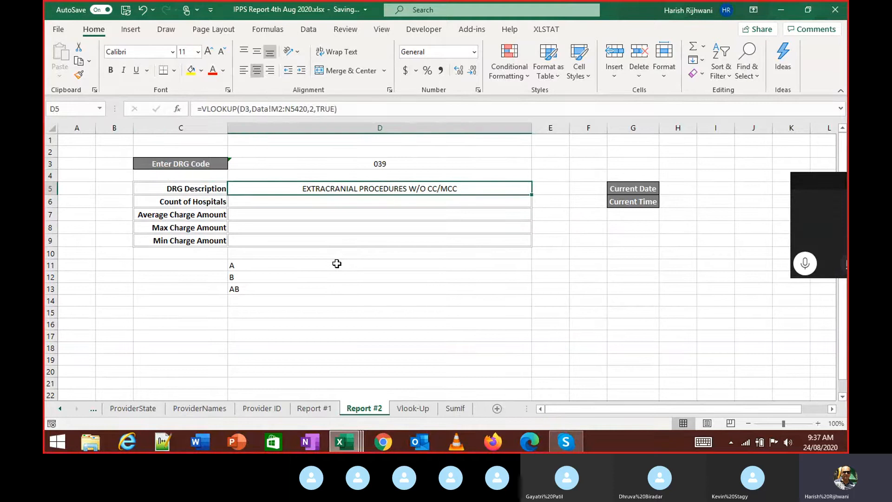
{"action": "key", "text": "Up"}
{"action": "key", "text": "Up"}
{"action": "key", "text": "Down"}
{"action": "key", "text": "Down"}
{"action": "key", "text": "Down"}
{"action": "key", "text": "Left"}
{"action": "key", "text": "Right"}
{"action": "key", "text": "Up"}
{"action": "key", "text": "Up"}
{"action": "key", "text": "Up"}
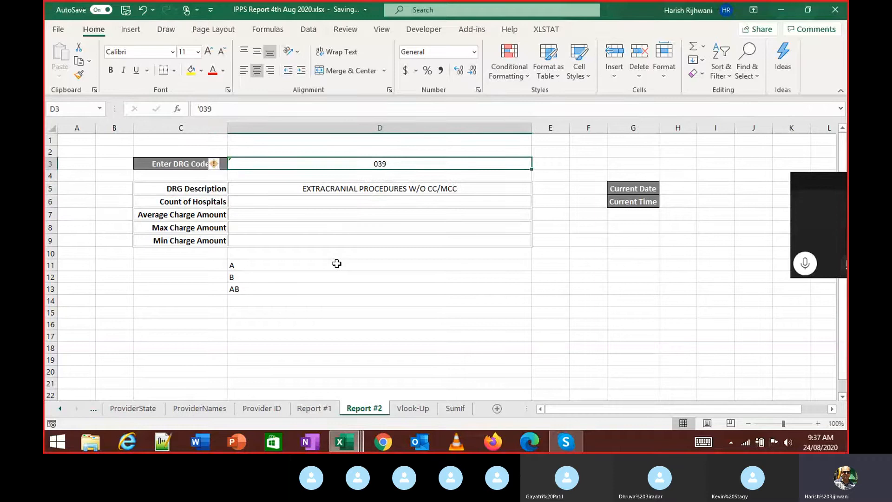
{"action": "key", "text": "Down"}
{"action": "key", "text": "Down"}
{"action": "key", "text": "Down"}
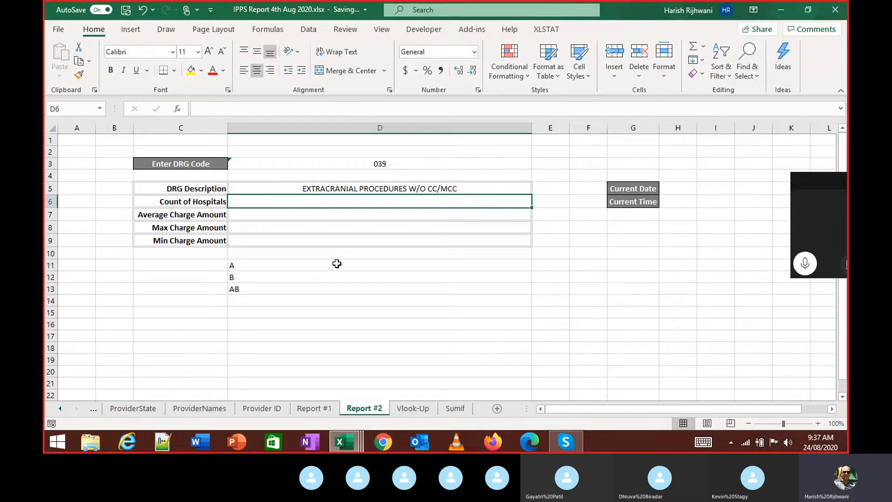
{"action": "key", "text": "Left"}
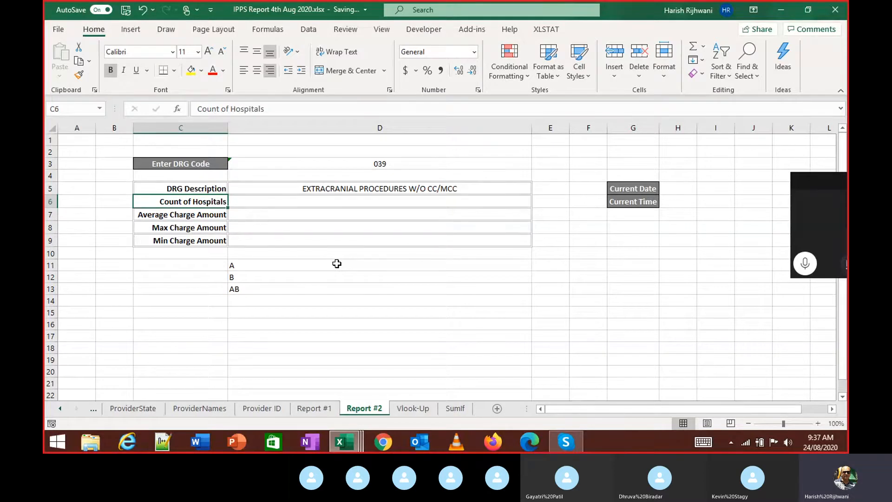
Step: Switch to the Data sheet and remove the existing AutoFilter
{"action": "key", "text": "ctrl+Page_Up"}
{"action": "key", "text": "ctrl+Page_Up"}
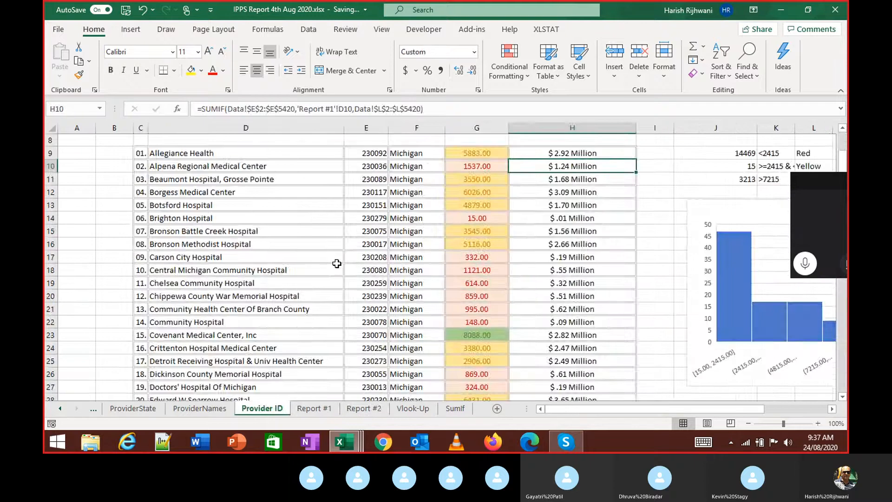
{"action": "key", "text": "ctrl+Page_Up"}
{"action": "key", "text": "ctrl+Page_Up"}
{"action": "key", "text": "ctrl+Page_Up"}
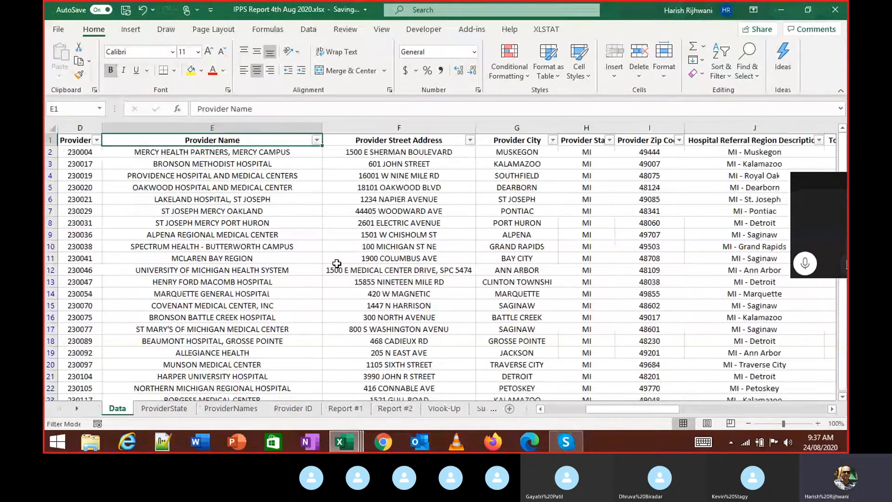
{"action": "key", "text": "Left"}
{"action": "key", "text": "Right"}
{"action": "key", "text": "alt+d"}
{"action": "key", "text": "f"}
{"action": "key", "text": "f"}
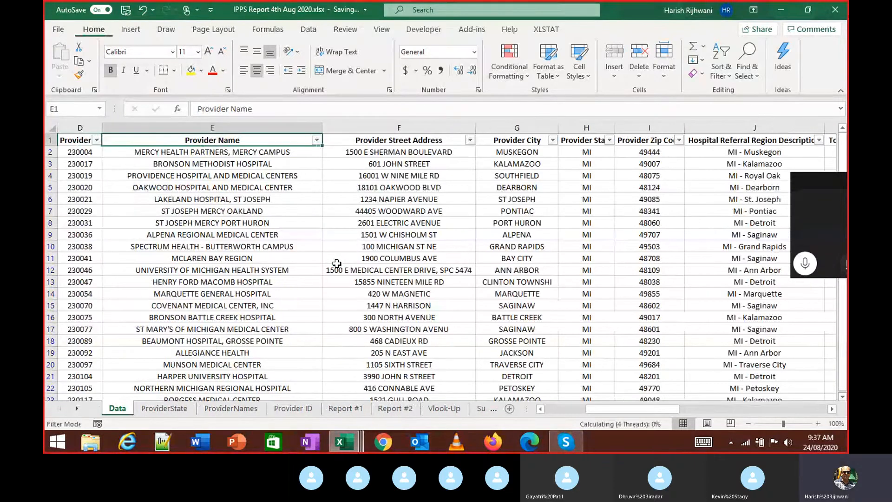
Step: Apply an AutoFilter to the whole data table, from the Group column through column O, down to row 5420
{"action": "key", "text": "ctrl+Left"}
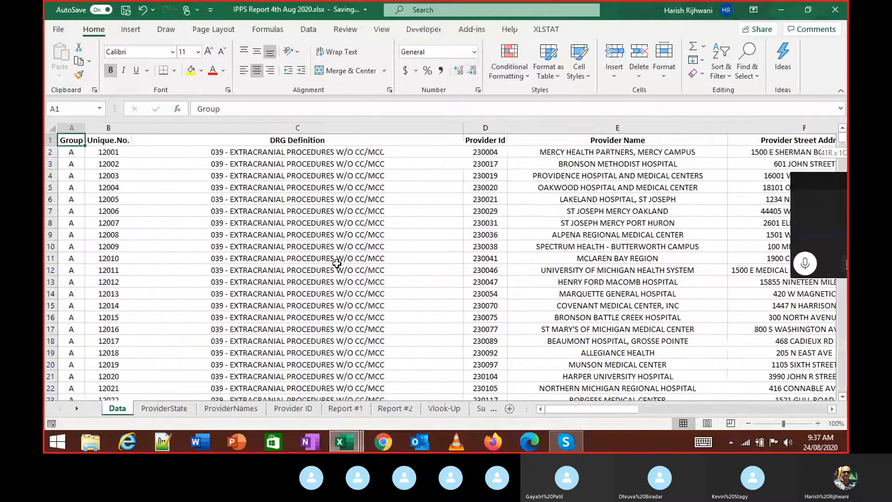
{"action": "key", "text": "ctrl+shift+Right"}
{"action": "key", "text": "ctrl+shift+Down"}
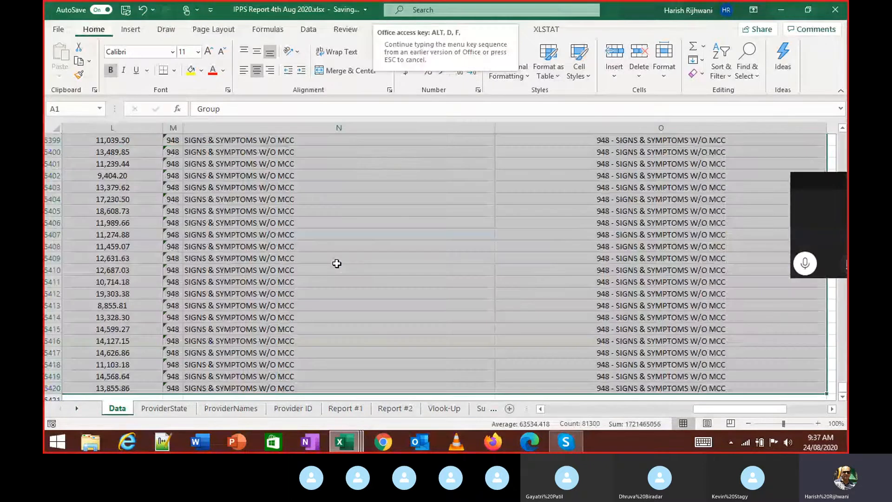
{"action": "key", "text": "ctrl+shift+l"}
Step: Filter the DRG Definition column to show only 039 - EXTRACRANIAL PROCEDURES W/O CC/MCC
{"action": "key", "text": "Right"}
{"action": "key", "text": "Right"}
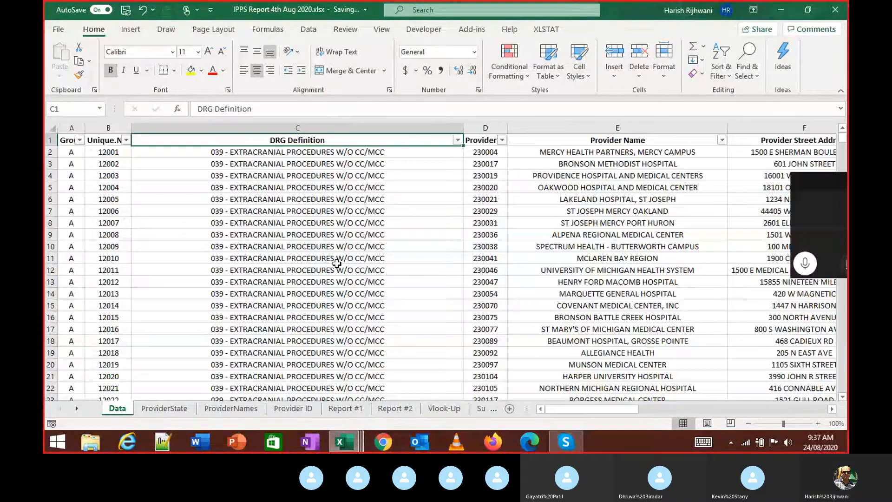
{"action": "key", "text": "alt+Down"}
{"action": "key", "text": "e"}
{"action": "key", "text": "Down"}
{"action": "key", "text": "space"}
{"action": "key", "text": "Down"}
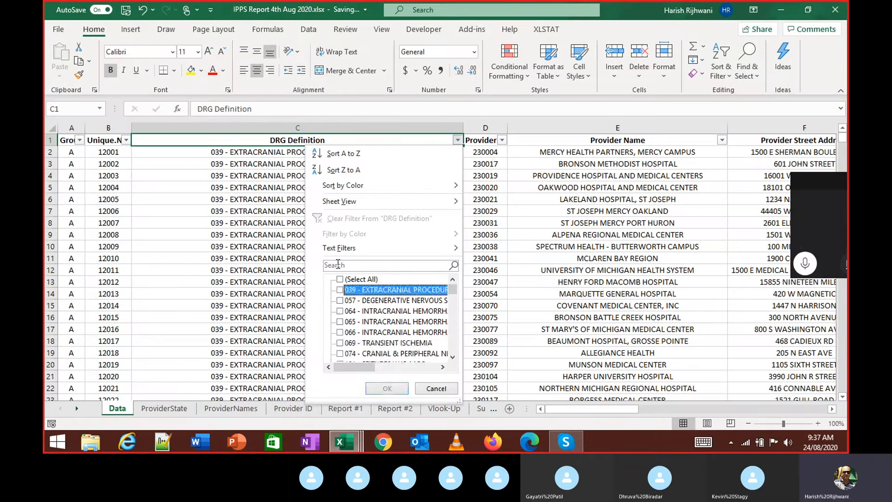
{"action": "key", "text": "space"}
{"action": "key", "text": "Tab"}
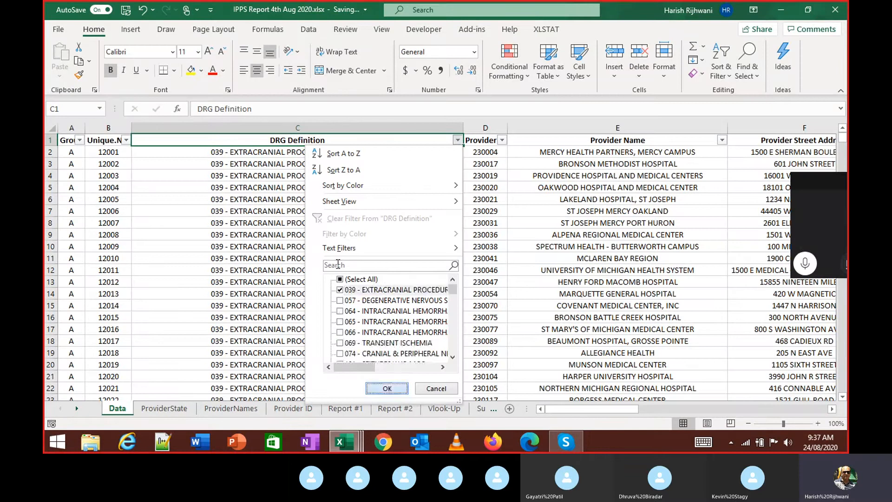
{"action": "key", "text": "Return"}
Step: Check how many provider names remain in the filtered Provider Name column
{"action": "key", "text": "Right"}
{"action": "key", "text": "Right"}
{"action": "key", "text": "Left"}
{"action": "key", "text": "Down"}
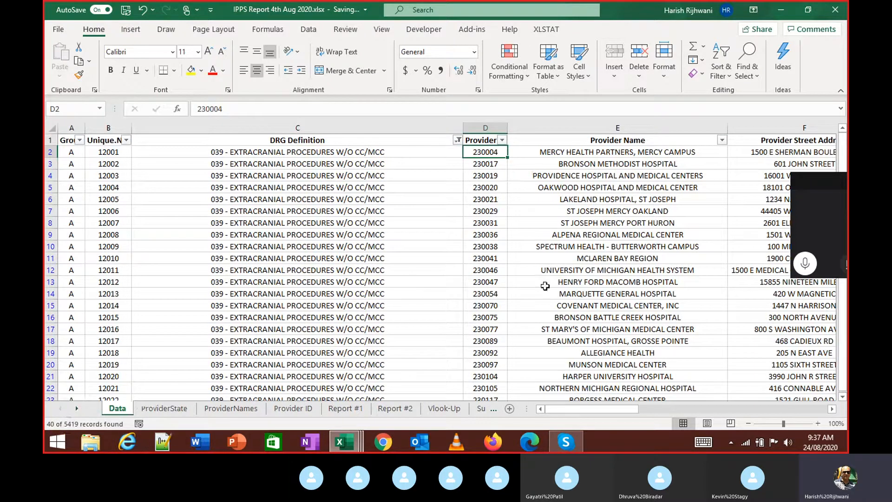
{"action": "left_click", "coordinate": [619, 150]}
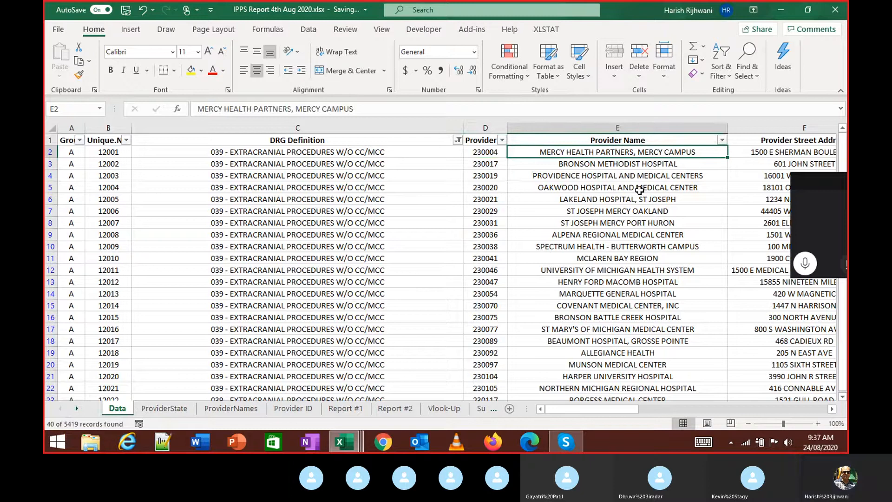
{"action": "key", "text": "ctrl+shift+Down"}
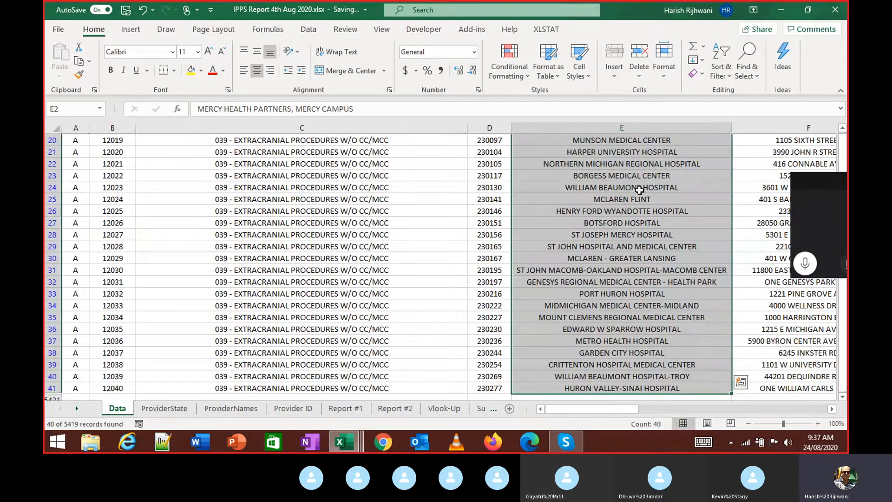
{"action": "key", "text": "ctrl+Up"}
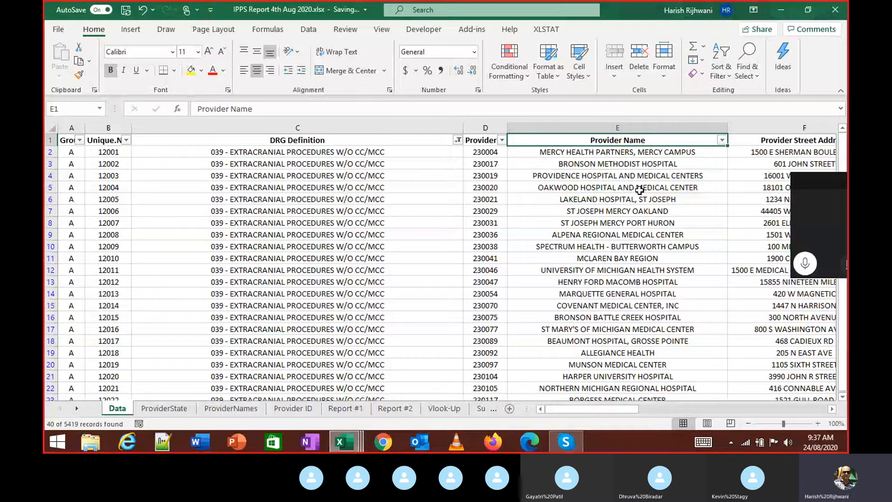
Step: Return to the Report #2 sheet and review the DRG code in D3 and the Count of Hospitals cell D6
{"action": "left_click", "coordinate": [391, 408]}
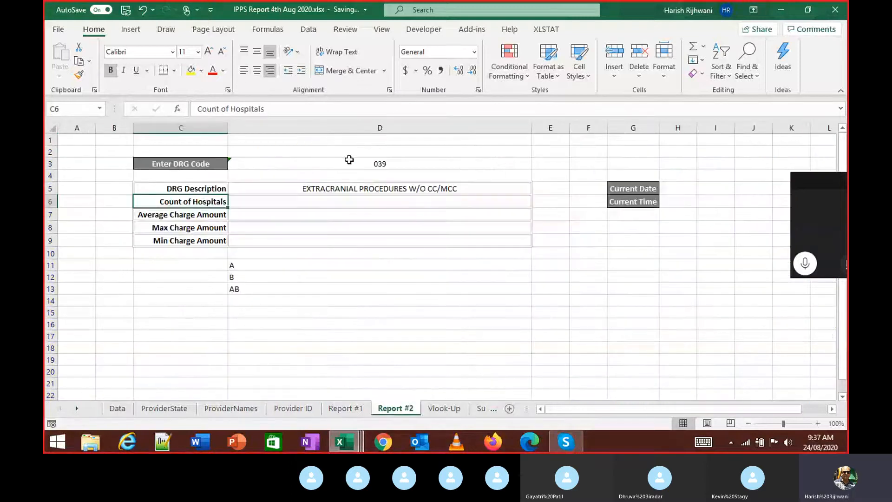
{"action": "left_click", "coordinate": [370, 164]}
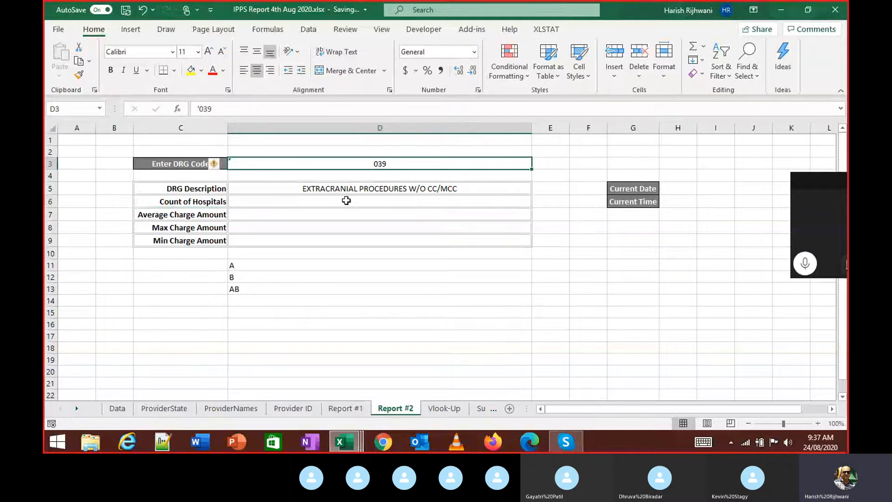
{"action": "key", "text": "Down"}
{"action": "key", "text": "Down"}
{"action": "key", "text": "Down"}
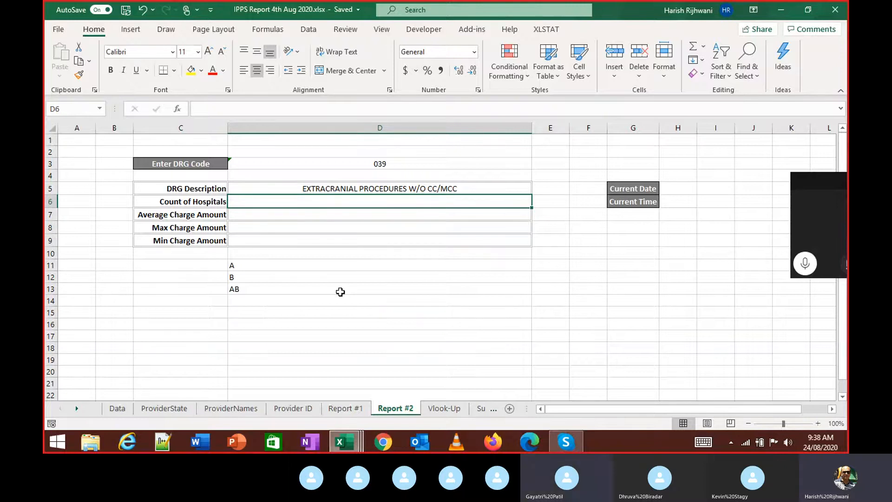
Step: Go back to the Data sheet and examine the filtered DRG codes in column M
{"action": "key", "text": "ctrl+Page_Up"}
{"action": "key", "text": "ctrl+Page_Up"}
{"action": "key", "text": "ctrl+Page_Up"}
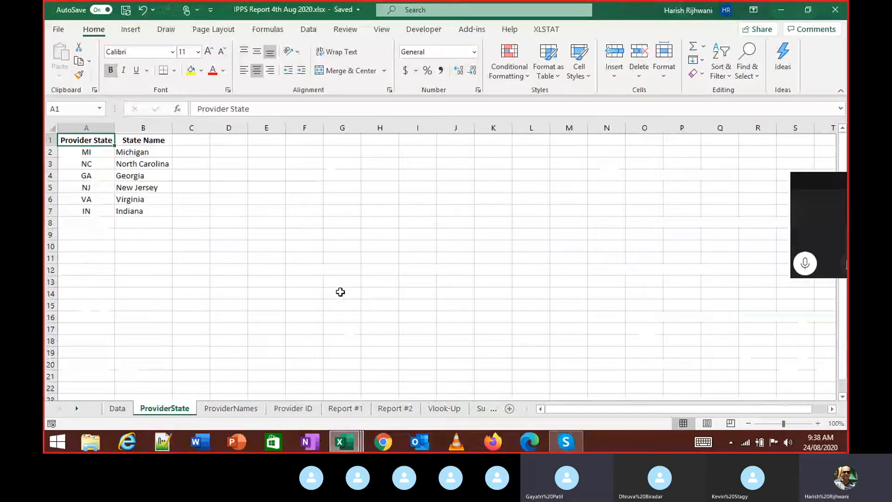
{"action": "key", "text": "ctrl+Page_Up"}
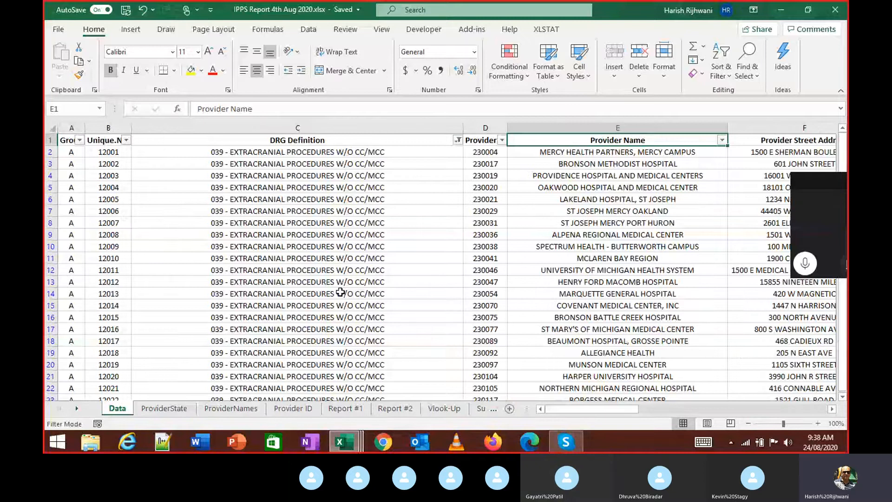
{"action": "key", "text": "ctrl+Right"}
{"action": "key", "text": "Left"}
{"action": "key", "text": "Left"}
{"action": "key", "text": "Down"}
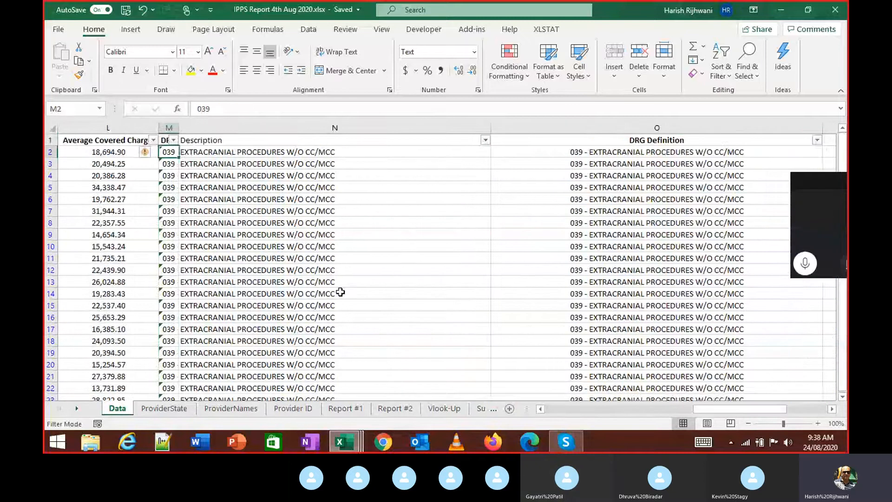
{"action": "key", "text": "ctrl+shift+Down"}
{"action": "key", "text": "ctrl+Up"}
{"action": "key", "text": "Down"}
{"action": "key", "text": "Up"}
{"action": "key", "text": "ctrl+Left"}
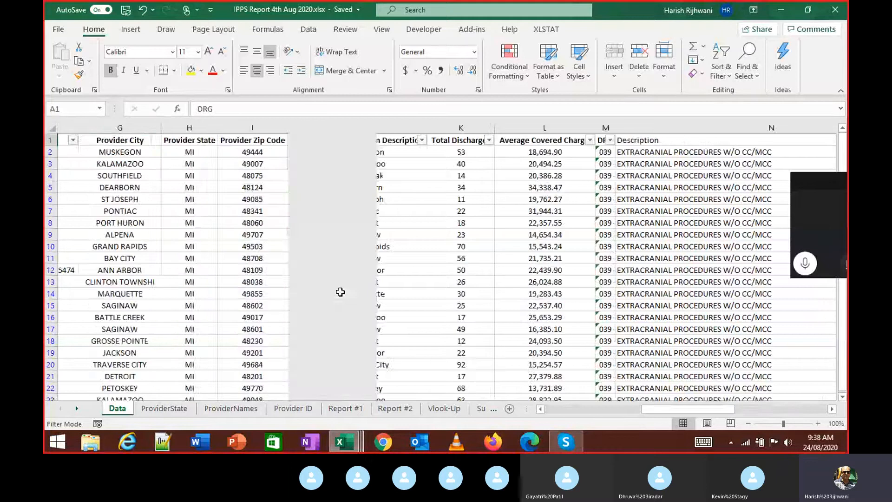
Step: Clear the filter on the DRG Definition column so that all records are included
{"action": "key", "text": "Right"}
{"action": "key", "text": "Right"}
{"action": "key", "text": "alt+Down"}
{"action": "key", "text": "Down"}
{"action": "key", "text": "Down"}
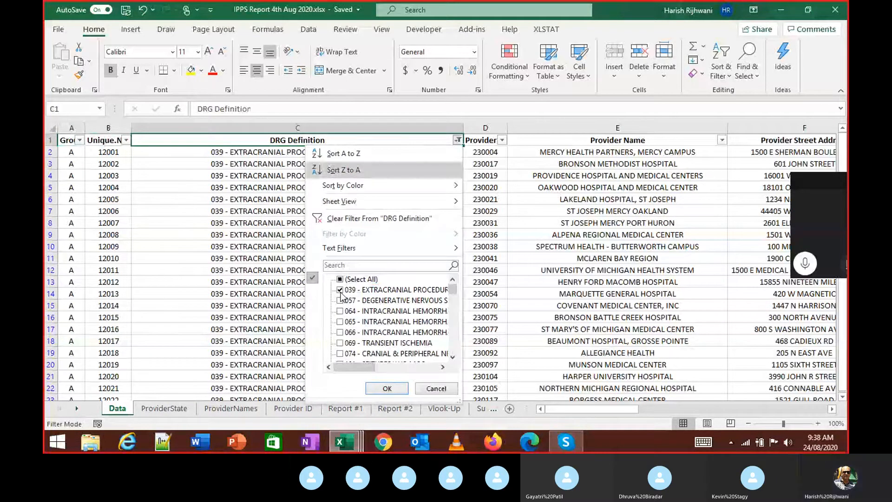
{"action": "key", "text": "Down"}
{"action": "key", "text": "Down"}
{"action": "key", "text": "Down"}
{"action": "key", "text": "Down"}
{"action": "key", "text": "Down"}
{"action": "key", "text": "Down"}
{"action": "key", "text": "Down"}
{"action": "key", "text": "space"}
{"action": "key", "text": "Tab"}
{"action": "key", "text": "Return"}
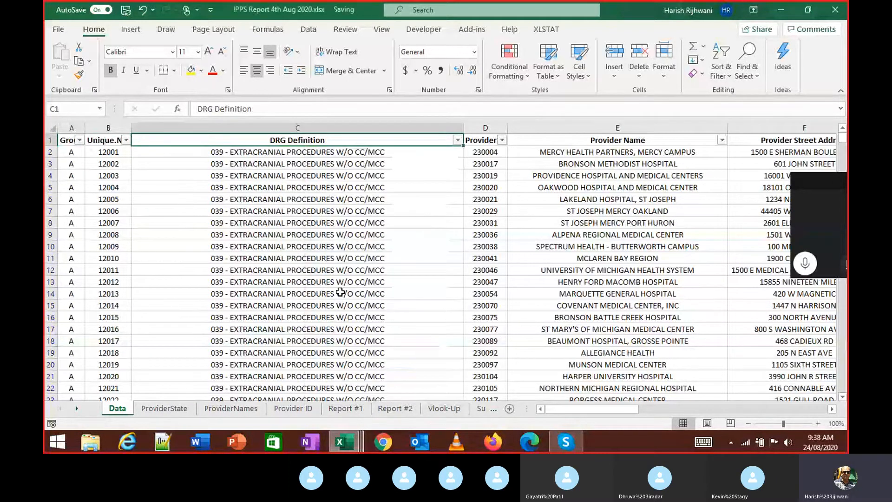
Step: Return to the Report #2 sheet
{"action": "key", "text": "ctrl+Page_Down"}
{"action": "key", "text": "ctrl+Page_Down"}
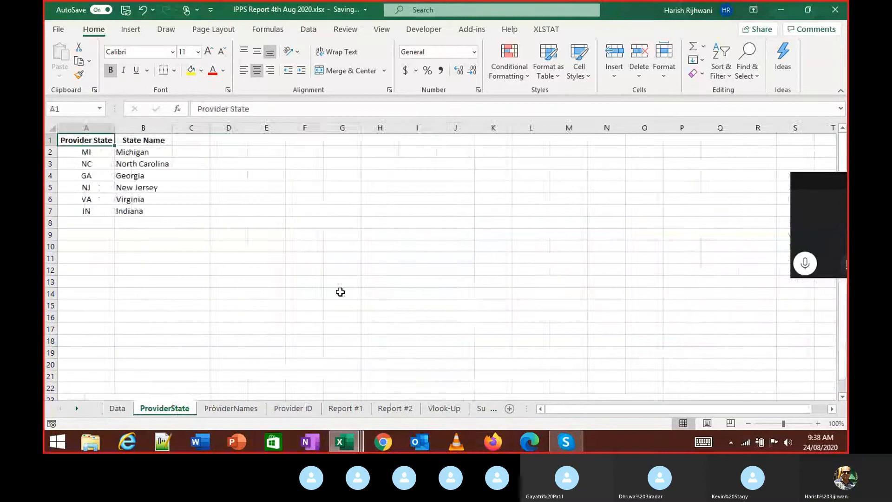
{"action": "key", "text": "ctrl+Page_Down"}
{"action": "key", "text": "ctrl+Page_Down"}
{"action": "key", "text": "ctrl+Page_Down"}
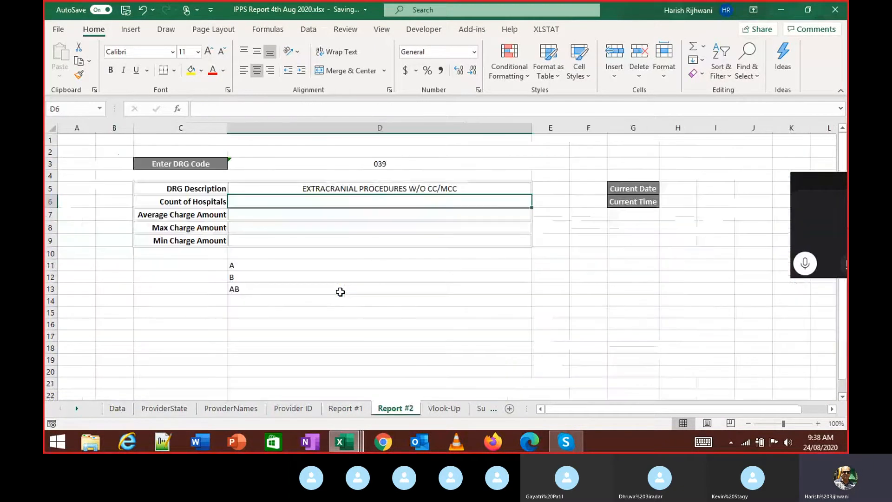
Step: Enter a COUNTA formula over D11:D16 in cell E11 and check its range
{"action": "key", "text": "Down"}
{"action": "key", "text": "Down"}
{"action": "key", "text": "Down"}
{"action": "key", "text": "Down"}
{"action": "key", "text": "Down"}
{"action": "key", "text": "Down"}
{"action": "key", "text": "Down"}
{"action": "key", "text": "Right"}
{"action": "key", "text": "Right"}
{"action": "key", "text": "Up"}
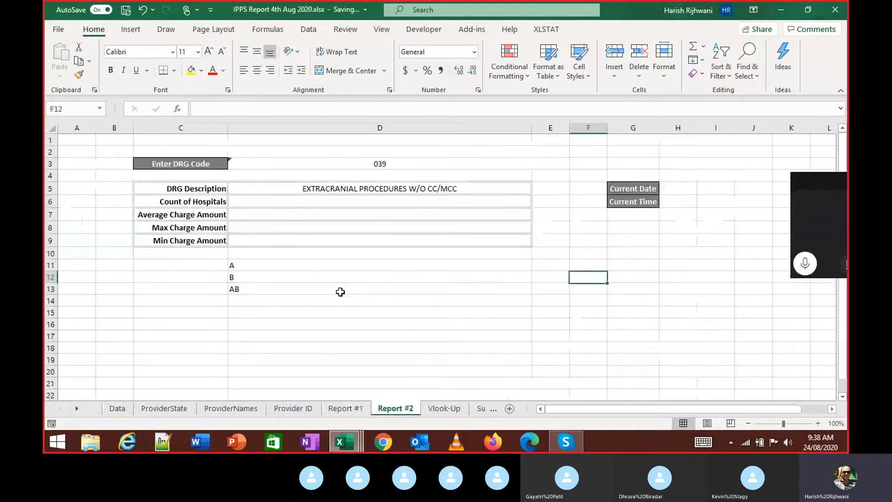
{"action": "key", "text": "Left"}
{"action": "key", "text": "Up"}
{"action": "type", "text": "=cou"}
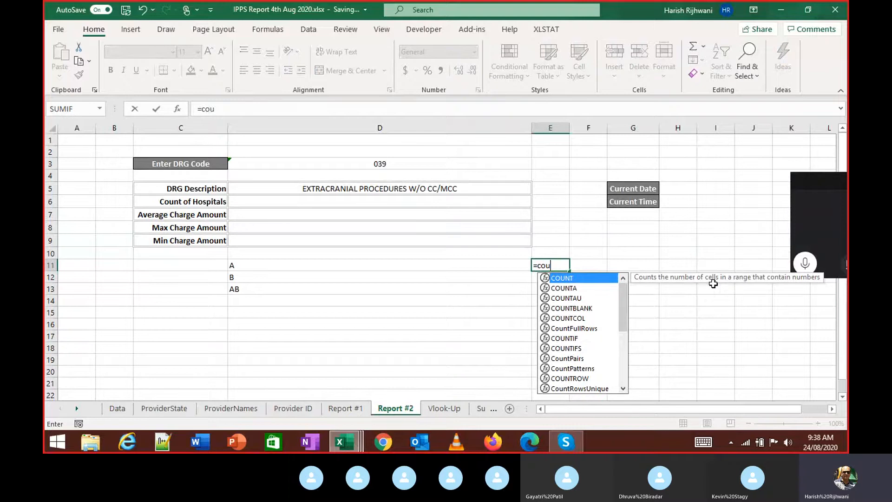
{"action": "left_click", "coordinate": [580, 288]}
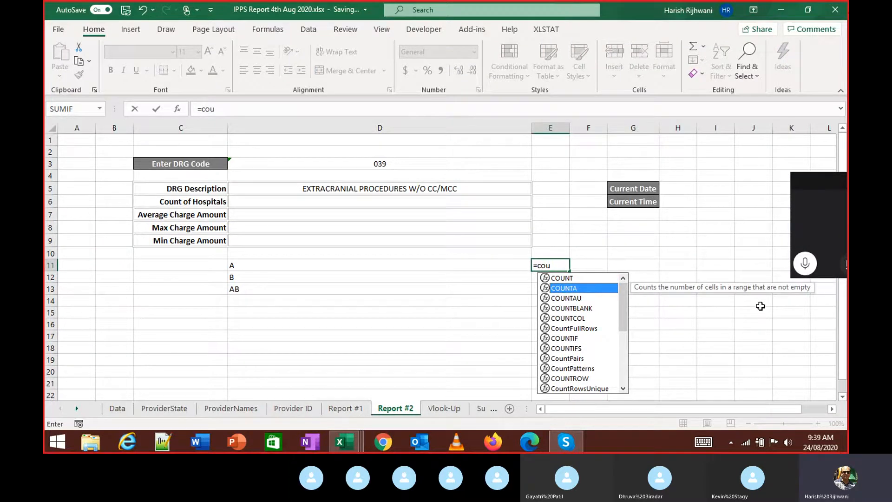
{"action": "key", "text": "Tab"}
{"action": "left_click_drag", "start_coordinate": [266, 268], "coordinate": [277, 318]}
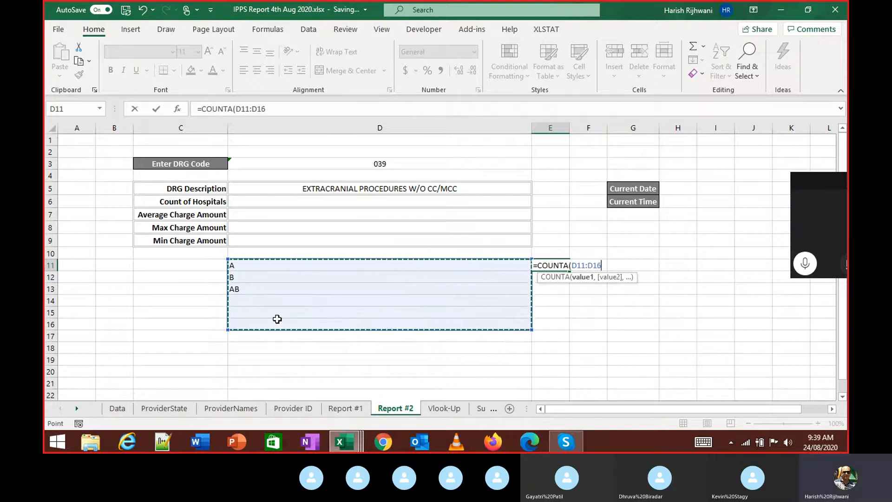
{"action": "type", "text": ")"}
{"action": "key", "text": "Return"}
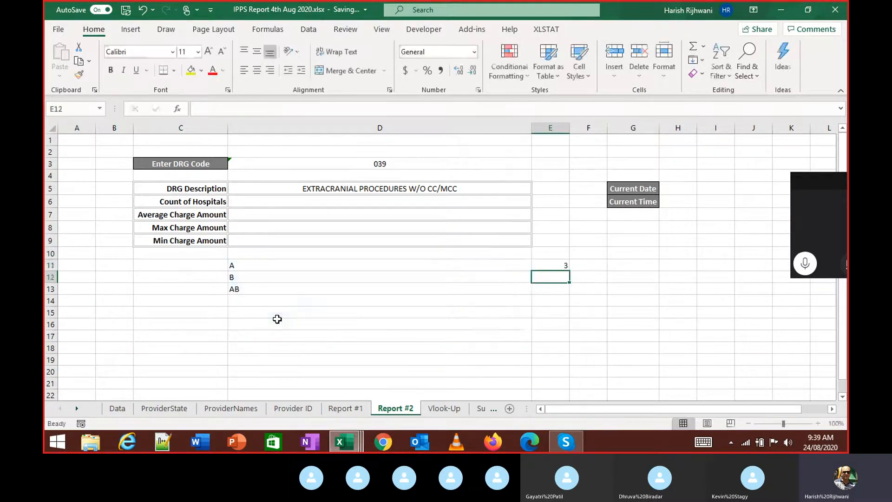
{"action": "key", "text": "Up"}
{"action": "key", "text": "F2"}
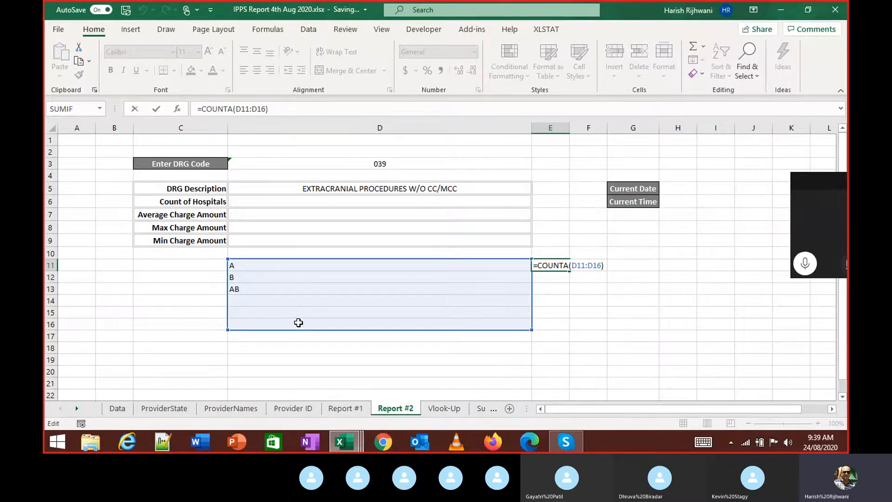
{"action": "key", "text": "ctrl+Return"}
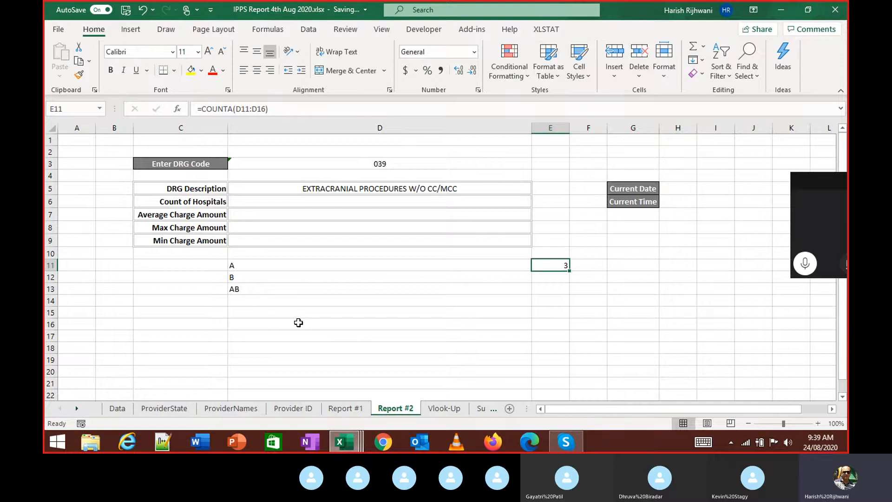
Step: Replace the formula in E11 with a COUNT formula over the same range, D11:D16
{"action": "type", "text": "=coun"}
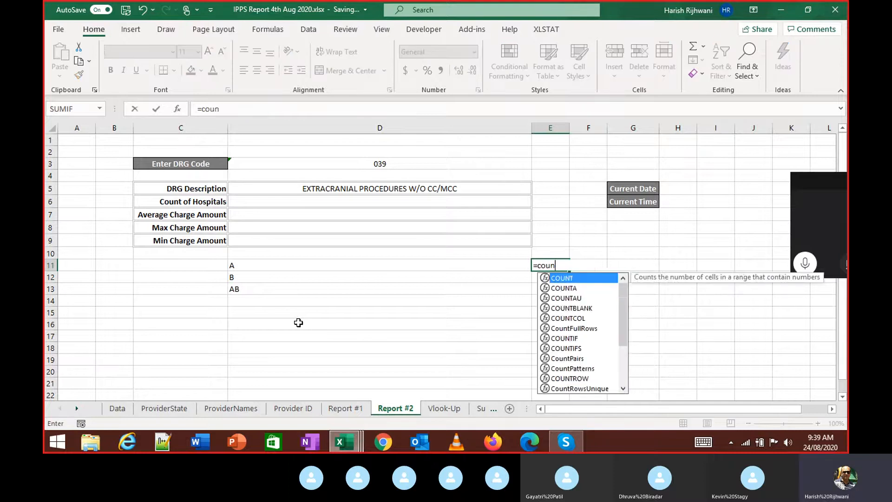
{"action": "key", "text": "Tab"}
{"action": "key", "text": "Left"}
{"action": "key", "text": "shift+Down"}
{"action": "key", "text": "shift+Down"}
{"action": "key", "text": "shift+Down"}
{"action": "key", "text": "shift+Down"}
{"action": "key", "text": "shift+Down"}
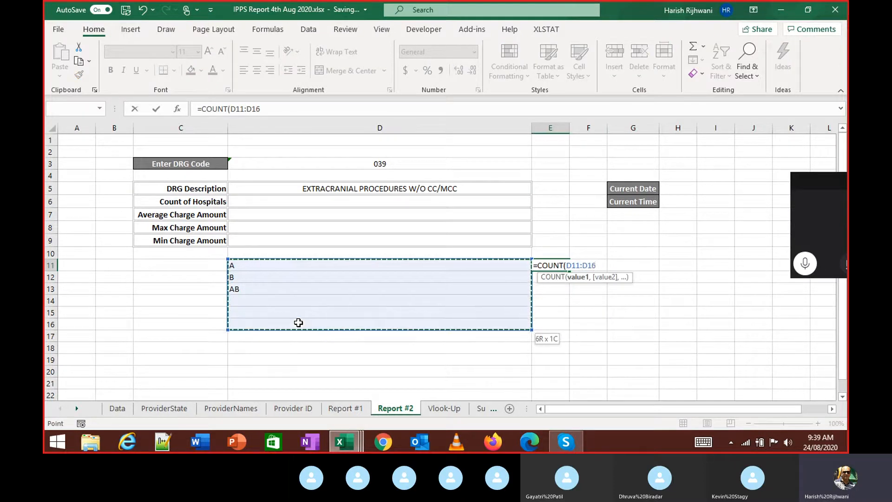
{"action": "key", "text": "Return"}
Step: Add the test numbers 3 and 2 in cells D14 and D15 below the sample letters
{"action": "key", "text": "Up"}
{"action": "key", "text": "Left"}
{"action": "key", "text": "Down"}
{"action": "key", "text": "Down"}
{"action": "key", "text": "Down"}
{"action": "type", "text": "1"}
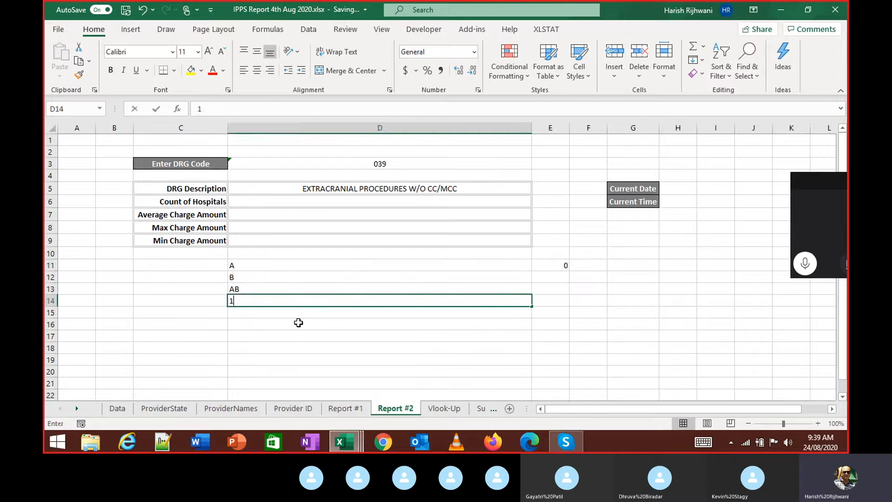
{"action": "key", "text": "Right"}
{"action": "key", "text": "Left"}
{"action": "type", "text": "2"}
{"action": "key", "text": "Return"}
{"action": "key", "text": "Up"}
{"action": "type", "text": "3"}
{"action": "key", "text": "Return"}
{"action": "key", "text": "Up"}
{"action": "key", "text": "Up"}
{"action": "key", "text": "Down"}
{"action": "key", "text": "Down"}
{"action": "type", "text": "2"}
{"action": "key", "text": "Right"}
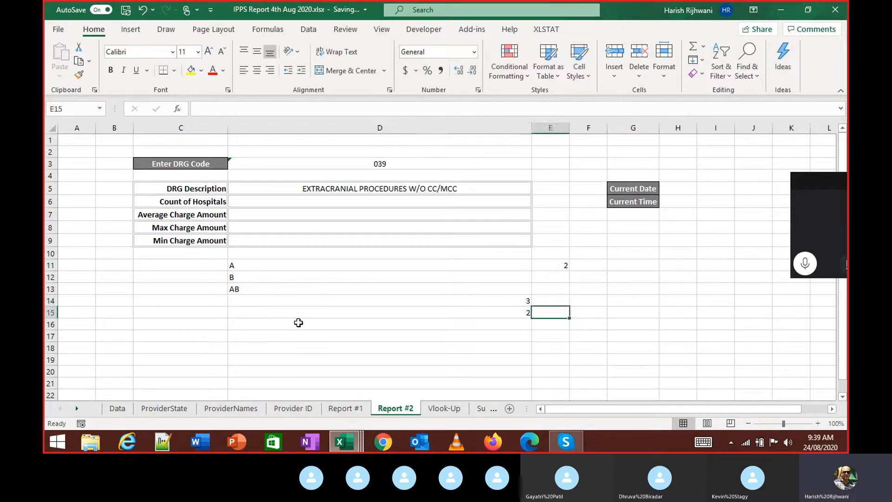
Step: Delete the test numbers from D14:D15
{"action": "key", "text": "Left"}
{"action": "key", "text": "Up"}
{"action": "key", "text": "Up"}
{"action": "key", "text": "Up"}
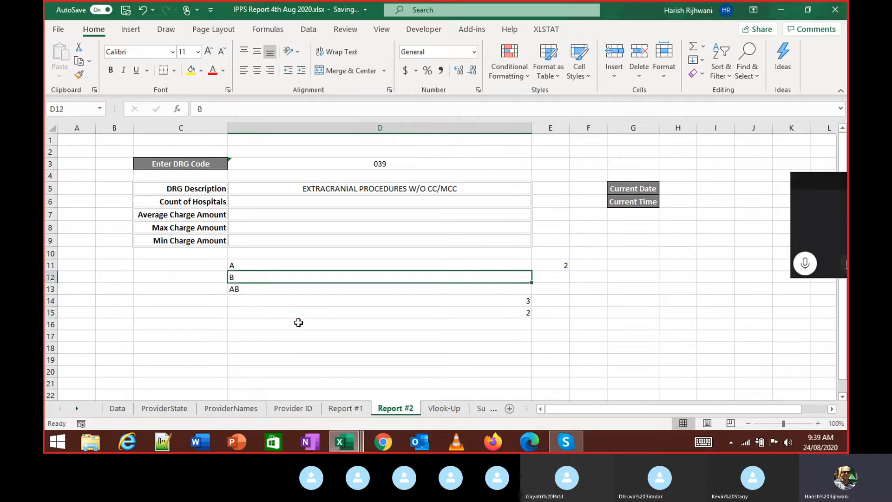
{"action": "key", "text": "Down"}
{"action": "key", "text": "Down"}
{"action": "key", "text": "shift+Down"}
{"action": "key", "text": "Delete"}
{"action": "key", "text": "Up"}
{"action": "key", "text": "Up"}
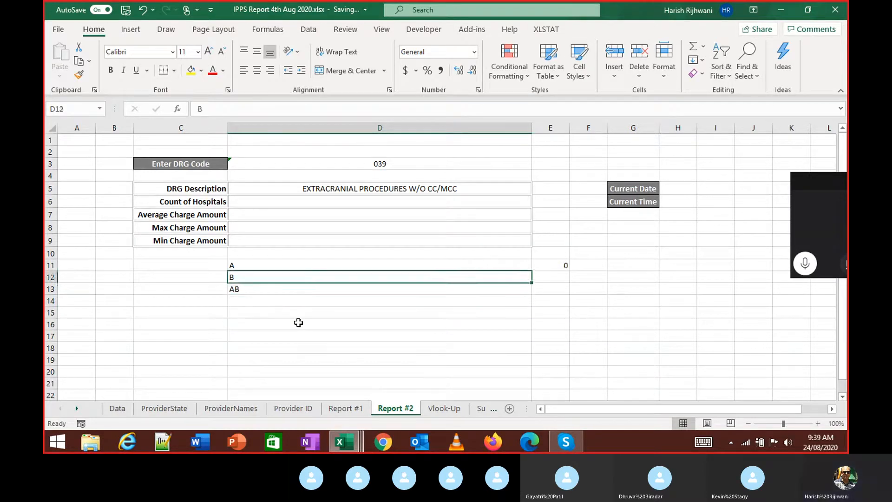
Step: Look up the description of COUNTIF among the suggested counting functions in E11, leaving the cell's formula as it is
{"action": "key", "text": "Up"}
{"action": "key", "text": "Right"}
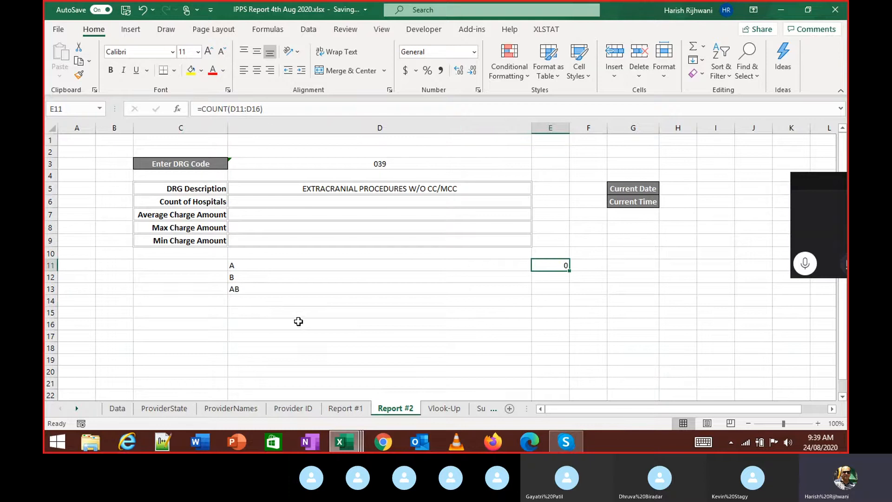
{"action": "type", "text": "=coun"}
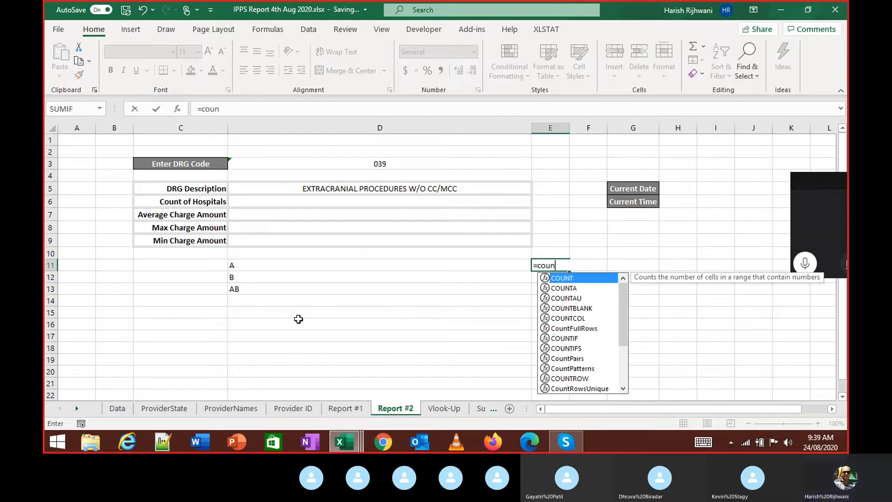
{"action": "key", "text": "Down"}
{"action": "key", "text": "Down"}
{"action": "key", "text": "Down"}
{"action": "key", "text": "Down"}
{"action": "key", "text": "Down"}
{"action": "key", "text": "Down"}
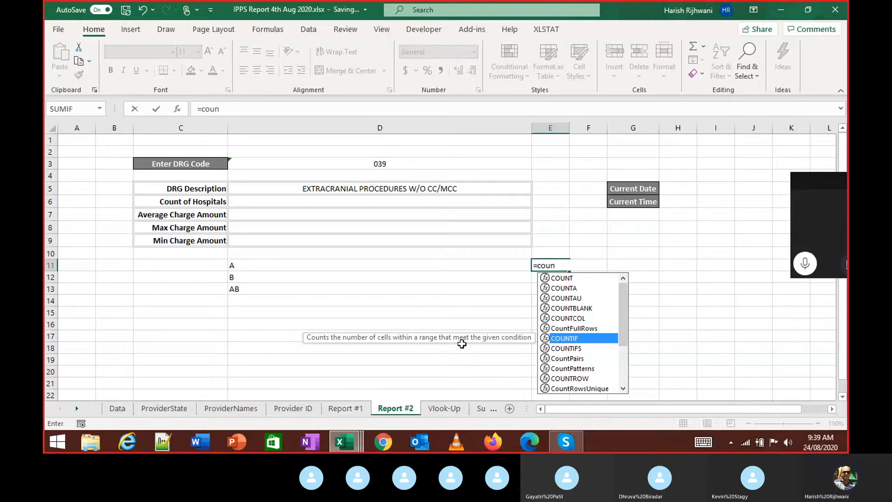
{"action": "key", "text": "Escape"}
{"action": "key", "text": "Escape"}
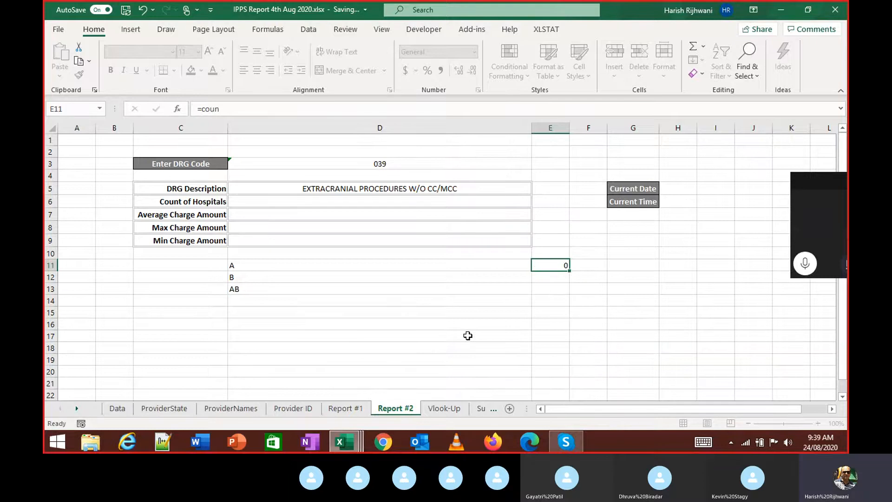
Step: Find the COUNTIF function with Insert Function and insert it in the Count of Hospitals cell D6
{"action": "left_click", "coordinate": [348, 203]}
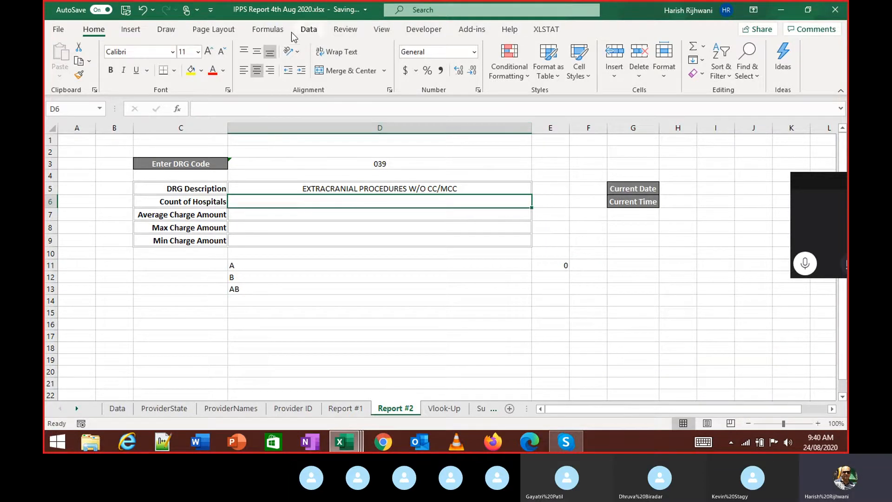
{"action": "left_click", "coordinate": [268, 29]}
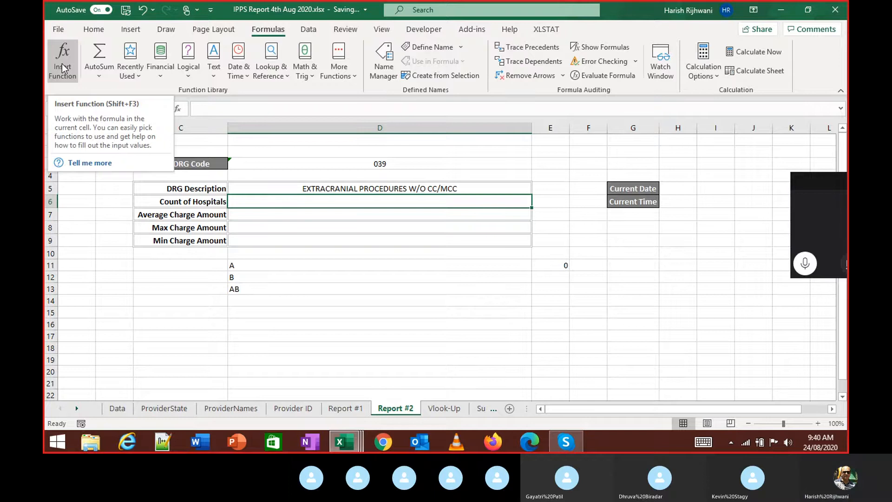
{"action": "left_click", "coordinate": [62, 63]}
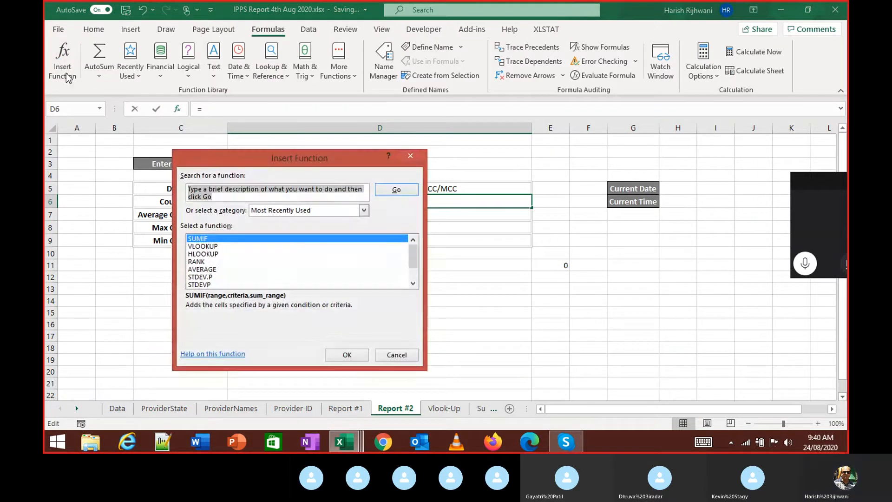
{"action": "left_click", "coordinate": [202, 262]}
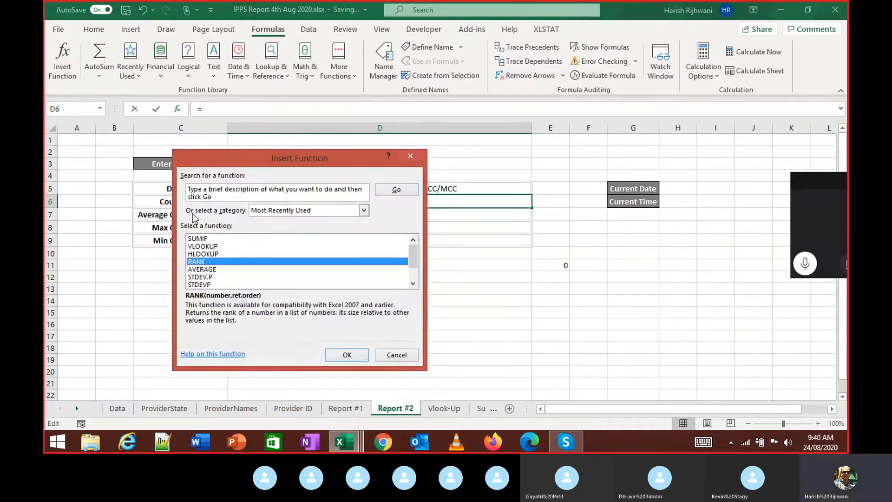
{"action": "left_click_drag", "start_coordinate": [223, 189], "coordinate": [176, 186]}
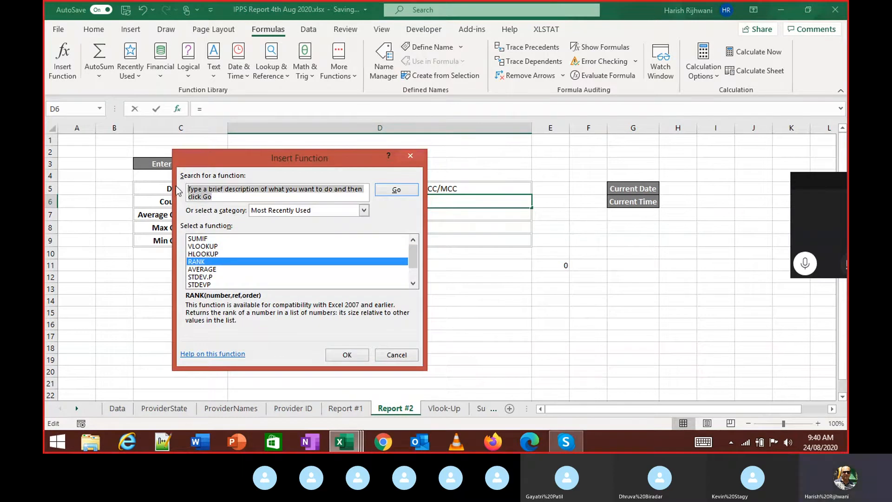
{"action": "type", "text": "countif"}
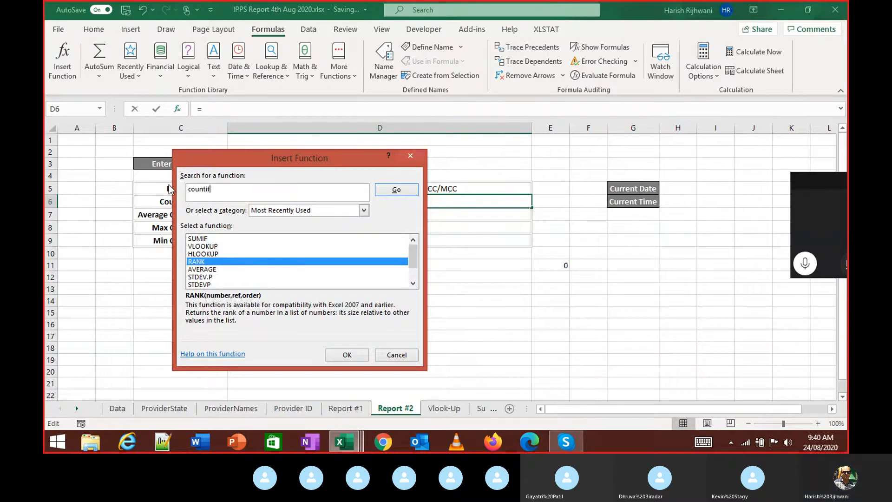
{"action": "key", "text": "Return"}
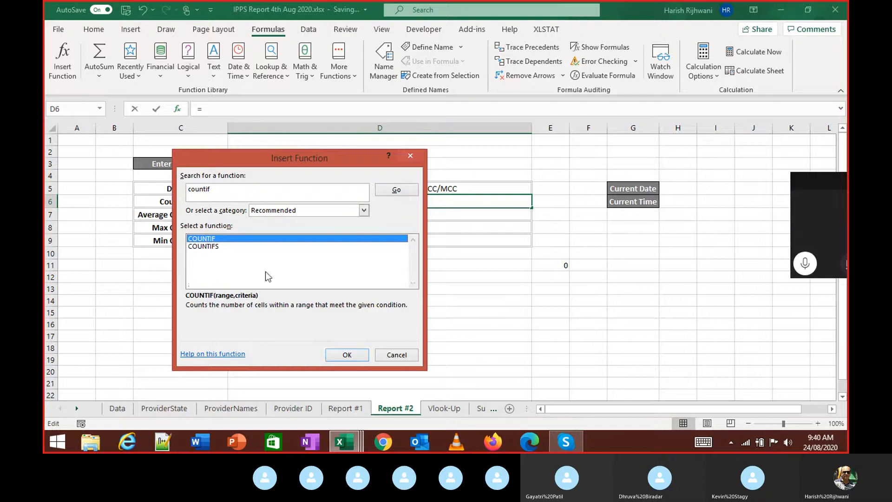
{"action": "left_click", "coordinate": [347, 354]}
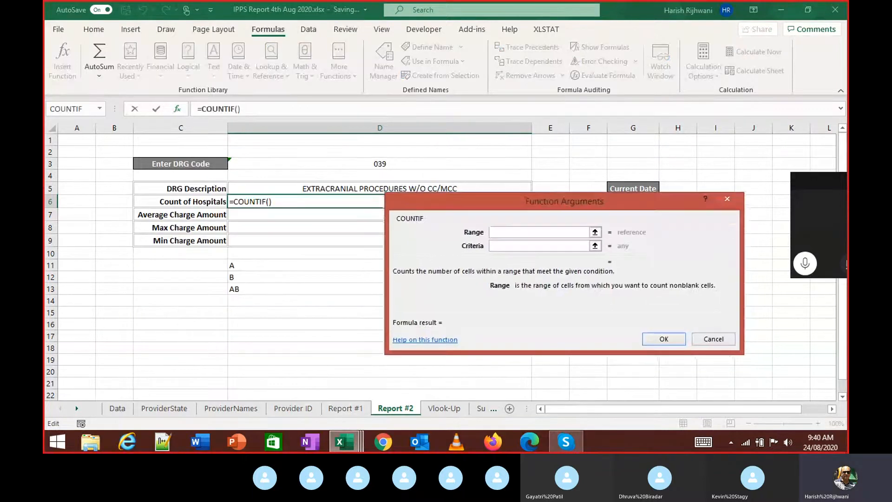
Step: Set the COUNTIF range to the whole DRG code column M of the Data sheet
{"action": "mouse_move", "coordinate": [564, 201]}
{"action": "left_mouse_down"}
{"action": "mouse_move", "coordinate": [567, 210]}
{"action": "mouse_move", "coordinate": [551, 199]}
{"action": "left_mouse_up"}
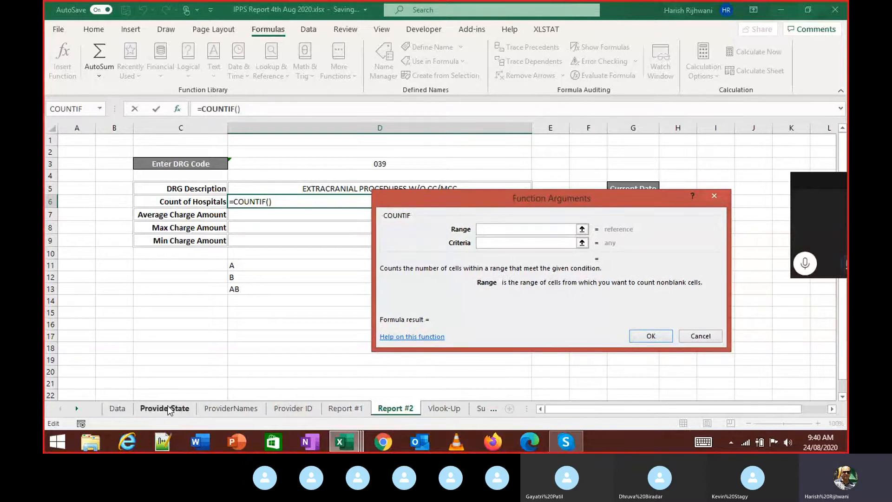
{"action": "left_click", "coordinate": [117, 408]}
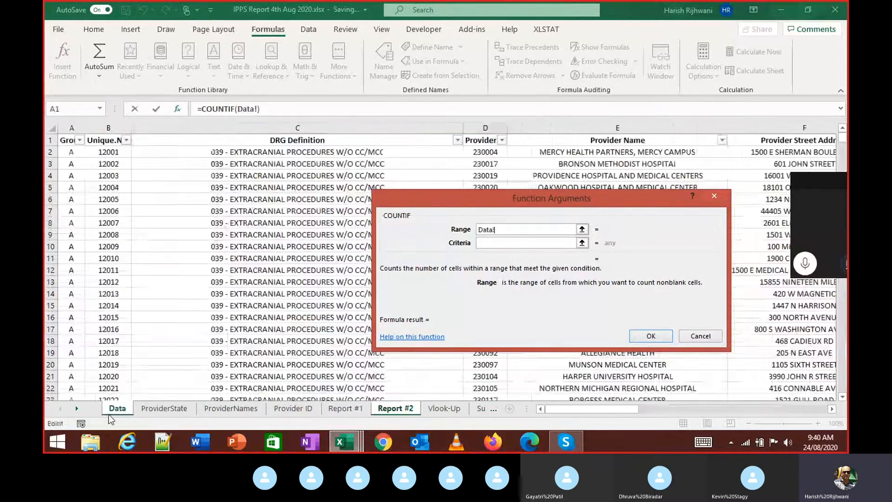
{"action": "left_click", "coordinate": [719, 409]}
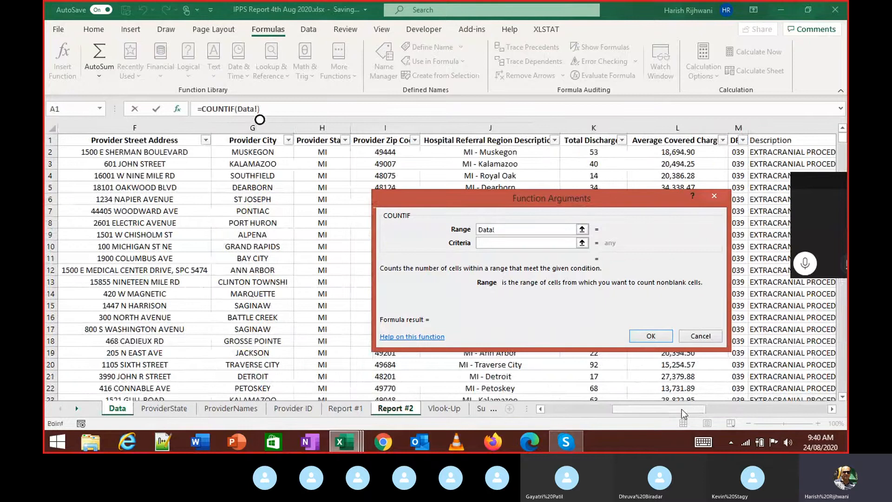
{"action": "left_click_drag", "start_coordinate": [665, 409], "coordinate": [682, 409]}
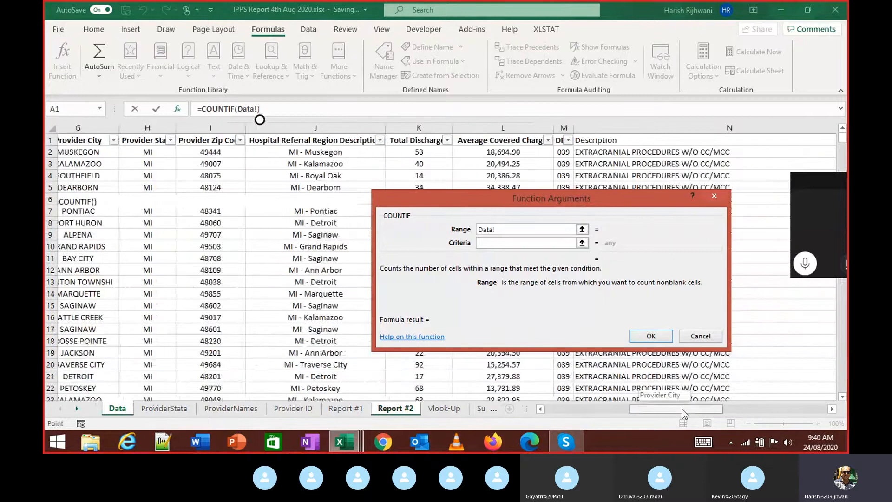
{"action": "left_click", "coordinate": [585, 126]}
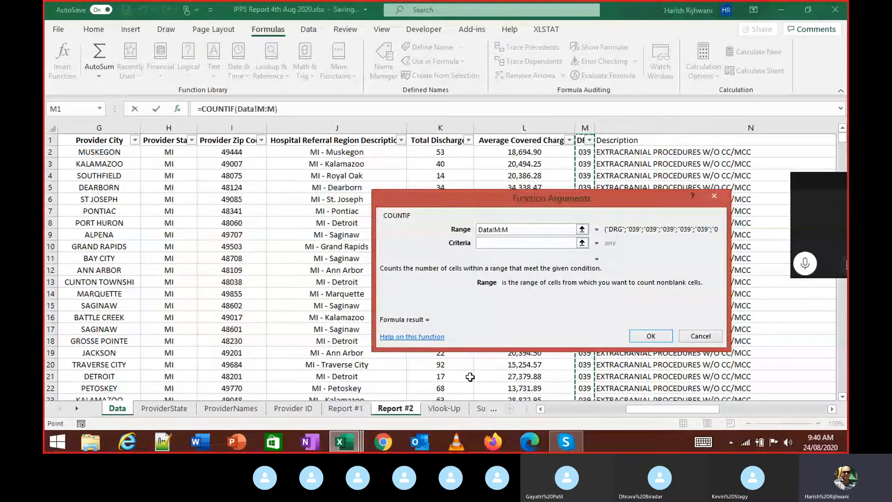
Step: Set the COUNTIF criteria to the DRG code cell D3 and complete the formula
{"action": "left_click", "coordinate": [543, 240]}
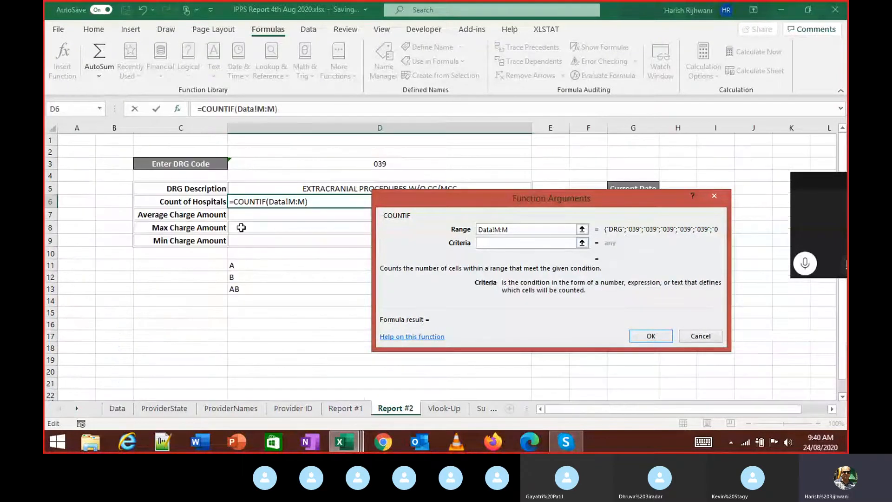
{"action": "left_click", "coordinate": [308, 163]}
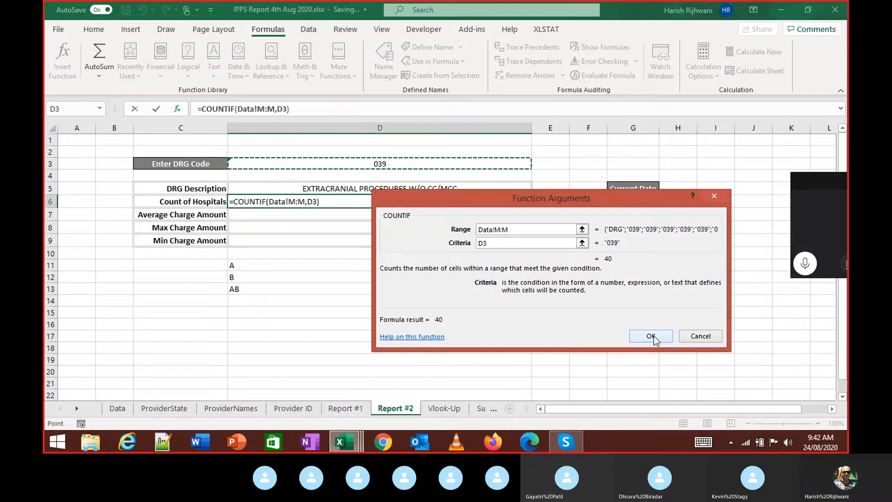
{"action": "left_click", "coordinate": [654, 336]}
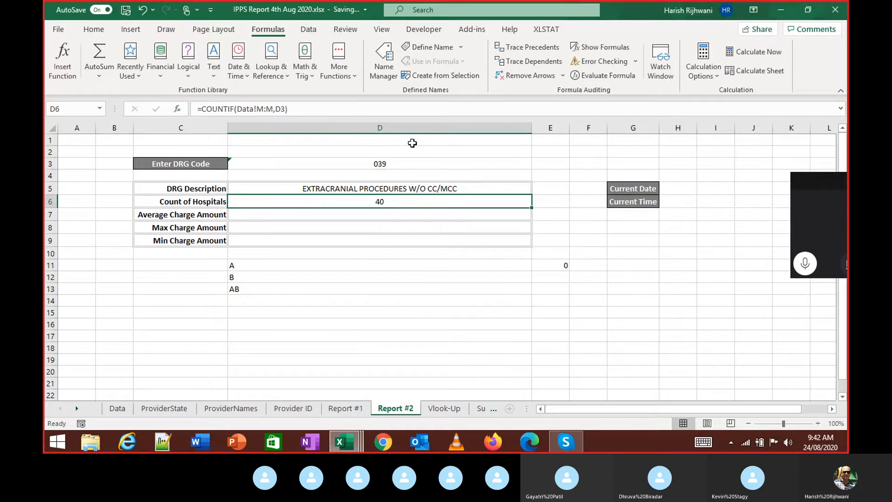
Step: Enter the DRG code 246 in D3 and check the Count of Hospitals formula in D6
{"action": "left_click", "coordinate": [395, 159]}
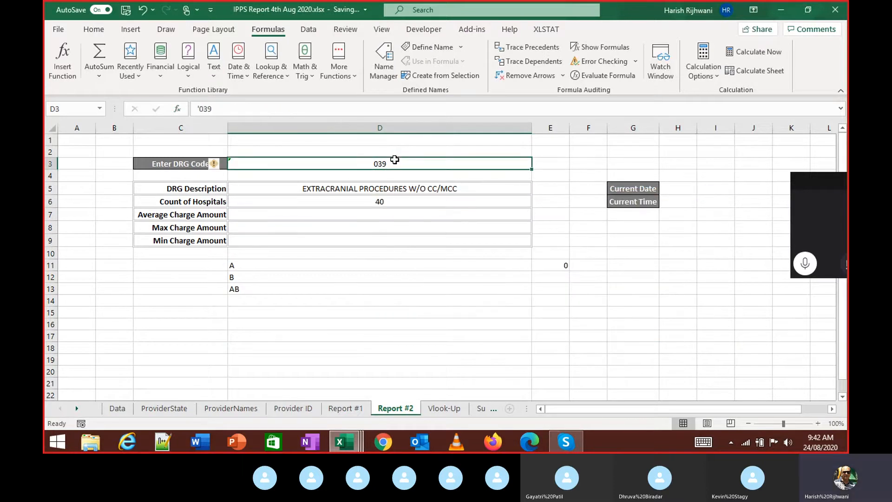
{"action": "key", "text": "BackSpace"}
{"action": "type", "text": "246"}
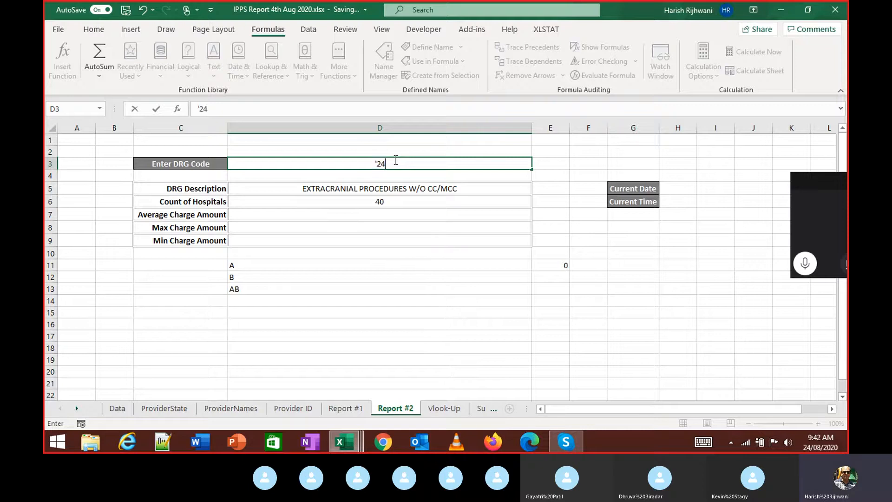
{"action": "key", "text": "Return"}
{"action": "key", "text": "Down"}
{"action": "key", "text": "Down"}
{"action": "key", "text": "Down"}
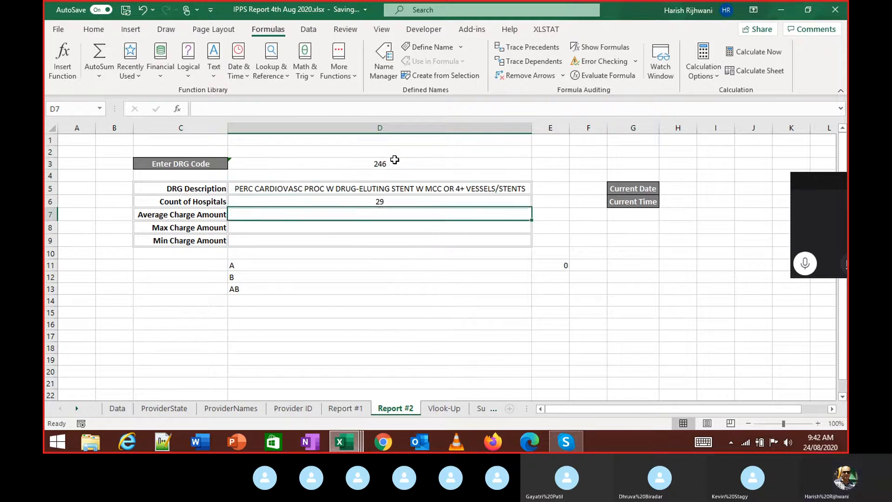
{"action": "key", "text": "Left"}
{"action": "key", "text": "Up"}
{"action": "key", "text": "Right"}
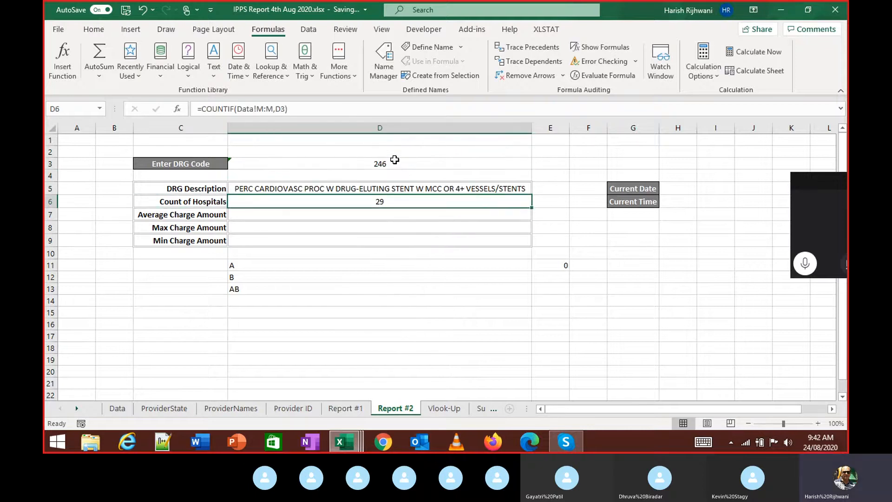
Step: Filter the DRG column of the Data sheet to show only code 246 and check the number of matching records
{"action": "key", "text": "ctrl+Page_Up"}
{"action": "key", "text": "ctrl+Page_Up"}
{"action": "key", "text": "ctrl+Page_Up"}
{"action": "key", "text": "ctrl+Page_Up"}
{"action": "key", "text": "ctrl+Page_Up"}
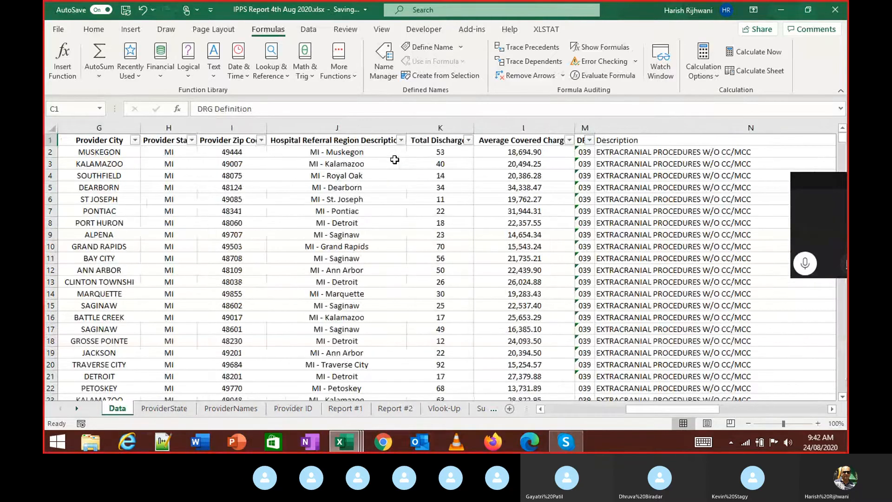
{"action": "key", "text": "ctrl+Right"}
{"action": "key", "text": "Left"}
{"action": "key", "text": "Left"}
{"action": "key", "text": "alt+Down"}
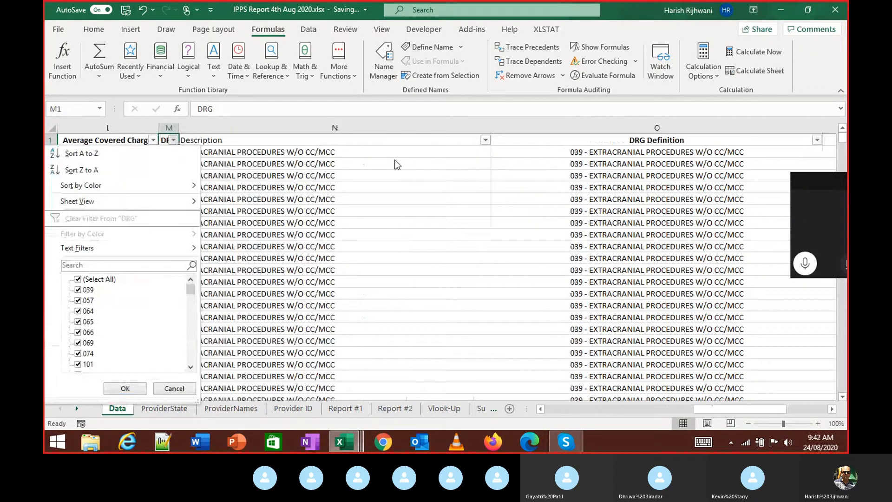
{"action": "key", "text": "e"}
{"action": "key", "text": "Down"}
{"action": "key", "text": "space"}
{"action": "type", "text": "246"}
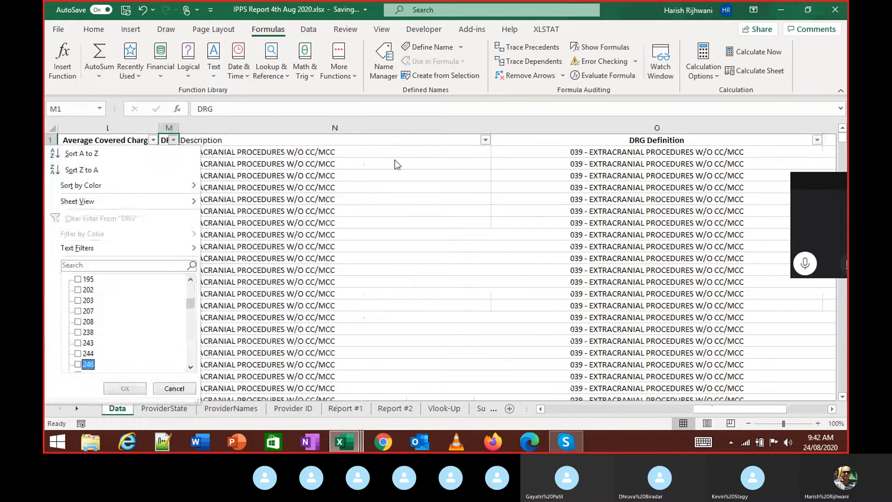
{"action": "key", "text": "space"}
{"action": "key", "text": "Return"}
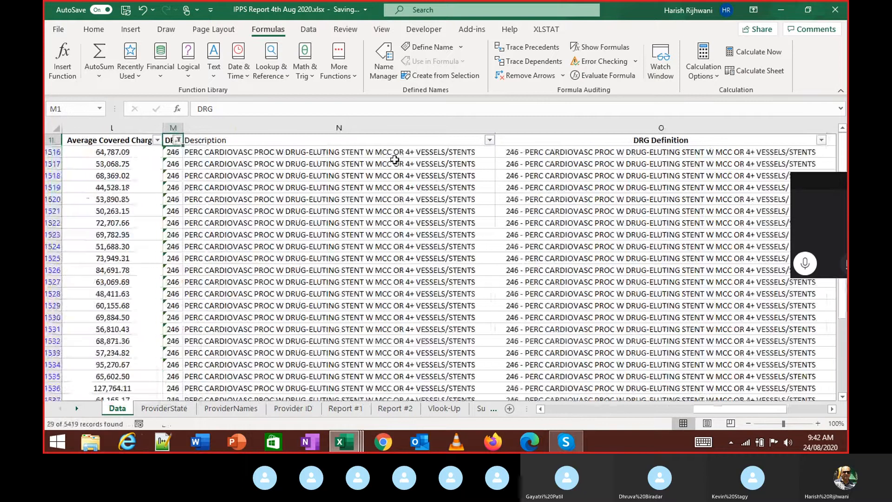
{"action": "key", "text": "Down"}
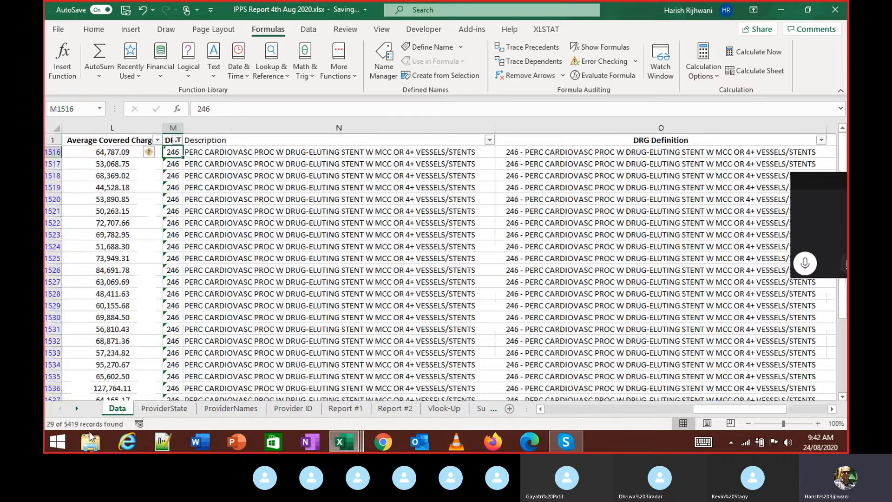
{"action": "key", "text": "Up"}
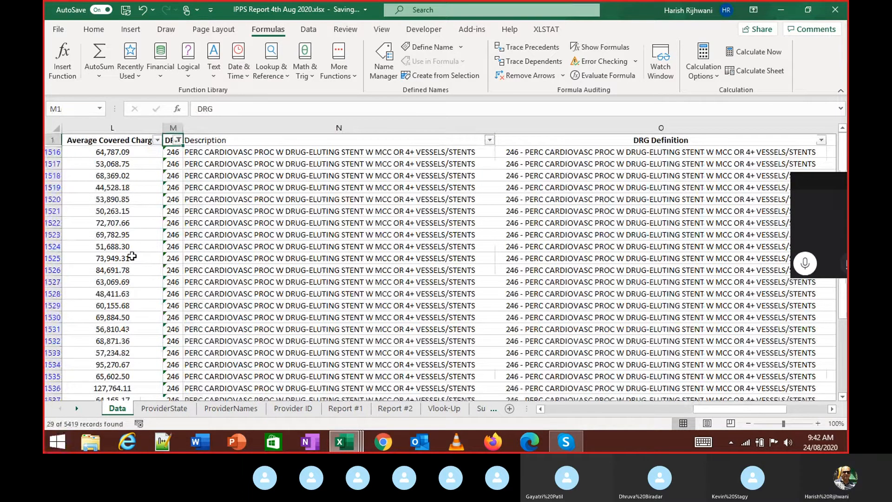
Step: Show all DRG codes again in the Data sheet's filter and return to the Report #2 sheet
{"action": "key", "text": "alt+Down"}
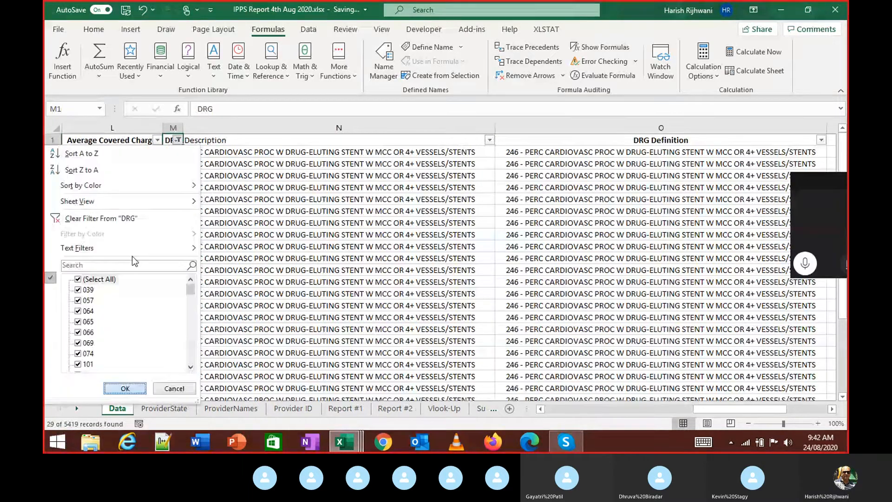
{"action": "key", "text": "Escape"}
{"action": "key", "text": "ctrl+Page_Down"}
{"action": "key", "text": "ctrl+Page_Down"}
{"action": "key", "text": "ctrl+Page_Down"}
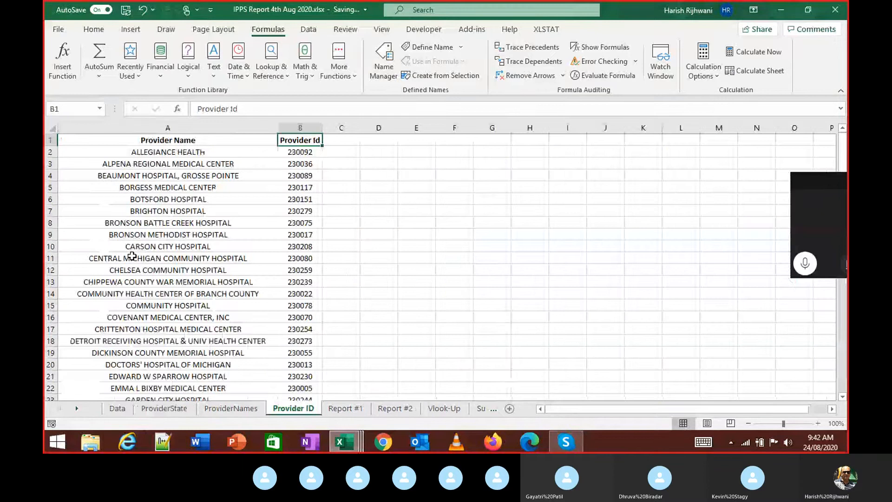
{"action": "key", "text": "ctrl+Page_Down"}
{"action": "key", "text": "ctrl+Page_Down"}
{"action": "key", "text": "ctrl+Page_Down"}
{"action": "key", "text": "ctrl+Page_Up"}
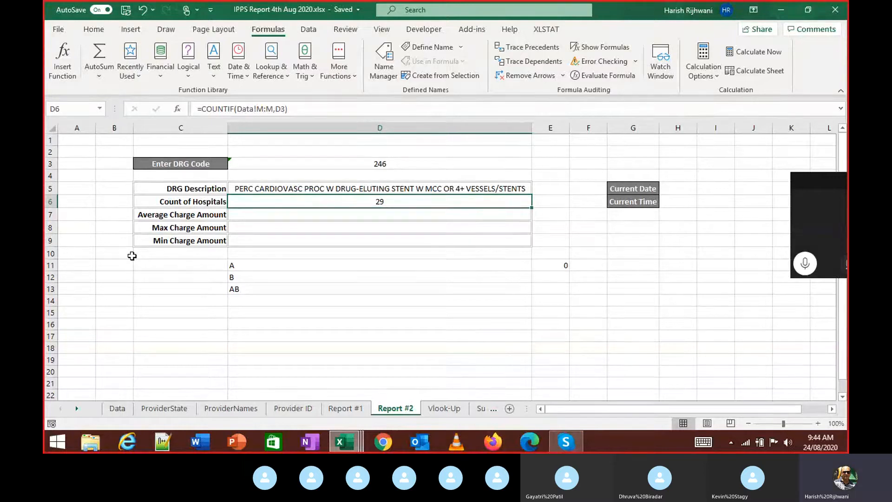
Step: Filter the Data sheet's DRG Definition column to show only 039 - EXTRACRANIAL PROCEDURES W/O CC/MCC
{"action": "key", "text": "Down"}
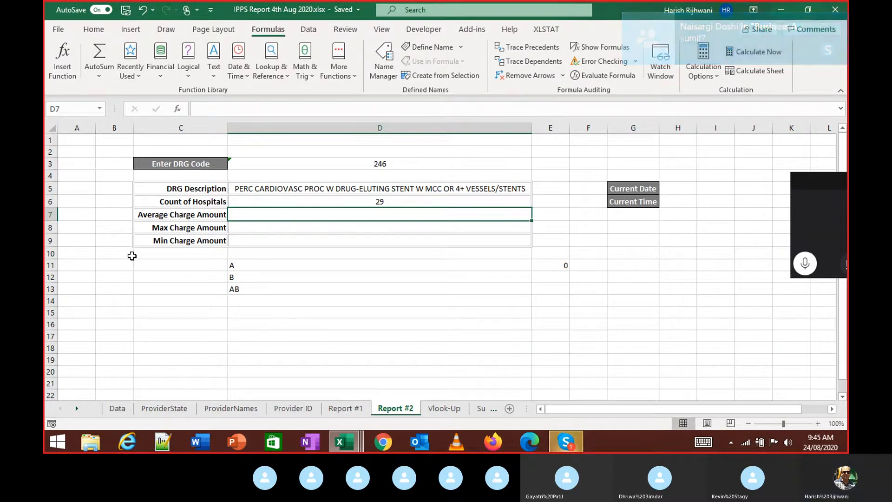
{"action": "left_click", "coordinate": [203, 215]}
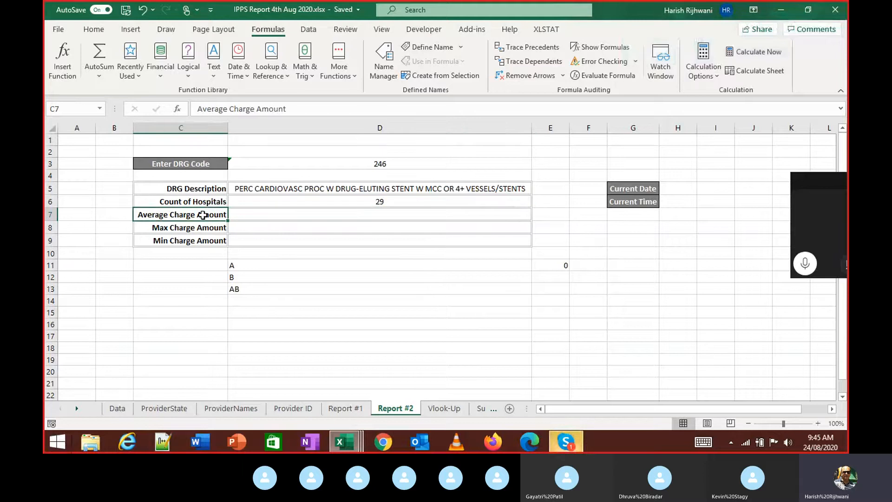
{"action": "left_click", "coordinate": [113, 410]}
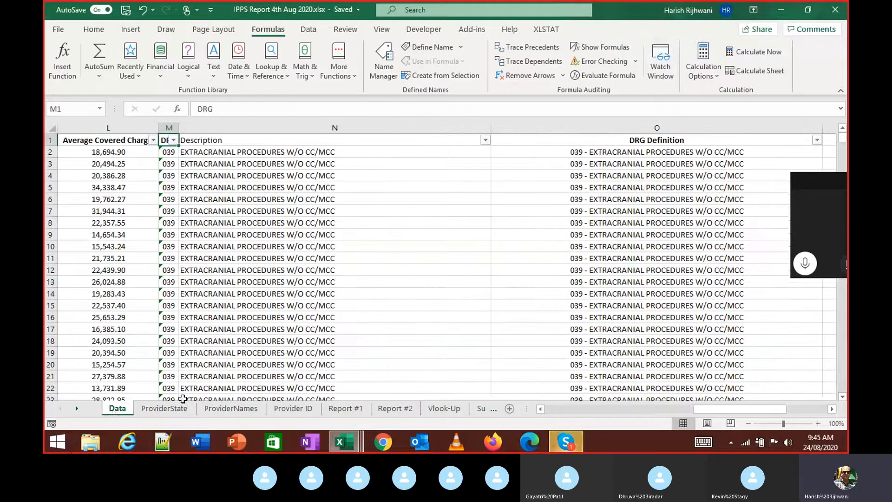
{"action": "key", "text": "Right"}
{"action": "key", "text": "Right"}
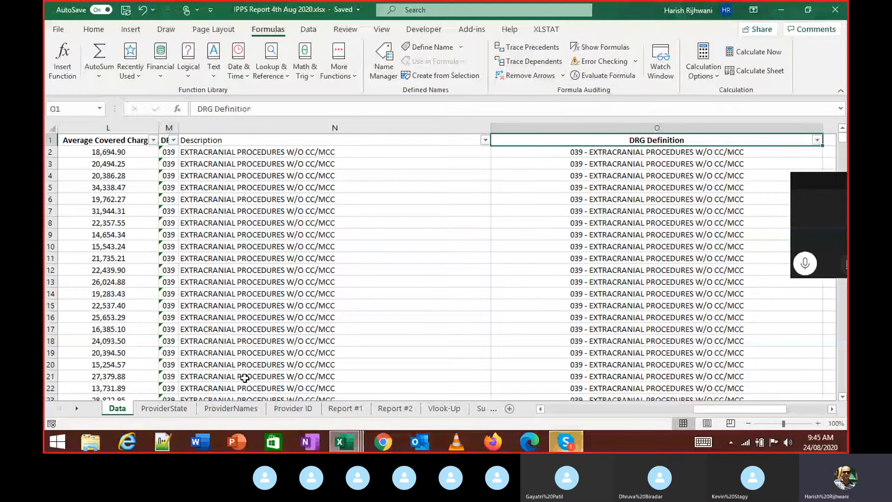
{"action": "key", "text": "alt+Down"}
{"action": "key", "text": "Tab"}
{"action": "key", "text": "Tab"}
{"action": "key", "text": "space"}
{"action": "key", "text": "Down"}
{"action": "key", "text": "space"}
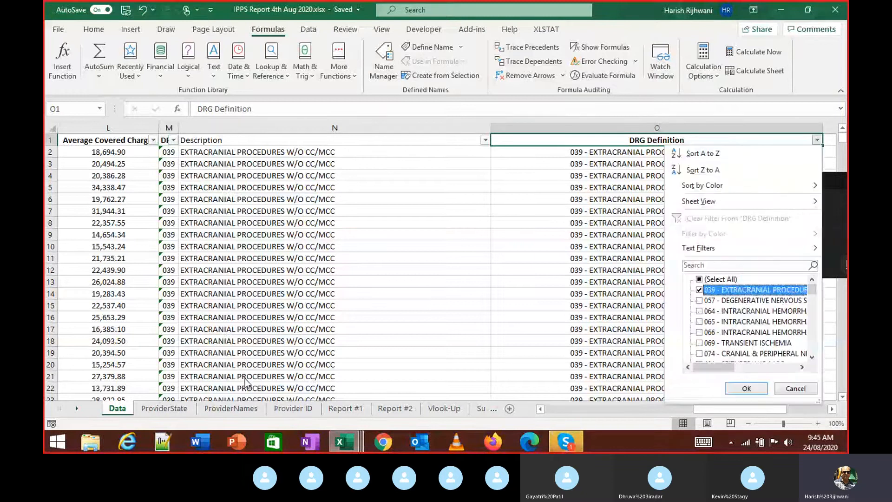
{"action": "key", "text": "Tab"}
{"action": "key", "text": "Return"}
Step: Select the filtered Average Covered Charges values from L2 down to L41 and read their average
{"action": "key", "text": "ctrl+Home"}
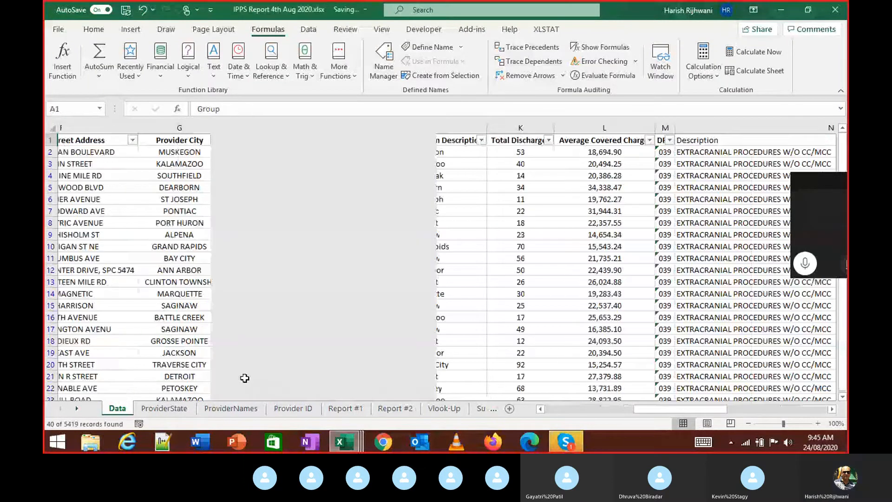
{"action": "key", "text": "Right"}
{"action": "key", "text": "Right"}
{"action": "key", "text": "ctrl+Right"}
{"action": "key", "text": "Left"}
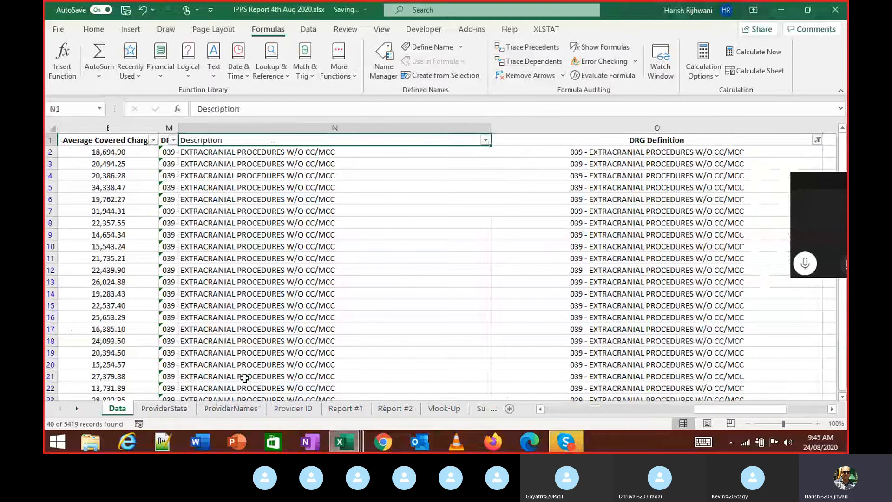
{"action": "key", "text": "Left"}
{"action": "key", "text": "Left"}
{"action": "key", "text": "Left"}
{"action": "key", "text": "Right"}
{"action": "key", "text": "Down"}
{"action": "key", "text": "ctrl+shift+Down"}
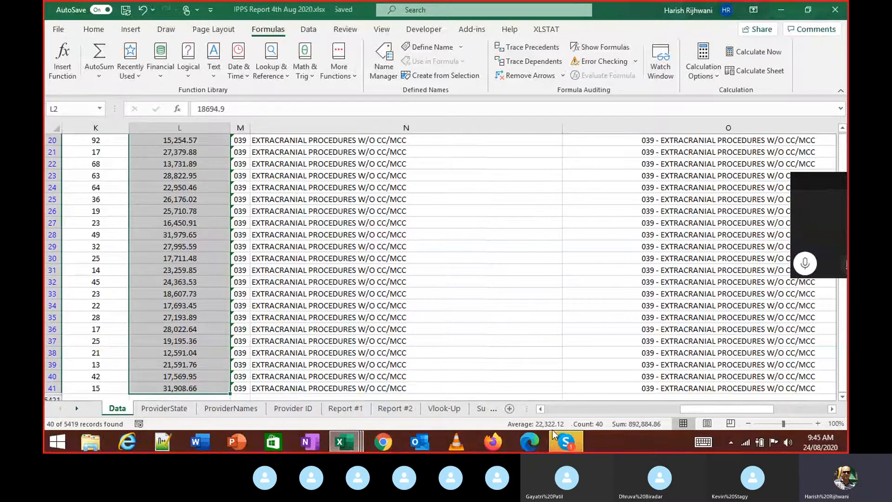
{"action": "mouse_move", "coordinate": [568, 431]}
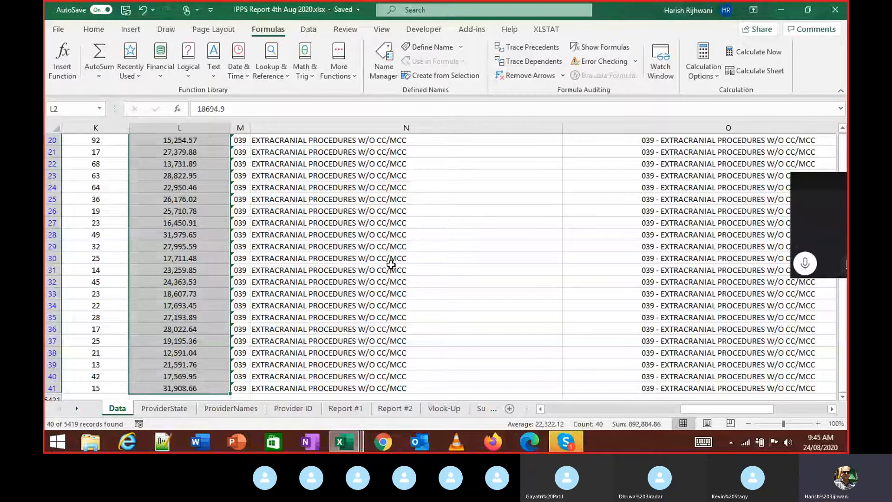
Step: Find the AVERAGEIF function by searching for Average and insert it in the Average Charge Amount cell D7 on Report #2
{"action": "left_click", "coordinate": [396, 409]}
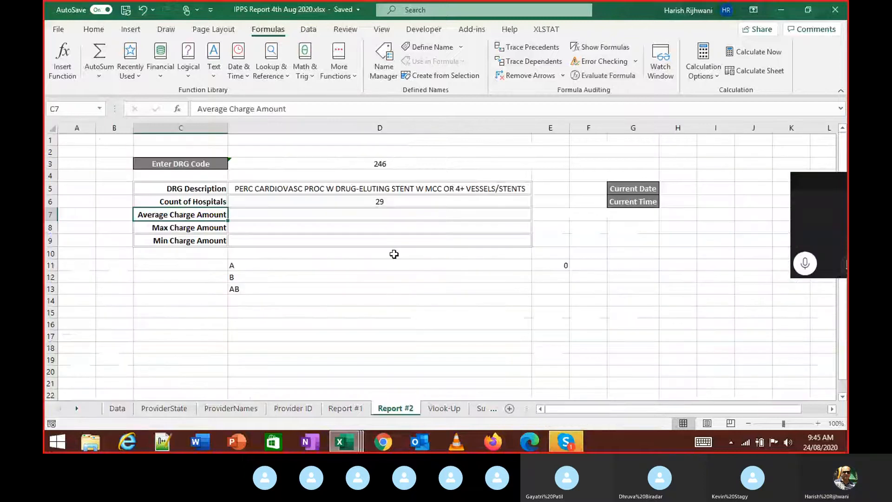
{"action": "left_click", "coordinate": [386, 212]}
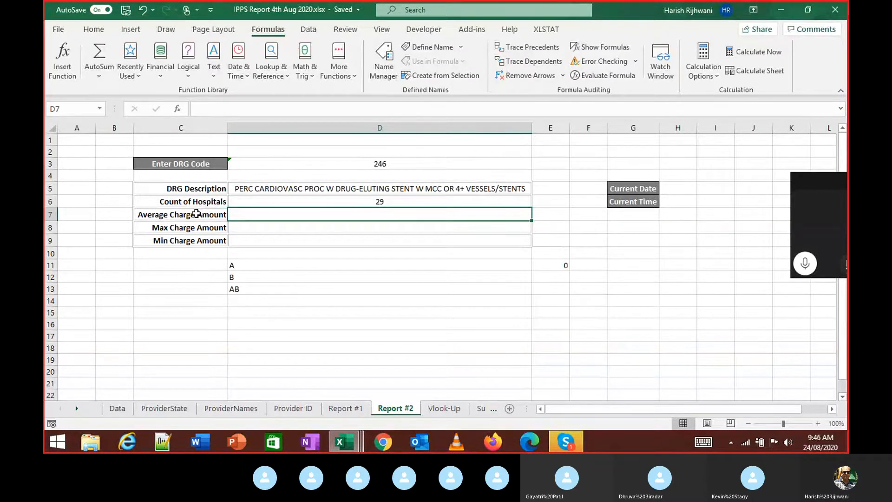
{"action": "left_click", "coordinate": [117, 408]}
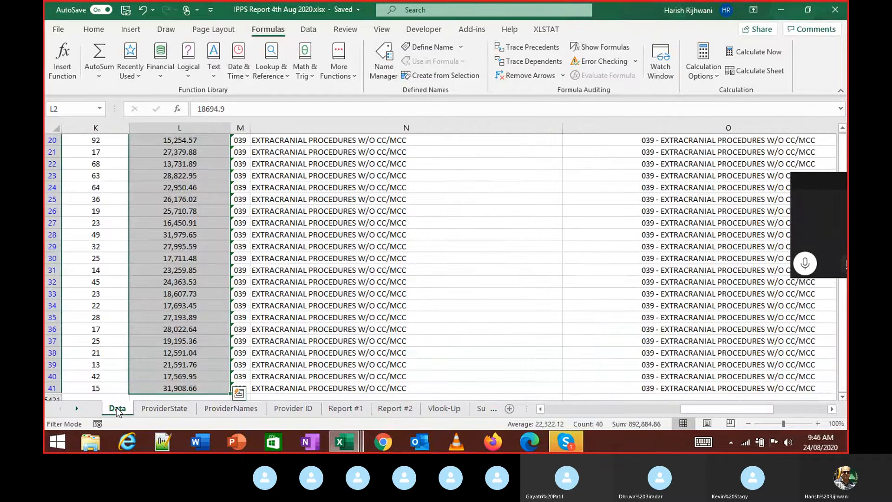
{"action": "left_click", "coordinate": [394, 409]}
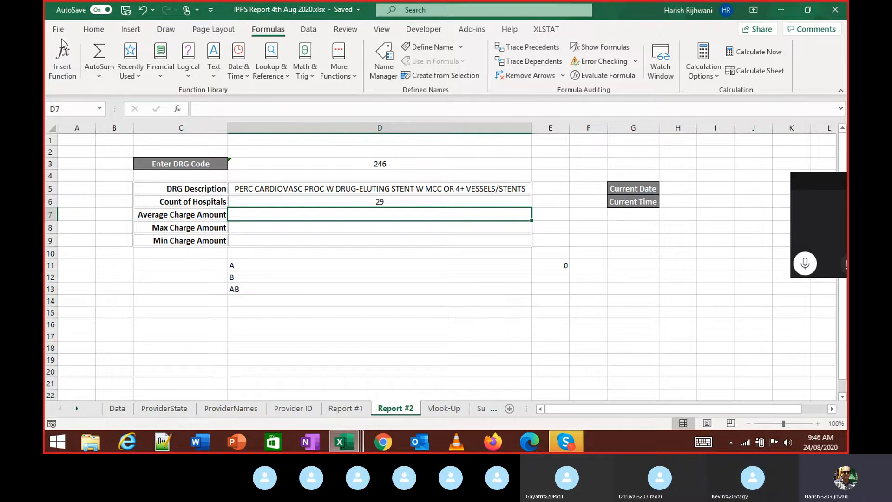
{"action": "left_click", "coordinate": [63, 56]}
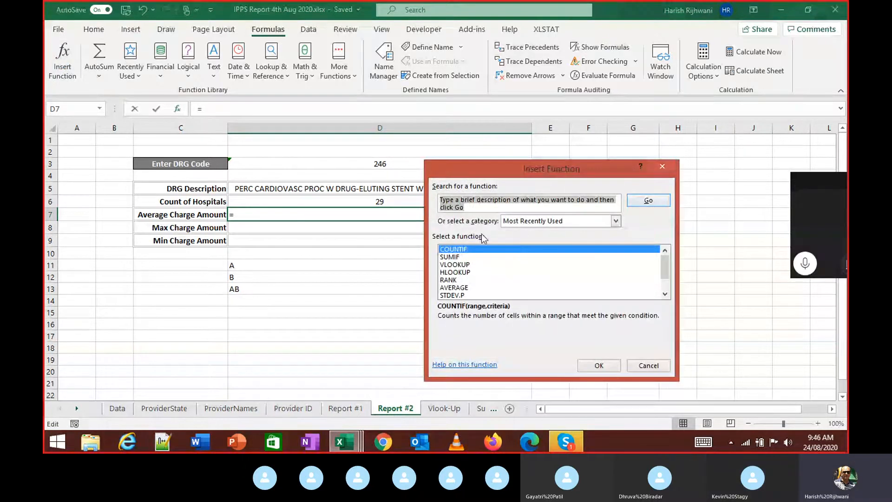
{"action": "type", "text": "A"}
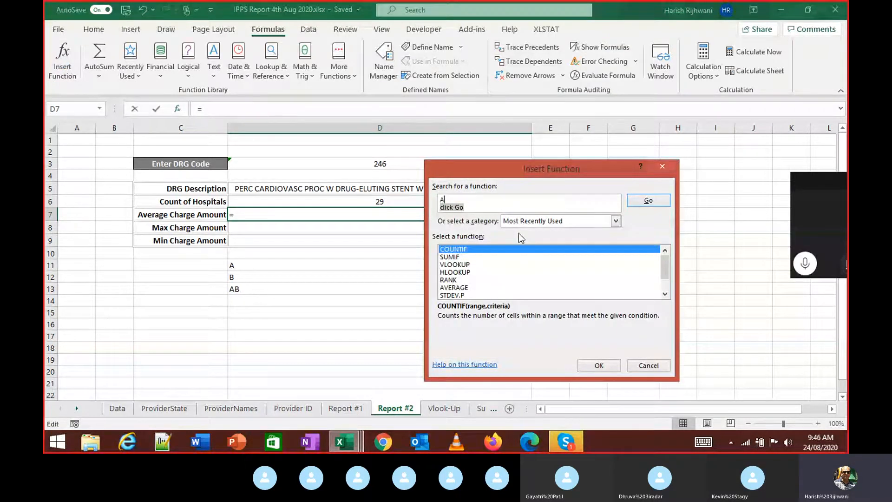
{"action": "type", "text": "verage"}
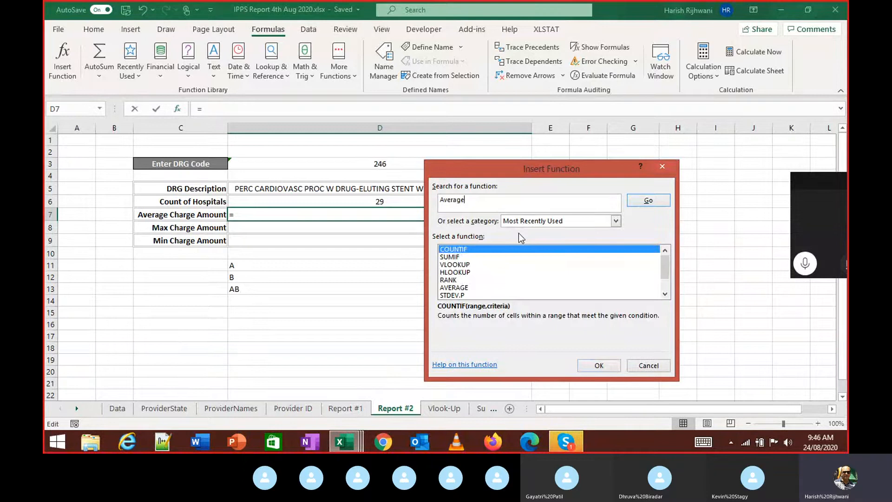
{"action": "key", "text": "Return"}
{"action": "left_click", "coordinate": [468, 264]}
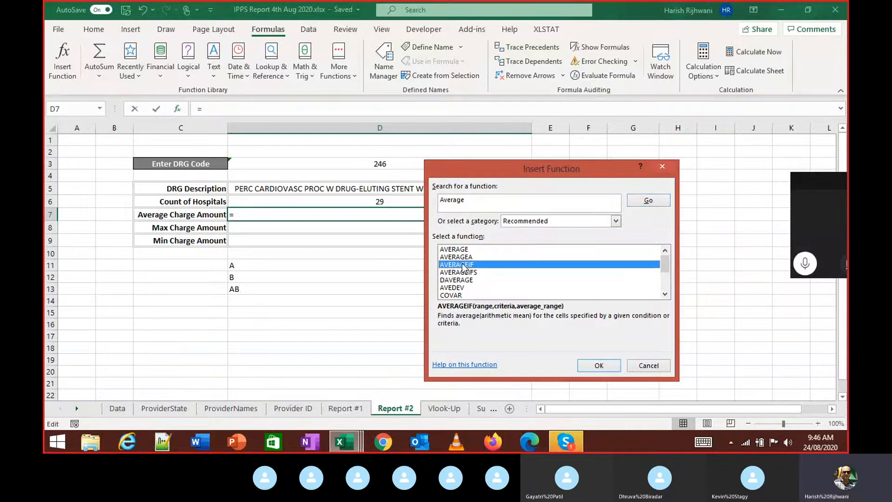
{"action": "left_click", "coordinate": [599, 366]}
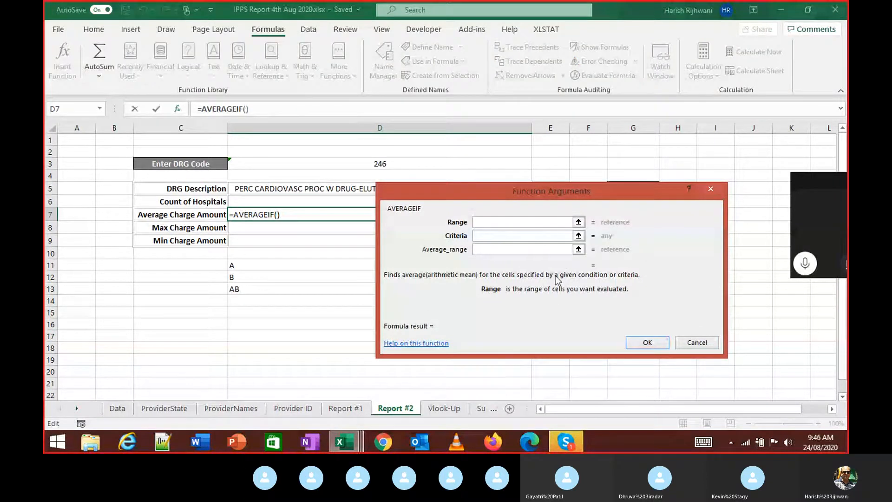
{"action": "left_click", "coordinate": [579, 223]}
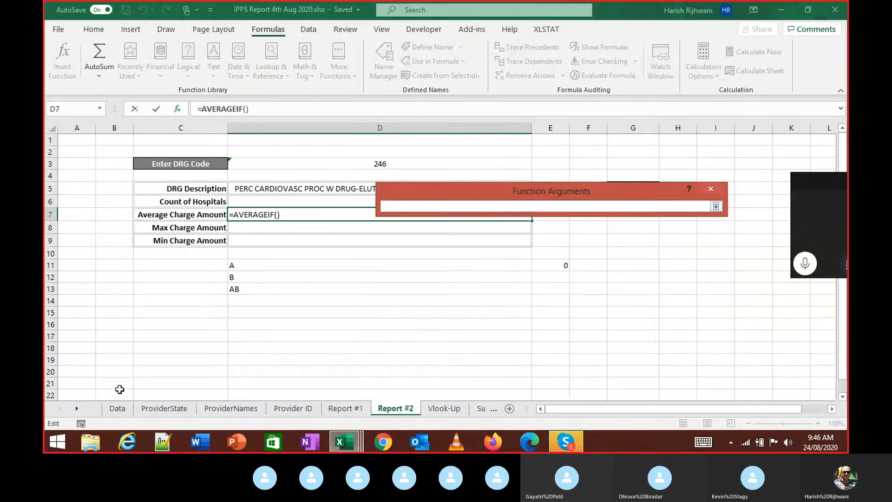
{"action": "left_click", "coordinate": [120, 409]}
{"action": "left_click", "coordinate": [237, 199]}
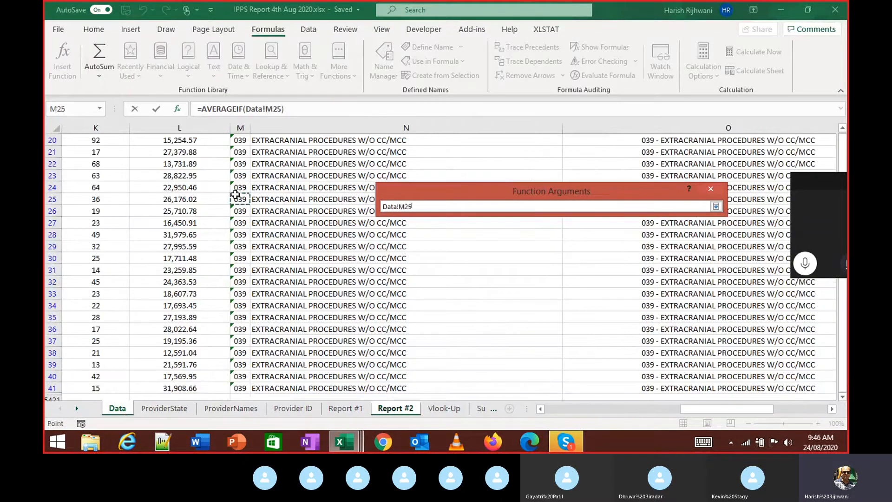
{"action": "key", "text": "ctrl+Up"}
{"action": "key", "text": "Down"}
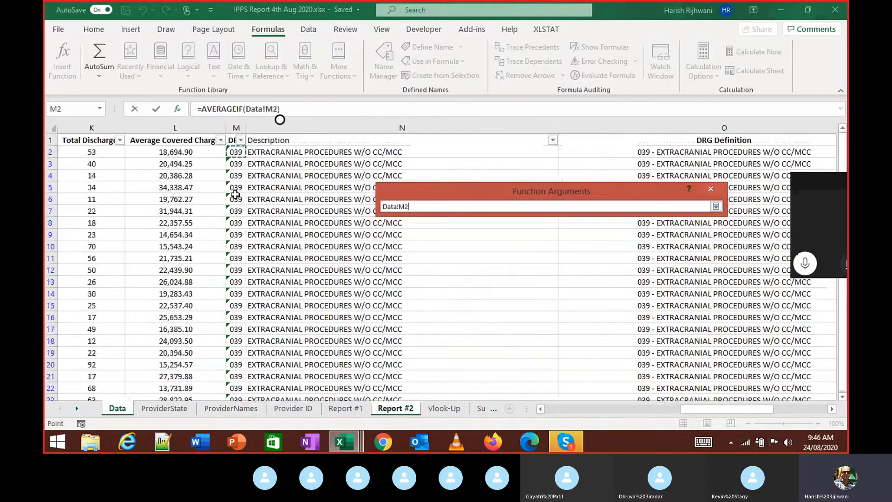
{"action": "key", "text": "ctrl+shift+Down"}
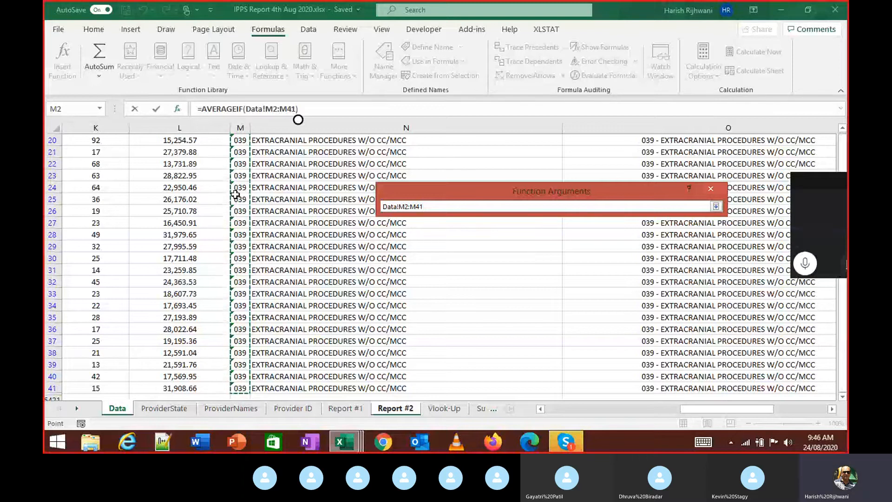
{"action": "key", "text": "Return"}
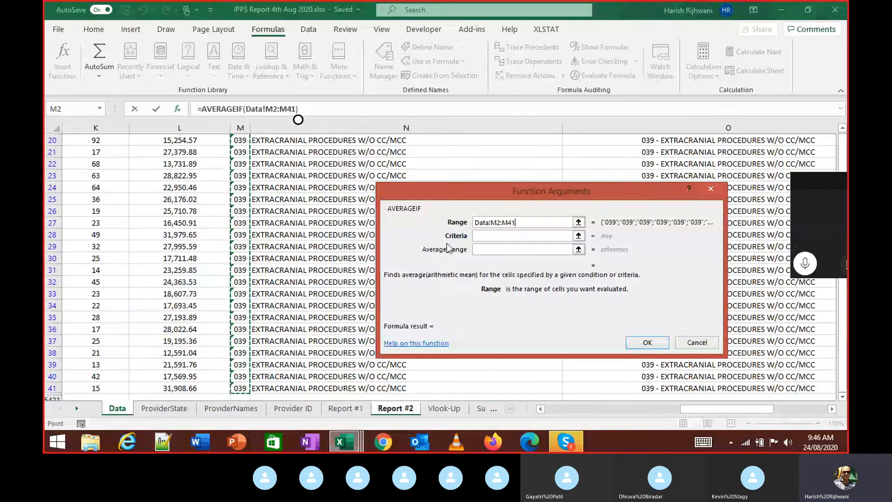
{"action": "left_click", "coordinate": [569, 239]}
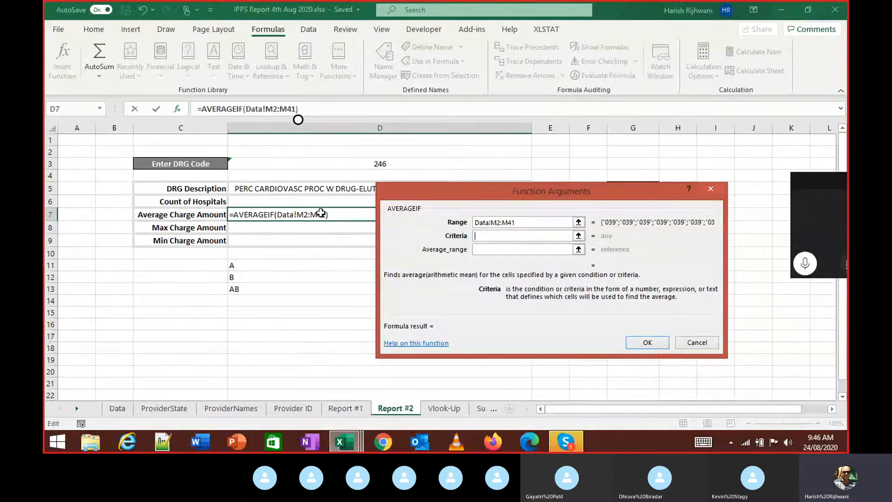
{"action": "left_click", "coordinate": [351, 163]}
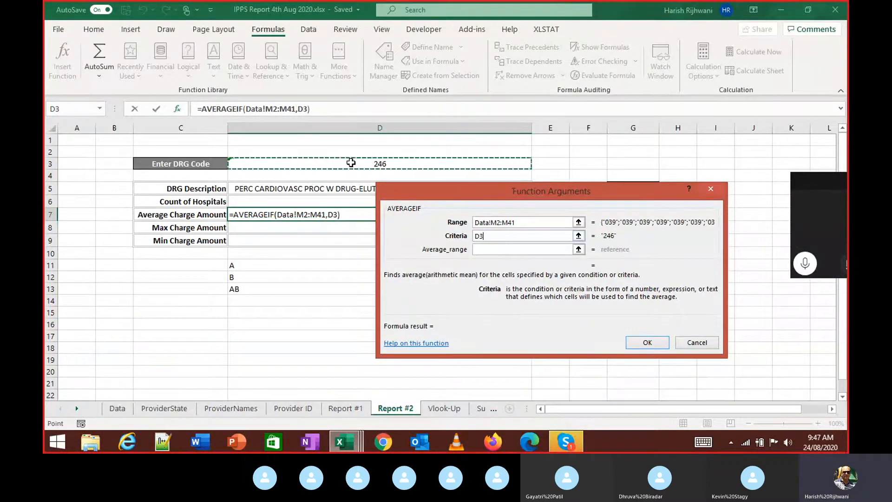
{"action": "left_click", "coordinate": [502, 249]}
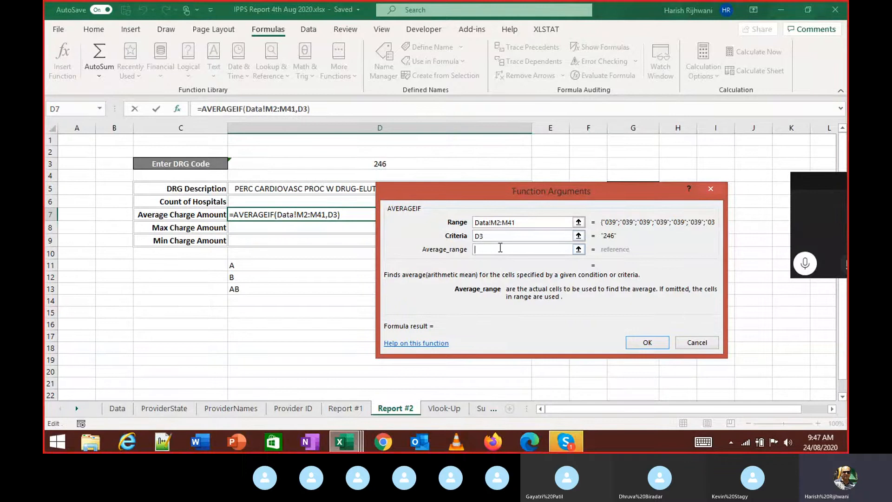
{"action": "left_click", "coordinate": [116, 408]}
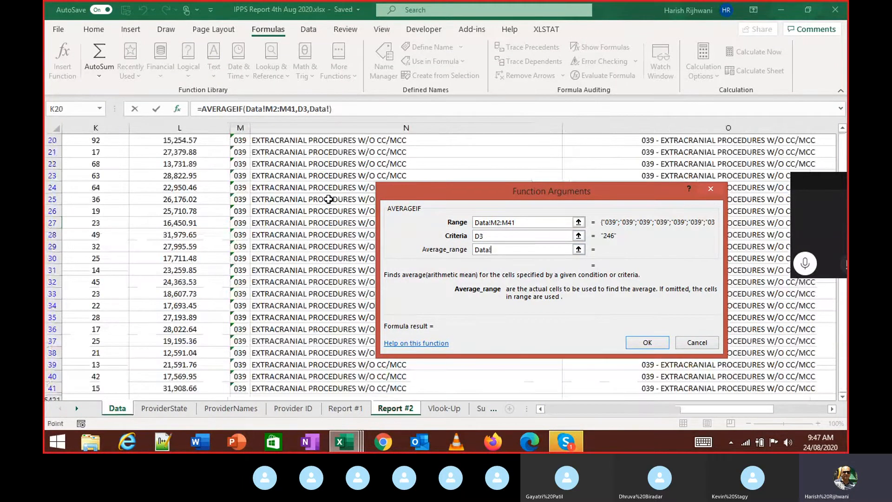
{"action": "left_click", "coordinate": [223, 220]}
{"action": "key", "text": "ctrl+Up"}
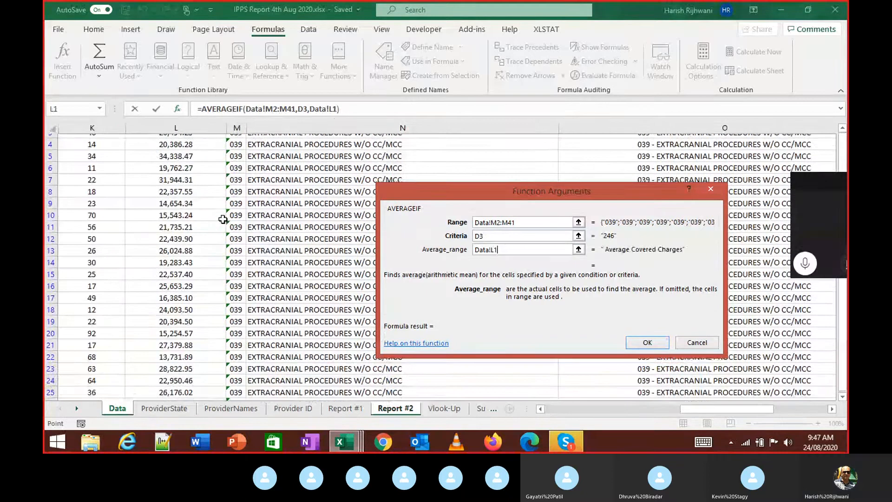
{"action": "key", "text": "Down"}
{"action": "key", "text": "ctrl+shift+Down"}
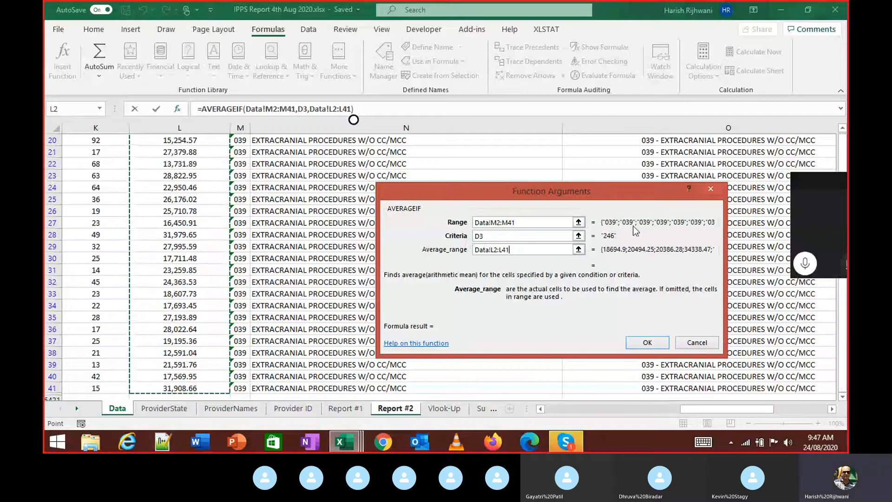
{"action": "left_click", "coordinate": [699, 342]}
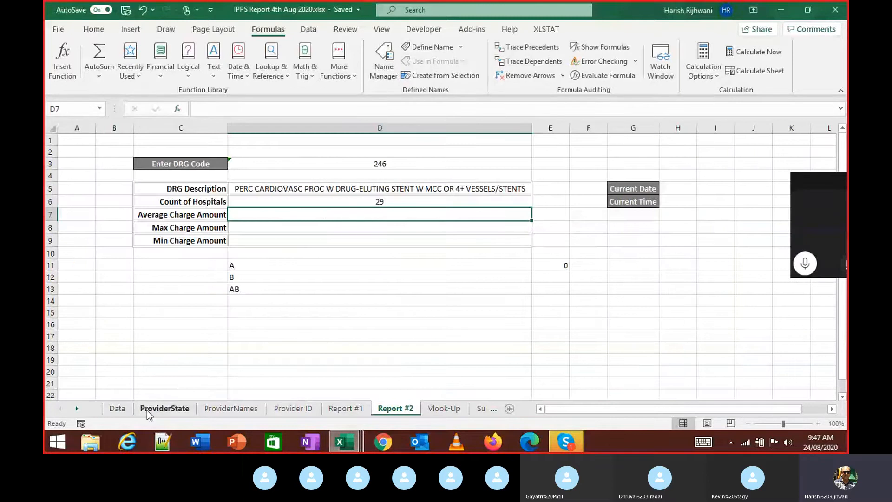
Step: Clear the filter on the Data sheet while keeping the header filters enabled, and return to Report #2
{"action": "left_click", "coordinate": [123, 414]}
{"action": "key", "text": "ctrl+Up"}
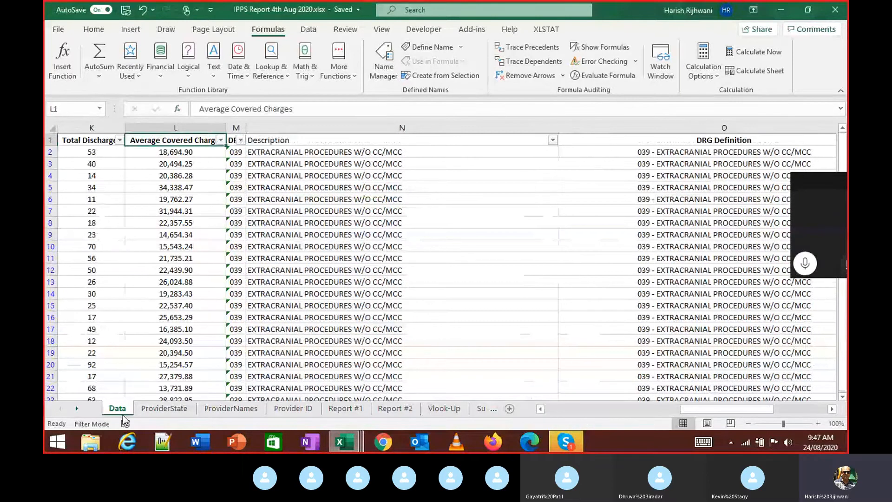
{"action": "key", "text": "Right"}
{"action": "key", "text": "Right"}
{"action": "key", "text": "ctrl+shift+l"}
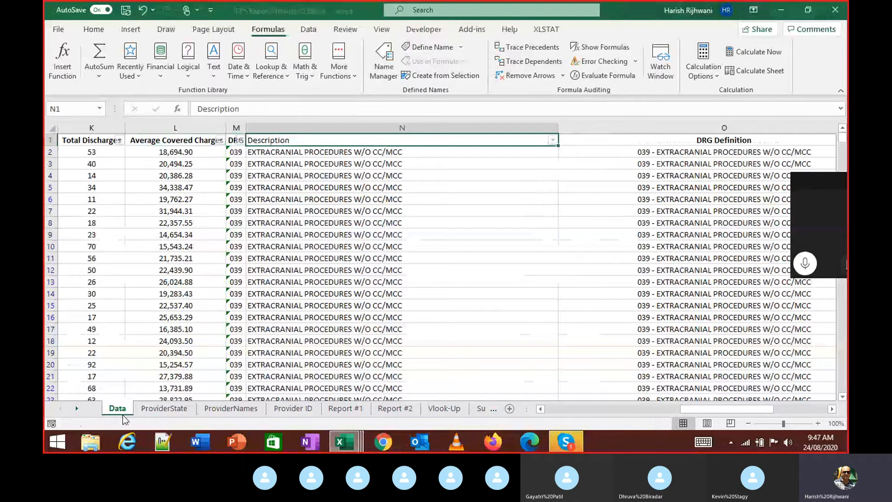
{"action": "key", "text": "ctrl+shift+l"}
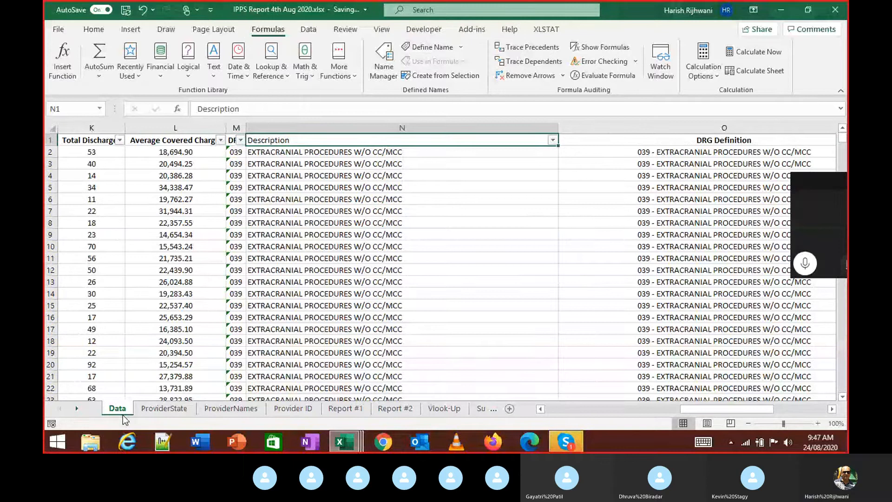
{"action": "left_click", "coordinate": [399, 413]}
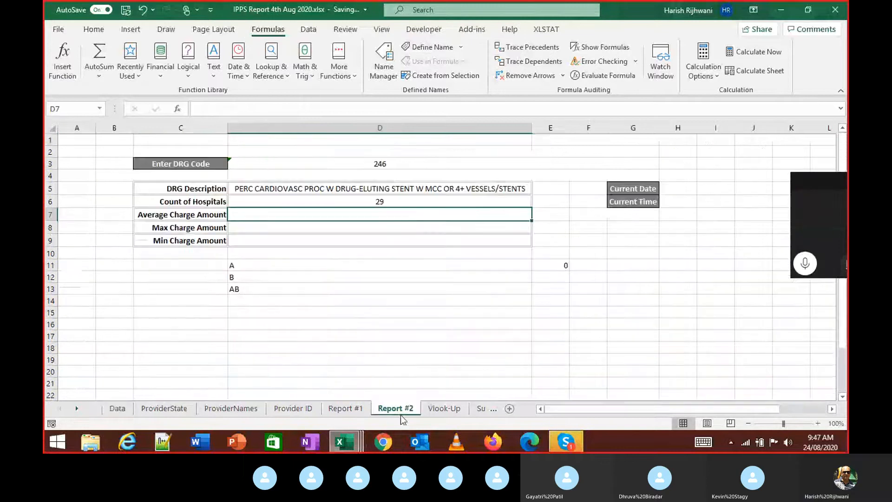
Step: Insert AVERAGEIF in the Average Charge Amount cell D7 with range Data!M2:M5420 and criteria D3
{"action": "left_click", "coordinate": [62, 61]}
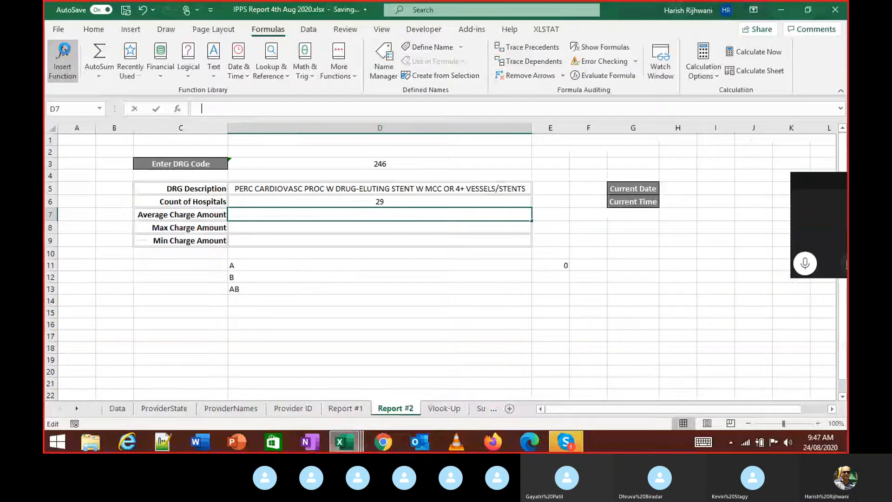
{"action": "double_click", "coordinate": [476, 248]}
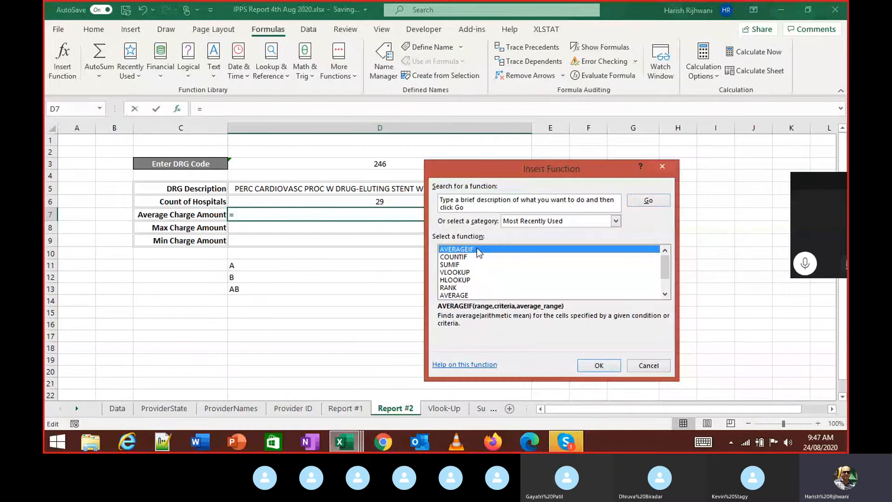
{"action": "left_click", "coordinate": [579, 222]}
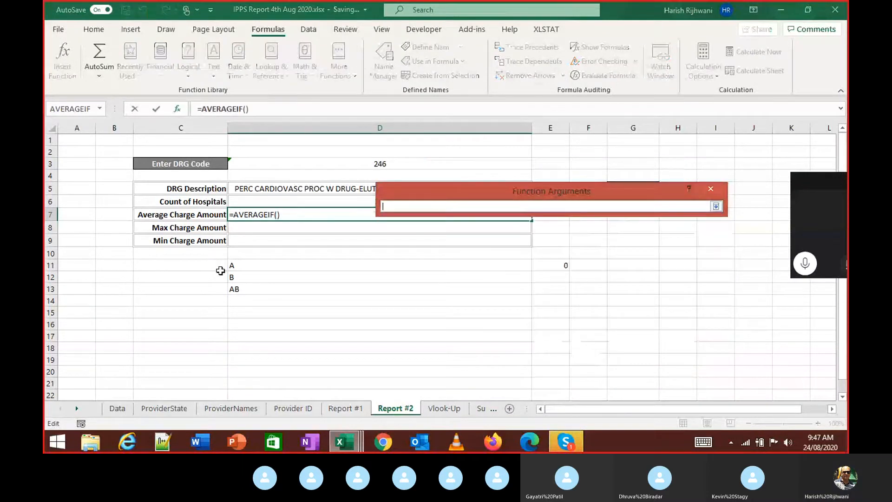
{"action": "left_click", "coordinate": [117, 409]}
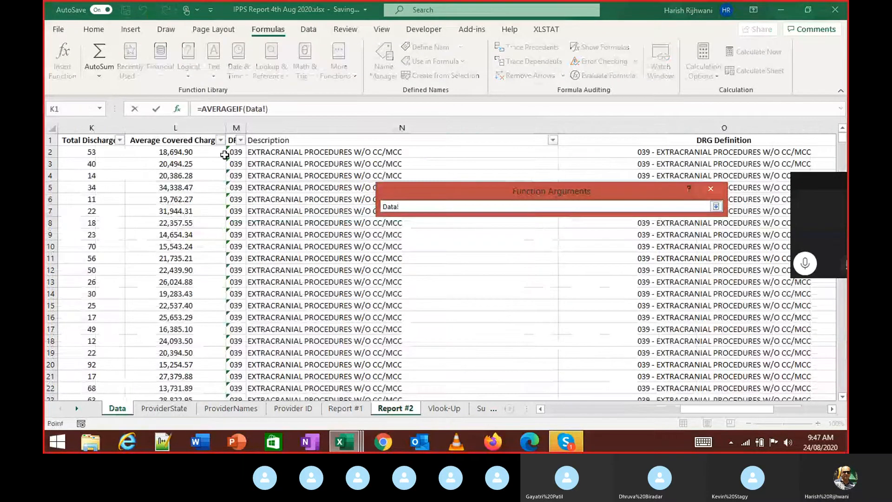
{"action": "left_click", "coordinate": [242, 155]}
{"action": "key", "text": "ctrl+shift+Down"}
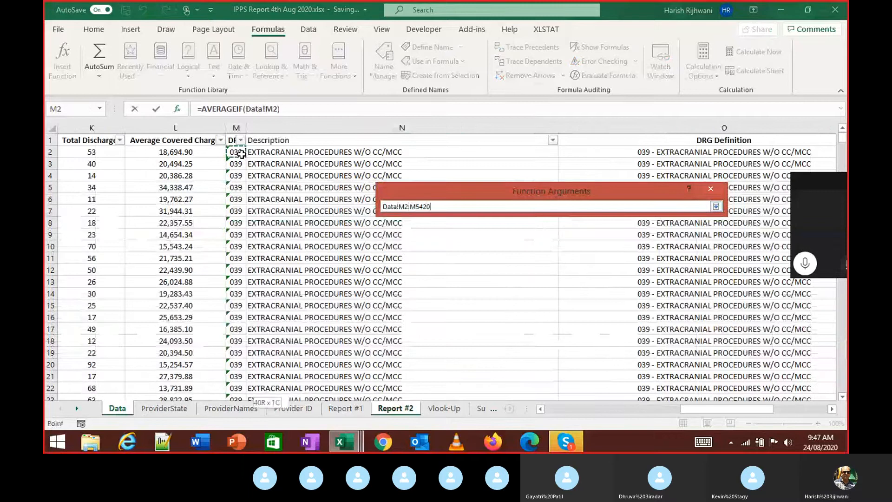
{"action": "left_click", "coordinate": [716, 206]}
{"action": "left_click", "coordinate": [570, 236]}
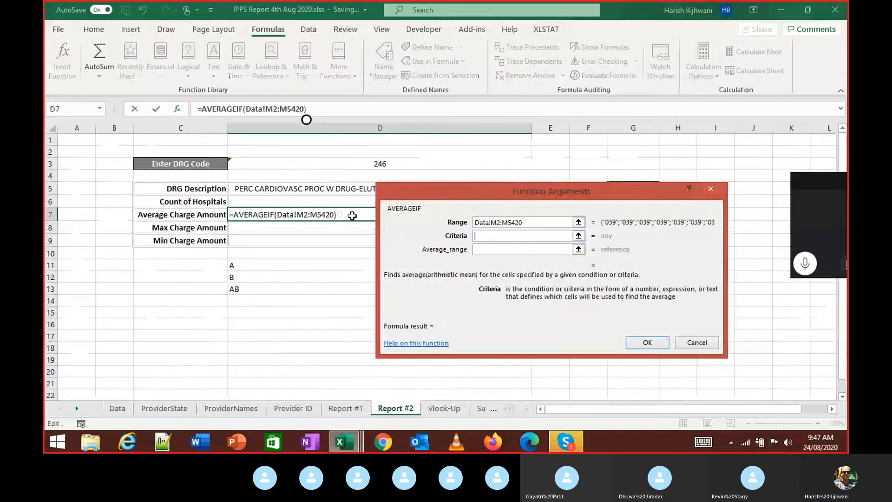
{"action": "left_click", "coordinate": [319, 168]}
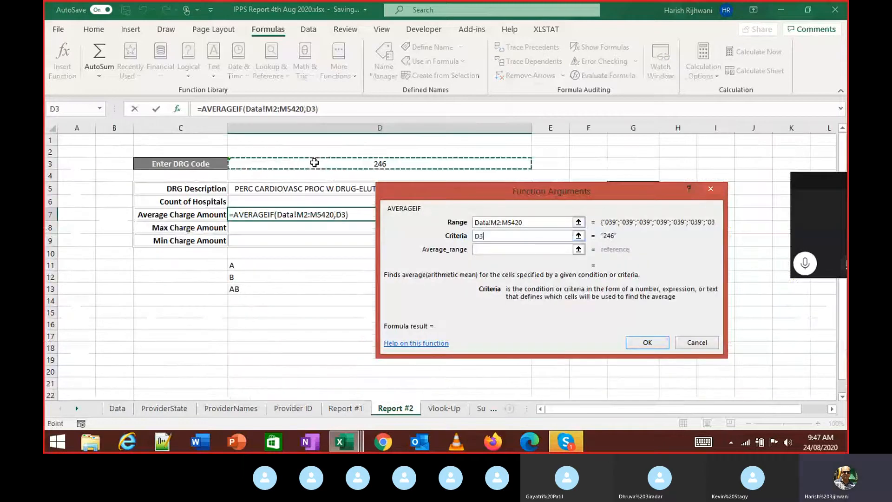
Step: Set the AVERAGEIF average range to Data!L2:L5420 and complete the formula in D7
{"action": "left_click", "coordinate": [579, 249]}
{"action": "left_click", "coordinate": [118, 410]}
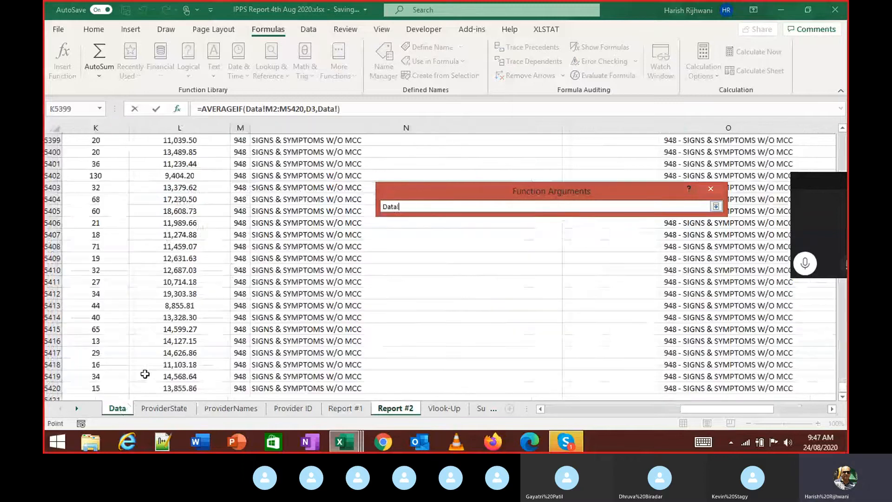
{"action": "left_click", "coordinate": [210, 187]}
{"action": "key", "text": "BackSpace"}
{"action": "key", "text": "BackSpace"}
{"action": "key", "text": "BackSpace"}
{"action": "key", "text": "BackSpace"}
{"action": "type", "text": "1"}
{"action": "key", "text": "BackSpace"}
{"action": "type", "text": "2:L5420"}
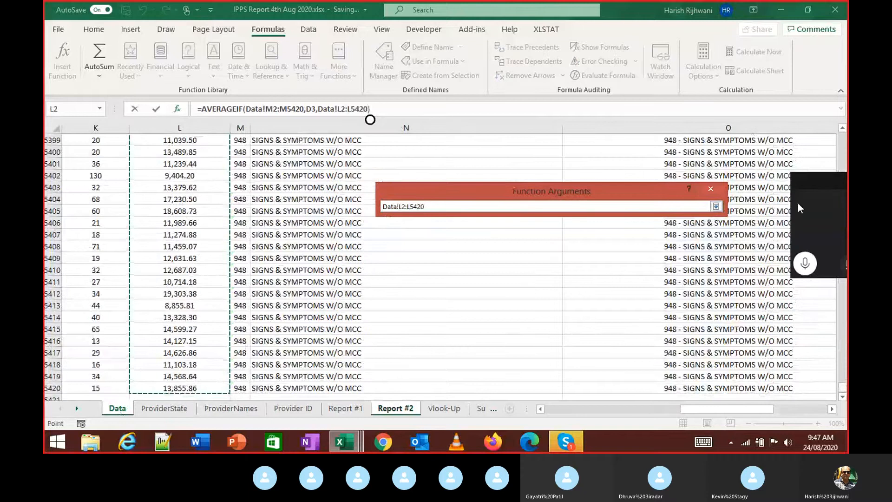
{"action": "key", "text": "Return"}
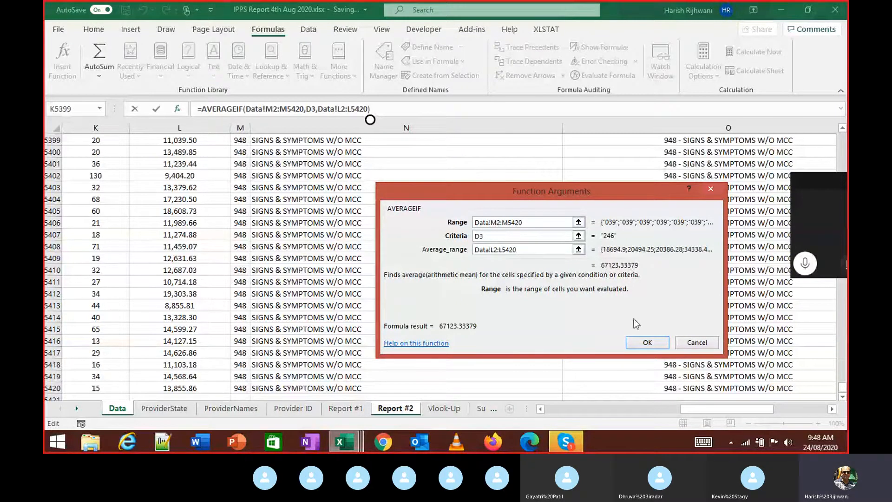
{"action": "left_click", "coordinate": [647, 342]}
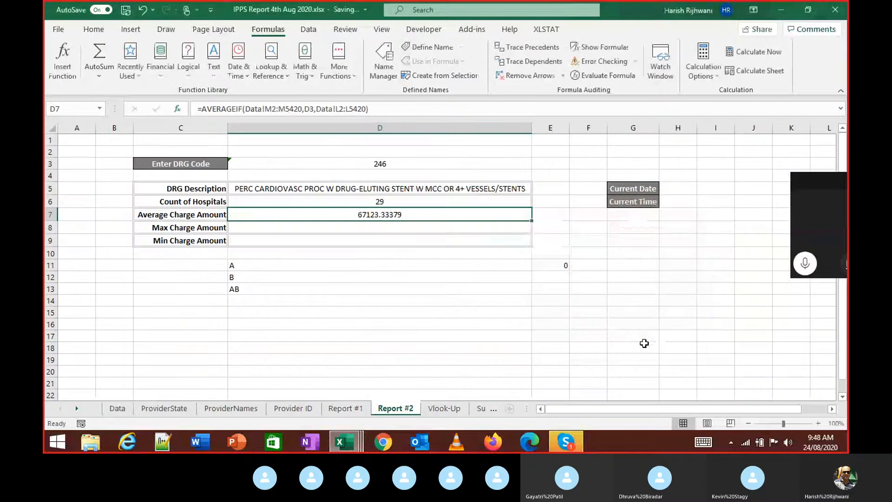
Step: Enter DRG code 039 as text in D3 and select the Average Charge Amount cell D7
{"action": "left_click", "coordinate": [378, 167]}
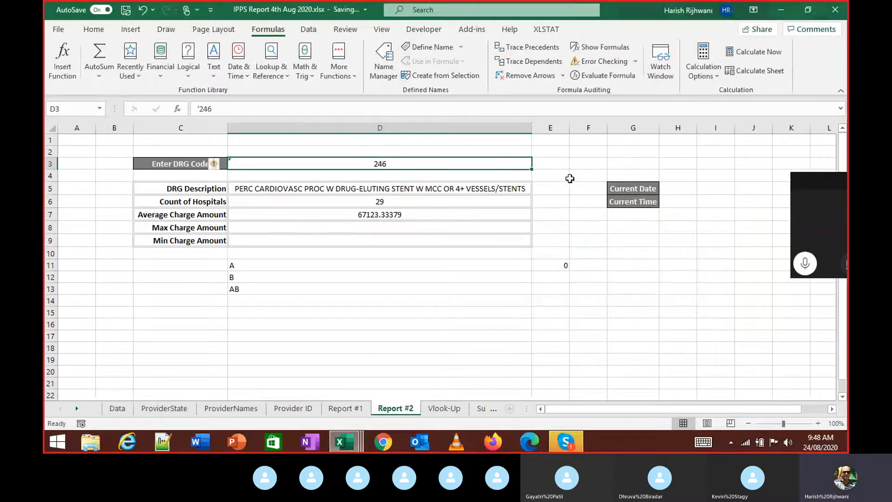
{"action": "type", "text": "'039"}
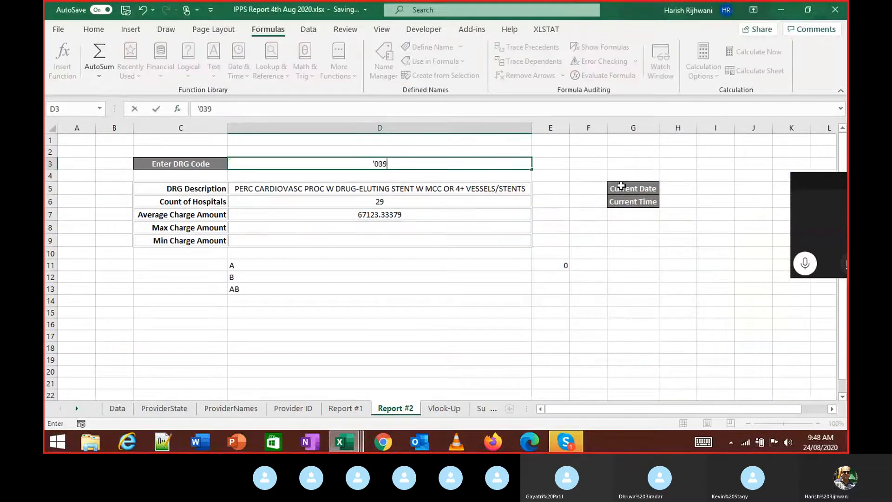
{"action": "key", "text": "Return"}
{"action": "key", "text": "Down"}
{"action": "key", "text": "Down"}
{"action": "key", "text": "Down"}
{"action": "key", "text": "Down"}
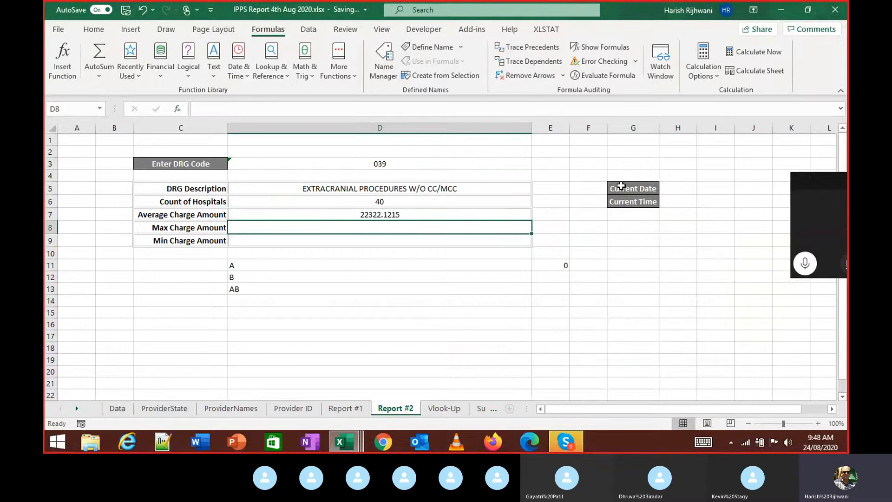
{"action": "key", "text": "Up"}
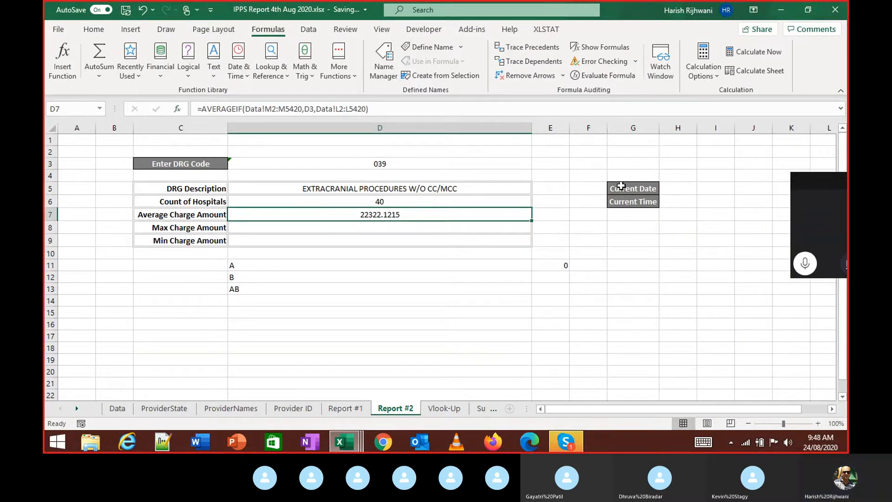
Step: Filter the Data sheet's DRG column to show only code 039
{"action": "key", "text": "ctrl+Page_Up"}
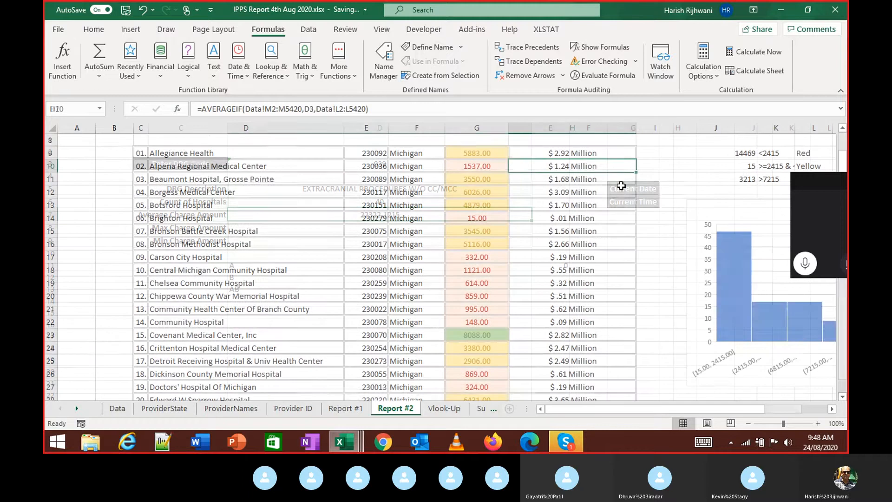
{"action": "key", "text": "ctrl+Page_Up"}
{"action": "key", "text": "ctrl+Page_Up"}
{"action": "key", "text": "ctrl+Page_Up"}
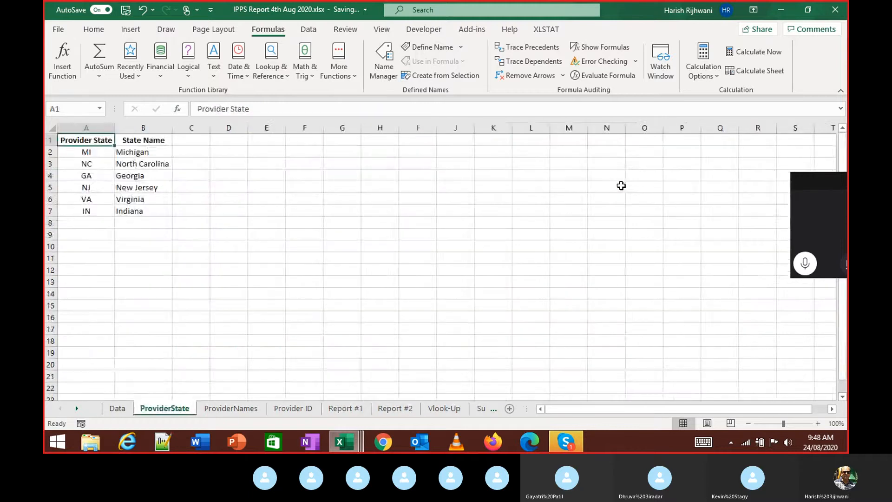
{"action": "key", "text": "ctrl+Page_Up"}
{"action": "key", "text": "ctrl+Up"}
{"action": "key", "text": "Left"}
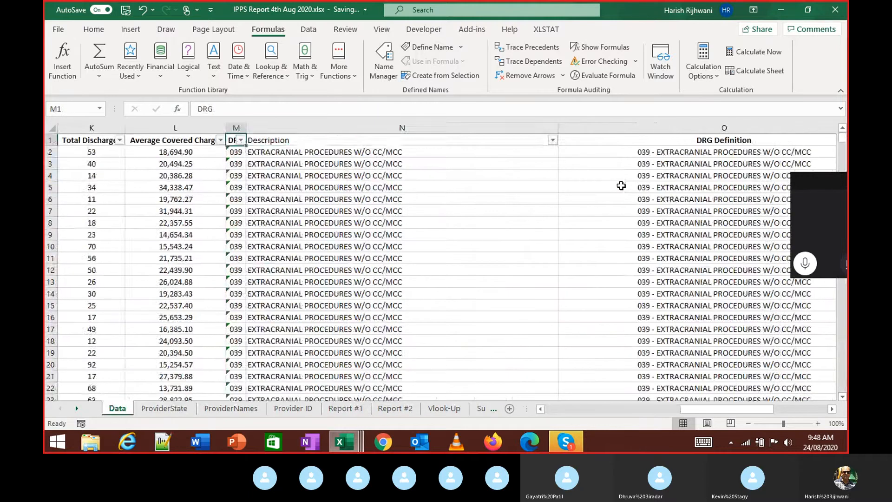
{"action": "key", "text": "alt+Down"}
{"action": "key", "text": "Down"}
{"action": "key", "text": "Down"}
{"action": "key", "text": "Down"}
{"action": "key", "text": "Down"}
{"action": "key", "text": "Down"}
{"action": "key", "text": "Down"}
{"action": "key", "text": "Down"}
{"action": "key", "text": "Down"}
{"action": "key", "text": "Down"}
{"action": "key", "text": "Down"}
{"action": "key", "text": "Up"}
{"action": "key", "text": "space"}
{"action": "key", "text": "Down"}
{"action": "key", "text": "space"}
{"action": "key", "text": "Return"}
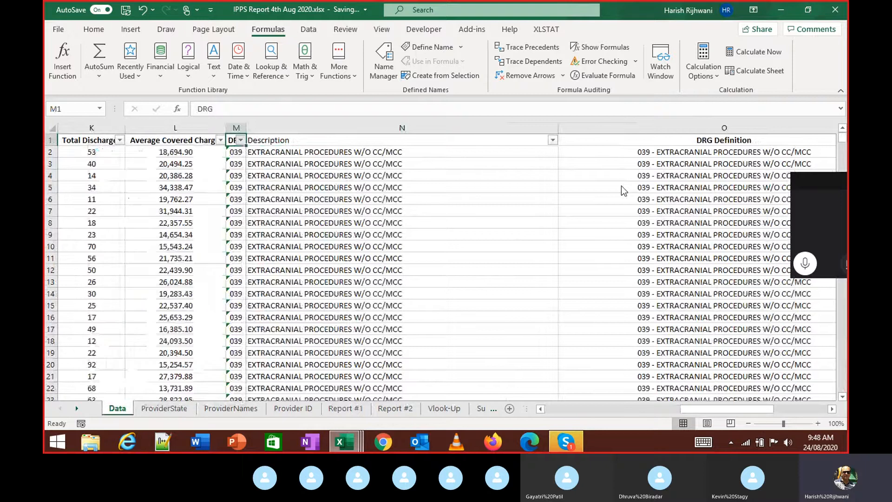
Step: Check the average of the filtered Average Covered Charges values in column L of Data against the result in Report #2
{"action": "key", "text": "Left"}
{"action": "key", "text": "Down"}
{"action": "key", "text": "ctrl+shift+Down"}
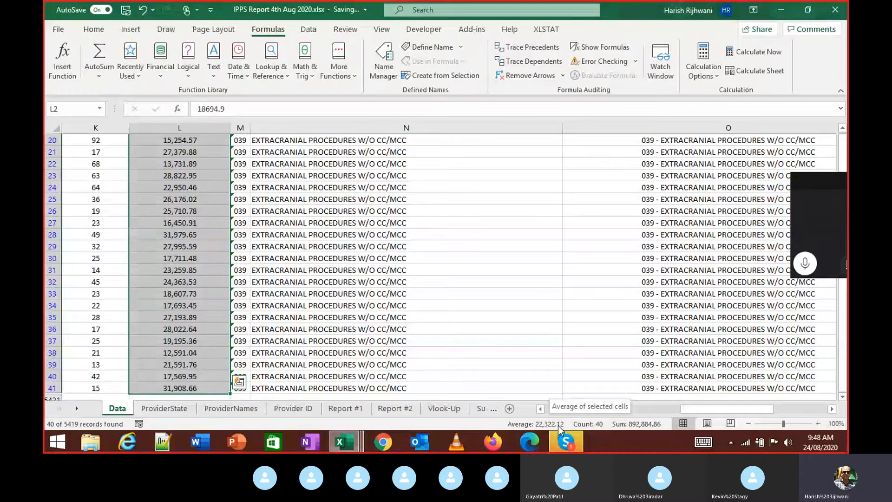
{"action": "left_click", "coordinate": [405, 409]}
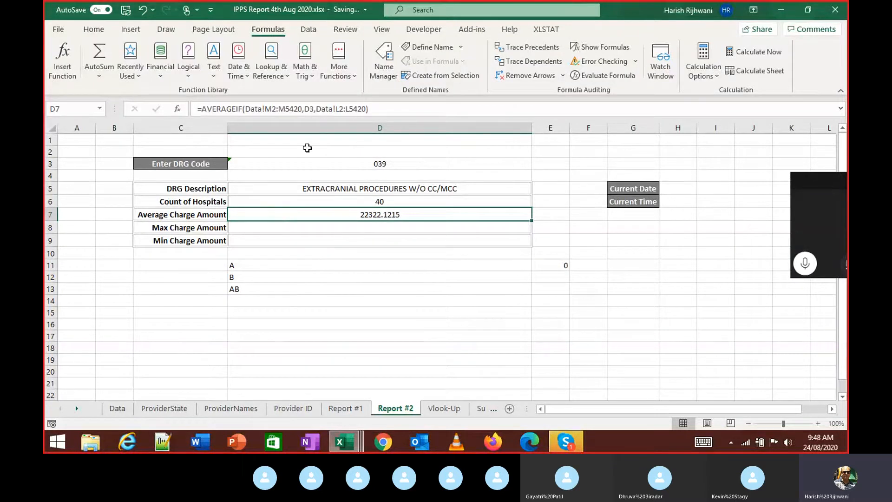
{"action": "left_click_drag", "start_coordinate": [268, 112], "coordinate": [300, 120]}
{"action": "left_click", "coordinate": [303, 289]}
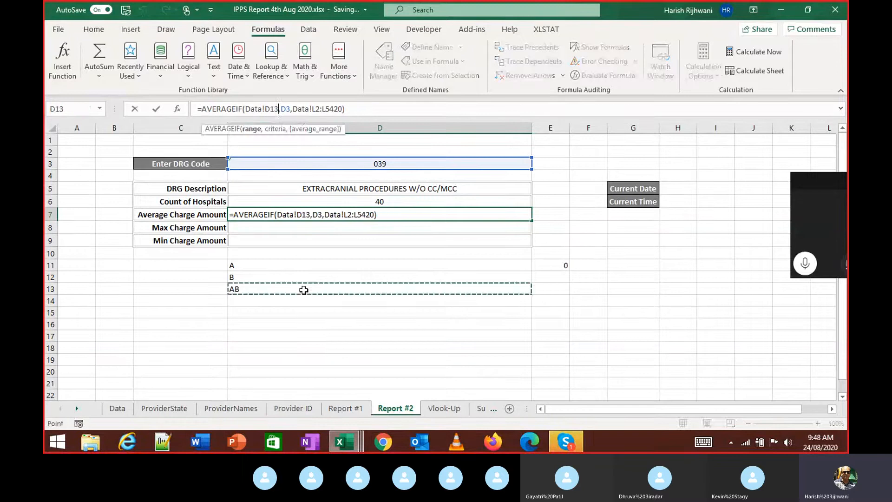
{"action": "key", "text": "Escape"}
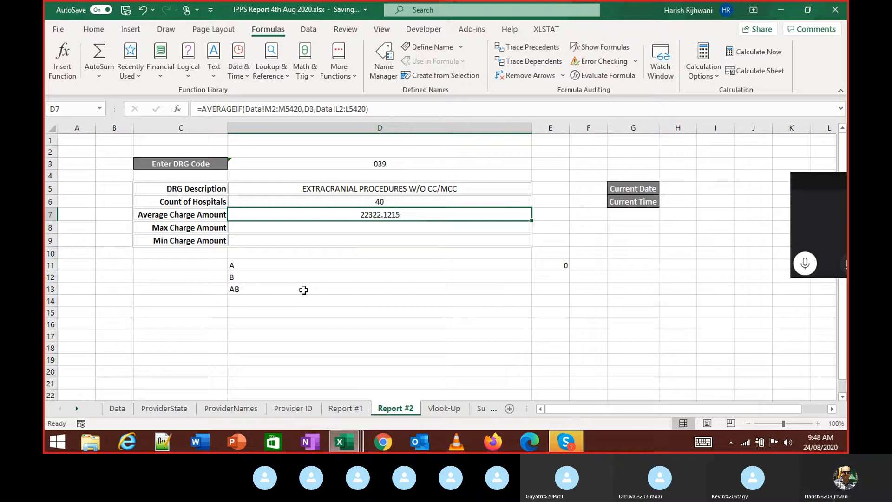
{"action": "left_click", "coordinate": [317, 290]}
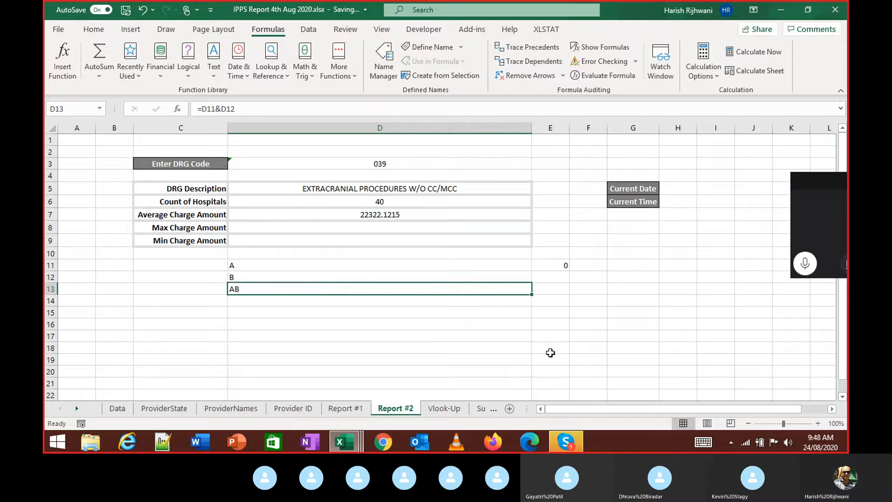
Step: Add a new worksheet after Report #2 and name it Averageif
{"action": "left_click", "coordinate": [511, 408]}
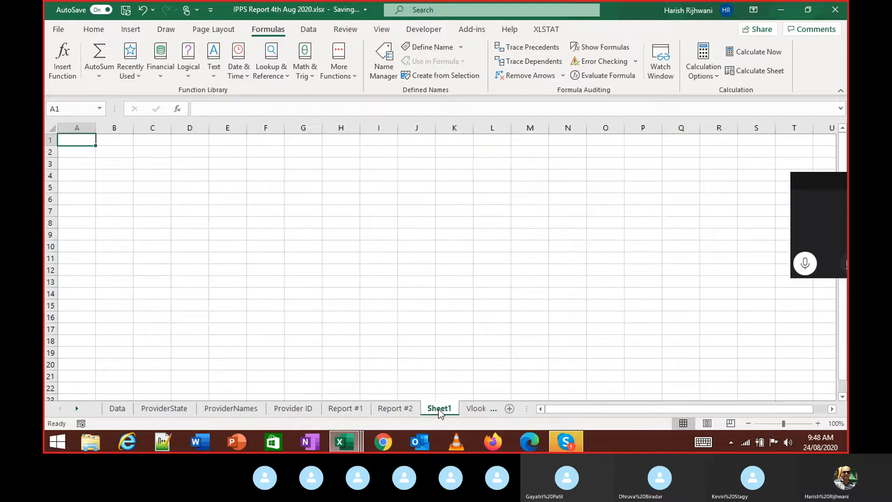
{"action": "double_click", "coordinate": [439, 409]}
{"action": "type", "text": "Ae"}
{"action": "key", "text": "BackSpace"}
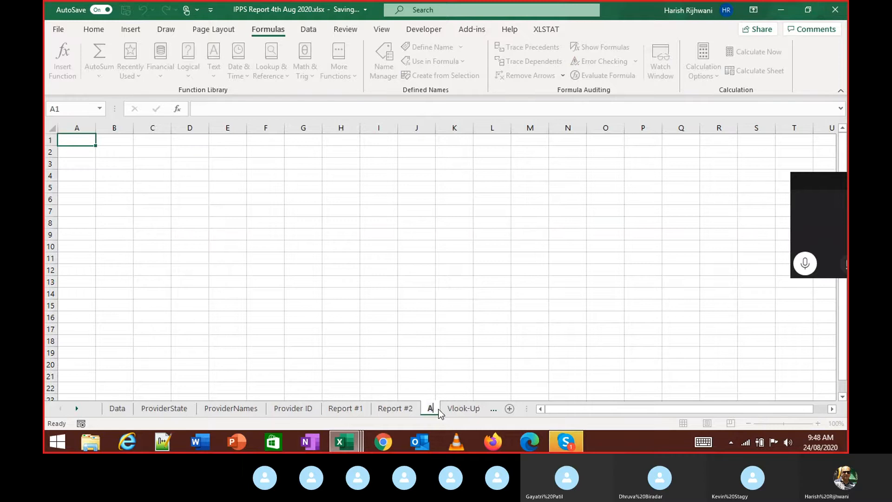
{"action": "type", "text": "vera"}
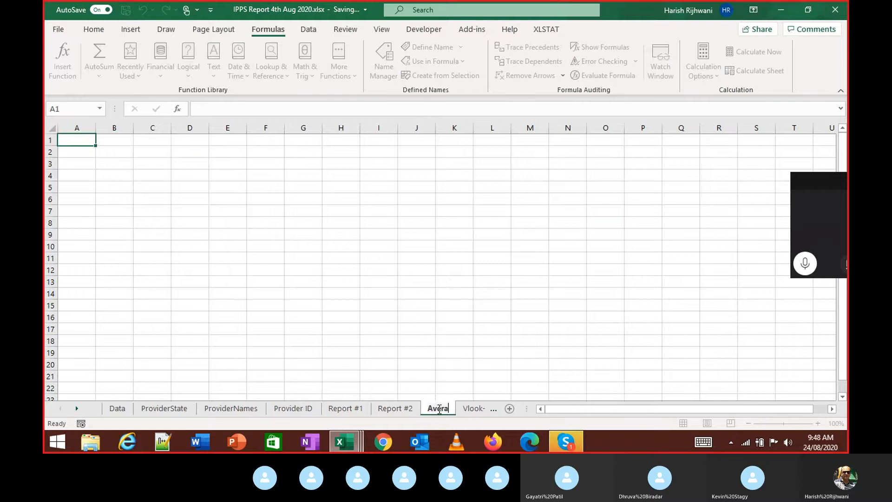
{"action": "type", "text": "geif"}
{"action": "key", "text": "Return"}
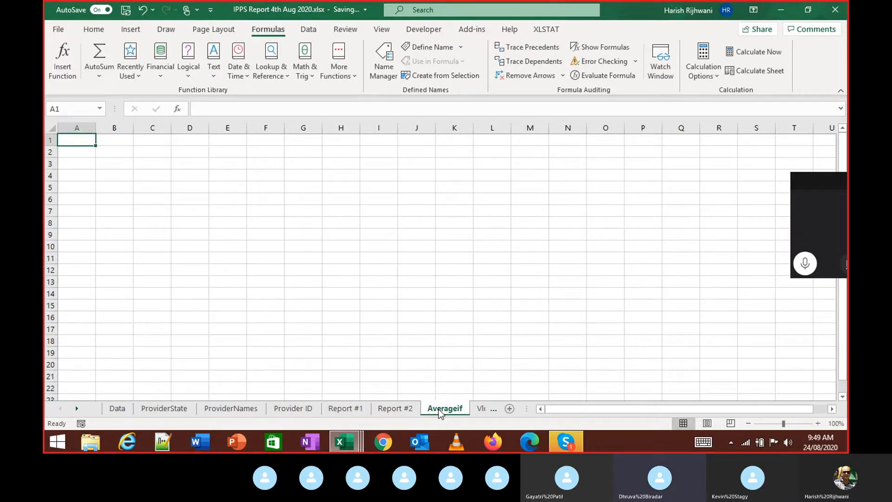
Step: Review the function arguments of the AVERAGEIF formula in cell D7 of Report #2
{"action": "key", "text": "ctrl+Page_Up"}
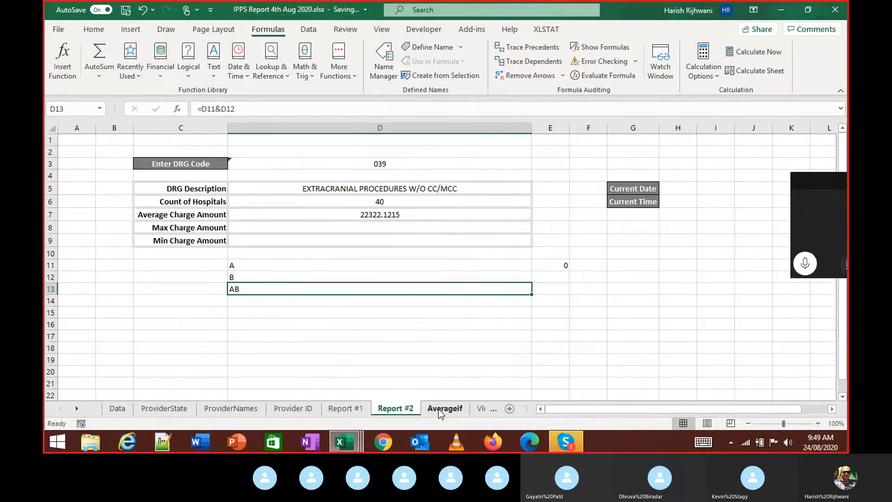
{"action": "left_click", "coordinate": [350, 216]}
{"action": "left_click", "coordinate": [62, 61]}
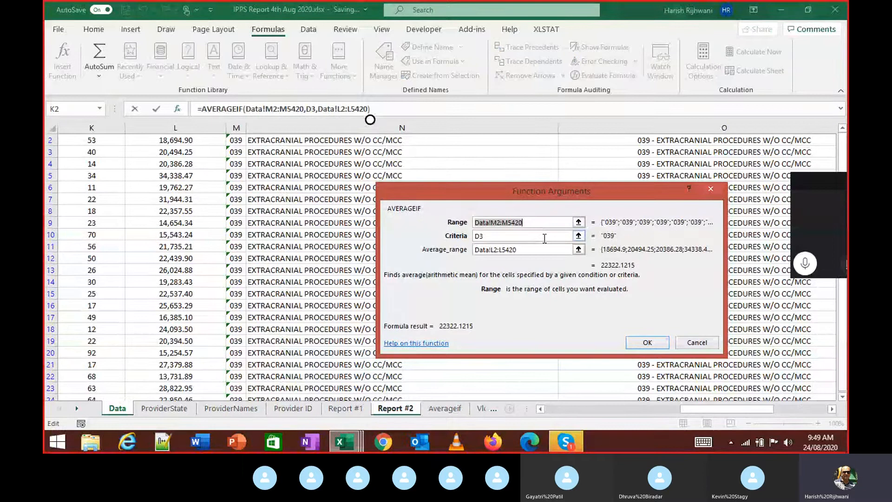
{"action": "key", "text": "Return"}
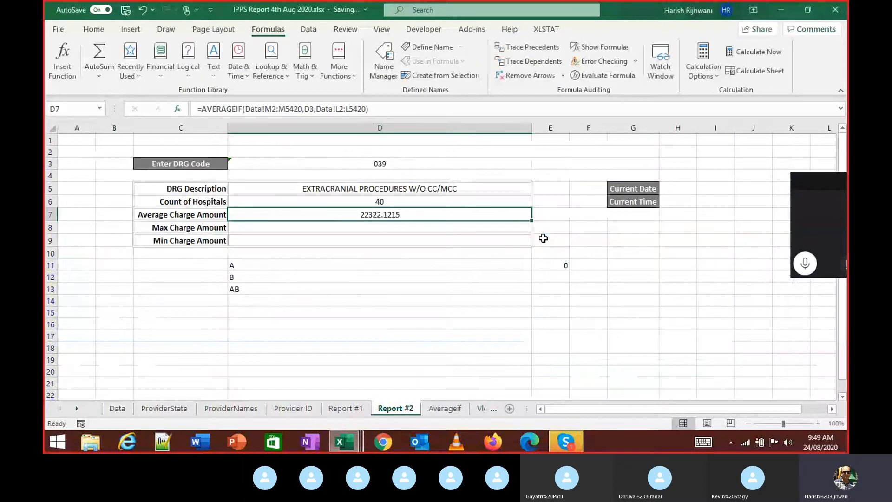
Step: Enter the letters A, B, C and D in cells B2:B5 of the Averageif sheet
{"action": "left_click", "coordinate": [442, 411]}
{"action": "left_click", "coordinate": [104, 151]}
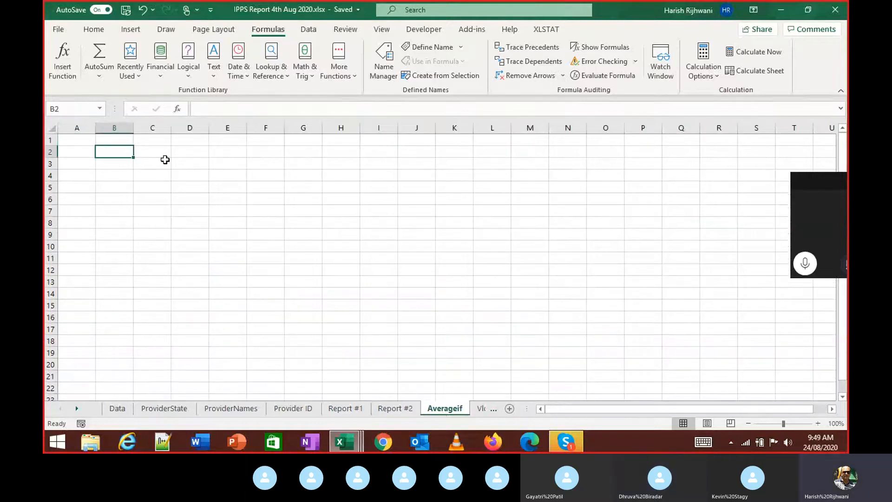
{"action": "type", "text": "A"}
{"action": "key", "text": "Return"}
{"action": "type", "text": "B"}
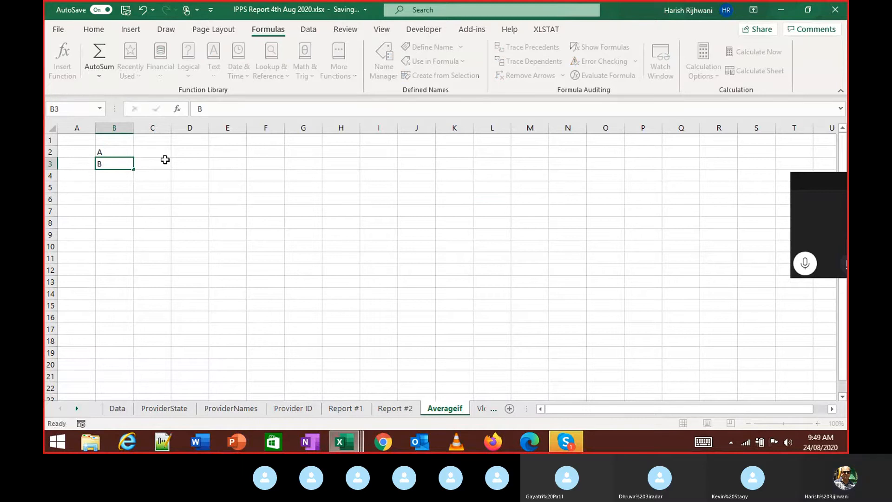
{"action": "key", "text": "Return"}
{"action": "type", "text": "C"}
{"action": "key", "text": "Return"}
{"action": "type", "text": "D"}
{"action": "key", "text": "Return"}
Step: Copy the letters in B2:B5 and paste them directly below into B6:B9
{"action": "key", "text": "Up"}
{"action": "key", "text": "Up"}
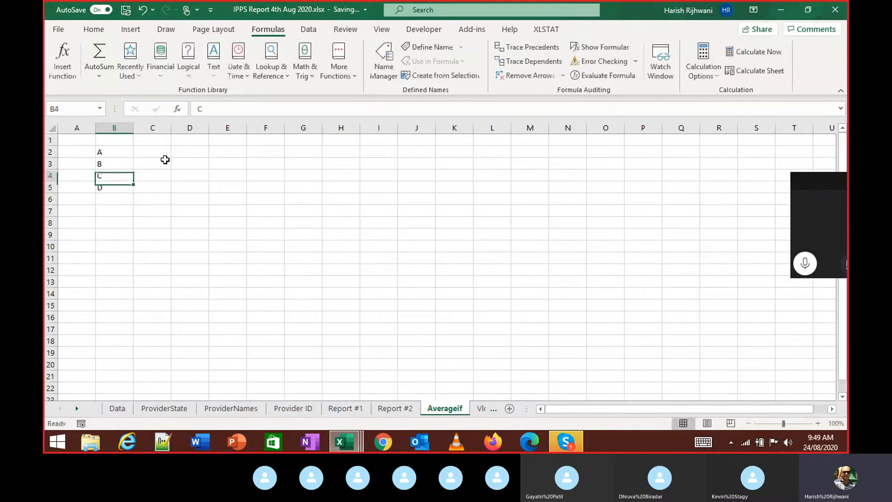
{"action": "key", "text": "Up"}
{"action": "key", "text": "Up"}
{"action": "key", "text": "shift+Down"}
{"action": "key", "text": "ctrl+q"}
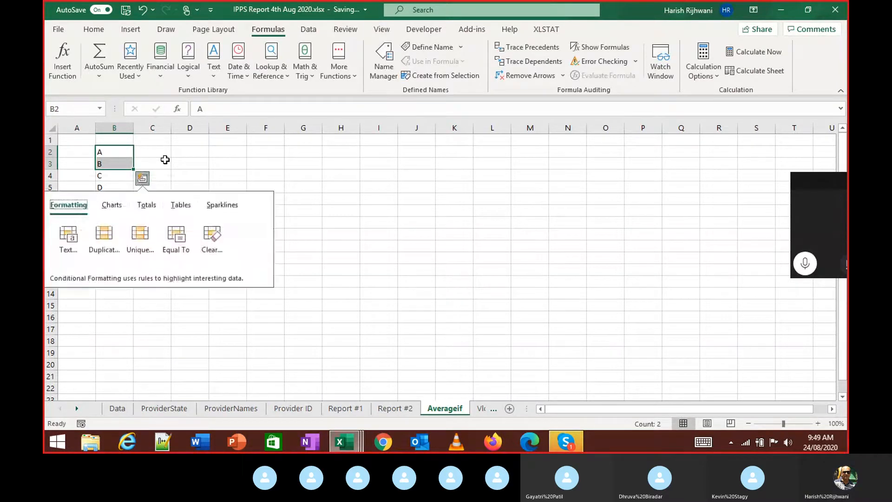
{"action": "key", "text": "Escape"}
{"action": "key", "text": "shift+Down"}
{"action": "key", "text": "shift+Down"}
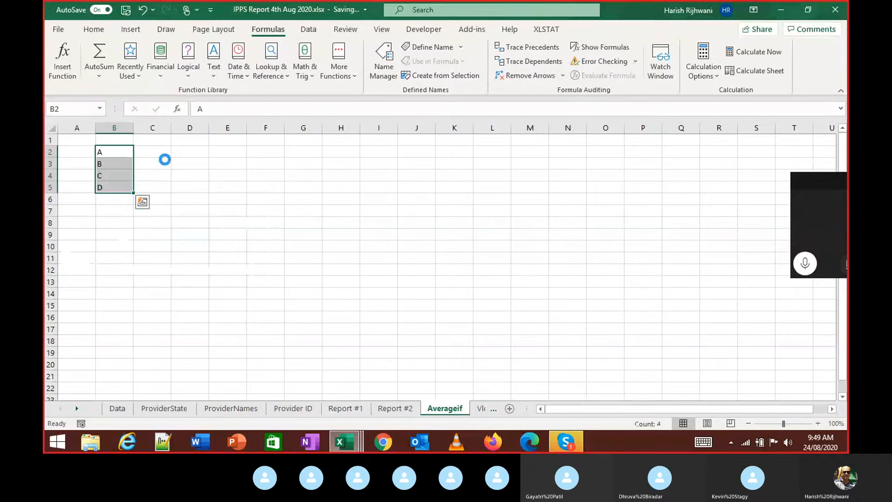
{"action": "key", "text": "ctrl+c"}
{"action": "key", "text": "Down"}
{"action": "key", "text": "Down"}
{"action": "key", "text": "Down"}
{"action": "key", "text": "Down"}
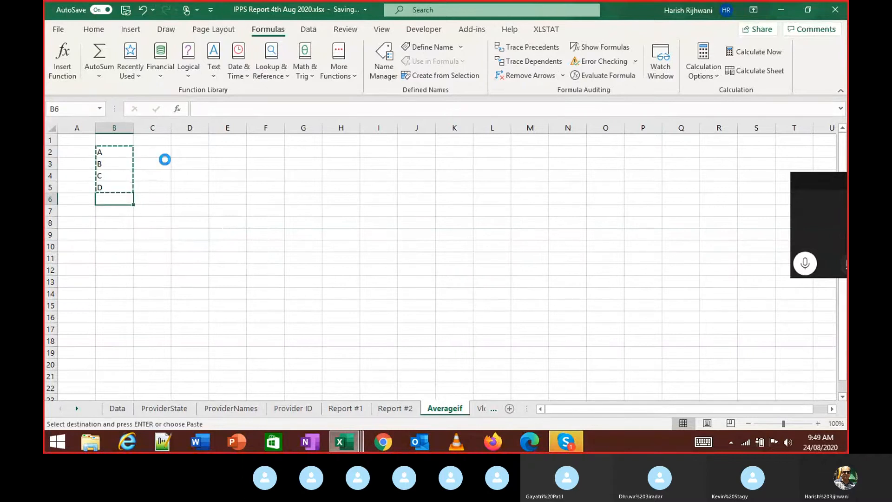
{"action": "key", "text": "ctrl+v"}
Step: Paste the copied letters twice more, into B10:B13 and B14:B17
{"action": "key", "text": "Down"}
{"action": "key", "text": "Down"}
{"action": "key", "text": "Down"}
{"action": "key", "text": "Down"}
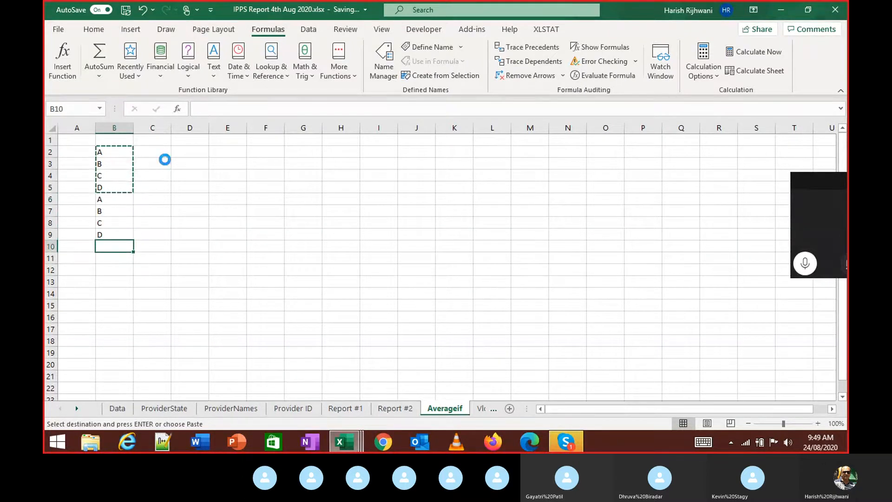
{"action": "key", "text": "ctrl+v"}
{"action": "key", "text": "Down"}
{"action": "key", "text": "Down"}
{"action": "key", "text": "Down"}
{"action": "key", "text": "Down"}
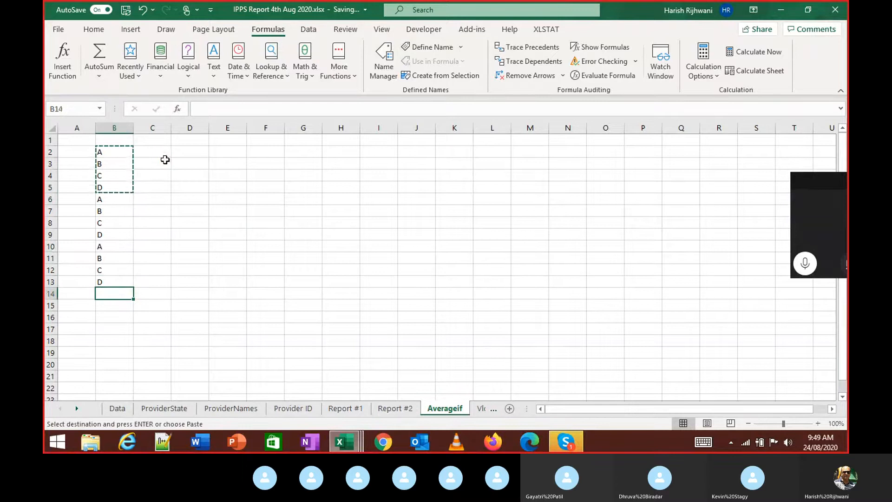
{"action": "key", "text": "ctrl+v"}
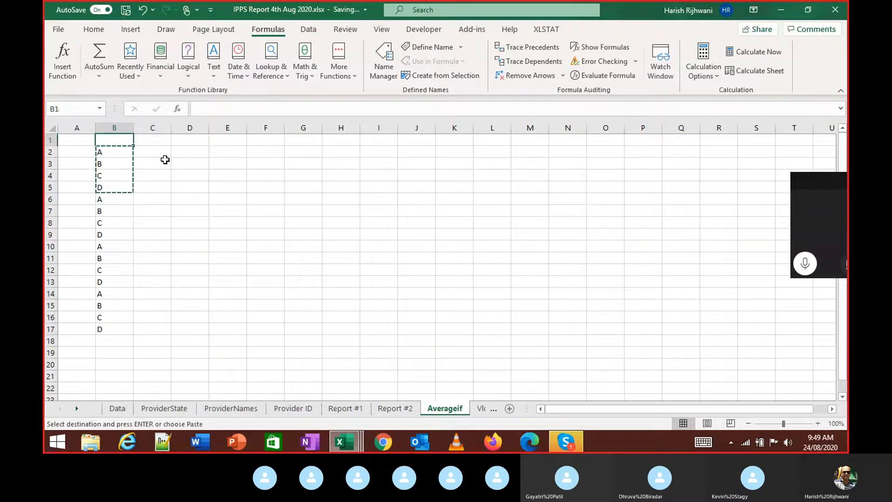
{"action": "key", "text": "Escape"}
Step: Enter =RANDBETWEEN(100,2000) in cell C2 beside the first letter
{"action": "key", "text": "ctrl+Up"}
{"action": "key", "text": "ctrl+shift+Down"}
{"action": "key", "text": "Right"}
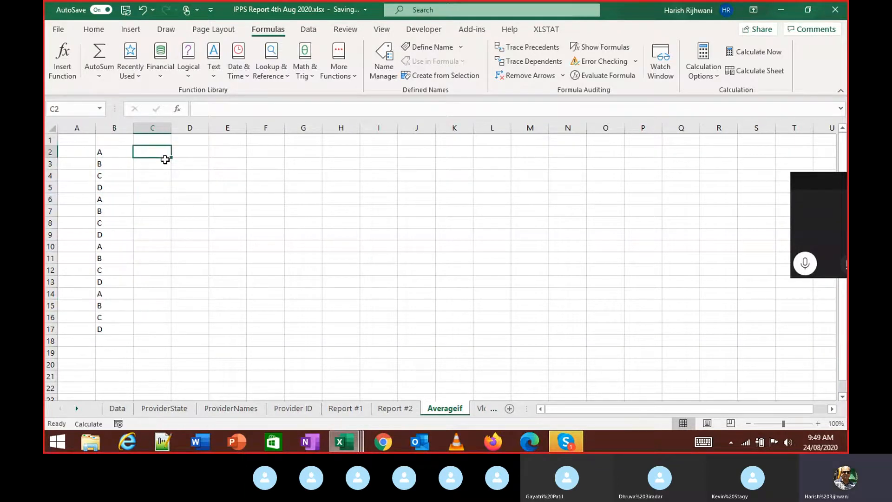
{"action": "type", "text": "=ran"}
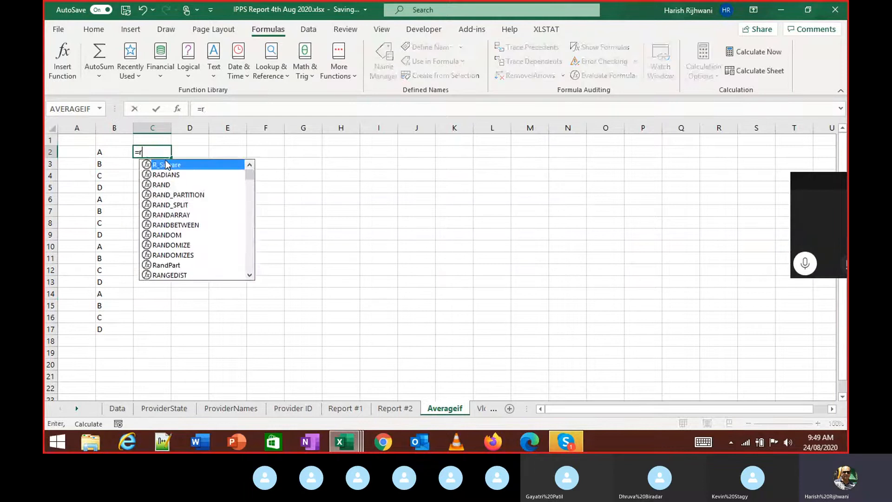
{"action": "key", "text": "Down"}
{"action": "key", "text": "Down"}
{"action": "key", "text": "Down"}
{"action": "key", "text": "Down"}
{"action": "key", "text": "Tab"}
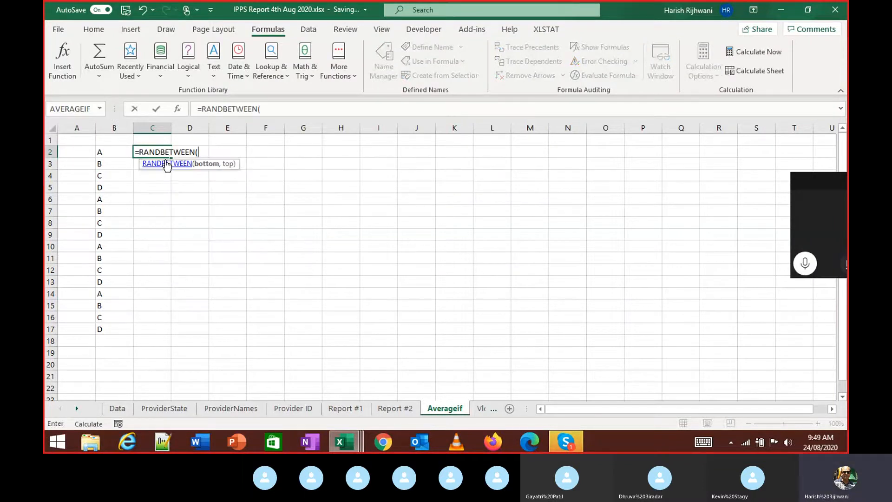
{"action": "type", "text": "100."}
{"action": "type", "text": ",2000"}
{"action": "key", "text": "Return"}
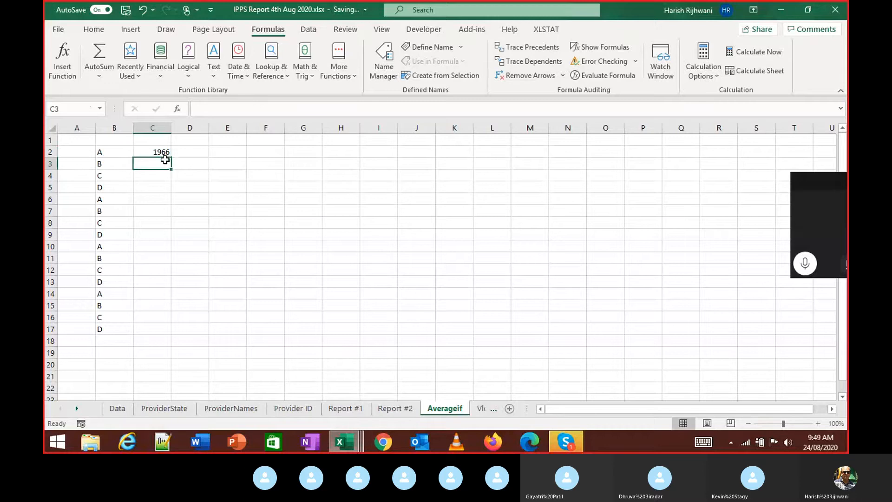
Step: Fill the RANDBETWEEN formula from C2 down to C17
{"action": "key", "text": "Up"}
{"action": "key", "text": "Left"}
{"action": "key", "text": "ctrl+Down"}
{"action": "key", "text": "Right"}
{"action": "key", "text": "ctrl+shift+Up"}
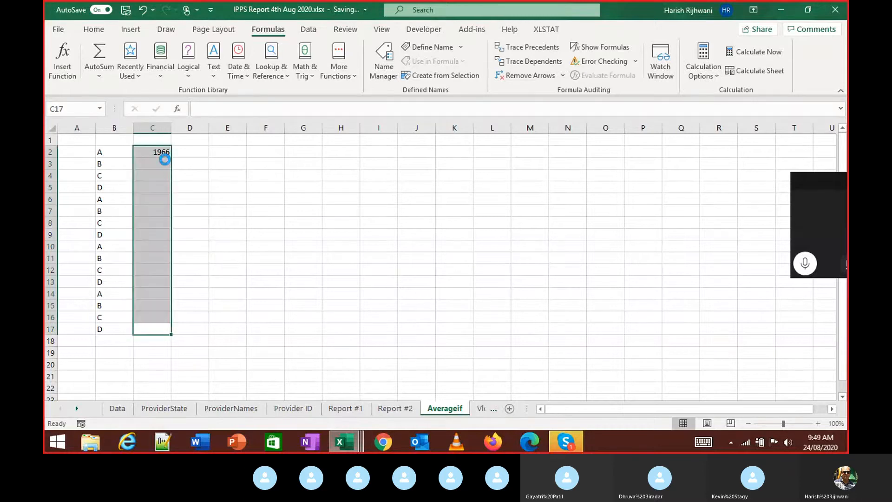
{"action": "key", "text": "ctrl+d"}
{"action": "key", "text": "ctrl+Up"}
{"action": "key", "text": "ctrl+Down"}
{"action": "key", "text": "ctrl+Up"}
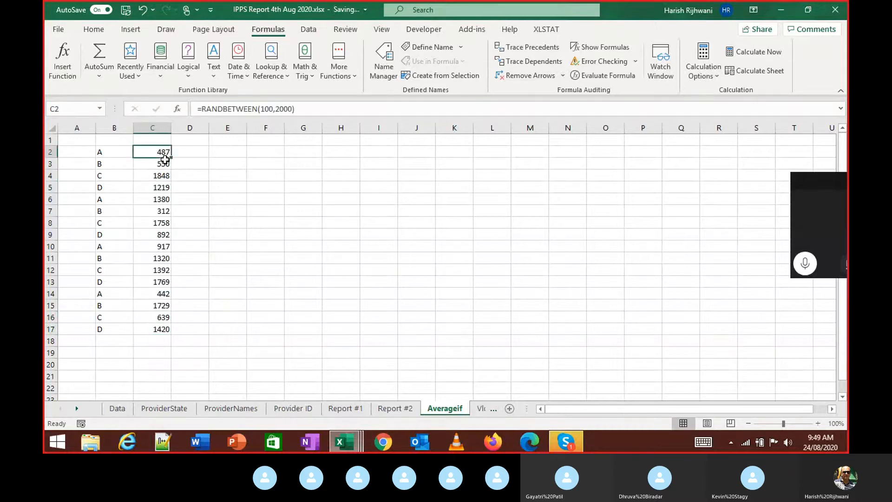
Step: Replace the random-number formulas in C2:C17 with their fixed values using Paste Special
{"action": "key", "text": "ctrl+shift+Down"}
{"action": "key", "text": "ctrl+c"}
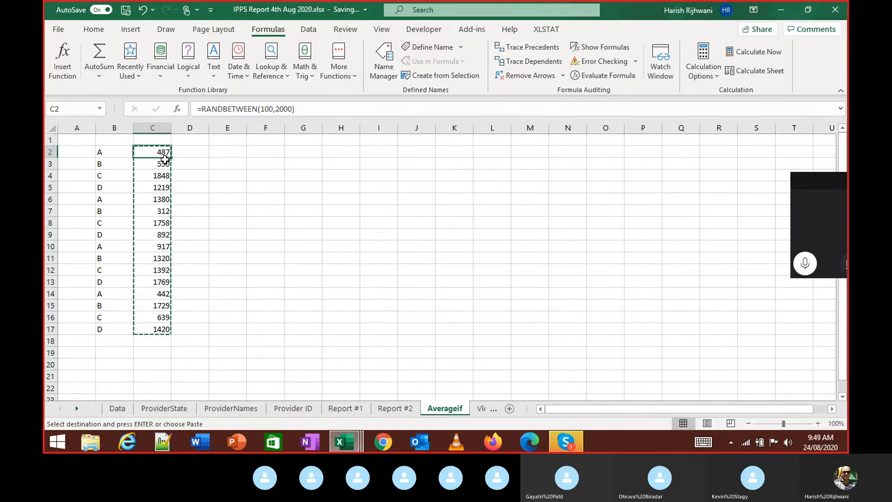
{"action": "right_click", "coordinate": [165, 160]}
{"action": "left_click", "coordinate": [165, 158]}
{"action": "key", "text": "ctrl+alt+v"}
{"action": "key", "text": "v"}
{"action": "key", "text": "Return"}
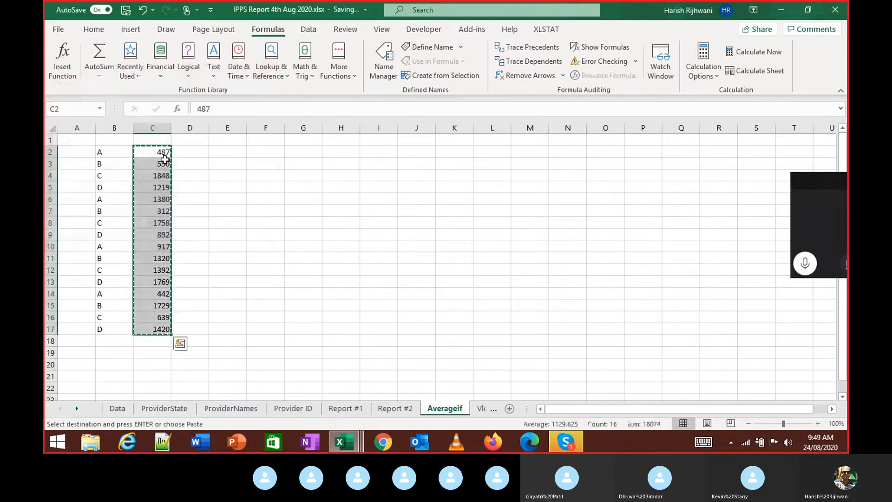
{"action": "key", "text": "Escape"}
Step: AutoFit the widths of columns B and C to the contents of B2:C17
{"action": "key", "text": "Right"}
{"action": "key", "text": "Left"}
{"action": "key", "text": "Left"}
{"action": "key", "text": "ctrl+shift+Down"}
{"action": "key", "text": "shift+Right"}
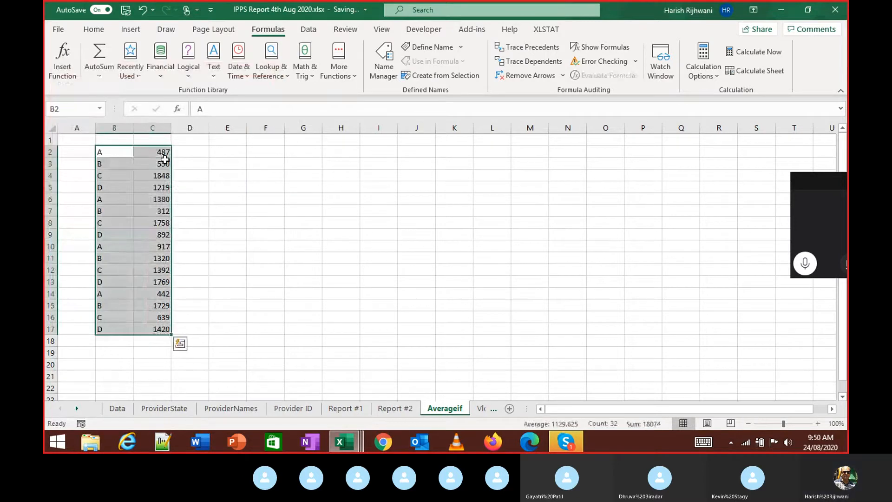
{"action": "key", "text": "alt+o"}
{"action": "key", "text": "a"}
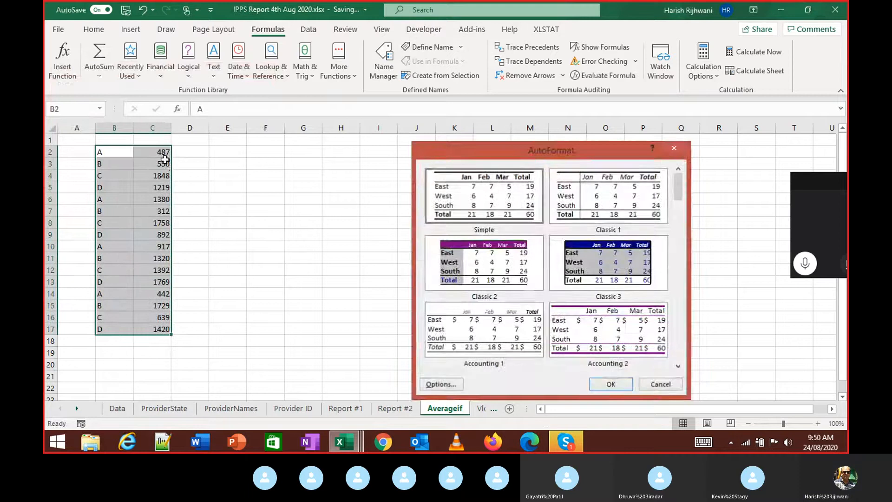
{"action": "key", "text": "Escape"}
{"action": "key", "text": "alt+o"}
{"action": "key", "text": "c"}
{"action": "key", "text": "a"}
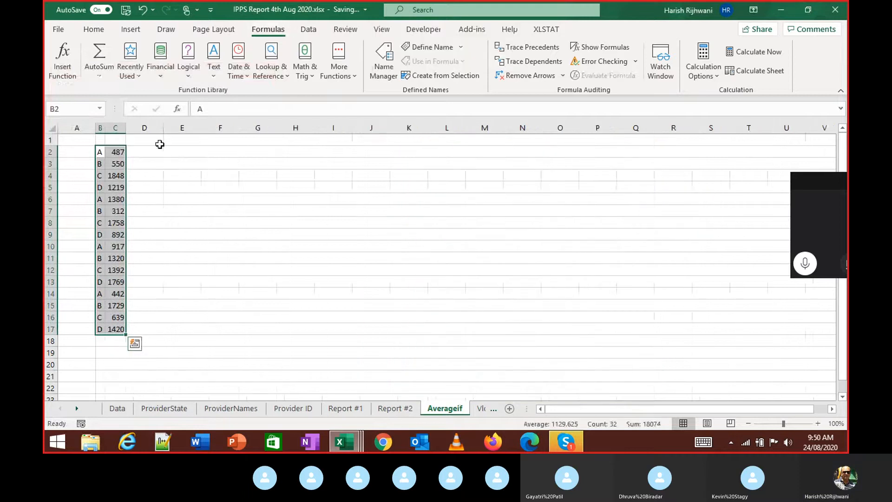
Step: Enter the letter A as the lookup criterion in cell F2
{"action": "key", "text": "Right"}
{"action": "key", "text": "Right"}
{"action": "key", "text": "Right"}
{"action": "key", "text": "Right"}
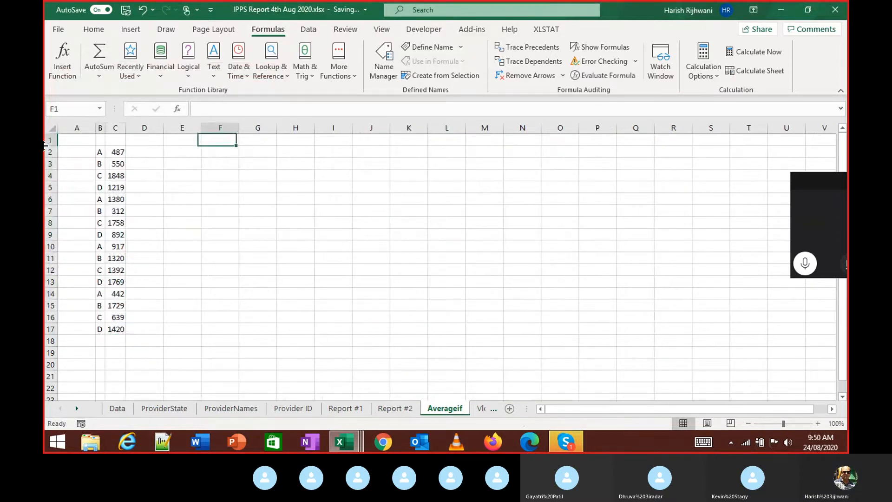
{"action": "type", "text": "A"}
{"action": "key", "text": "Return"}
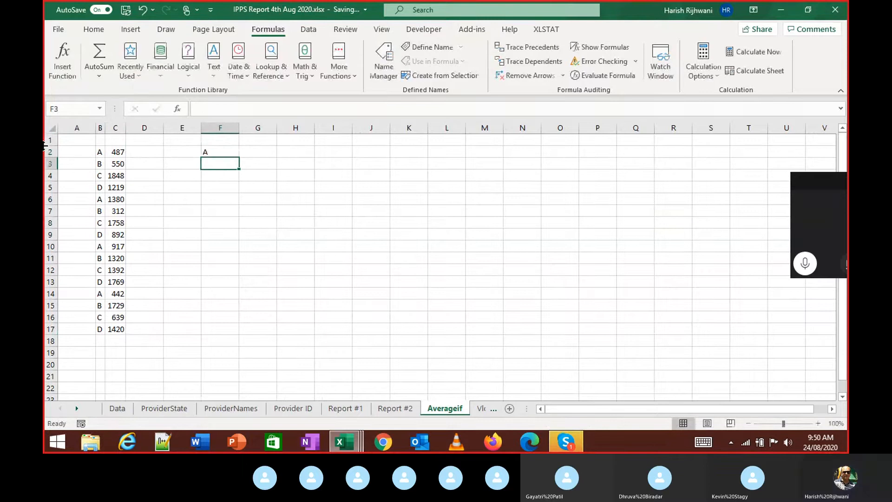
Step: Add the headers Name in B1 and Value in C1 above the sample data
{"action": "key", "text": "Left"}
{"action": "key", "text": "Left"}
{"action": "key", "text": "Up"}
{"action": "key", "text": "Left"}
{"action": "key", "text": "Left"}
{"action": "key", "text": "Up"}
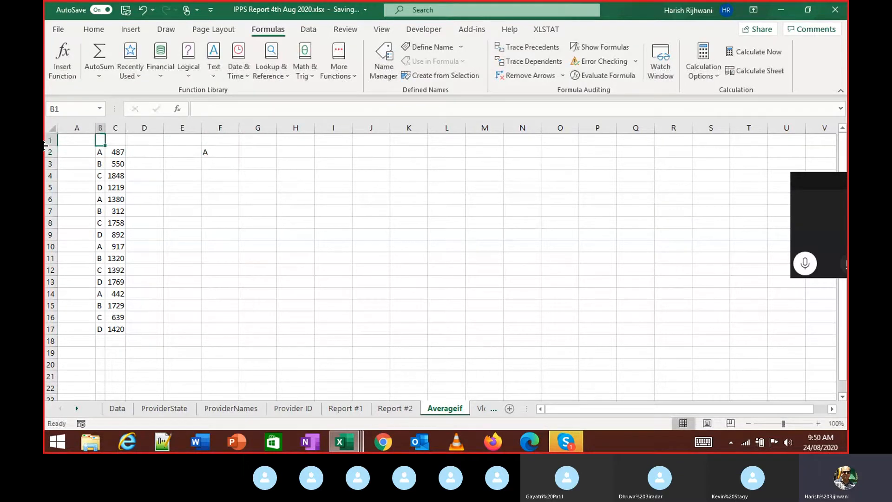
{"action": "type", "text": "Name"}
{"action": "key", "text": "Right"}
{"action": "key", "text": "Down"}
{"action": "key", "text": "Up"}
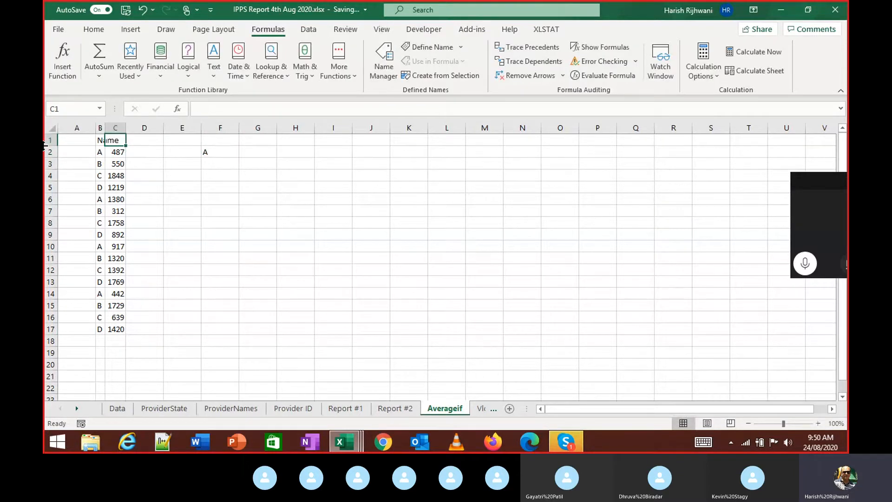
{"action": "type", "text": "Value"}
{"action": "key", "text": "Return"}
Step: AutoFit the column widths of the whole Name and Value table, including its headers
{"action": "key", "text": "Left"}
{"action": "key", "text": "Up"}
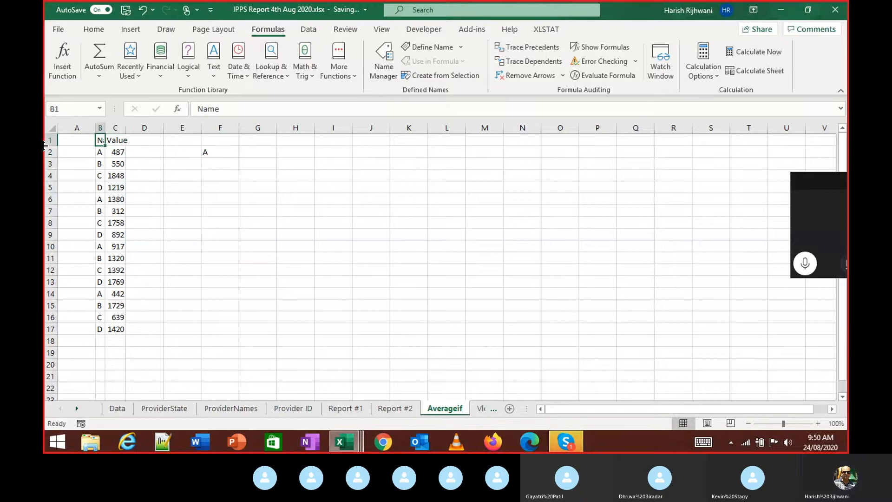
{"action": "key", "text": "ctrl+a"}
{"action": "key", "text": "alt+o"}
{"action": "key", "text": "c"}
{"action": "key", "text": "a"}
{"action": "key", "text": "Up"}
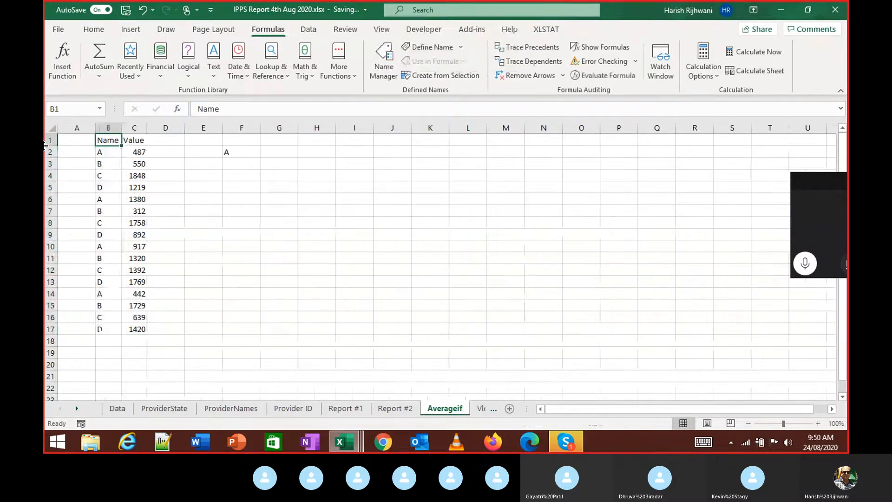
Step: Center the contents of the Name column horizontally
{"action": "key", "text": "ctrl+space"}
{"action": "key", "text": "alt+h"}
{"action": "key", "text": "a"}
{"action": "key", "text": "c"}
{"action": "key", "text": "Up"}
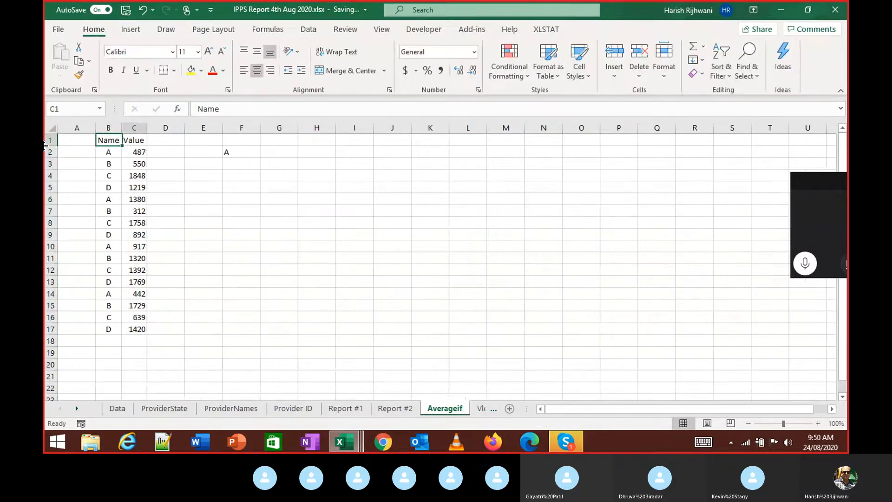
Step: Delete the empty column A
{"action": "key", "text": "Left"}
{"action": "key", "text": "shift+space"}
{"action": "key", "text": "Up"}
{"action": "key", "text": "ctrl+space"}
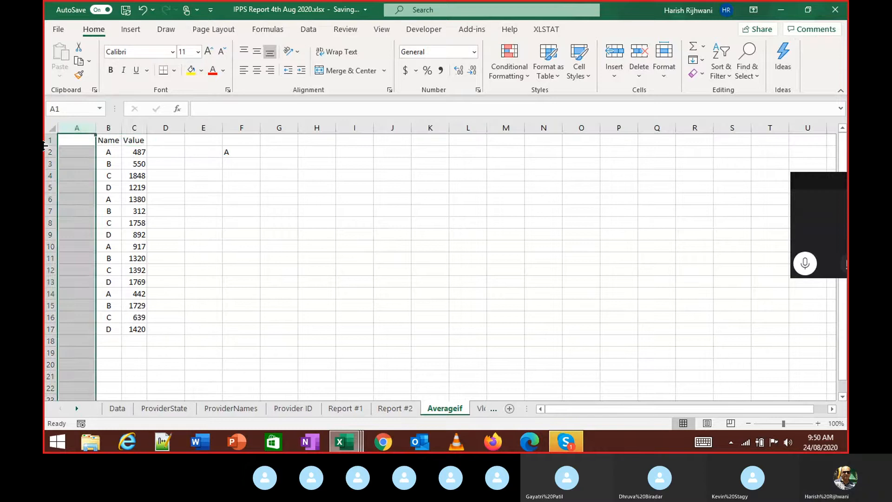
{"action": "key", "text": "alt+e"}
{"action": "key", "text": "d"}
Step: Enter the header Average in cell F1
{"action": "key", "text": "Right"}
{"action": "key", "text": "Down"}
{"action": "key", "text": "Right"}
{"action": "key", "text": "Right"}
{"action": "key", "text": "Right"}
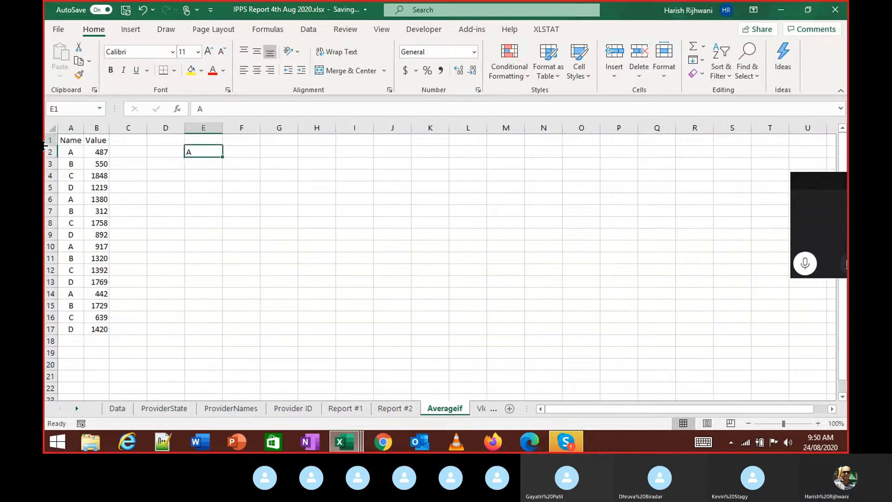
{"action": "key", "text": "Up"}
{"action": "key", "text": "Right"}
{"action": "type", "text": "A"}
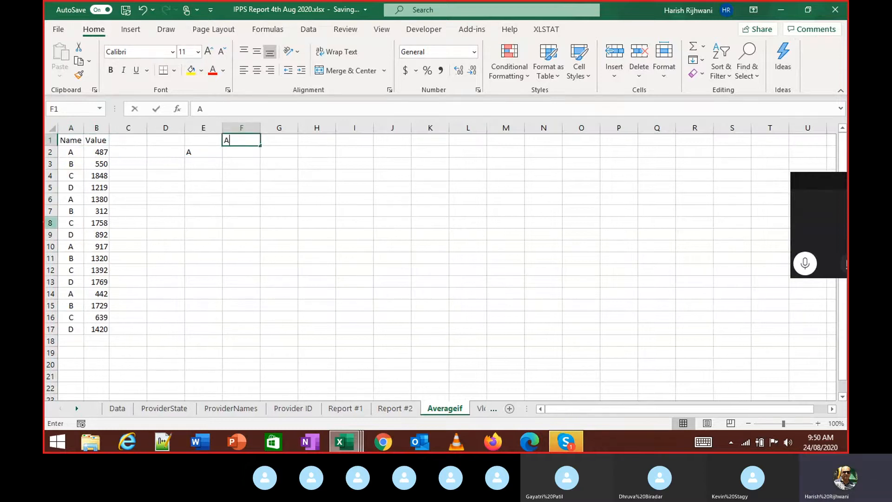
{"action": "type", "text": "verage"}
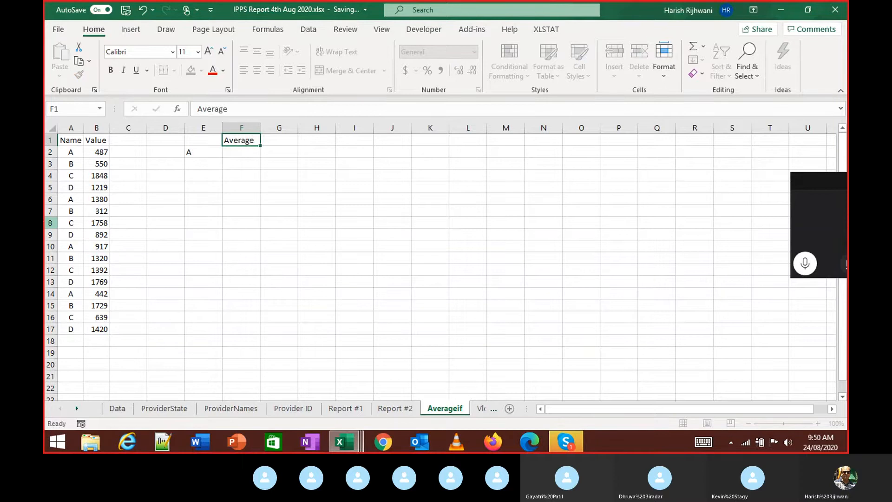
{"action": "key", "text": "Return"}
Step: Complete the criteria list by entering B, C and D in cells E3 to E5
{"action": "key", "text": "Left"}
{"action": "key", "text": "Down"}
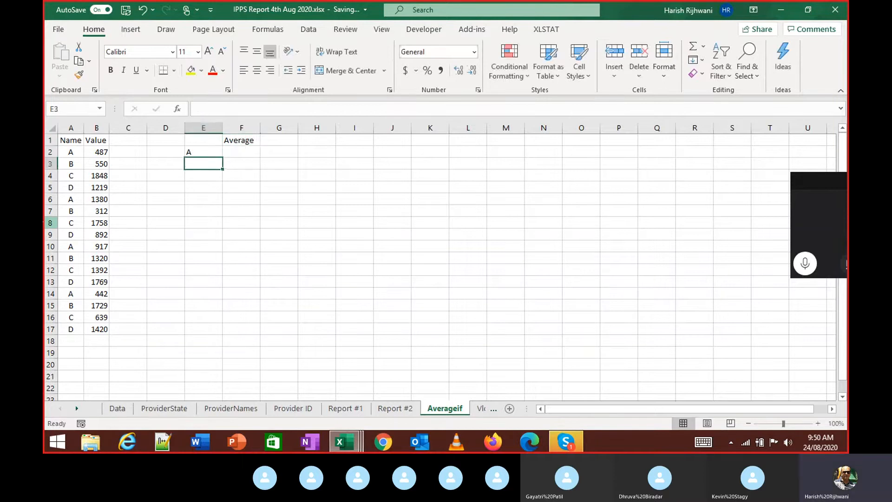
{"action": "type", "text": "B"}
{"action": "key", "text": "Return"}
{"action": "type", "text": "C"}
{"action": "key", "text": "Return"}
{"action": "type", "text": "D"}
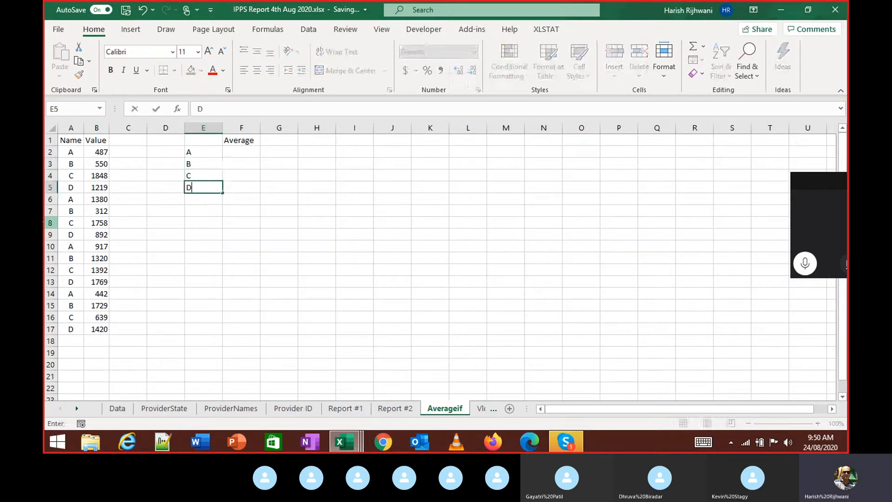
{"action": "key", "text": "Return"}
Step: Start an AVERAGEIF formula in F2 with A2:A17 as the range and E2 as the criteria
{"action": "key", "text": "ctrl+Up"}
{"action": "key", "text": "ctrl+Up"}
{"action": "key", "text": "Right"}
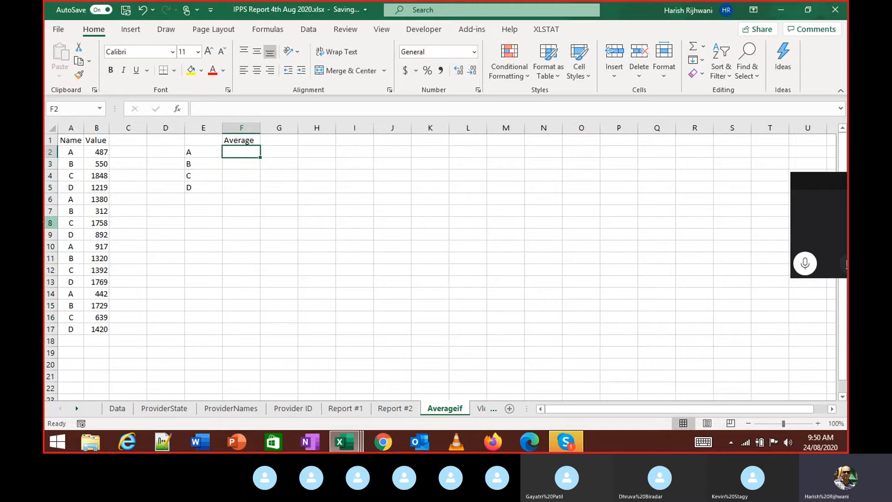
{"action": "type", "text": "=ave"}
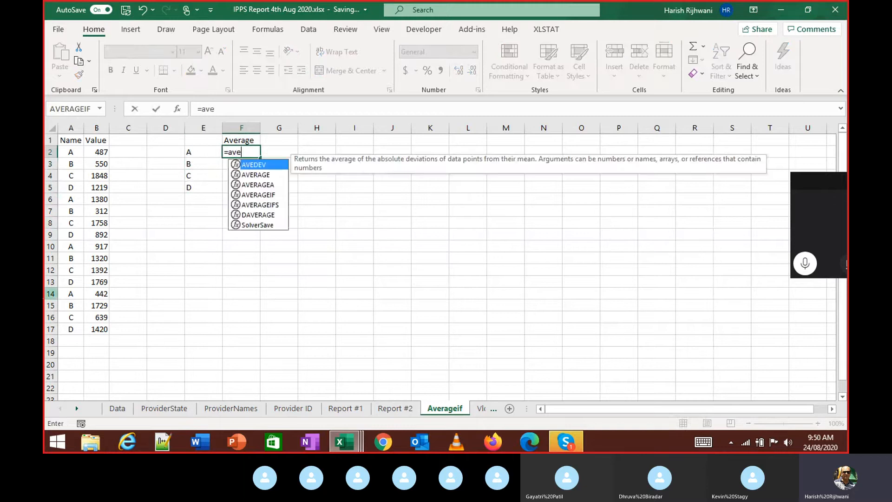
{"action": "key", "text": "Down"}
{"action": "key", "text": "Tab"}
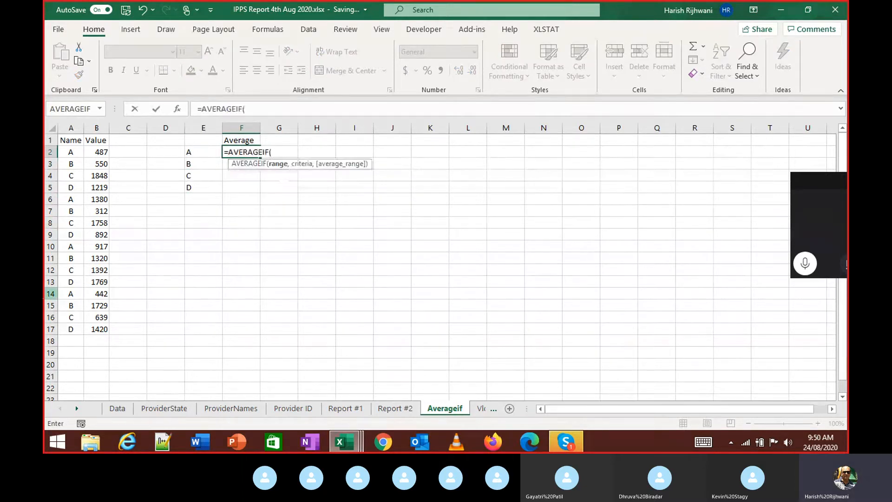
{"action": "left_click_drag", "start_coordinate": [166, 152], "coordinate": [70, 331]}
{"action": "type", "text": ","}
{"action": "left_click", "coordinate": [195, 153]}
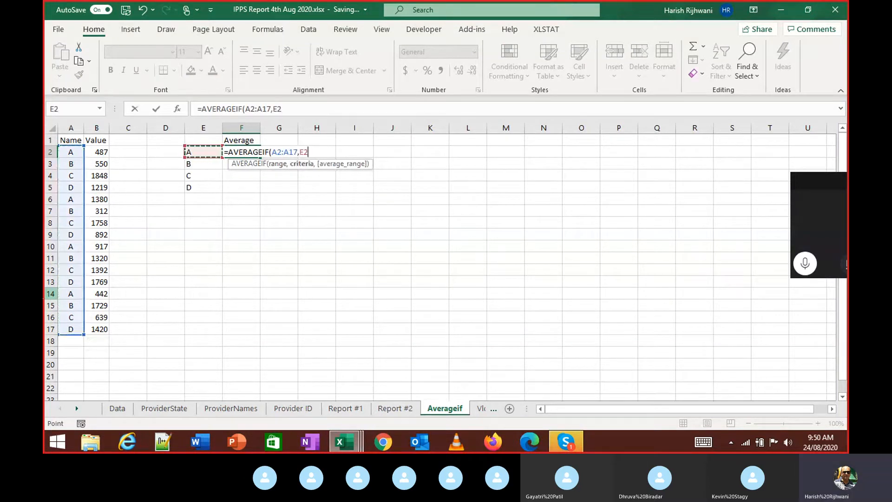
Step: Complete the AVERAGEIF formula in F2 with the offset range B3:B18 as its average range
{"action": "type", "text": ","}
{"action": "key", "text": "Left"}
{"action": "key", "text": "Left"}
{"action": "key", "text": "Left"}
{"action": "key", "text": "Left"}
{"action": "key", "text": "Down"}
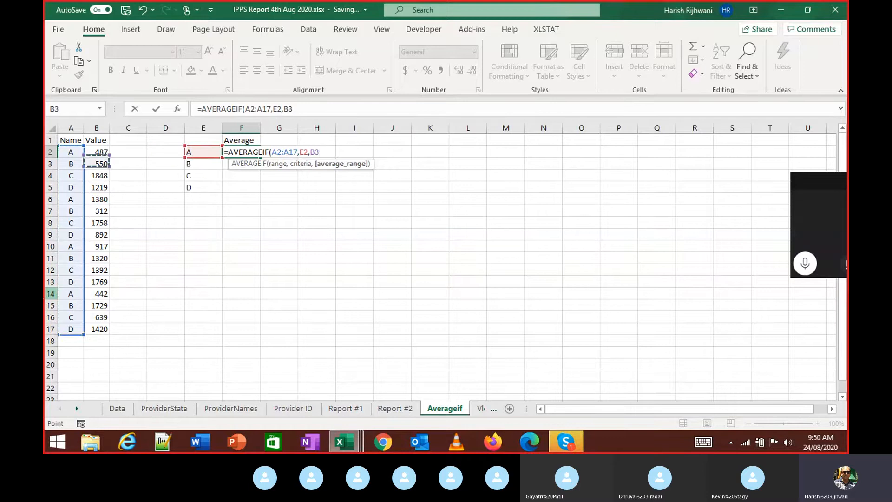
{"action": "key", "text": "ctrl+shift+Down"}
{"action": "key", "text": "shift+Down"}
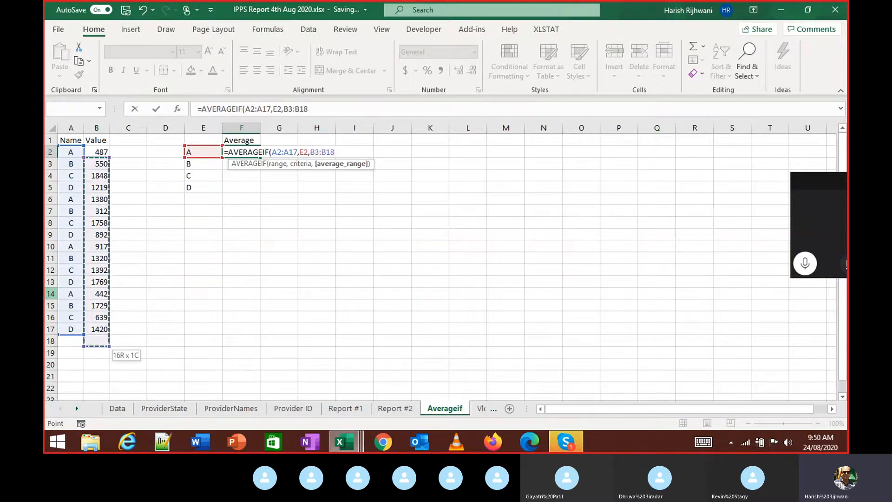
{"action": "key", "text": "shift+Up"}
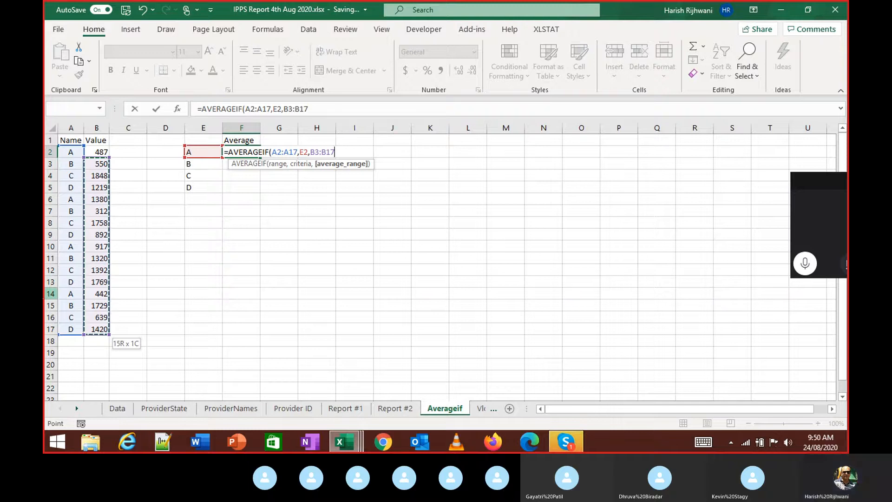
{"action": "key", "text": "shift+Down"}
{"action": "key", "text": "Return"}
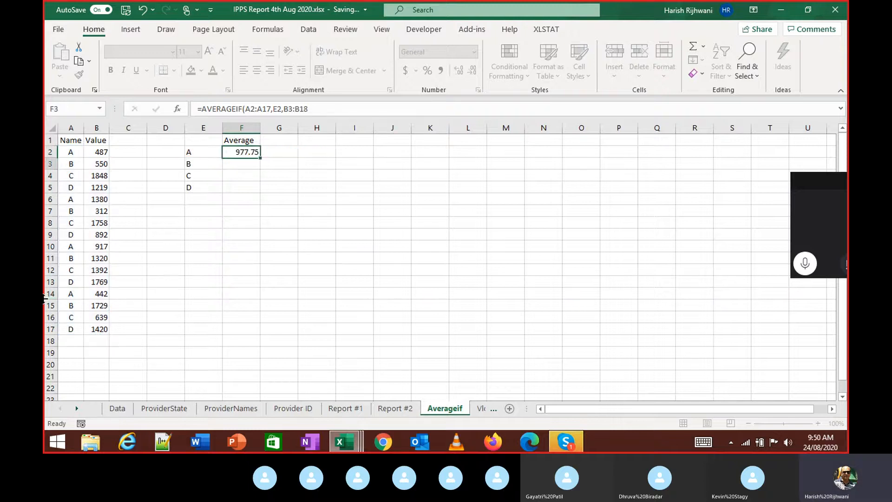
Step: Review the ranges in F2's formula and select B3, B7, B11 and B15 together to compare their average
{"action": "key", "text": "Up"}
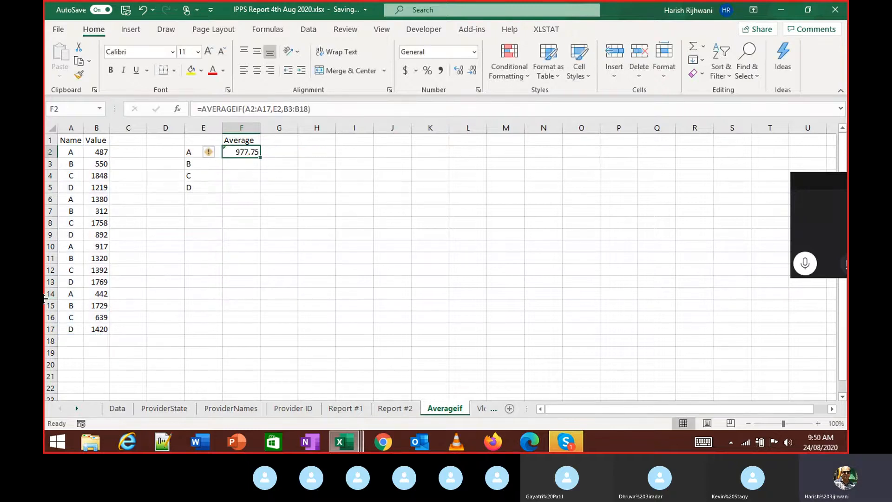
{"action": "key", "text": "F2"}
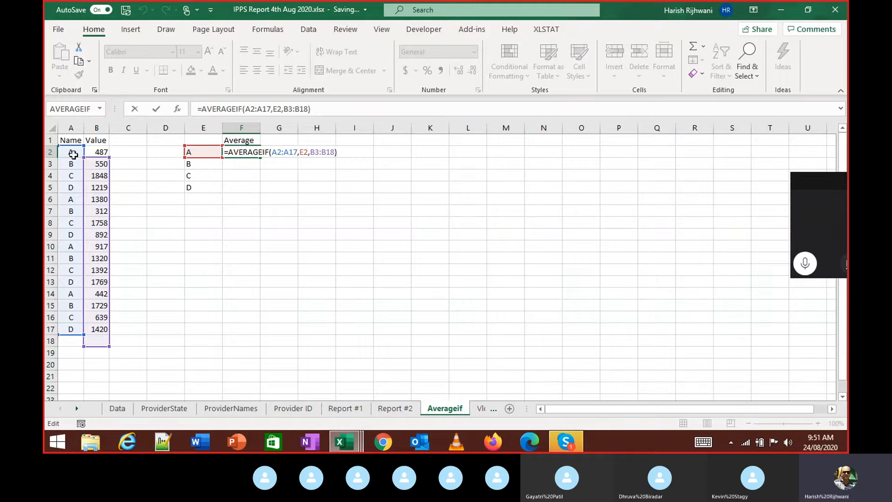
{"action": "left_click", "coordinate": [116, 168]}
{"action": "left_click", "coordinate": [104, 164]}
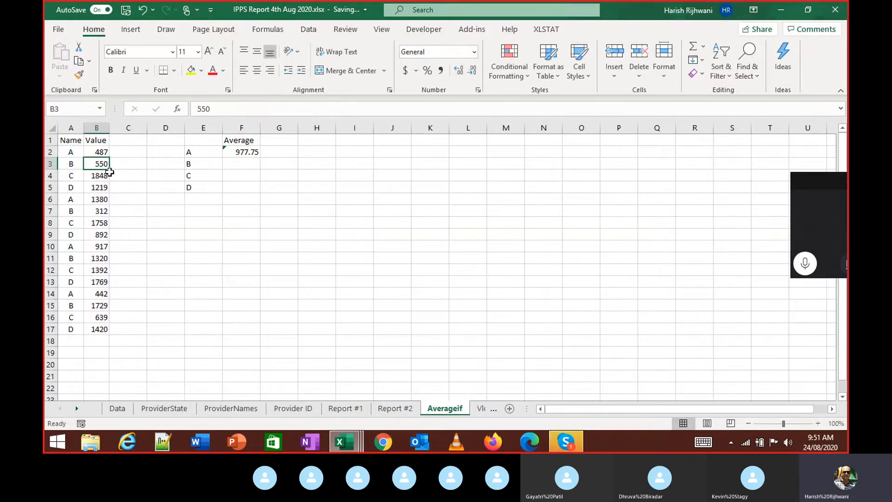
{"action": "left_click", "coordinate": [98, 211], "text": "ctrl"}
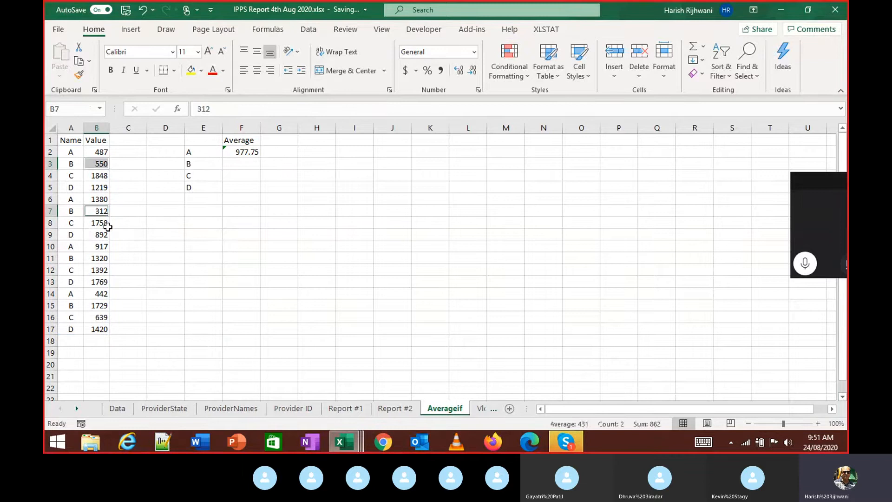
{"action": "left_click", "coordinate": [102, 256], "text": "ctrl"}
{"action": "left_click", "coordinate": [103, 305], "text": "ctrl"}
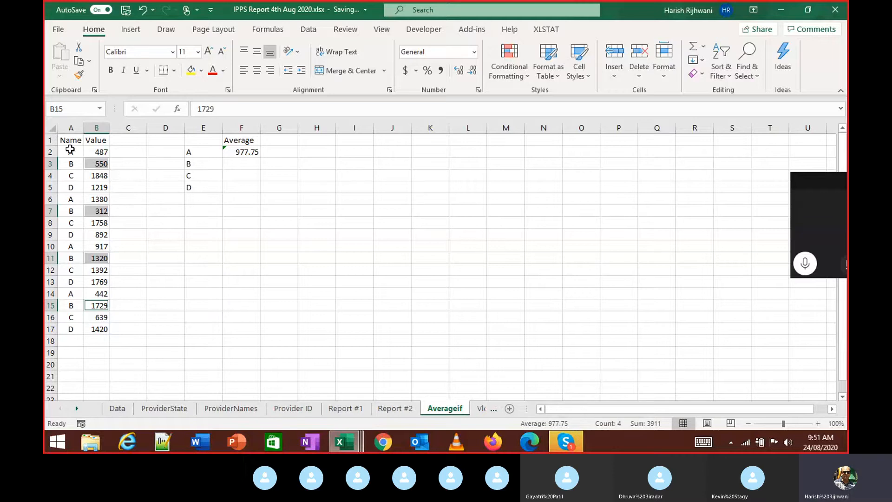
{"action": "double_click", "coordinate": [237, 153]}
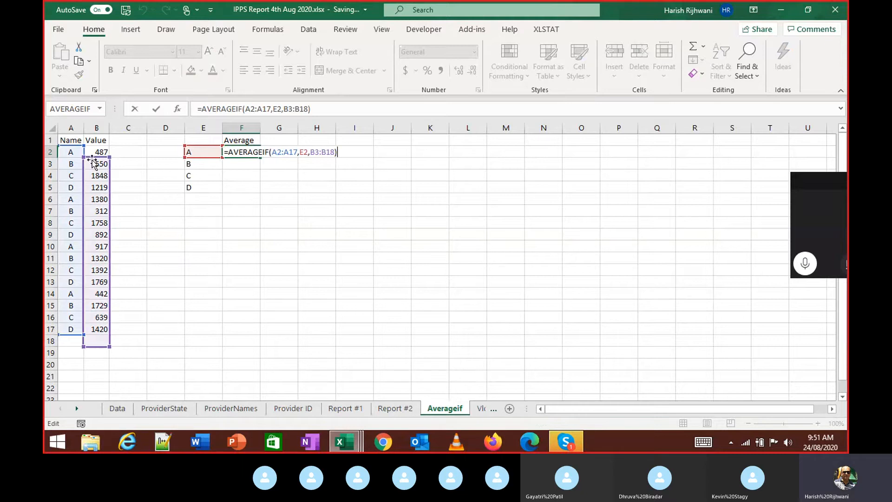
{"action": "left_click_drag", "start_coordinate": [90, 158], "coordinate": [94, 149]}
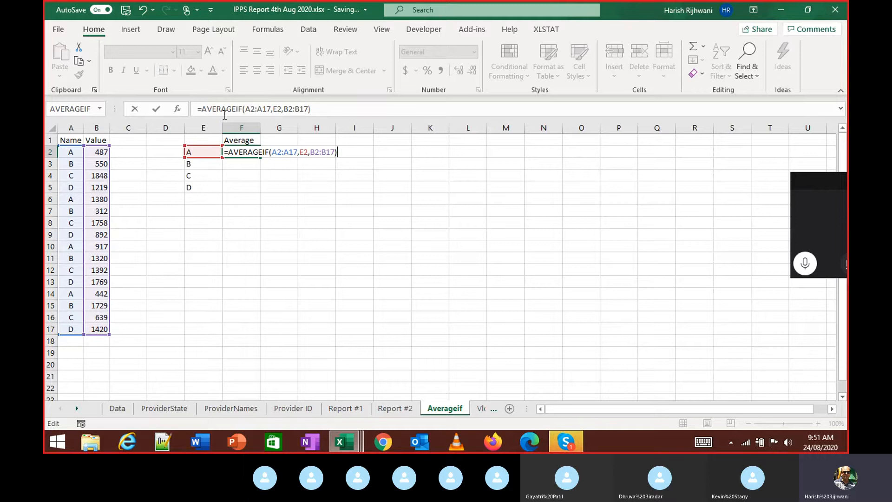
{"action": "key", "text": "Escape"}
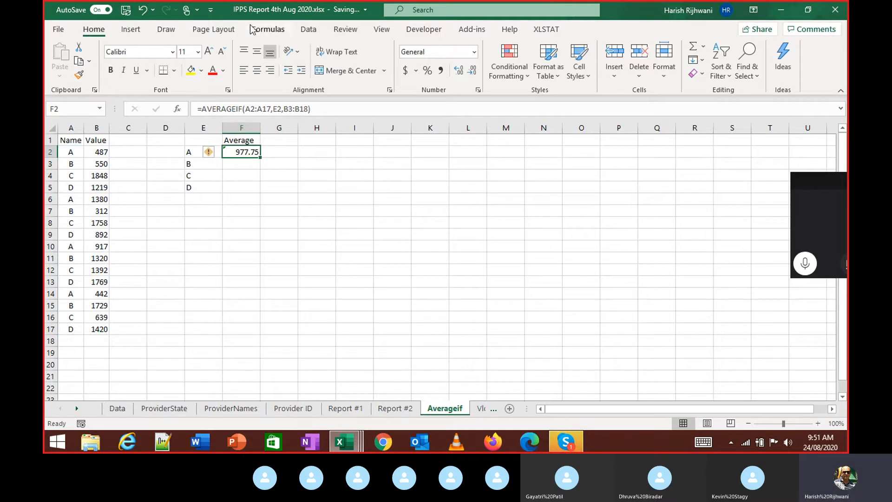
Step: Examine the function arguments of the AVERAGEIF formula in F2
{"action": "left_click", "coordinate": [268, 29]}
{"action": "left_click", "coordinate": [62, 60]}
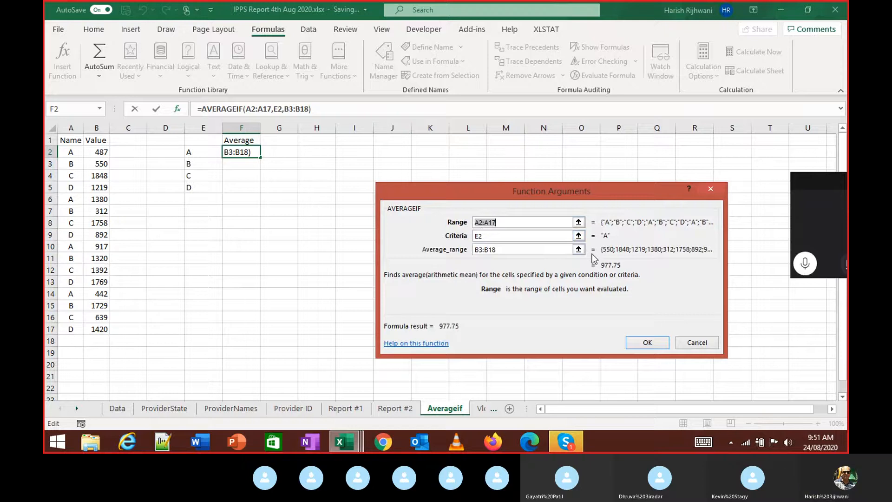
{"action": "key", "text": "Return"}
Step: Shift the average range of the AVERAGEIF formula in F2 to B2:B17
{"action": "key", "text": "F2"}
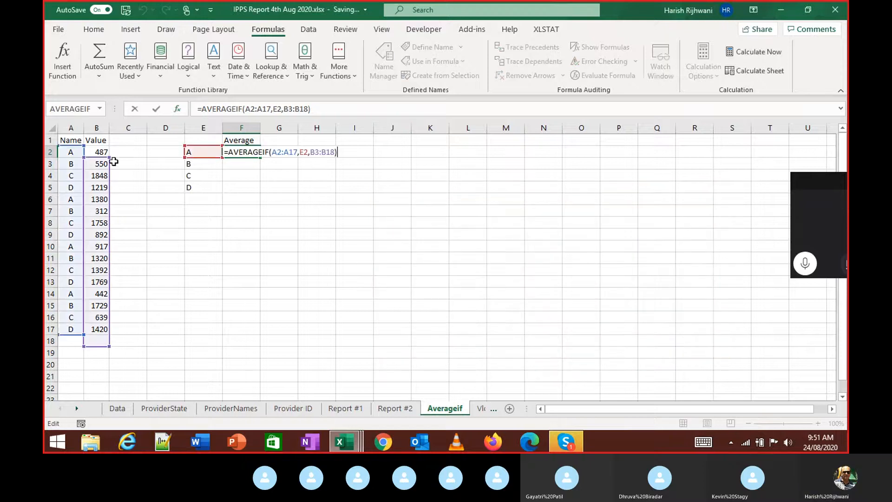
{"action": "left_click_drag", "start_coordinate": [110, 162], "coordinate": [100, 151]}
{"action": "key", "text": "Return"}
{"action": "key", "text": "Up"}
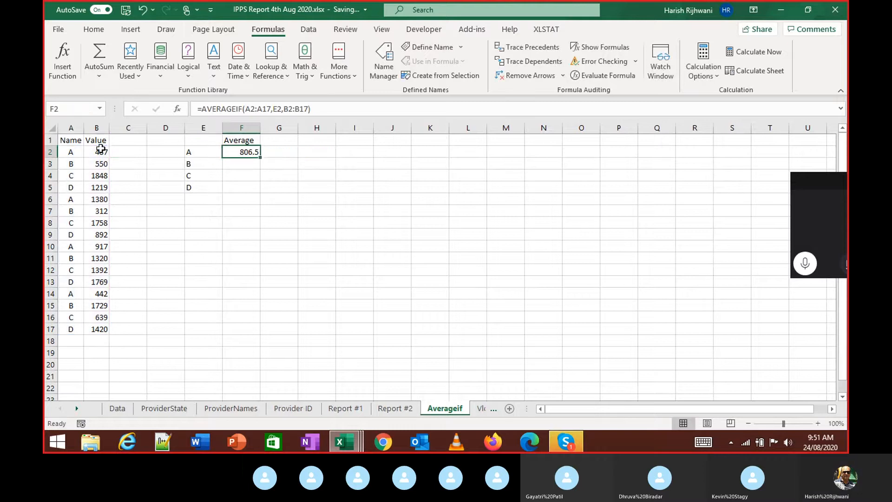
{"action": "key", "text": "Left"}
{"action": "key", "text": "Left"}
{"action": "key", "text": "Left"}
{"action": "key", "text": "Left"}
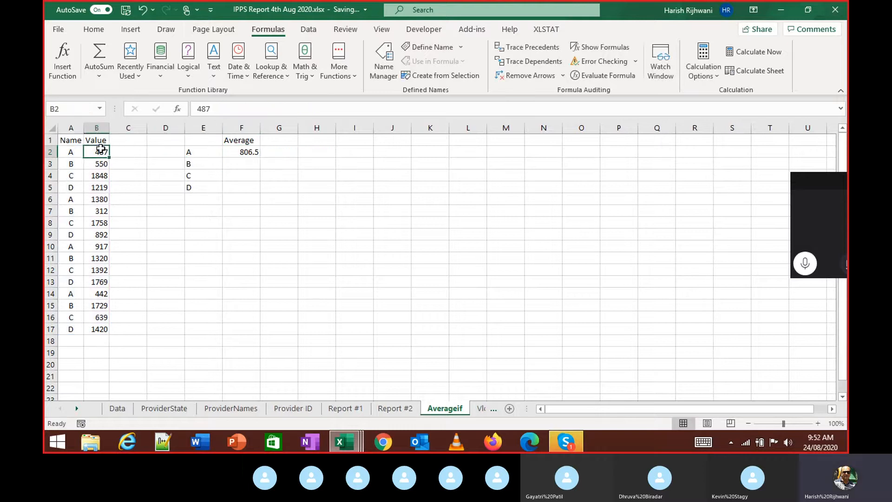
Step: Make both ranges in F2's formula absolute, giving =AVERAGEIF($A$2:$A$17,E2,$B$2:$B$17)
{"action": "double_click", "coordinate": [245, 152]}
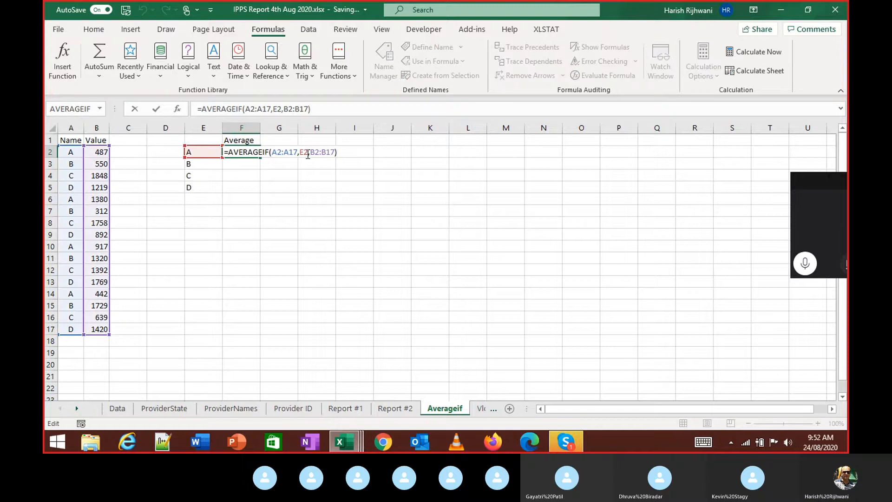
{"action": "left_click", "coordinate": [278, 152]}
{"action": "left_click_drag", "start_coordinate": [273, 152], "coordinate": [297, 152]}
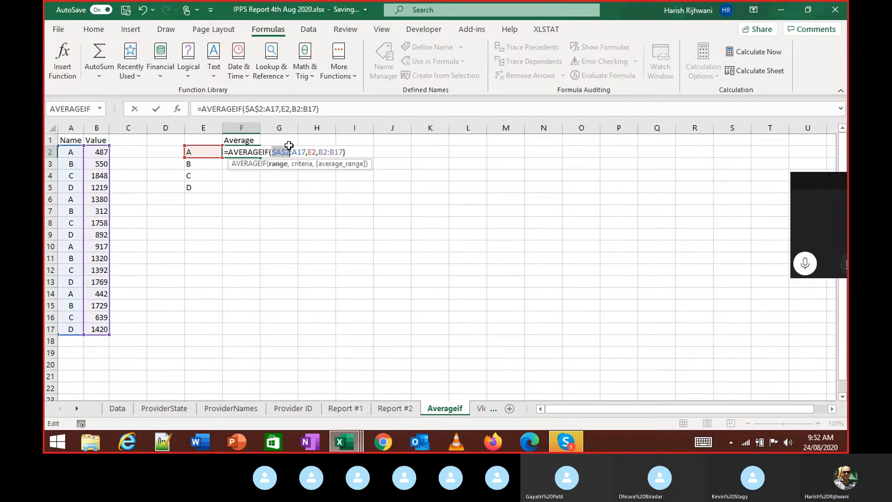
{"action": "key", "text": "F4"}
{"action": "left_click", "coordinate": [329, 155]}
{"action": "key", "text": "F4"}
{"action": "left_click", "coordinate": [340, 155]}
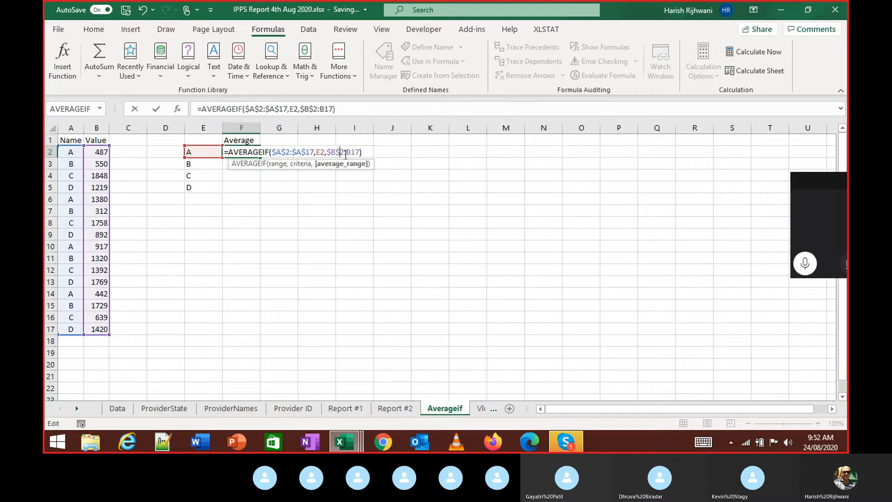
{"action": "left_click", "coordinate": [347, 154]}
{"action": "key", "text": "F4"}
{"action": "key", "text": "Return"}
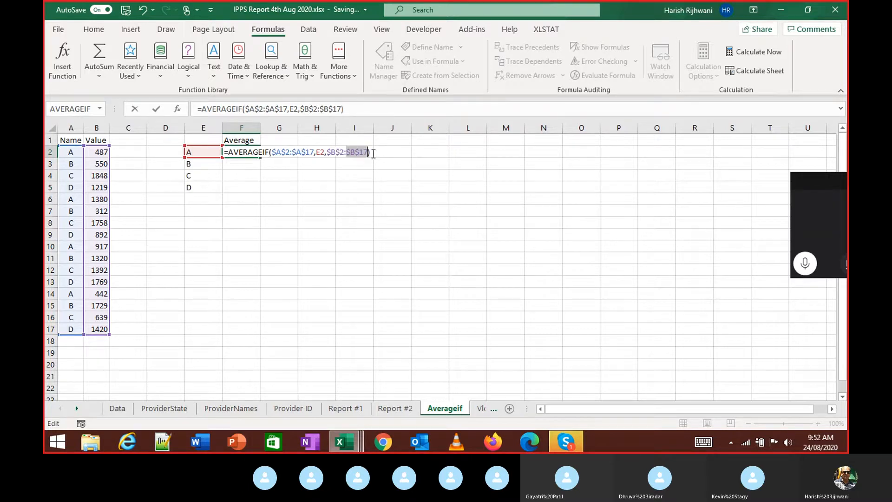
Step: Complete the AVERAGEIF formula in F2 and fill it down through F5 for names B, C and D
{"action": "key", "text": "Left"}
{"action": "key", "text": "ctrl+Down"}
{"action": "key", "text": "Right"}
{"action": "key", "text": "ctrl+shift+Up"}
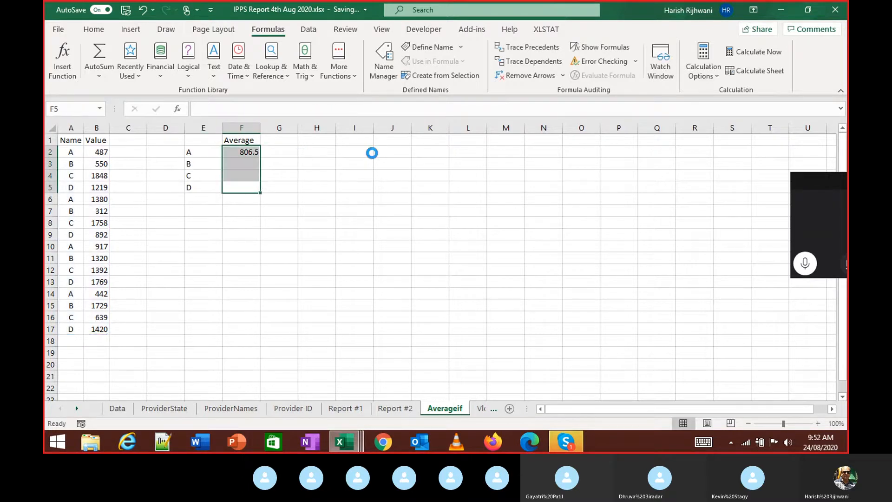
{"action": "key", "text": "ctrl+d"}
{"action": "key", "text": "Up"}
{"action": "key", "text": "Up"}
{"action": "key", "text": "Up"}
{"action": "key", "text": "Up"}
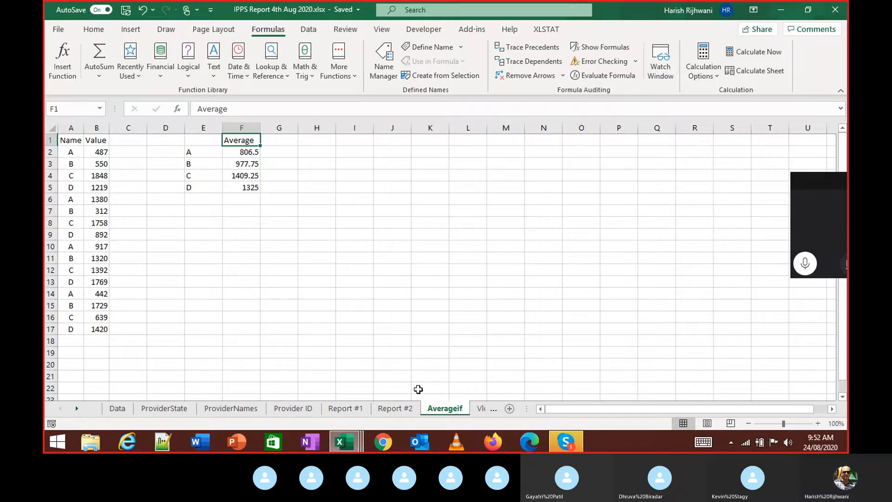
Step: Switch to the Report #2 sheet and look at the Max Charge Amount row
{"action": "left_click", "coordinate": [395, 408]}
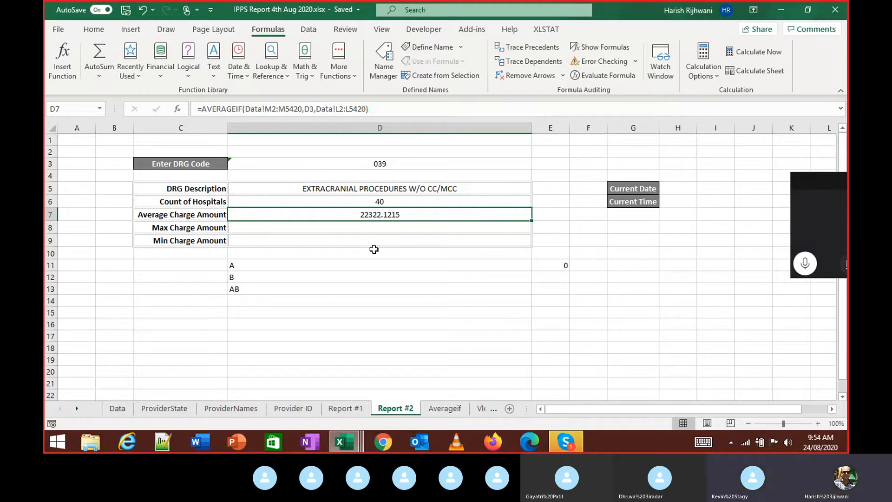
{"action": "key", "text": "Down"}
{"action": "key", "text": "Left"}
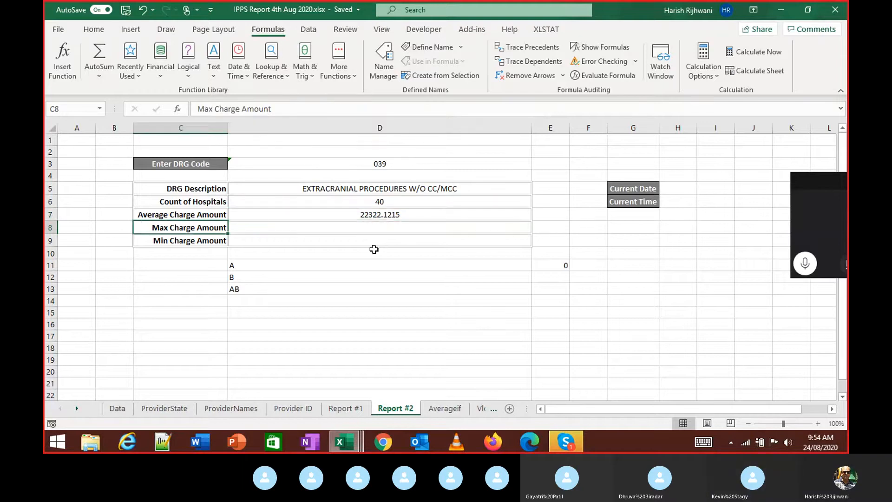
{"action": "key", "text": "Right"}
{"action": "key", "text": "Left"}
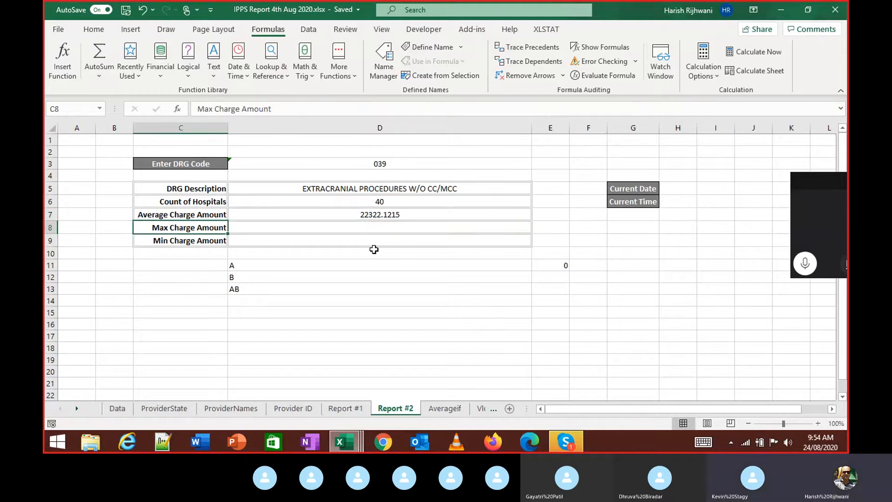
Step: Inspect the filter values of Average Covered Charges on the Data sheet, from the smallest to the largest, leaving the filter unchanged
{"action": "key", "text": "ctrl+Page_Up"}
{"action": "key", "text": "ctrl+Page_Up"}
{"action": "key", "text": "ctrl+Page_Up"}
{"action": "key", "text": "ctrl+Page_Up"}
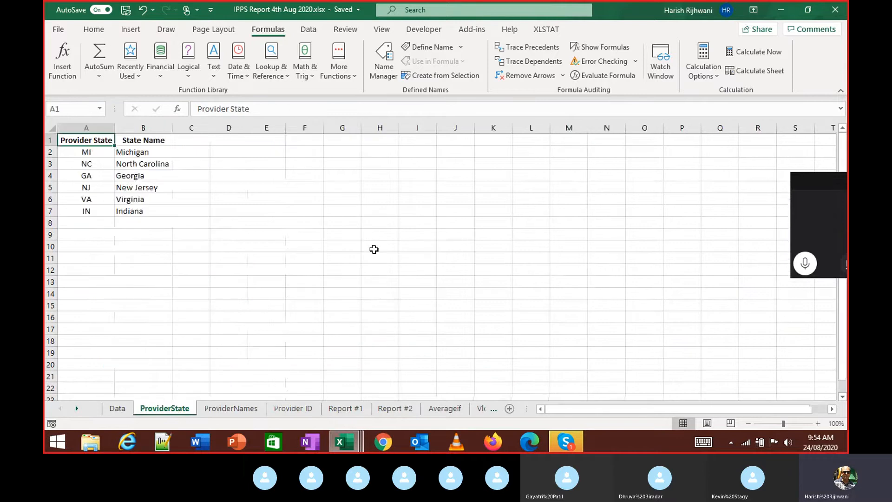
{"action": "key", "text": "ctrl+Page_Up"}
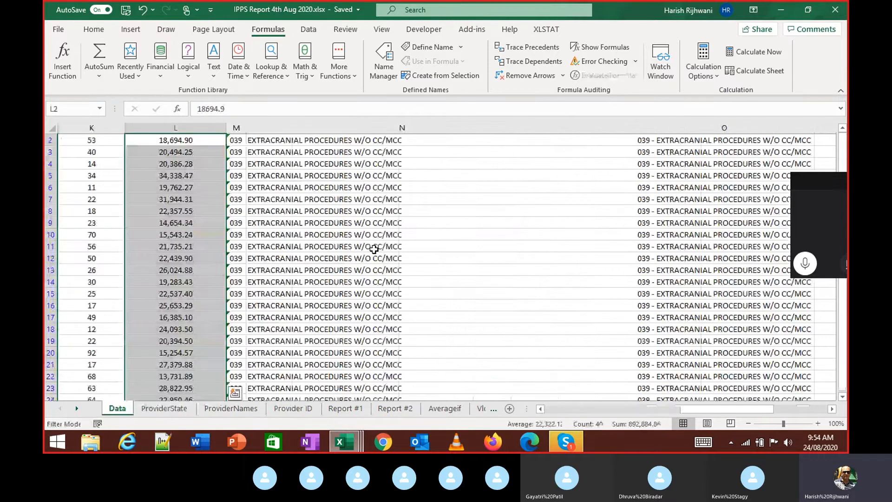
{"action": "key", "text": "Up"}
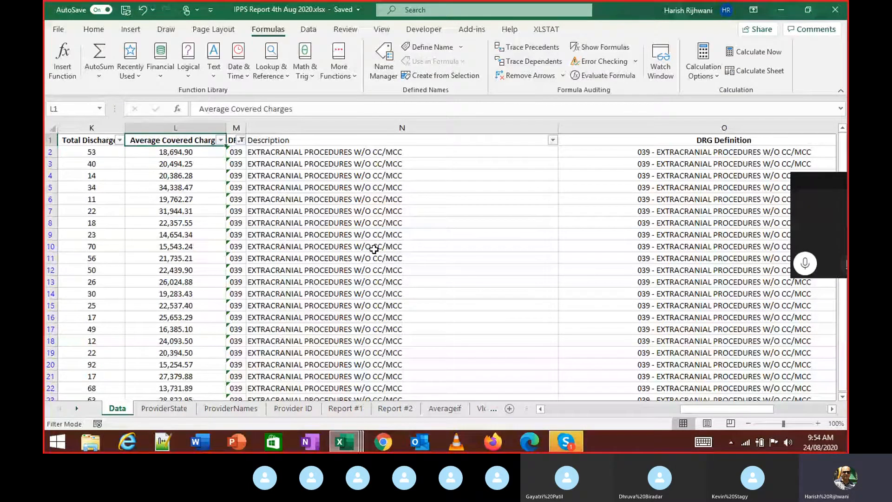
{"action": "key", "text": "alt+Down"}
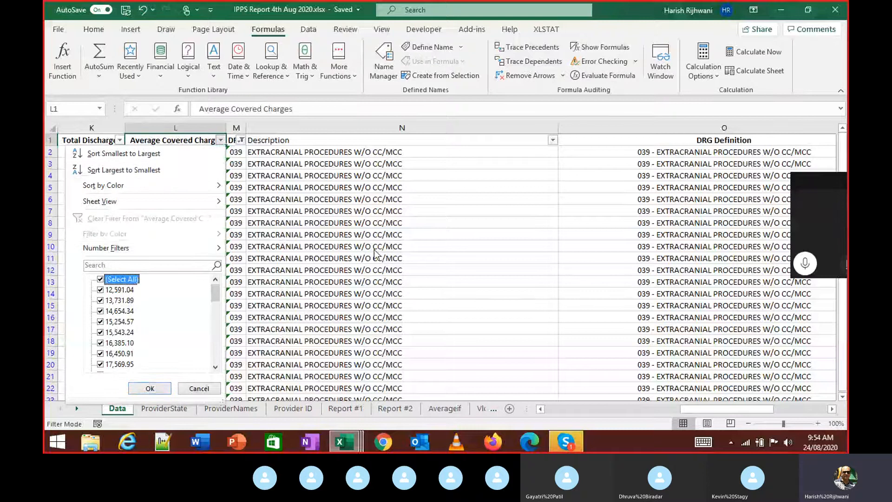
{"action": "key", "text": "Down"}
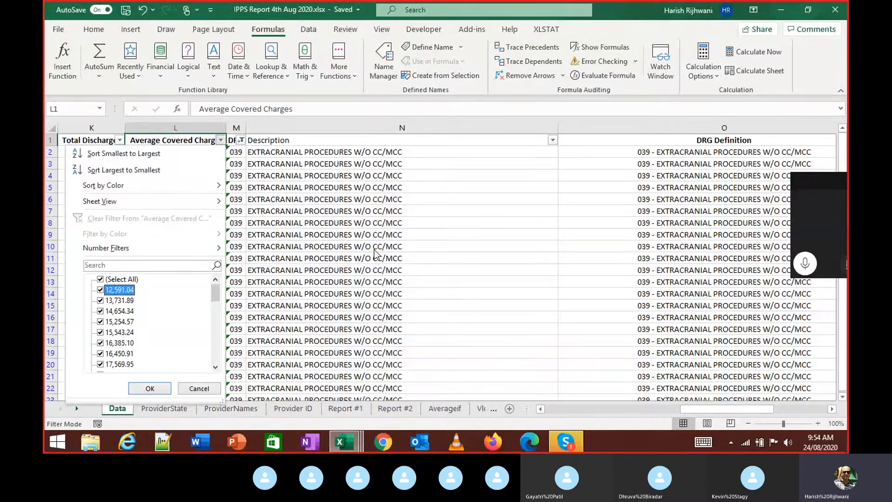
{"action": "key", "text": "End"}
{"action": "key", "text": "Escape"}
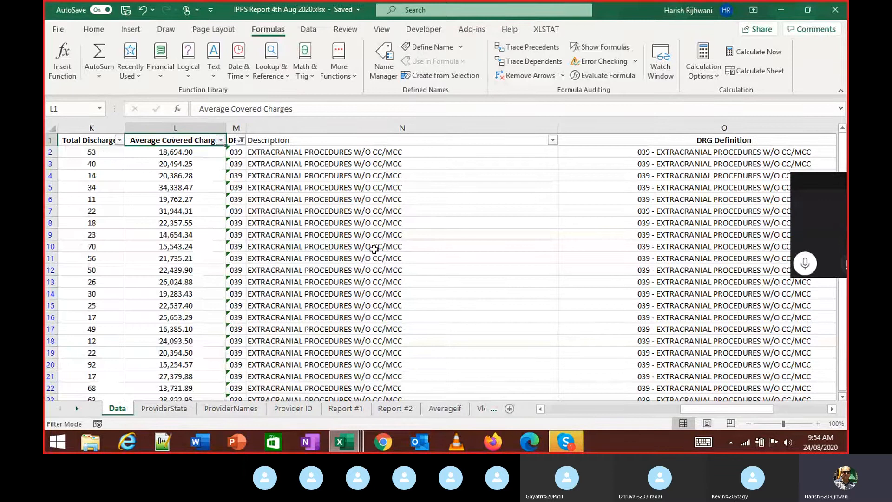
Step: Return to Report #2 and review the cells for Average, Max and Min Charge Amount
{"action": "key", "text": "ctrl+Page_Down"}
{"action": "key", "text": "ctrl+Page_Down"}
{"action": "key", "text": "ctrl+Page_Down"}
{"action": "key", "text": "ctrl+Page_Down"}
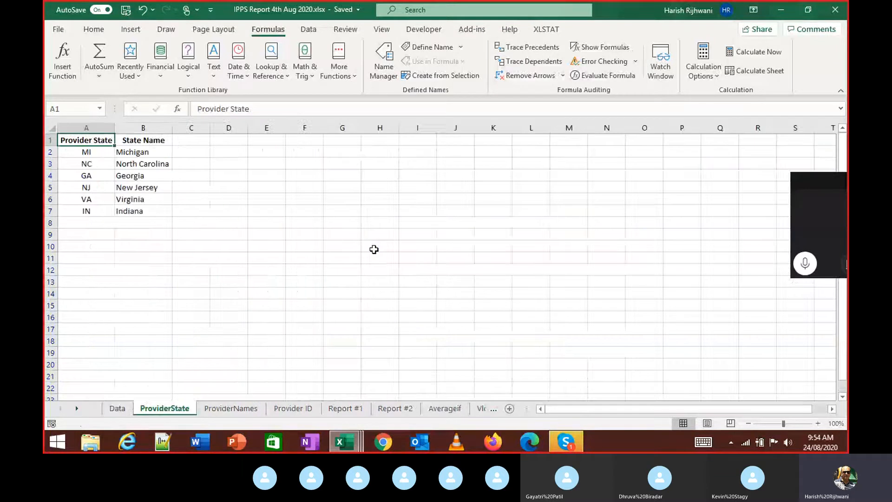
{"action": "key", "text": "ctrl+Page_Down"}
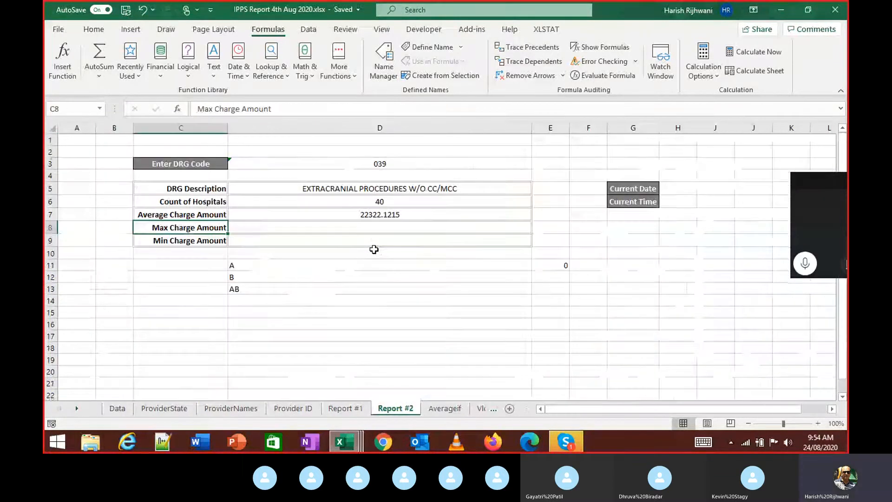
{"action": "key", "text": "Right"}
{"action": "key", "text": "Down"}
{"action": "key", "text": "Left"}
{"action": "key", "text": "Up"}
{"action": "key", "text": "Right"}
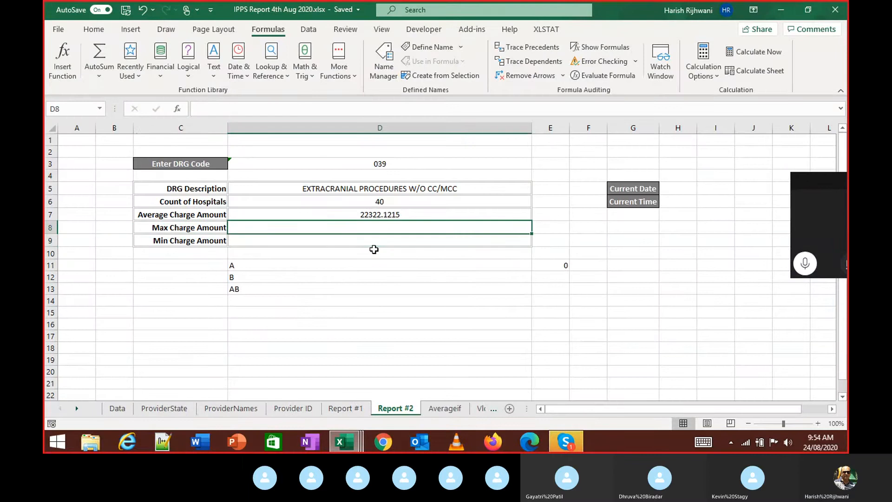
{"action": "key", "text": "Up"}
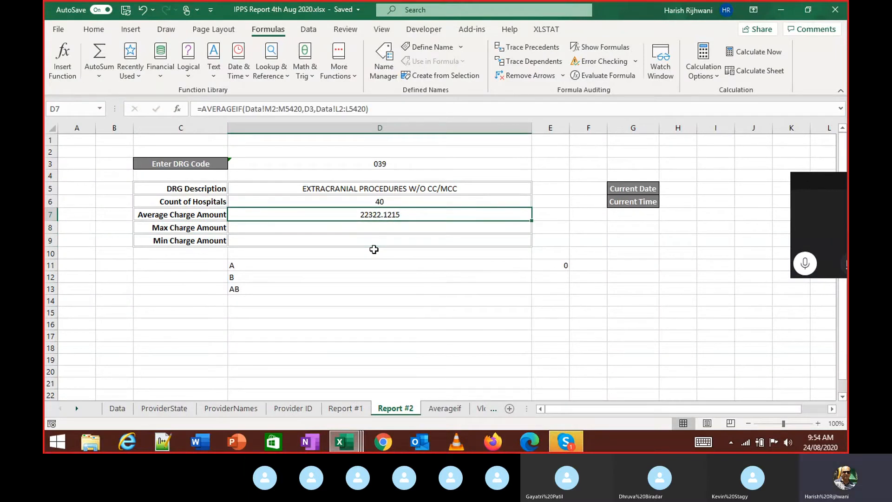
{"action": "key", "text": "Down"}
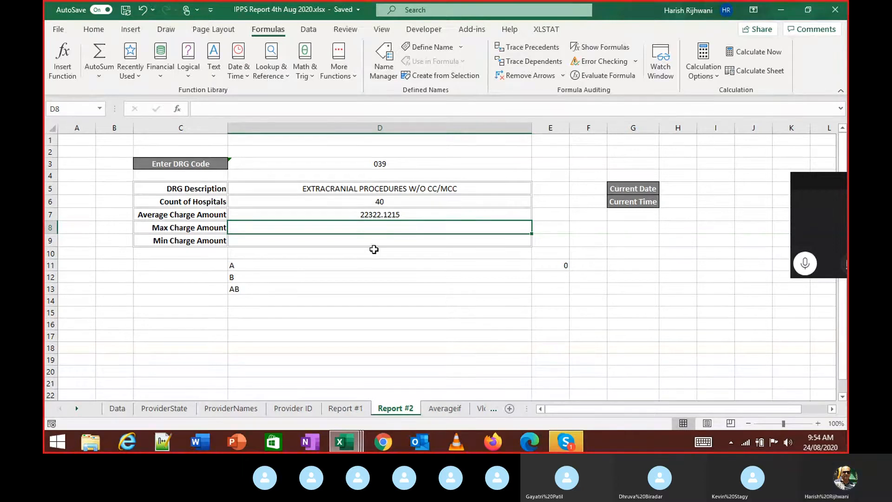
{"action": "key", "text": "Up"}
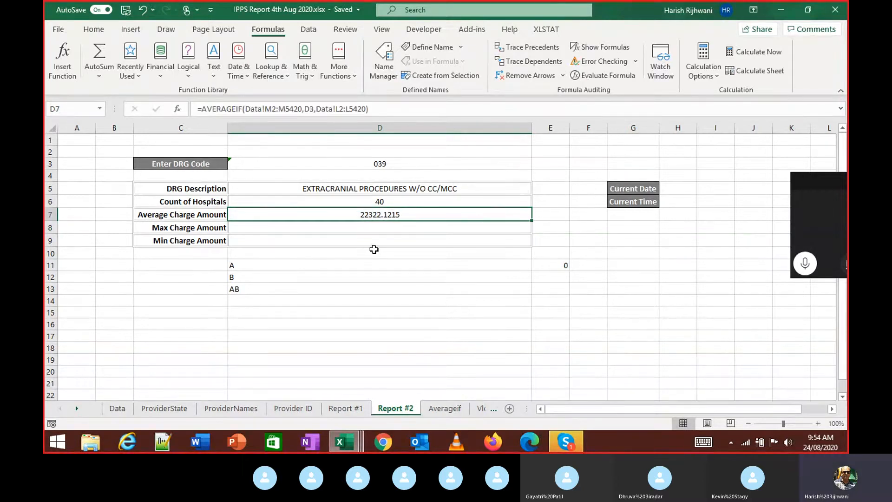
{"action": "key", "text": "Down"}
{"action": "key", "text": "Down"}
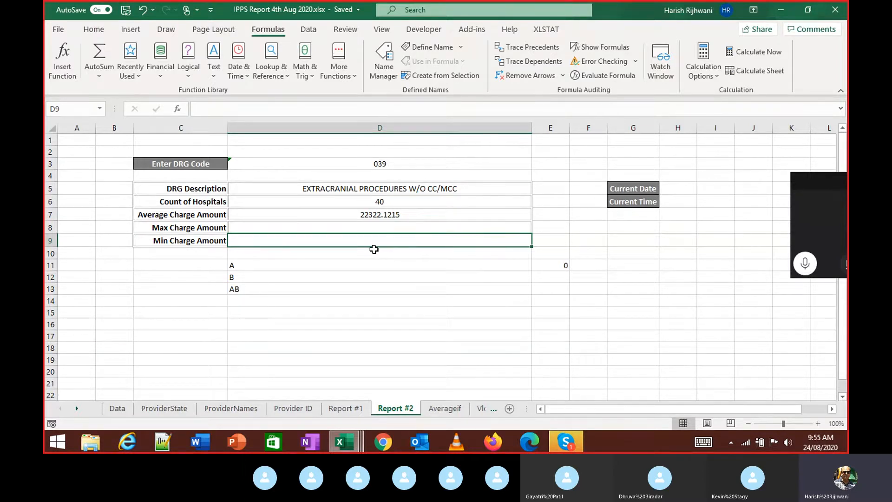
{"action": "key", "text": "Up"}
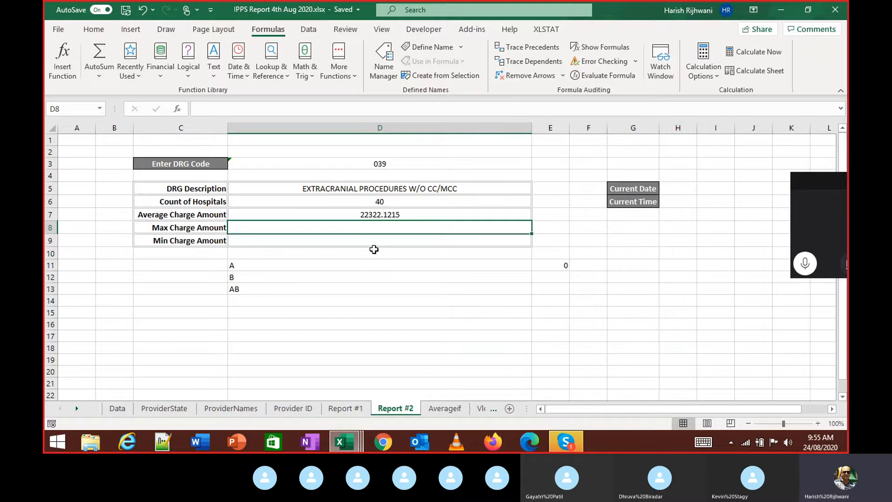
Step: Reset the DRG column filter on the Data sheet to include all codes
{"action": "key", "text": "ctrl+Page_Up"}
{"action": "key", "text": "ctrl+Page_Up"}
{"action": "key", "text": "ctrl+Page_Up"}
{"action": "key", "text": "ctrl+Page_Up"}
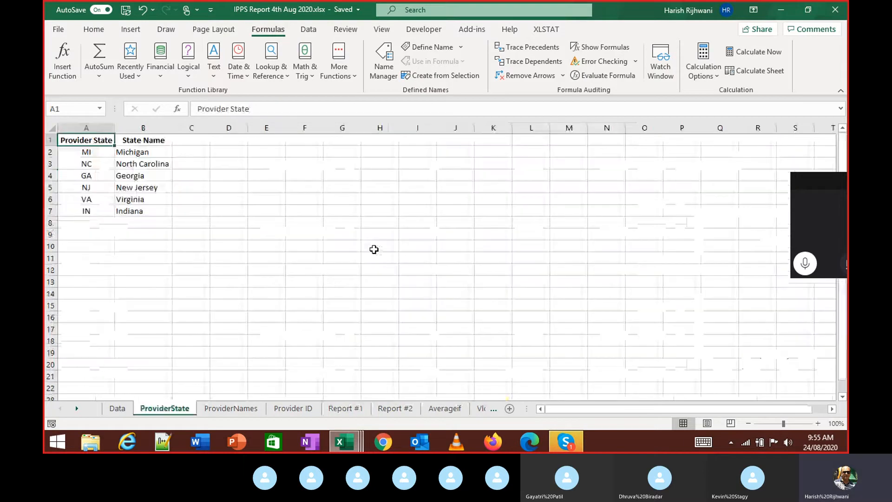
{"action": "key", "text": "ctrl+Page_Up"}
{"action": "key", "text": "alt+Down"}
{"action": "key", "text": "Down"}
{"action": "key", "text": "Down"}
{"action": "key", "text": "Down"}
{"action": "key", "text": "Down"}
{"action": "key", "text": "Down"}
{"action": "key", "text": "Down"}
{"action": "key", "text": "Down"}
{"action": "key", "text": "Down"}
{"action": "key", "text": "Down"}
{"action": "key", "text": "Down"}
{"action": "key", "text": "Up"}
{"action": "key", "text": "space"}
{"action": "key", "text": "Return"}
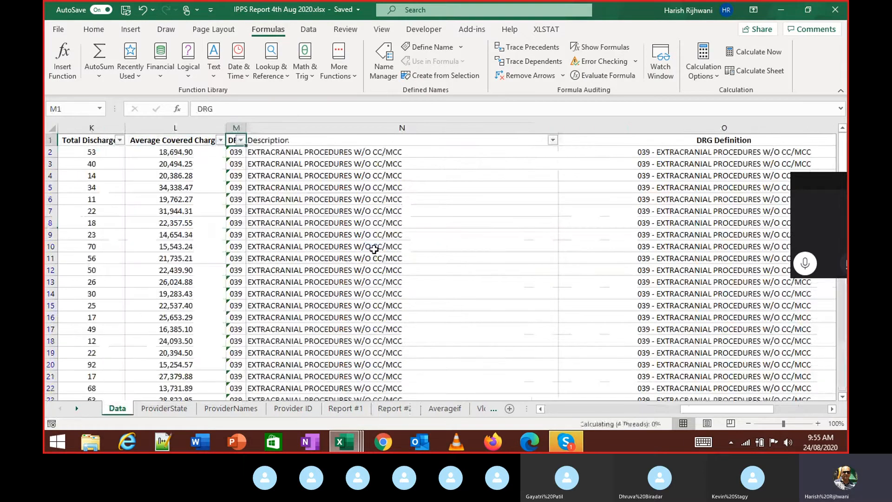
Step: Go to cell L5423, three rows below the last entry in the Average Covered Charges column
{"action": "key", "text": "ctrl+Down"}
{"action": "key", "text": "Down"}
{"action": "key", "text": "Down"}
{"action": "key", "text": "Down"}
{"action": "key", "text": "Left"}
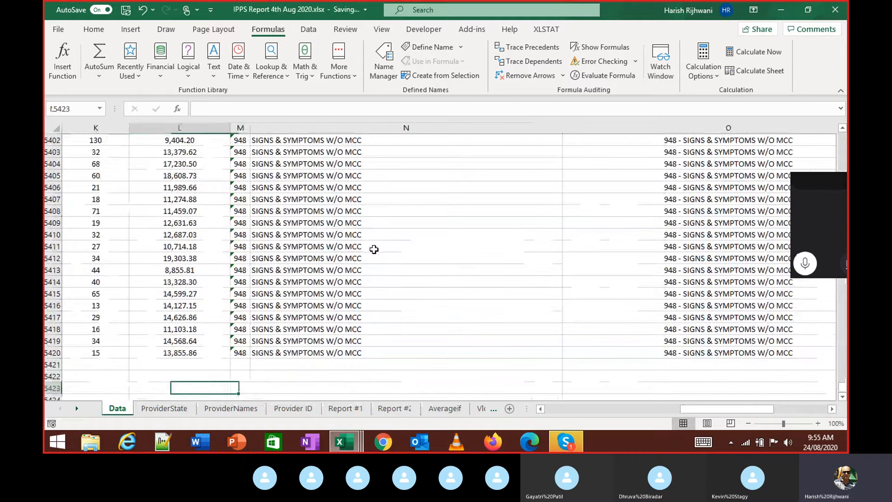
{"action": "type", "text": "="}
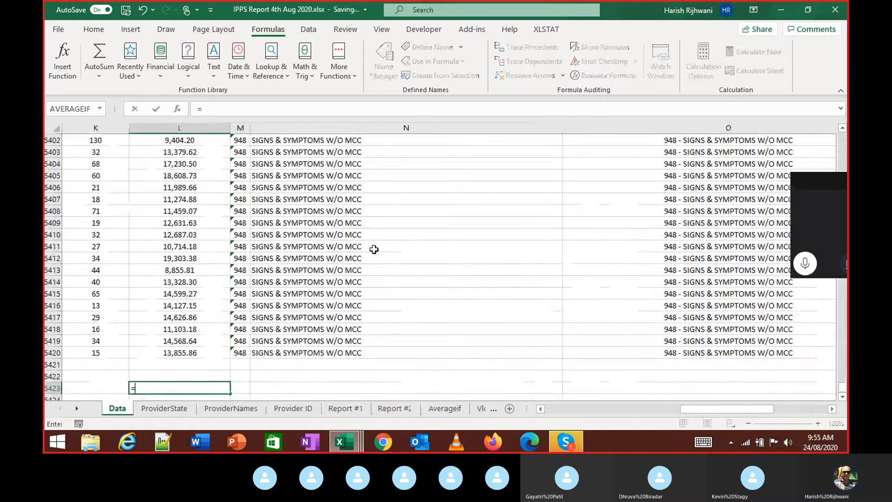
{"action": "type", "text": "max"}
{"action": "key", "text": "Escape"}
{"action": "key", "text": "ctrl+Return"}
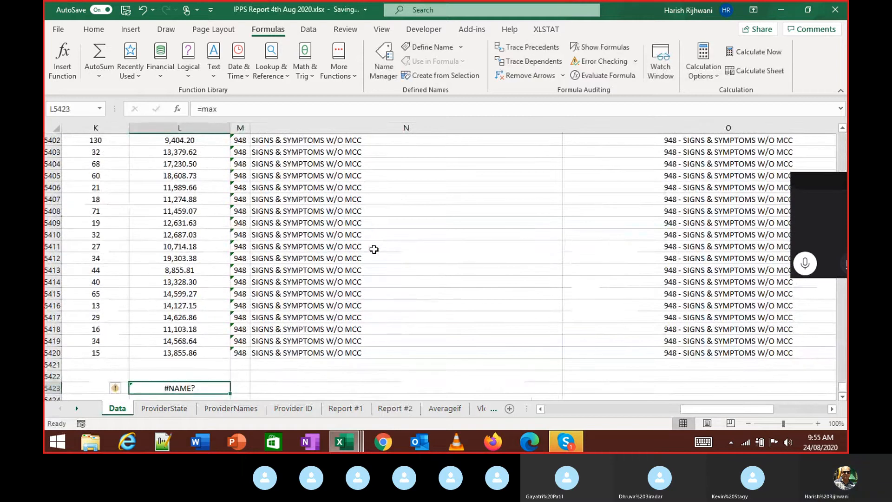
{"action": "type", "text": "=MAX"}
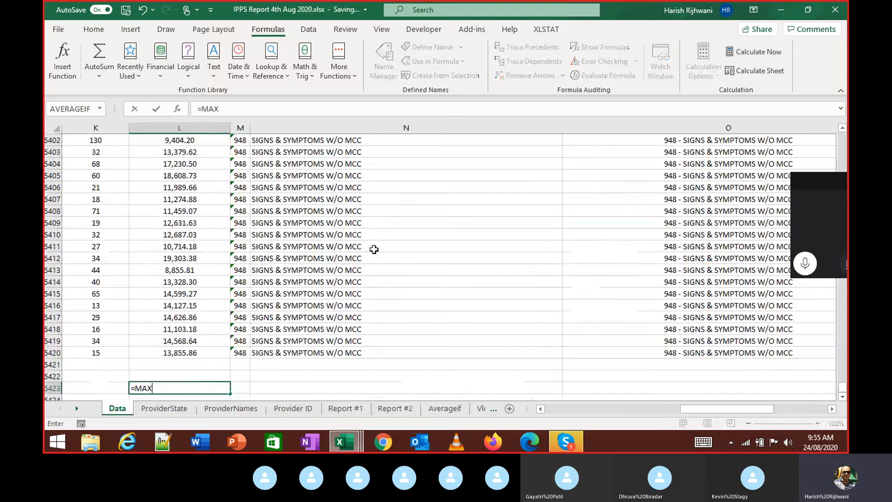
{"action": "key", "text": "ctrl+Return"}
Step: Enter a MAX formula over L1:L5420 in L5423 to find the highest average covered charge
{"action": "type", "text": "=ma"}
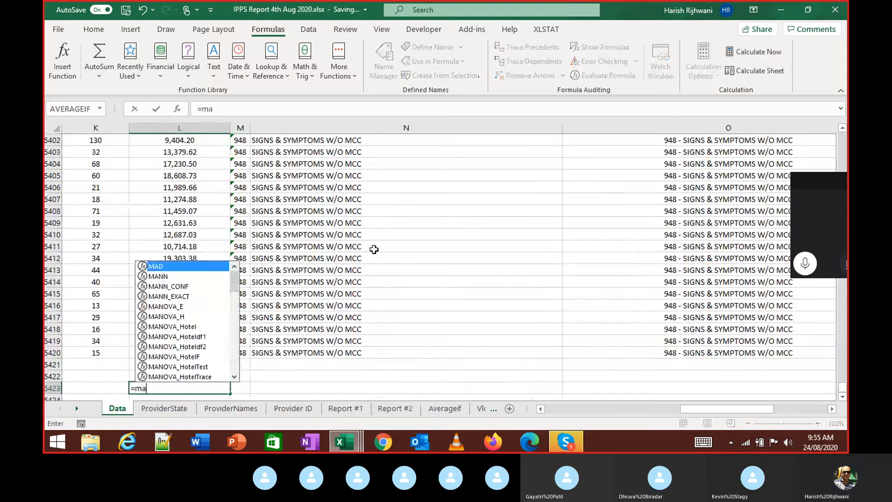
{"action": "type", "text": "x"}
{"action": "key", "text": "Tab"}
{"action": "key", "text": "Up"}
{"action": "key", "text": "Up"}
{"action": "key", "text": "Up"}
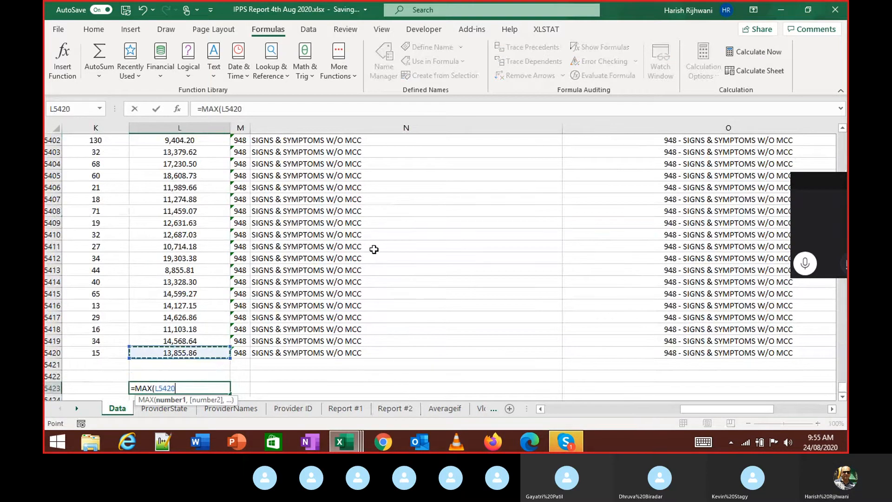
{"action": "key", "text": "ctrl+shift+Up"}
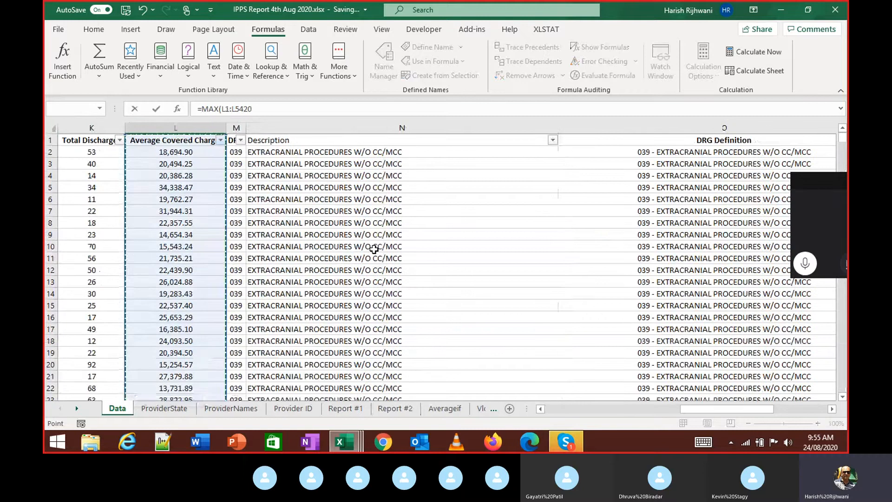
{"action": "key", "text": "Return"}
Step: Enter a MIN formula over L1:L5420 in L5424 to find the lowest average covered charge
{"action": "type", "text": "="}
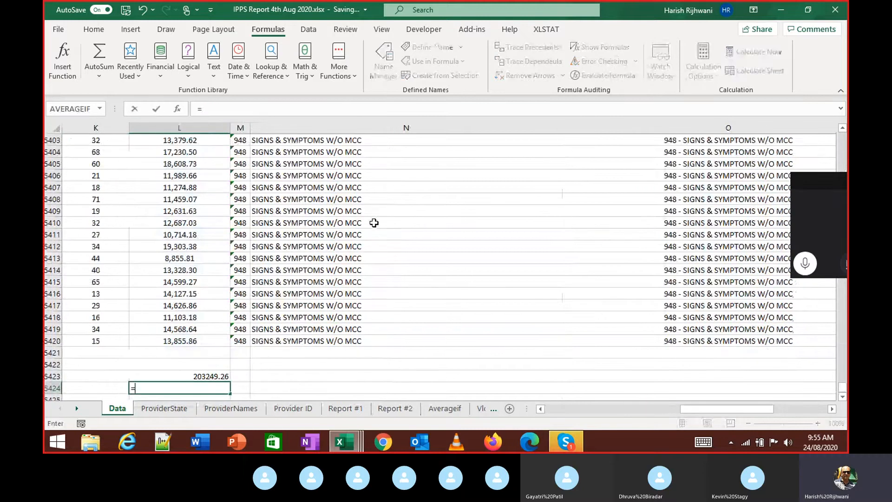
{"action": "type", "text": "o"}
{"action": "key", "text": "BackSpace"}
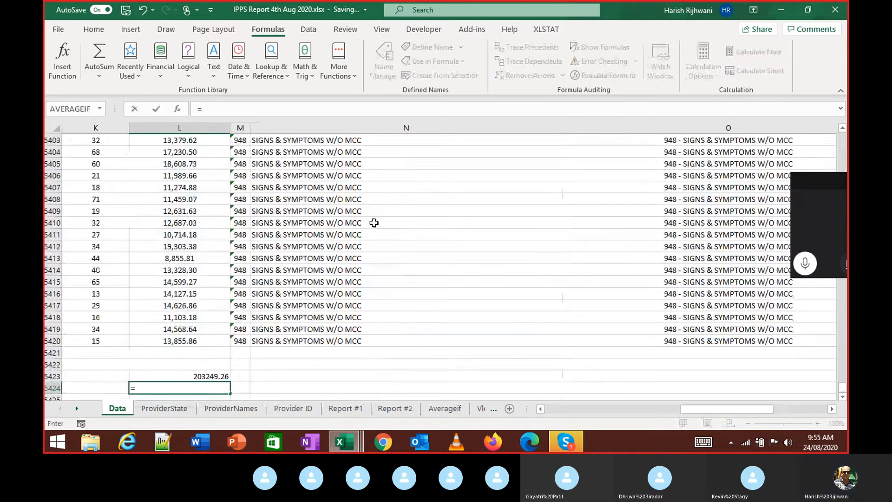
{"action": "type", "text": "MIN("}
{"action": "key", "text": "Up"}
{"action": "key", "text": "Up"}
{"action": "key", "text": "Up"}
{"action": "key", "text": "Up"}
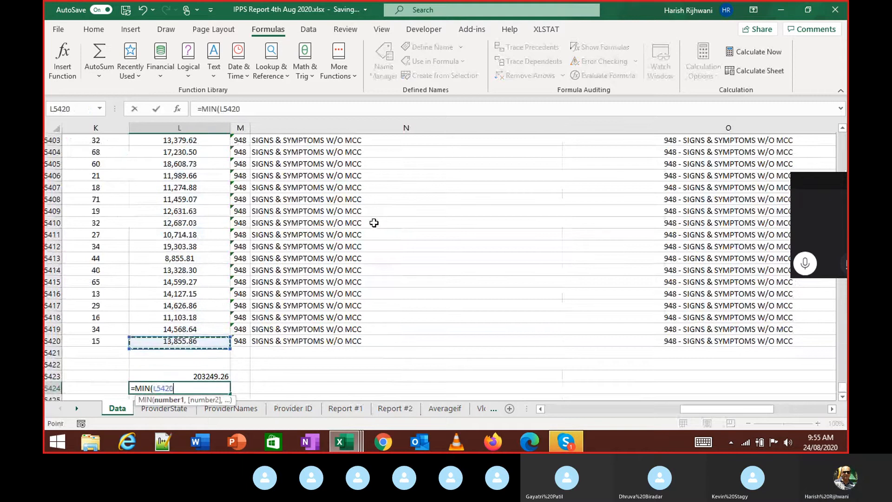
{"action": "key", "text": "ctrl+shift+Up"}
{"action": "key", "text": "Return"}
{"action": "key", "text": "Return"}
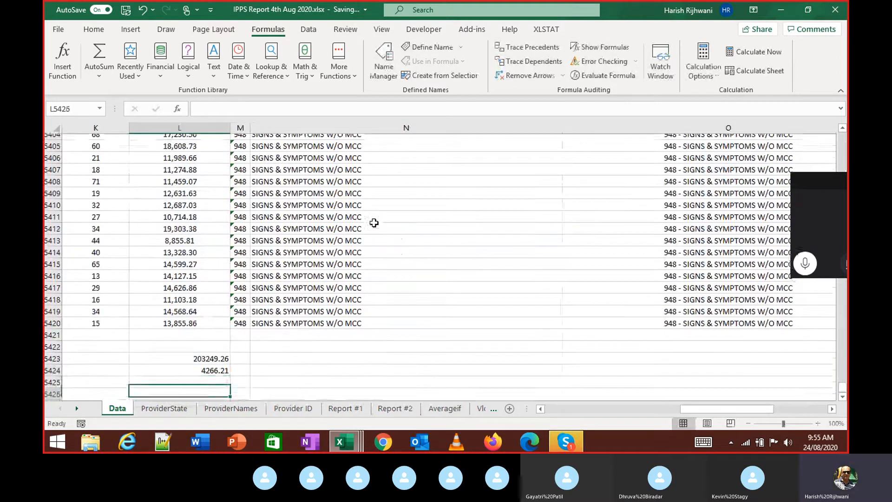
Step: Review the MIN formula below the Average Covered Charges data and return to the first DRG code in M2
{"action": "key", "text": "Up"}
{"action": "key", "text": "Up"}
{"action": "key", "text": "Down"}
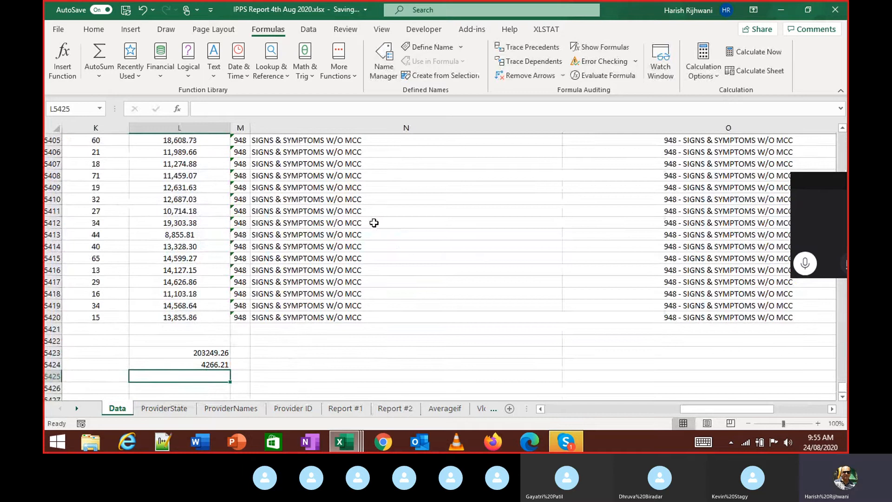
{"action": "key", "text": "Up"}
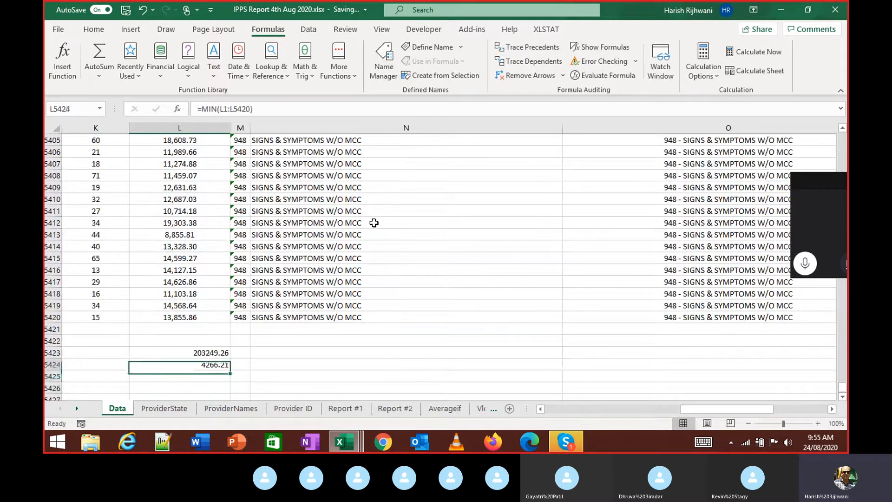
{"action": "key", "text": "Right"}
{"action": "key", "text": "ctrl+Up"}
{"action": "key", "text": "ctrl+Up"}
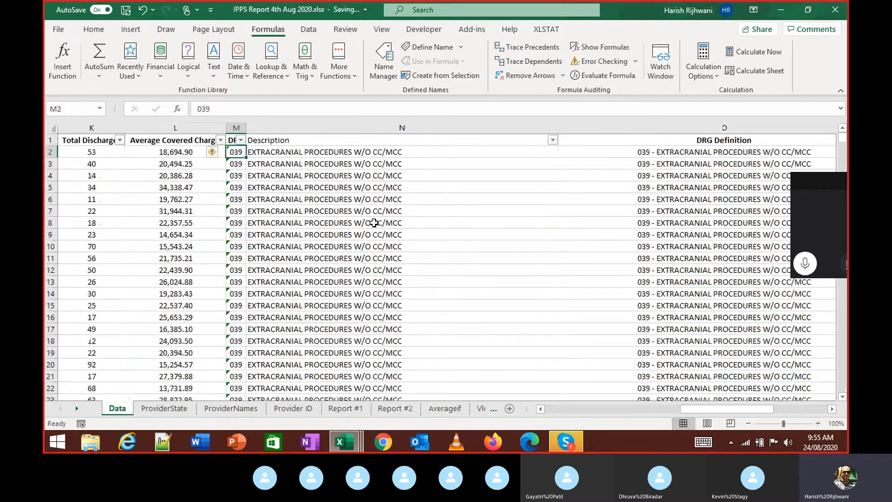
Step: AutoFit the width of the DRG column on the Data sheet
{"action": "key", "text": "Up"}
{"action": "key", "text": "alt+o"}
{"action": "key", "text": "c"}
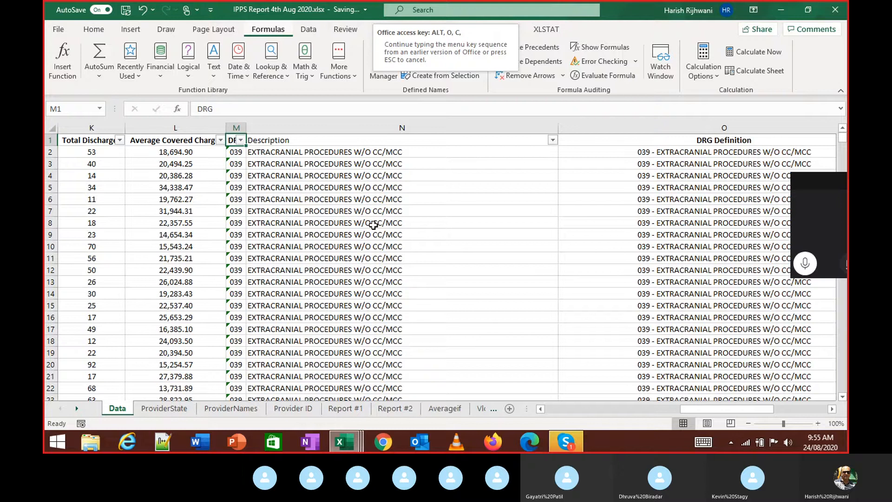
{"action": "key", "text": "a"}
Step: Go to the Report #2 sheet and select the empty Max Charge Amount cell D8
{"action": "key", "text": "ctrl+Page_Down"}
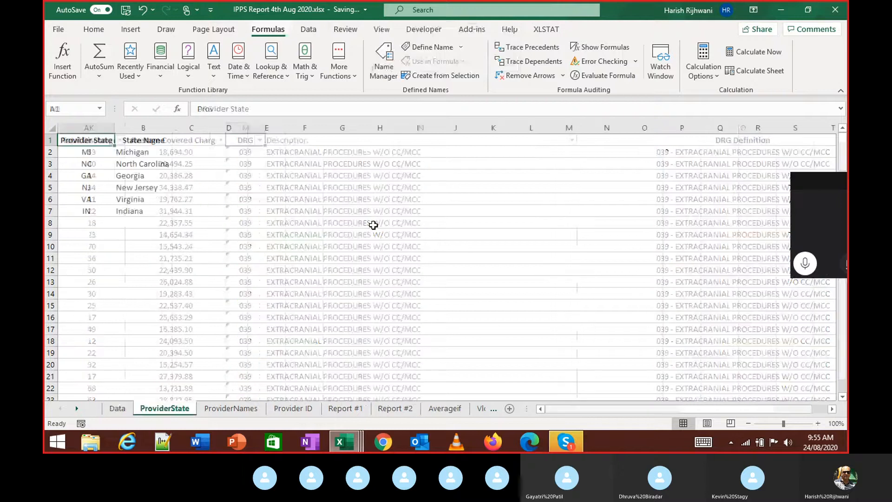
{"action": "key", "text": "ctrl+Page_Down"}
{"action": "key", "text": "ctrl+Page_Down"}
{"action": "key", "text": "ctrl+Page_Down"}
{"action": "key", "text": "ctrl+Page_Down"}
{"action": "key", "text": "ctrl+Page_Down"}
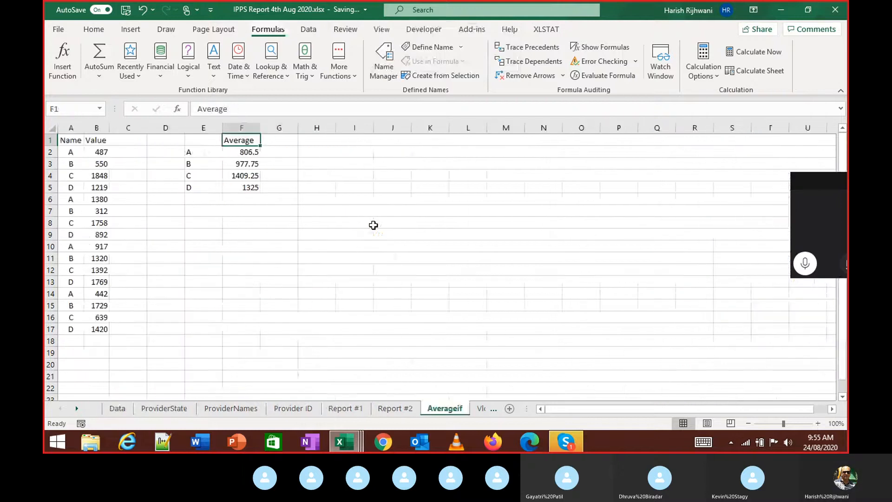
{"action": "key", "text": "ctrl+Page_Up"}
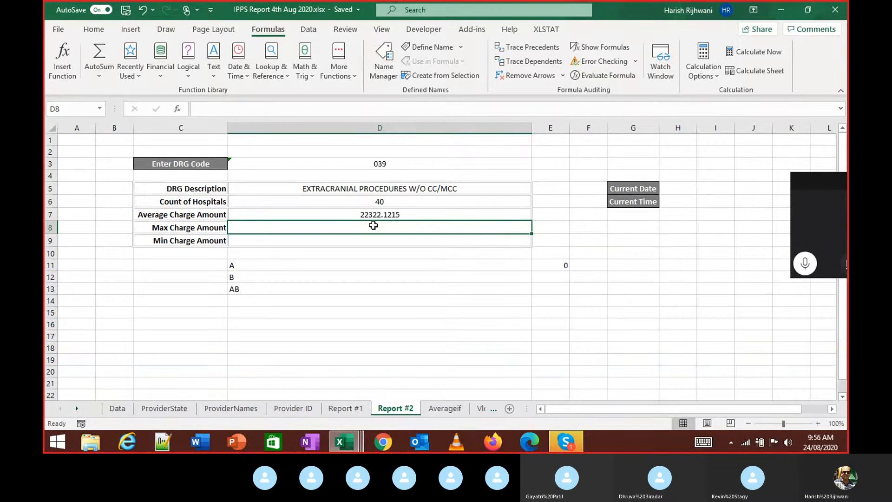
{"action": "key", "text": "alt+Tab"}
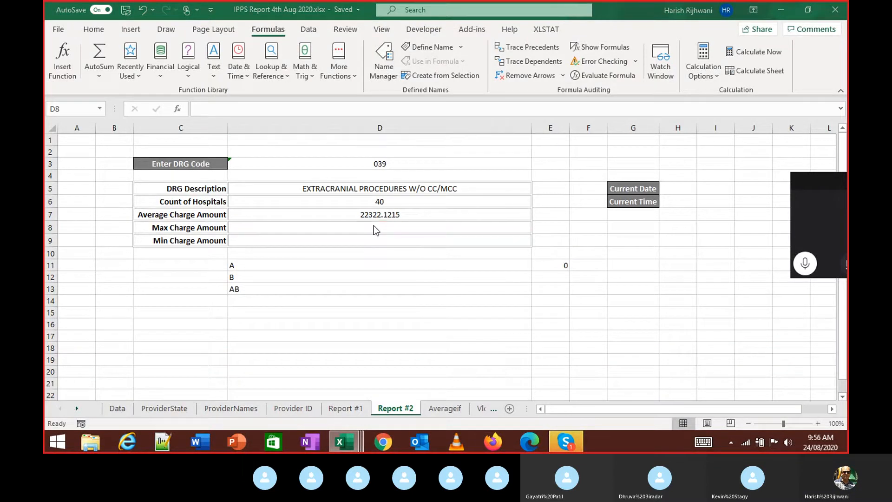
{"action": "left_click", "coordinate": [373, 225]}
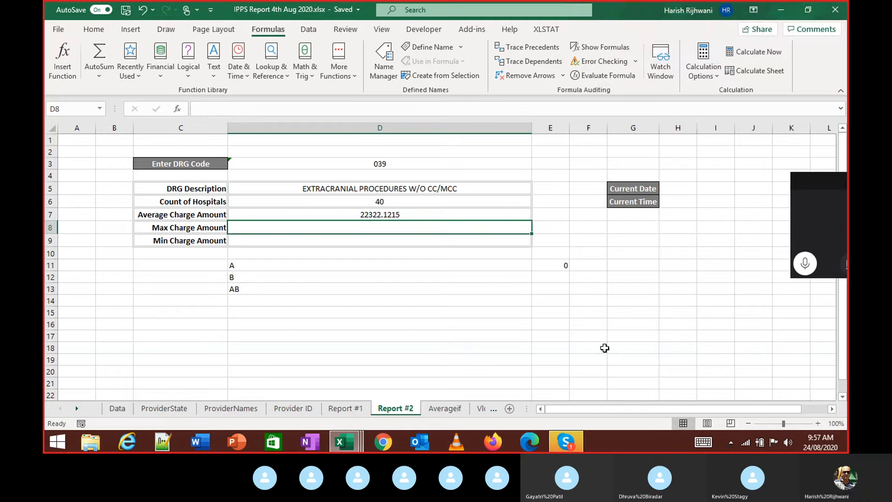
{"action": "left_click", "coordinate": [573, 322]}
{"action": "type", "text": "=dm"}
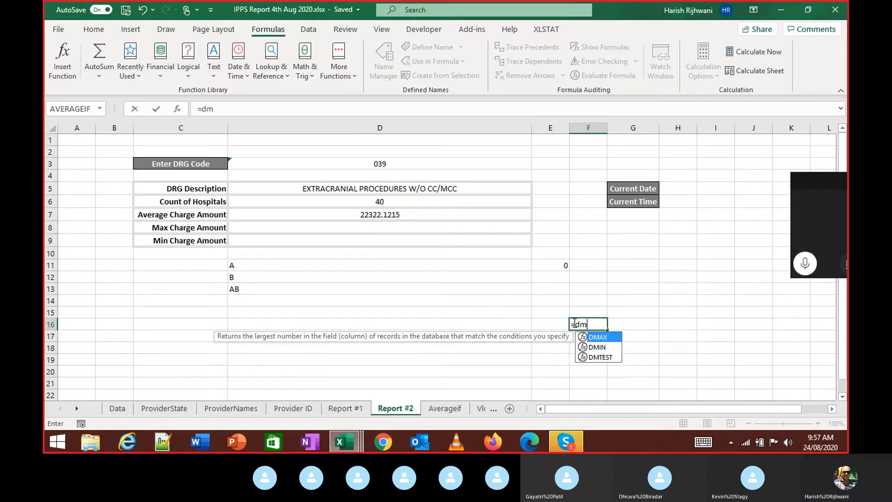
{"action": "key", "text": "Tab"}
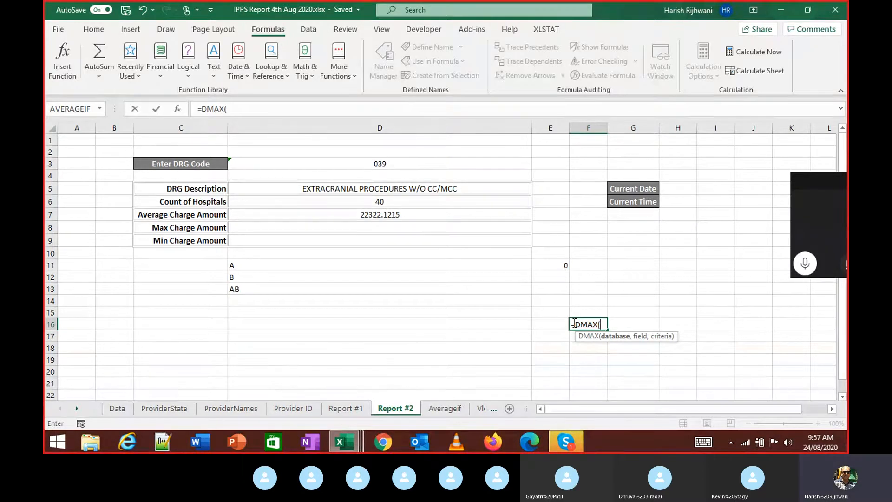
{"action": "key", "text": "Escape"}
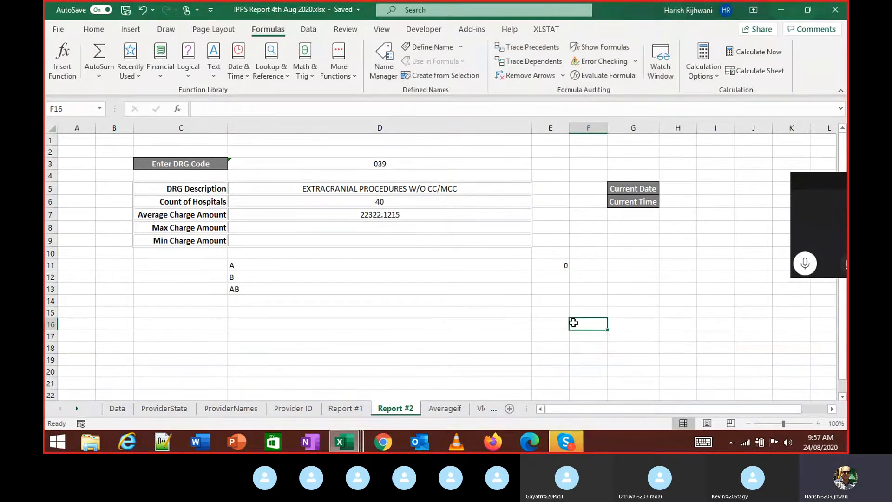
{"action": "type", "text": "=max"}
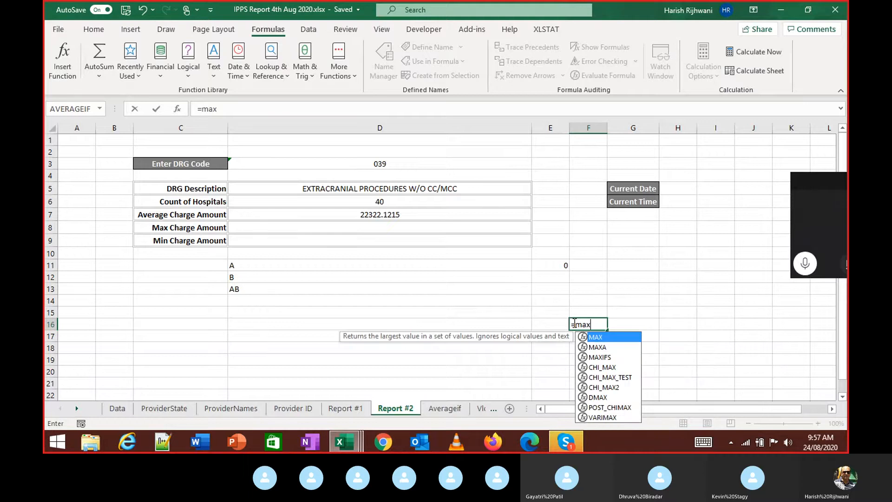
{"action": "key", "text": "Down"}
{"action": "key", "text": "Down"}
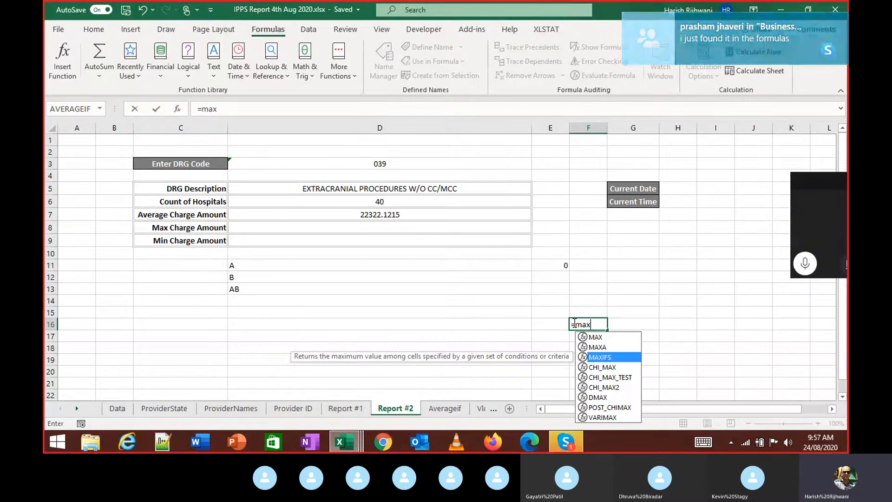
{"action": "key", "text": "Up"}
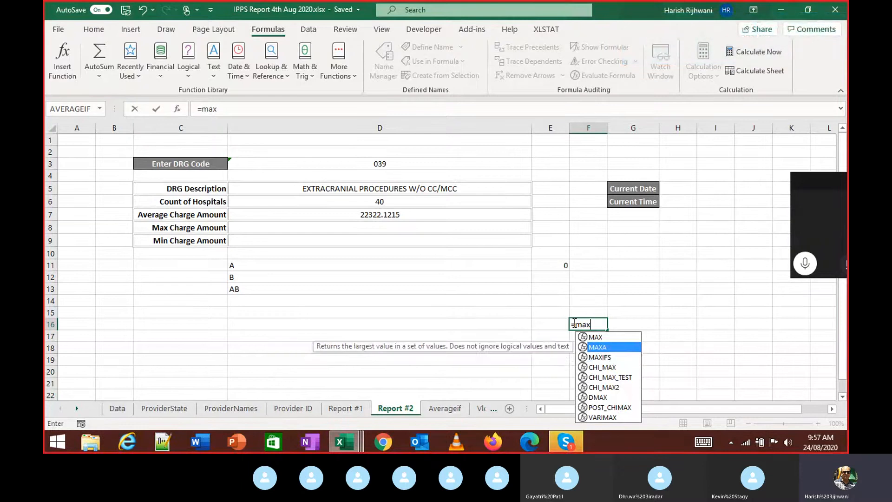
{"action": "key", "text": "Down"}
{"action": "key", "text": "Escape"}
{"action": "key", "text": "Escape"}
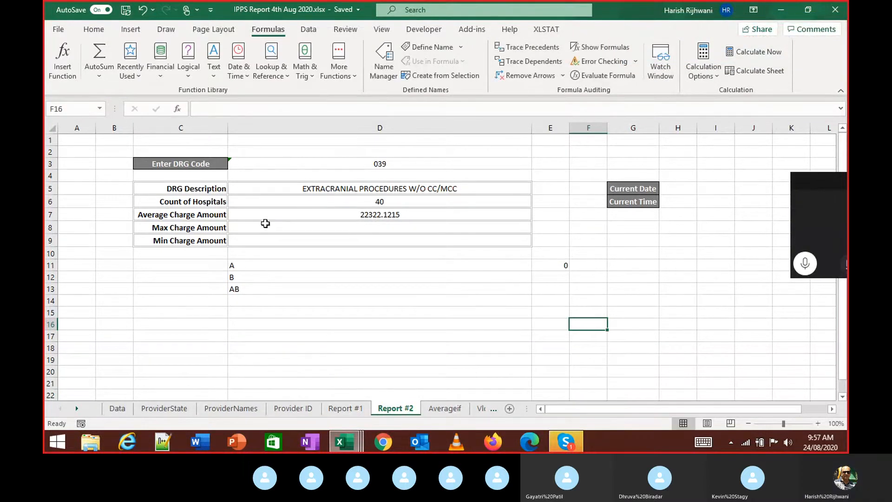
Step: Find the MAXIFS function by searching for max and insert it into the Max Charge Amount cell D8
{"action": "left_click", "coordinate": [265, 223]}
{"action": "left_click", "coordinate": [67, 52]}
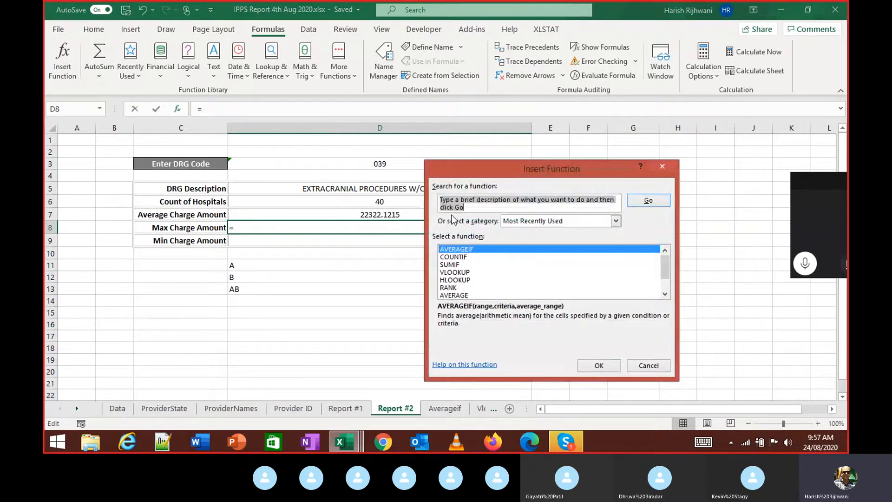
{"action": "type", "text": "max"}
{"action": "key", "text": "Return"}
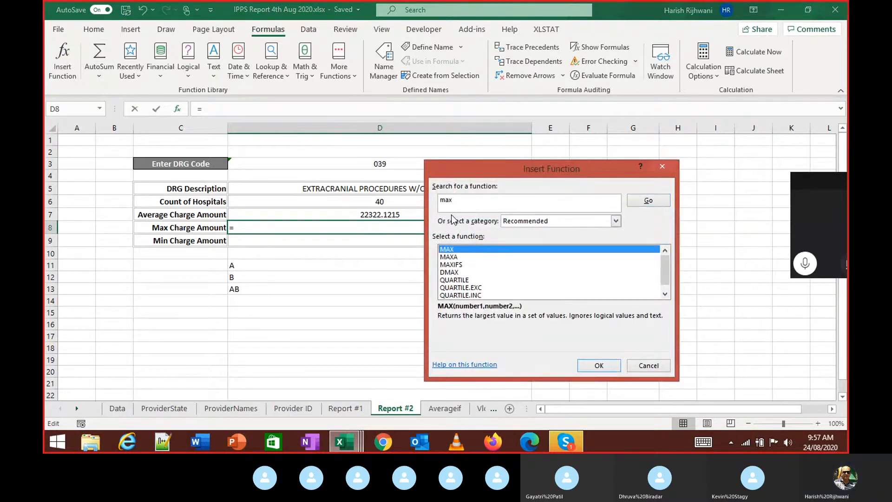
{"action": "left_click", "coordinate": [457, 266]}
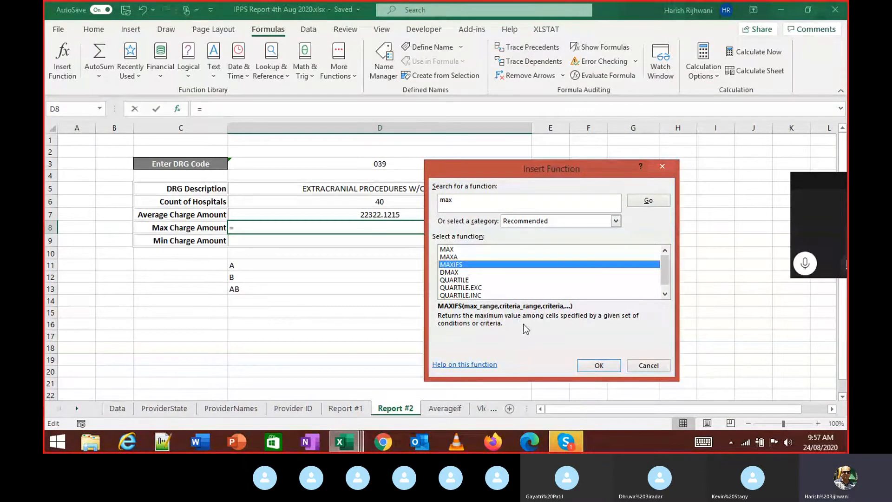
{"action": "left_click", "coordinate": [599, 365]}
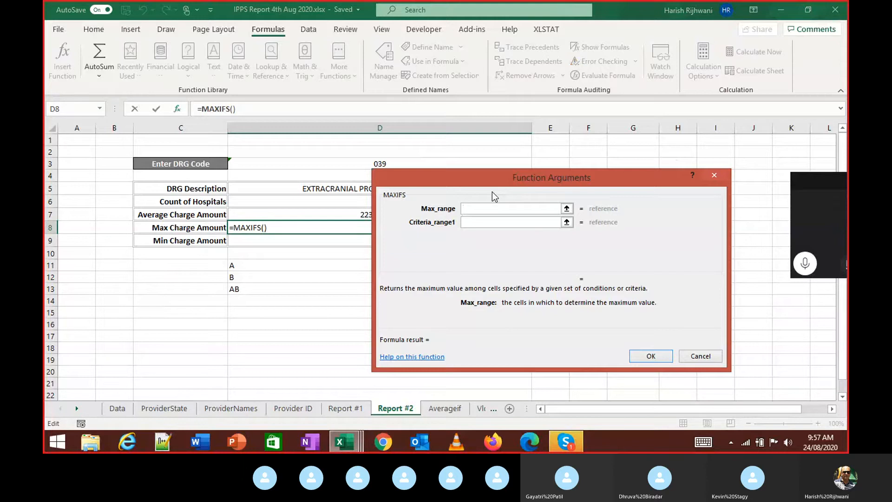
Step: Set the MAXIFS Max_range to the average covered charges in L2:L5420 of the Data sheet
{"action": "left_click_drag", "start_coordinate": [492, 183], "coordinate": [488, 147]}
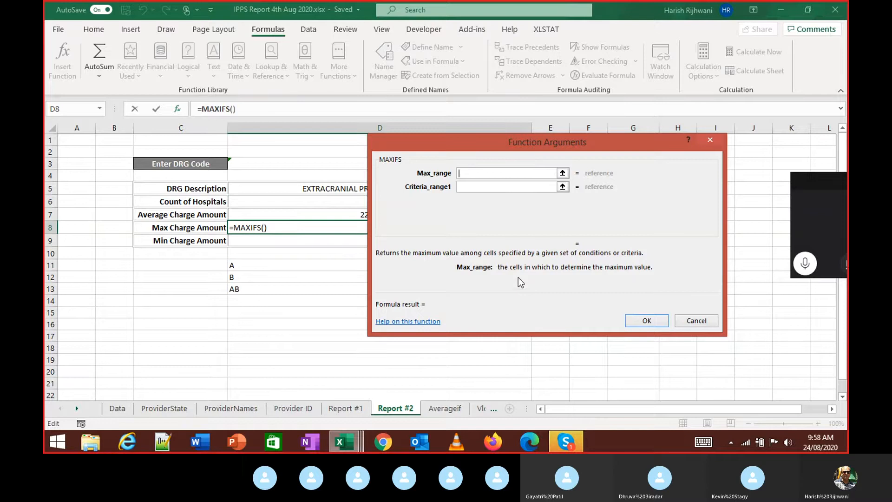
{"action": "left_click", "coordinate": [119, 409]}
{"action": "left_click", "coordinate": [189, 151]}
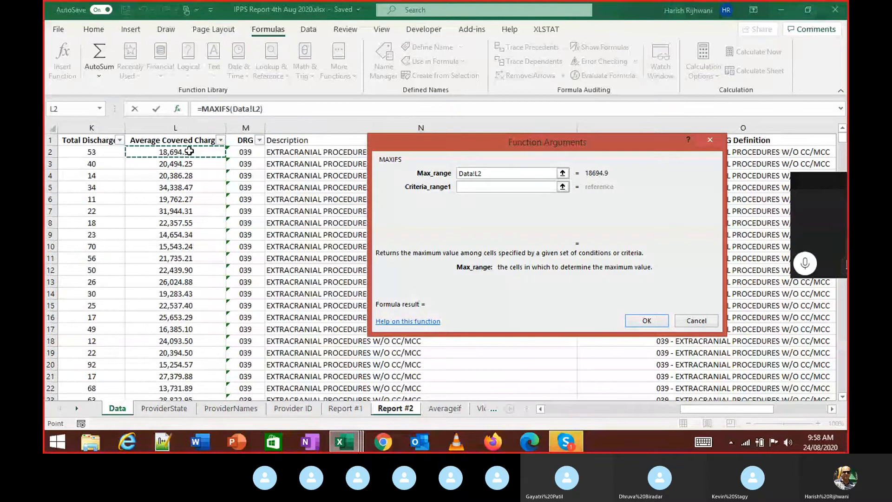
{"action": "key", "text": "ctrl+shift+Down"}
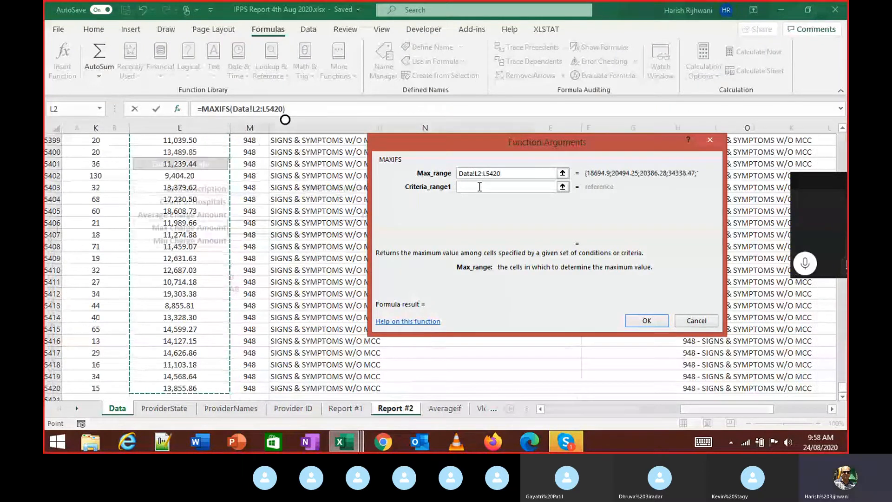
Step: Set the MAXIFS Criteria_range1 to the DRG codes in M2:M5420 of the Data sheet
{"action": "left_click", "coordinate": [479, 187]}
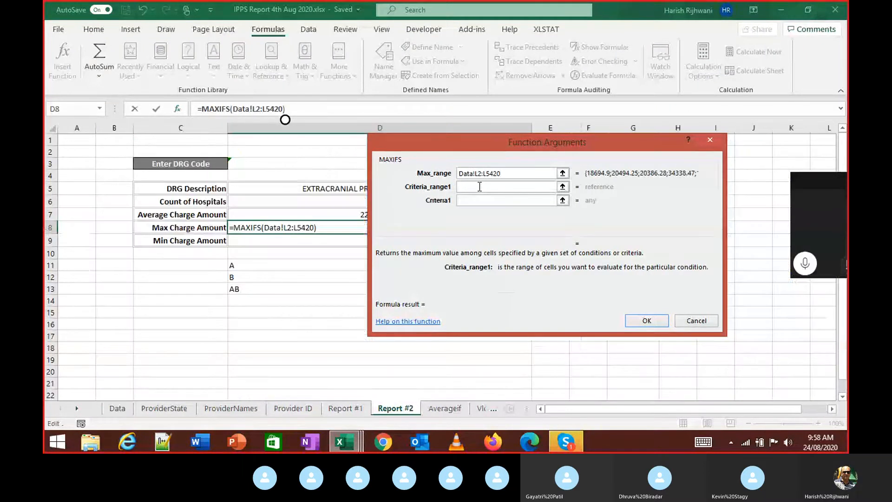
{"action": "left_click", "coordinate": [119, 409]}
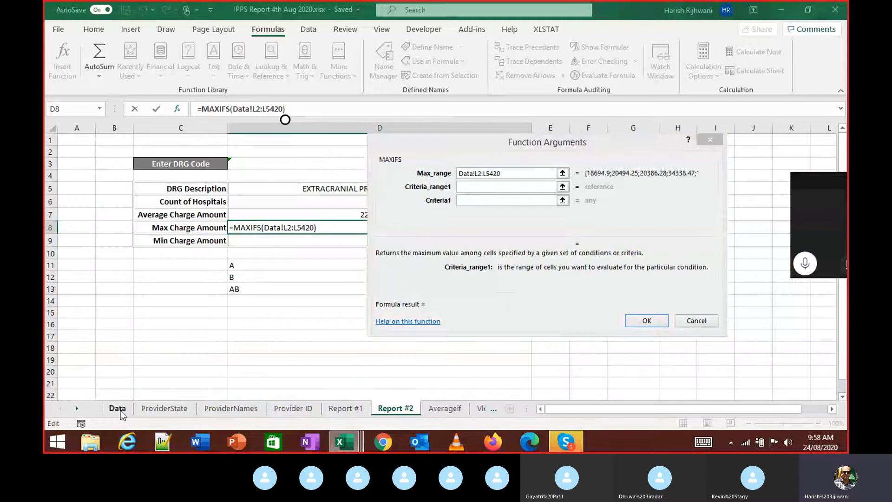
{"action": "left_click", "coordinate": [232, 278]}
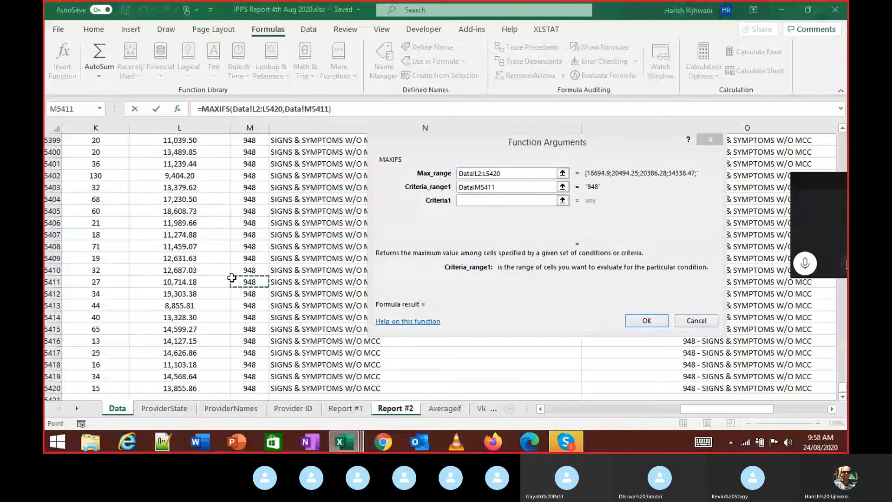
{"action": "key", "text": "ctrl+Up"}
{"action": "key", "text": "Down"}
{"action": "key", "text": "ctrl+shift+Down"}
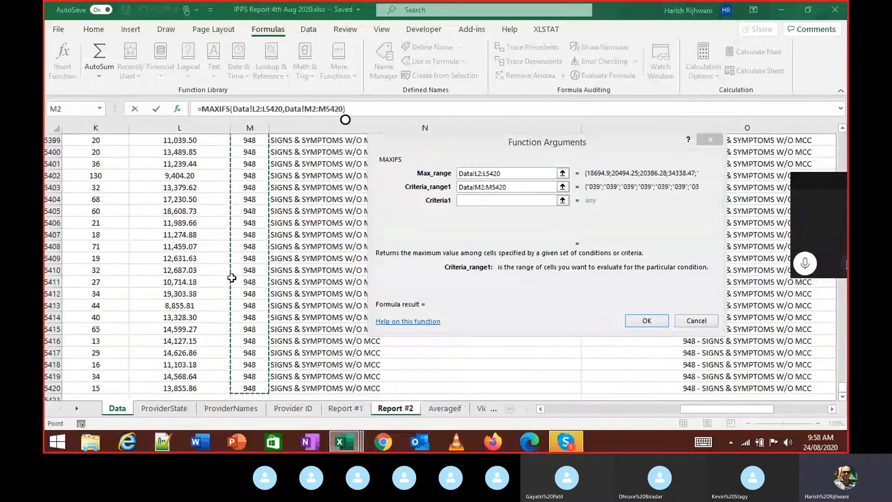
Step: Use the DRG code in D3 as Criteria1, complete the MAXIFS formula and review it in D8
{"action": "left_click", "coordinate": [517, 202]}
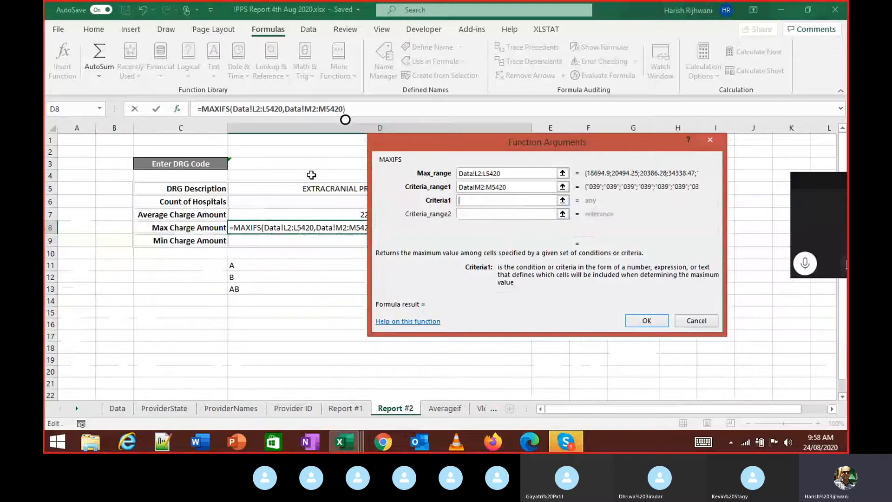
{"action": "left_click", "coordinate": [311, 163]}
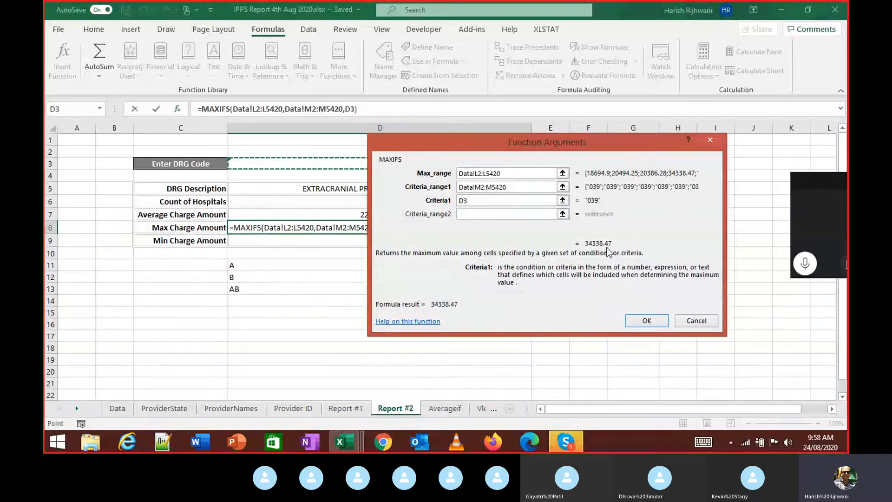
{"action": "left_click", "coordinate": [651, 319]}
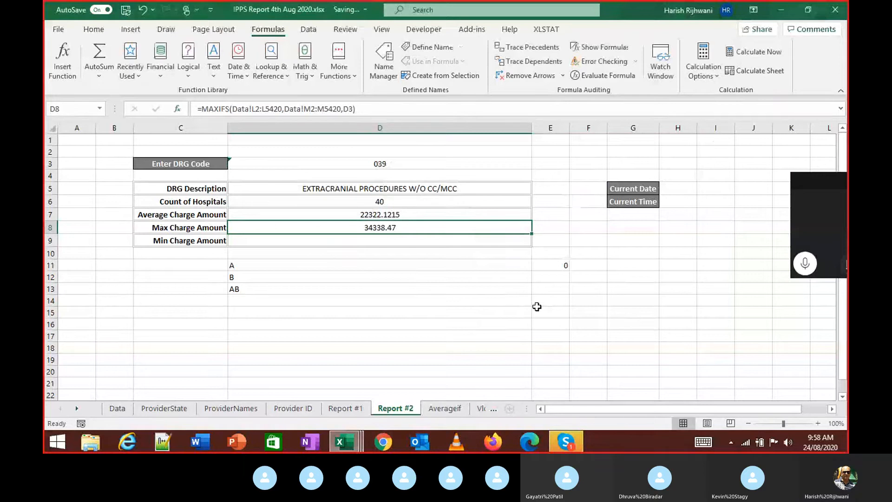
{"action": "key", "text": "F2"}
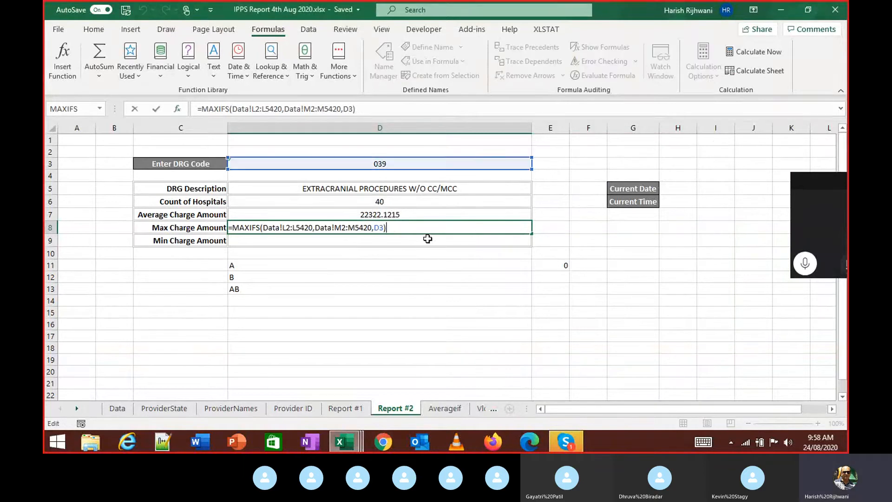
{"action": "key", "text": "Escape"}
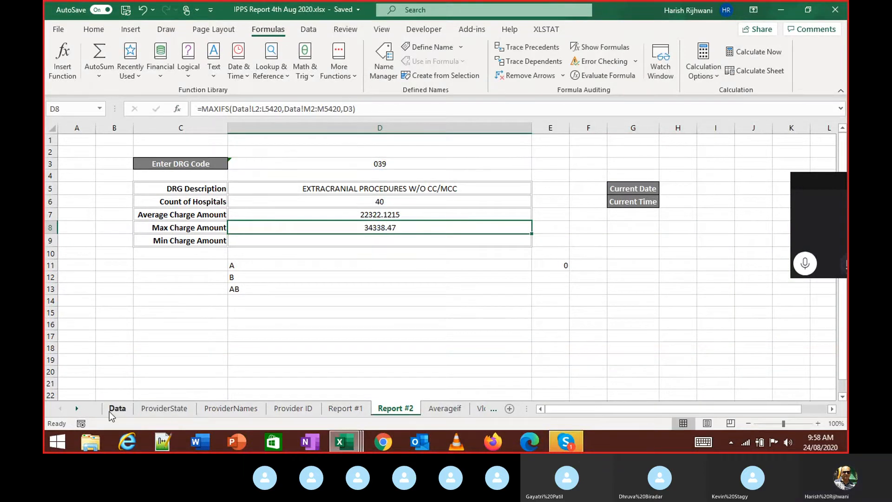
Step: Filter the DRG column on the Data sheet to show only code 039
{"action": "left_click", "coordinate": [110, 411]}
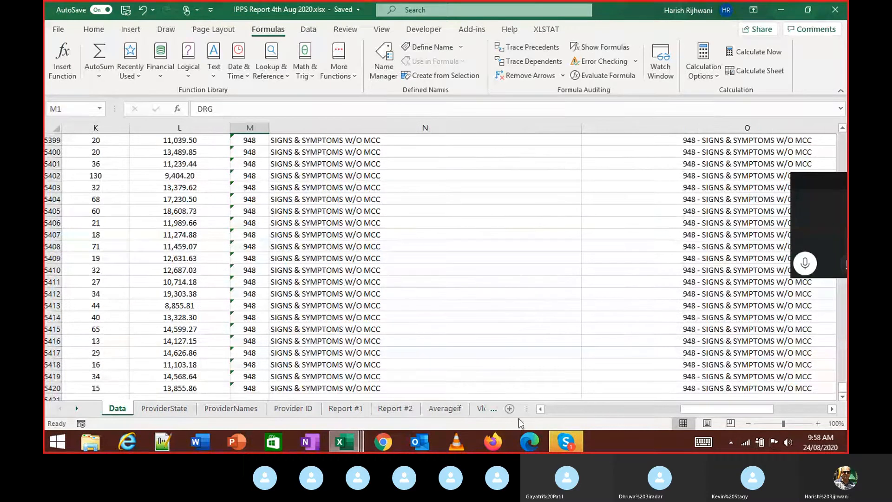
{"action": "left_click", "coordinate": [299, 338]}
{"action": "key", "text": "ctrl+Up"}
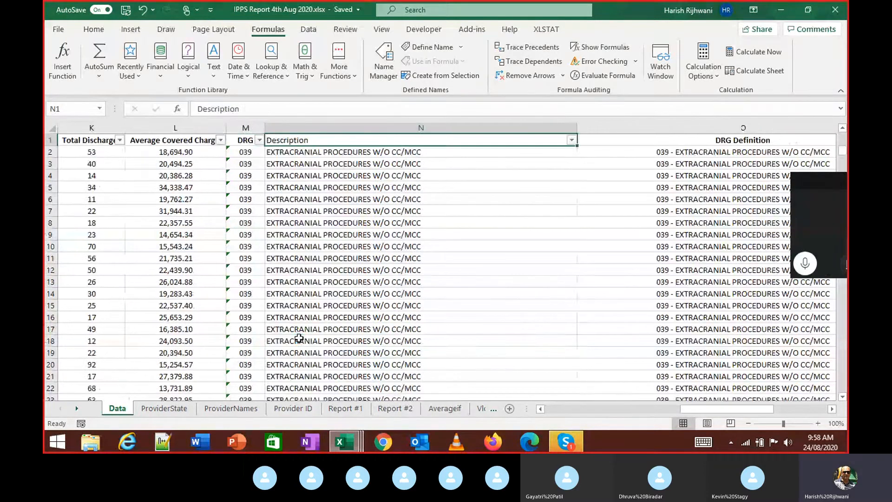
{"action": "key", "text": "Left"}
{"action": "key", "text": "alt+Down"}
{"action": "key", "text": "Down"}
{"action": "key", "text": "Down"}
{"action": "key", "text": "Down"}
{"action": "key", "text": "Down"}
{"action": "key", "text": "Down"}
{"action": "key", "text": "Down"}
{"action": "key", "text": "Down"}
{"action": "key", "text": "Down"}
{"action": "key", "text": "Up"}
{"action": "key", "text": "space"}
{"action": "key", "text": "Down"}
{"action": "key", "text": "space"}
{"action": "key", "text": "Tab"}
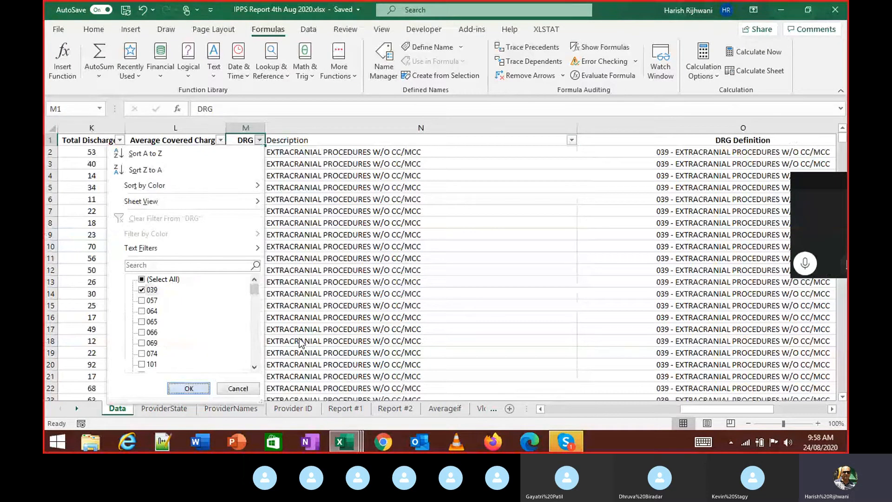
{"action": "key", "text": "Return"}
Step: Check the largest amount in the filter list of the Average Covered Charges column for the filtered DRG
{"action": "key", "text": "Down"}
{"action": "key", "text": "Left"}
{"action": "key", "text": "Up"}
{"action": "key", "text": "super+Down"}
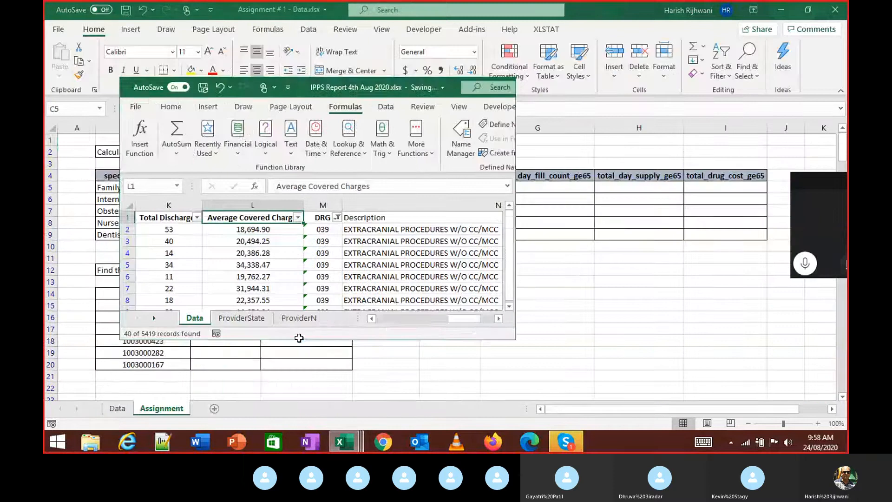
{"action": "key", "text": "Down"}
{"action": "key", "text": "super+Up"}
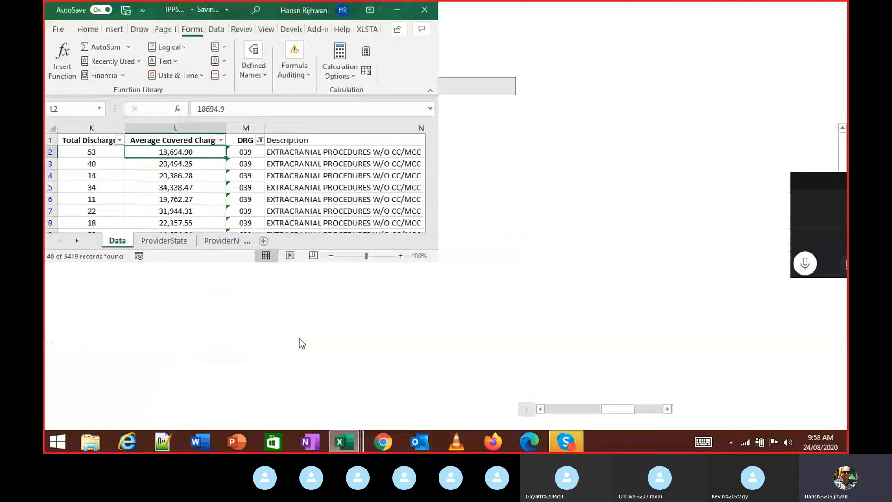
{"action": "key", "text": "Up"}
{"action": "key", "text": "alt+Down"}
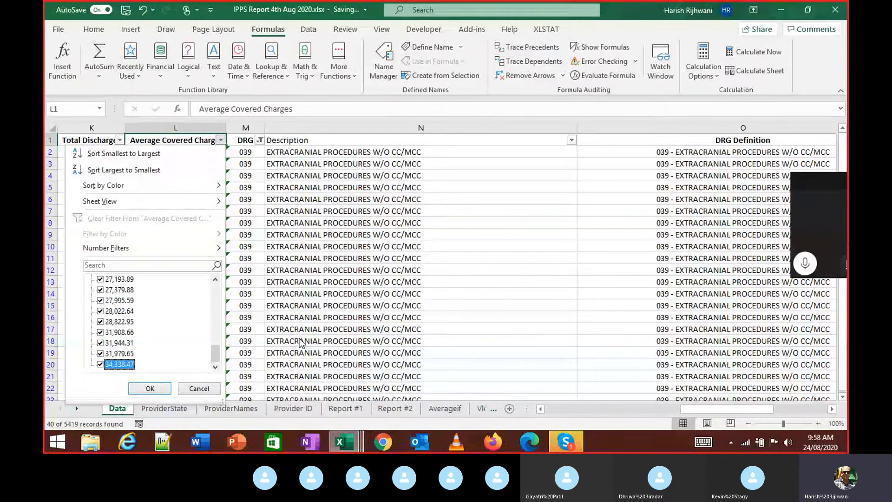
Step: Leave the filter list and reopen the MAXIFS function arguments of the Max Charge Amount cell D8 on Report #2
{"action": "key", "text": "Escape"}
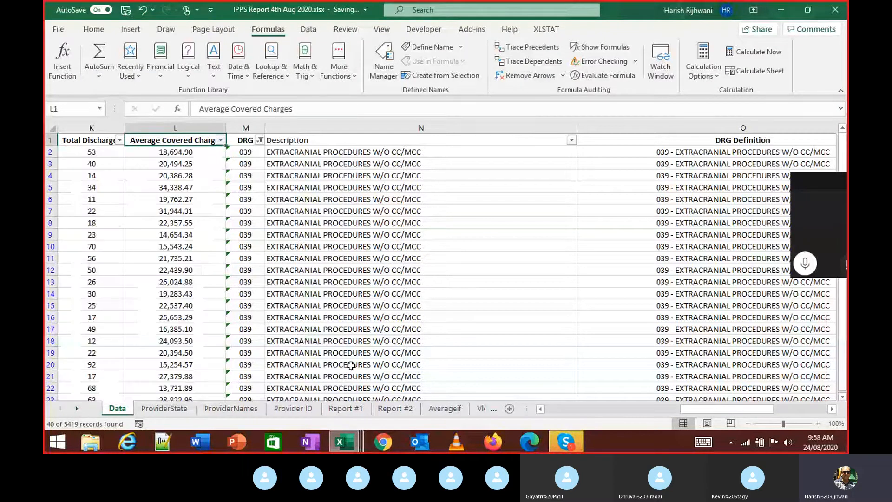
{"action": "left_click", "coordinate": [389, 408]}
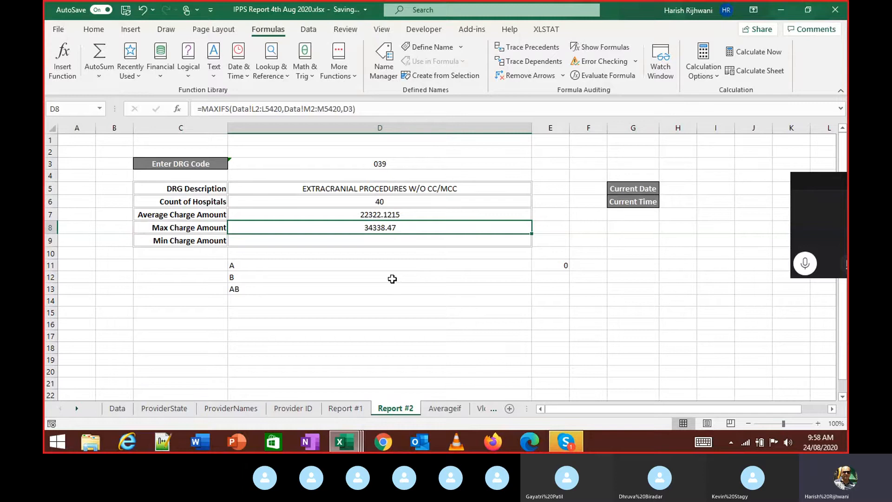
{"action": "left_click", "coordinate": [68, 62]}
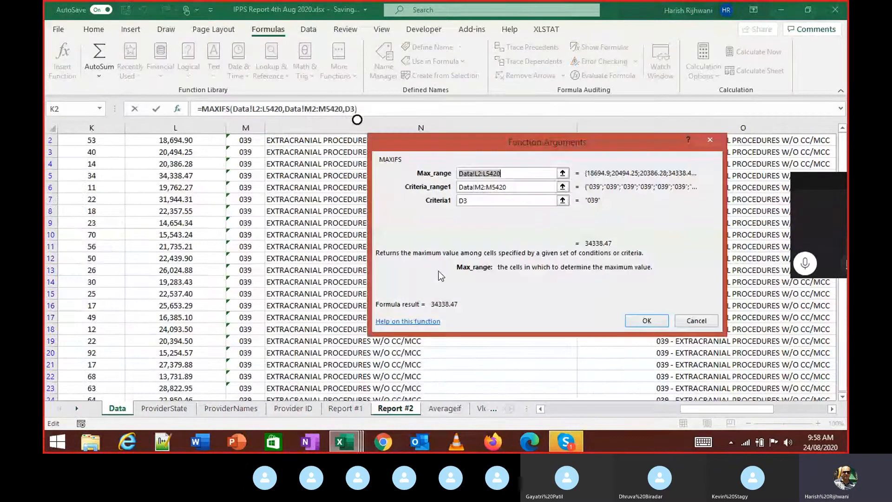
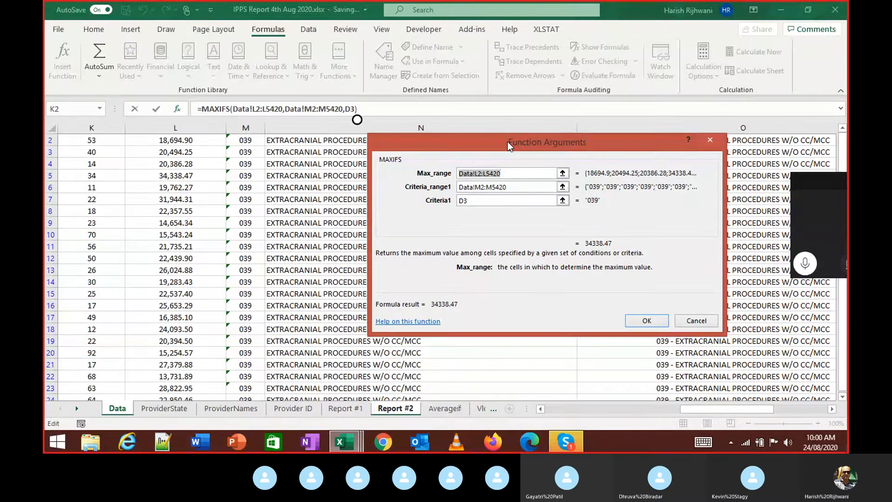
Step: Switch to Skype, send the copied screenshot of the MAXIFS arguments in the meeting chat, and return to Excel with the formula confirmed
{"action": "left_click", "coordinate": [566, 442]}
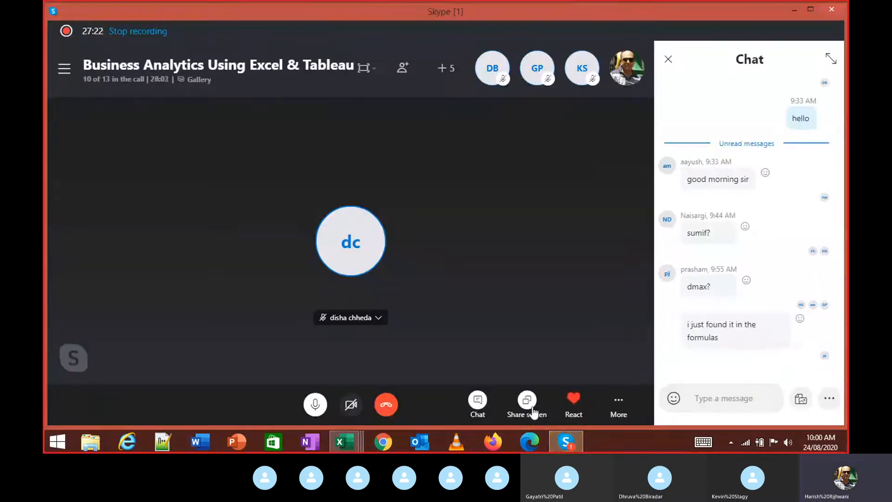
{"action": "left_click", "coordinate": [725, 396]}
{"action": "key", "text": "ctrl+v"}
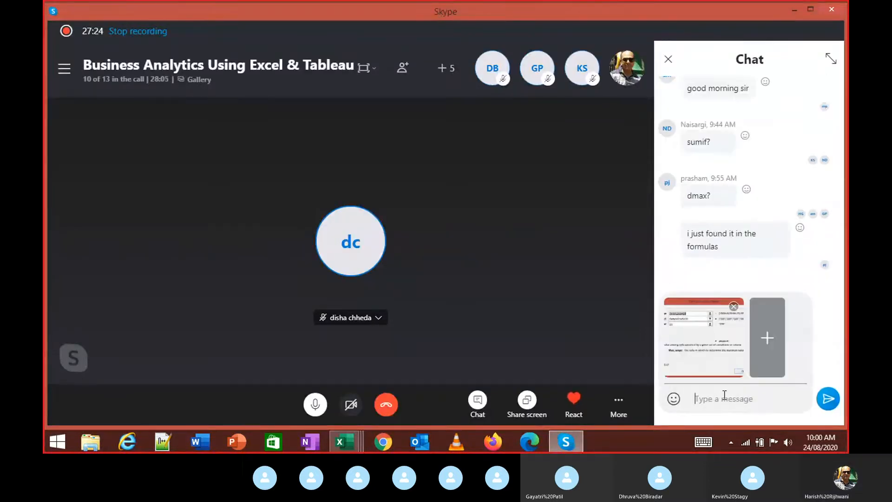
{"action": "key", "text": "Return"}
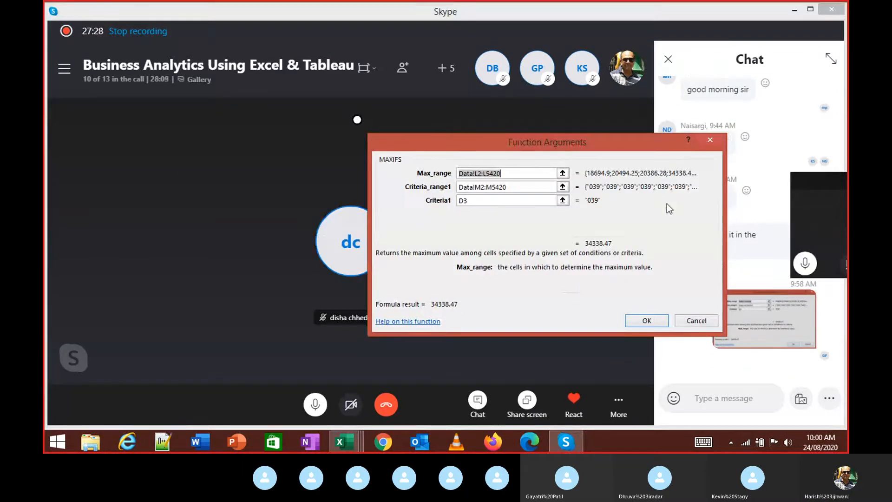
{"action": "left_click", "coordinate": [647, 321]}
{"action": "key", "text": "alt+Tab"}
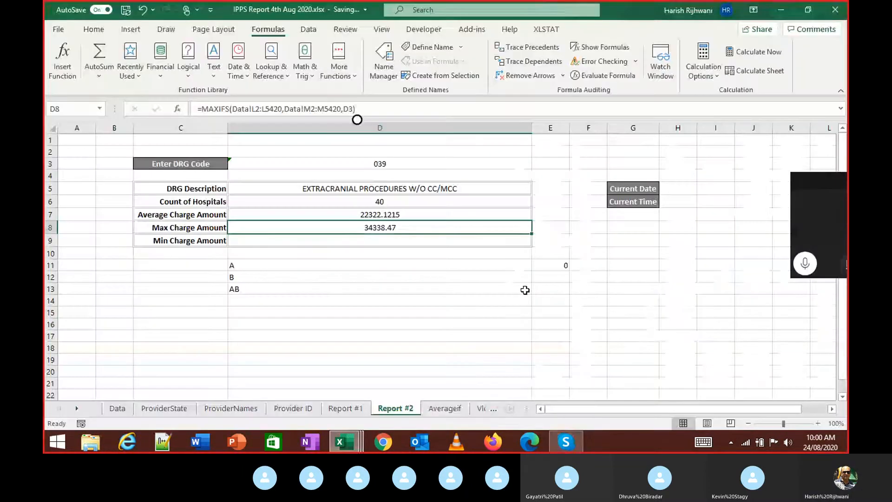
Step: Search the function list for "min" and start a MINIFS formula in the Min Charge Amount cell D9
{"action": "key", "text": "Down"}
{"action": "key", "text": "Down"}
{"action": "key", "text": "Down"}
{"action": "key", "text": "Down"}
{"action": "key", "text": "Down"}
{"action": "key", "text": "Up"}
{"action": "key", "text": "Up"}
{"action": "key", "text": "Up"}
{"action": "key", "text": "Up"}
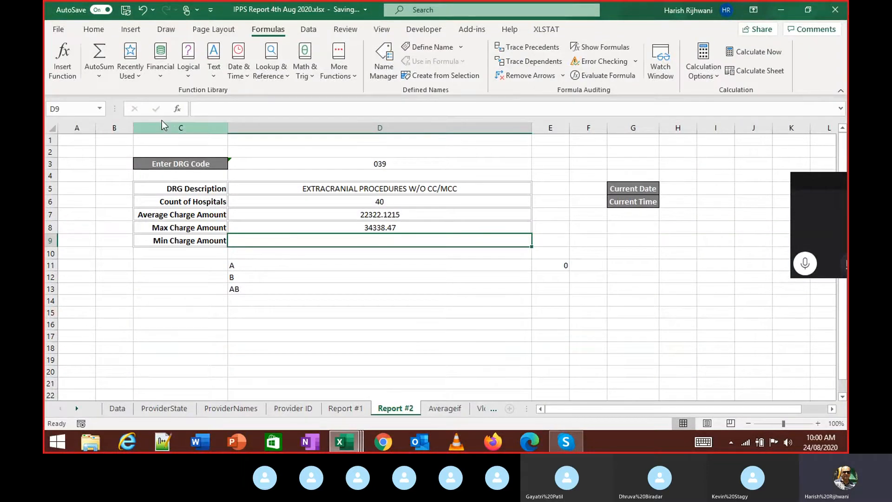
{"action": "left_click", "coordinate": [62, 59]}
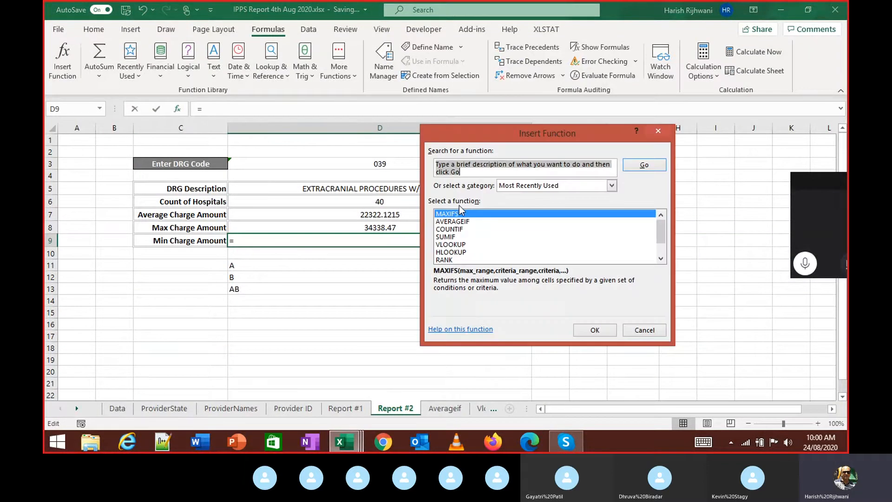
{"action": "type", "text": "mi"}
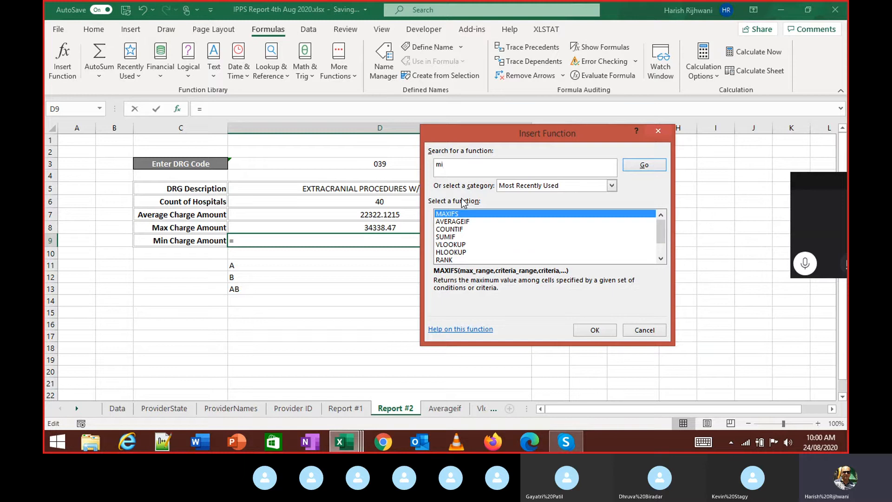
{"action": "type", "text": "n"}
{"action": "key", "text": "Return"}
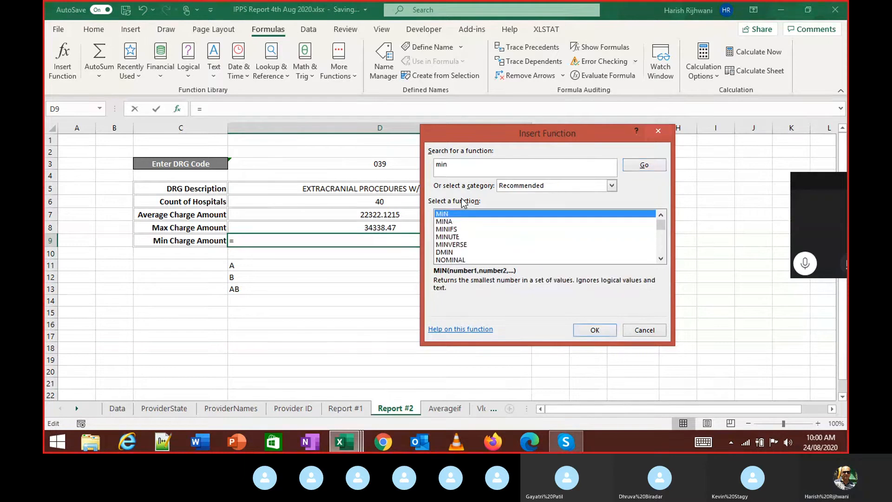
{"action": "left_click", "coordinate": [459, 230]}
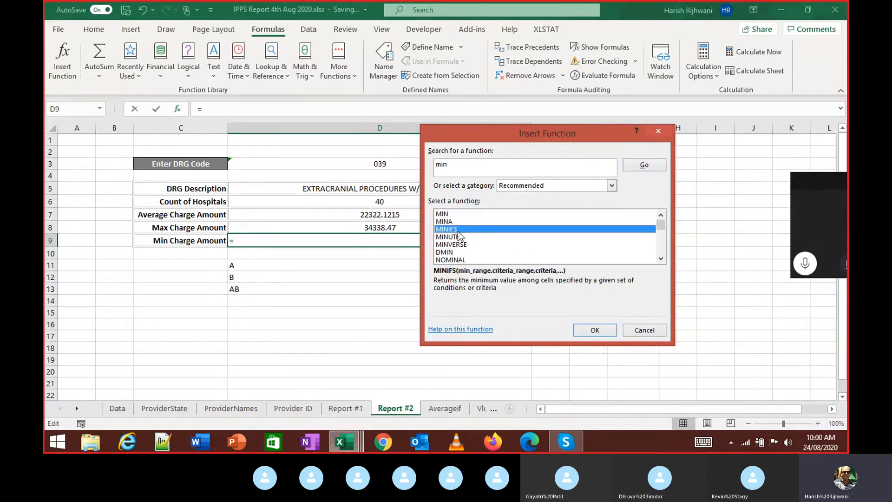
{"action": "left_click", "coordinate": [595, 330]}
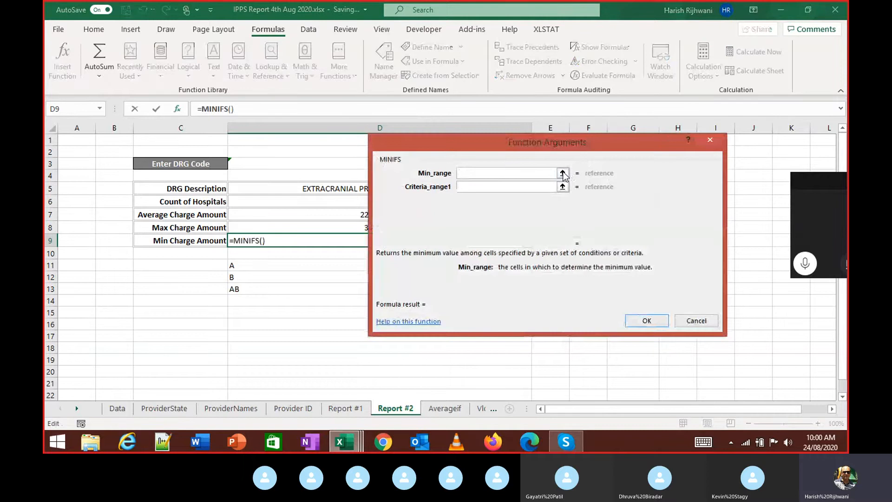
Step: Try to set the MINIFS Min_range to the filtered Average Covered Charges in L2:L41 of the Data sheet
{"action": "left_click", "coordinate": [563, 173]}
{"action": "left_click", "coordinate": [117, 409]}
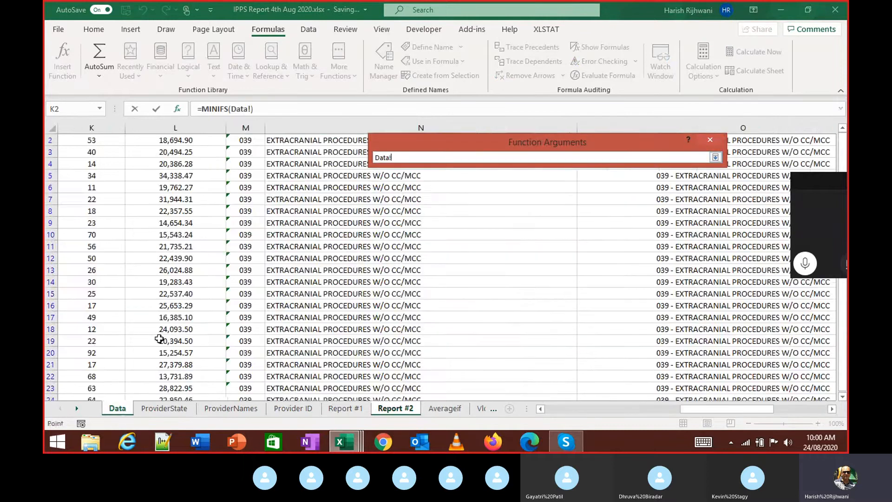
{"action": "left_click", "coordinate": [230, 237]}
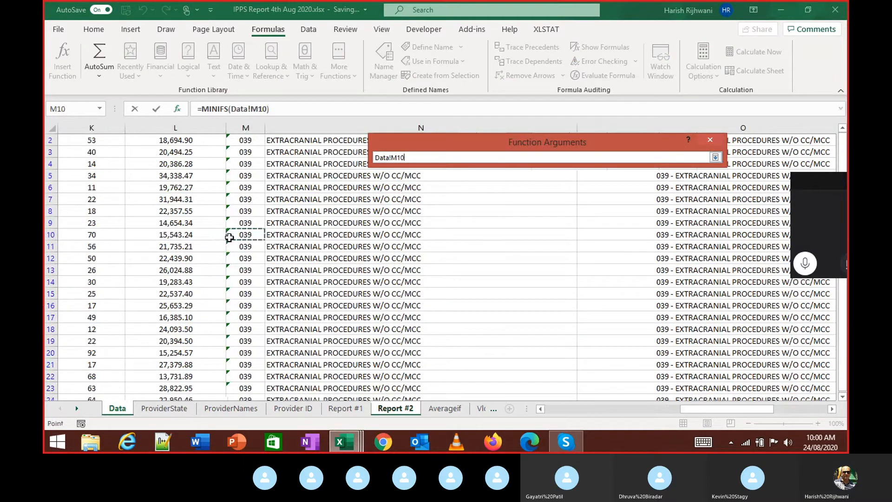
{"action": "key", "text": "ctrl+Up"}
{"action": "key", "text": "Down"}
{"action": "key", "text": "Left"}
{"action": "key", "text": "ctrl+shift+Down"}
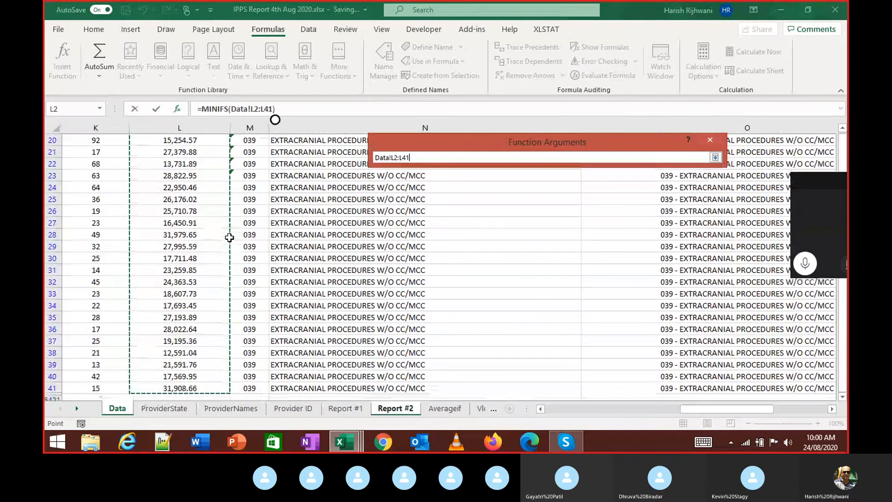
{"action": "key", "text": "Return"}
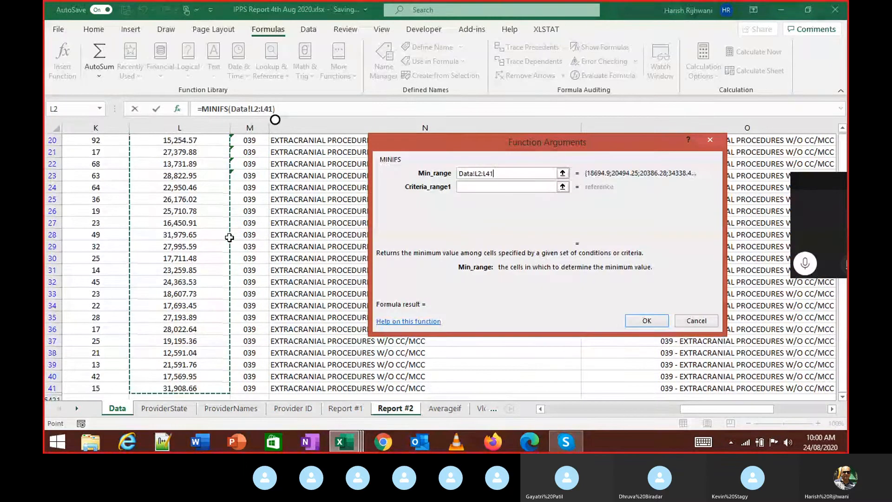
Step: Try to pick the DRG column of the Data sheet as Criteria_range1, and discard the unfinished MINIFS formula
{"action": "left_click", "coordinate": [563, 186]}
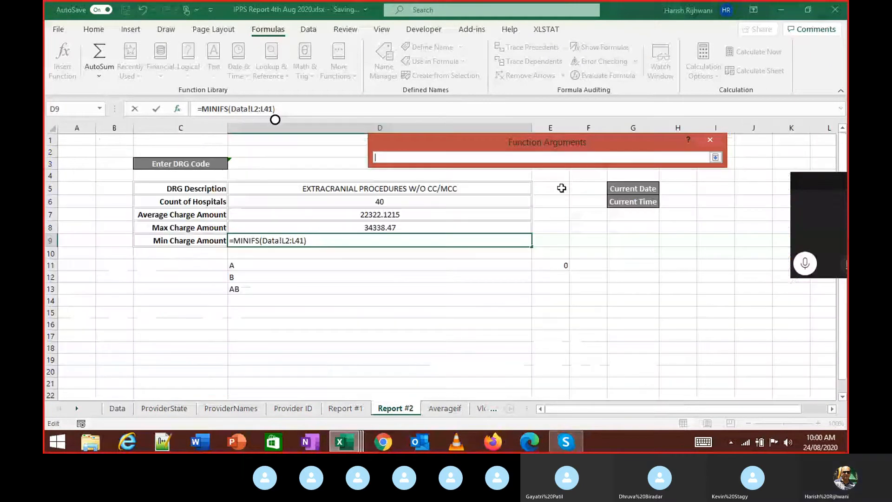
{"action": "left_click", "coordinate": [118, 408]}
{"action": "key", "text": "Down"}
{"action": "key", "text": "Right"}
{"action": "key", "text": "Right"}
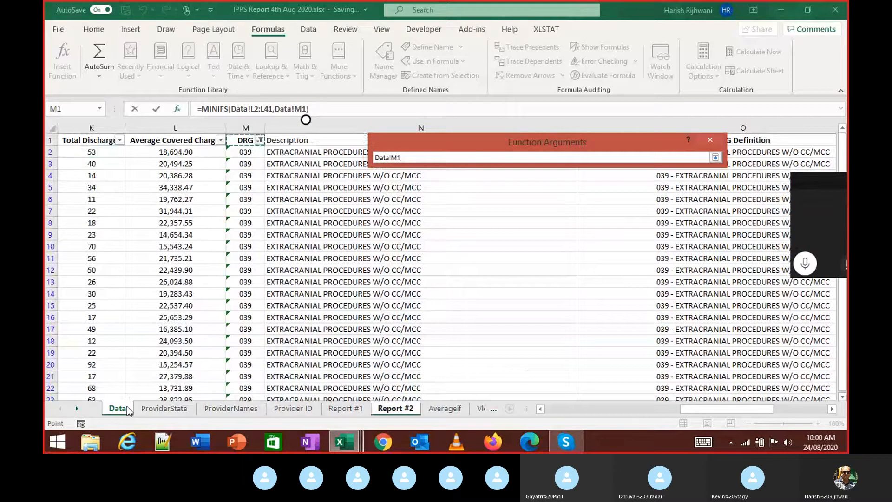
{"action": "key", "text": "Escape"}
{"action": "key", "text": "Escape"}
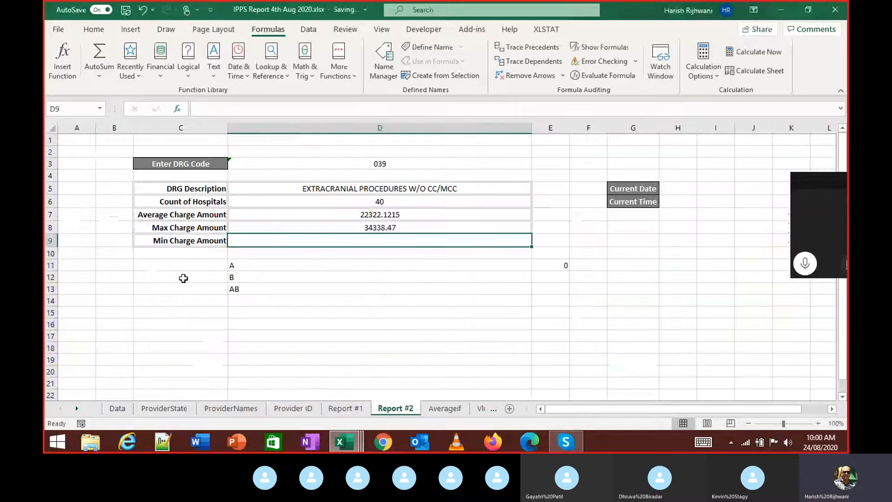
Step: Clear the filter from the DRG column on the Data sheet
{"action": "key", "text": "ctrl+Page_Up"}
{"action": "key", "text": "ctrl+Page_Up"}
{"action": "key", "text": "ctrl+Page_Up"}
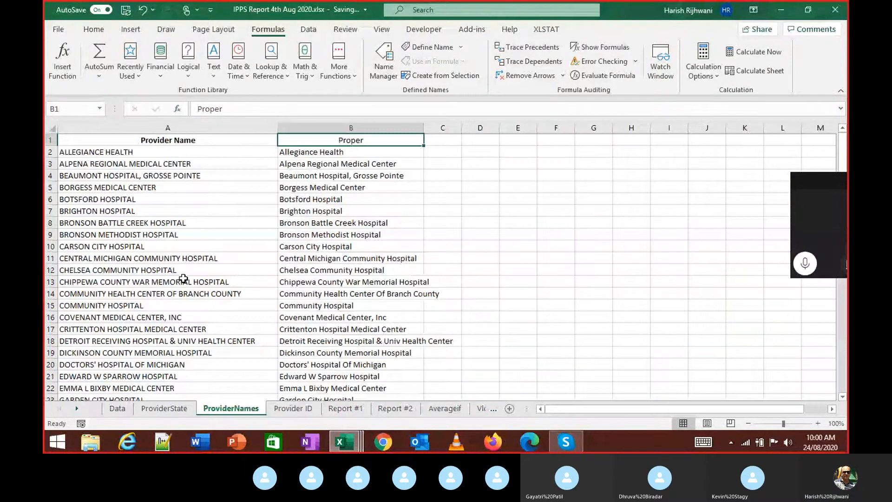
{"action": "key", "text": "ctrl+Page_Up"}
{"action": "key", "text": "ctrl+Page_Up"}
{"action": "key", "text": "alt+Down"}
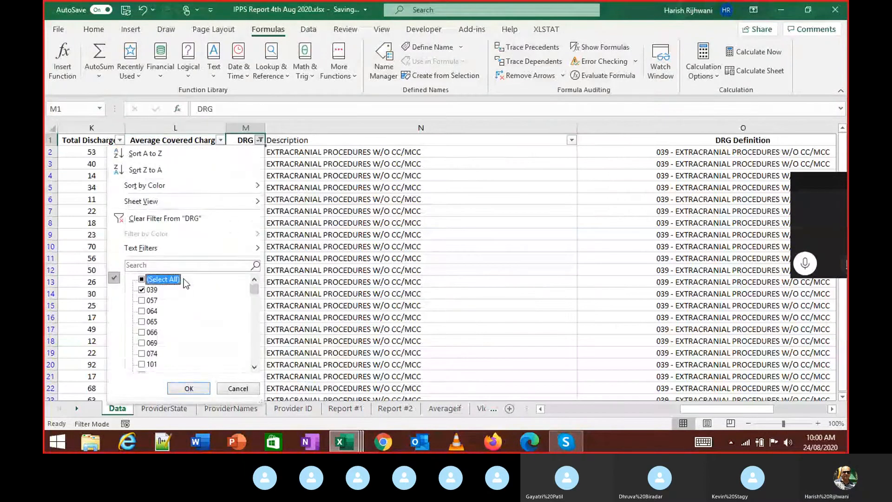
{"action": "key", "text": "Escape"}
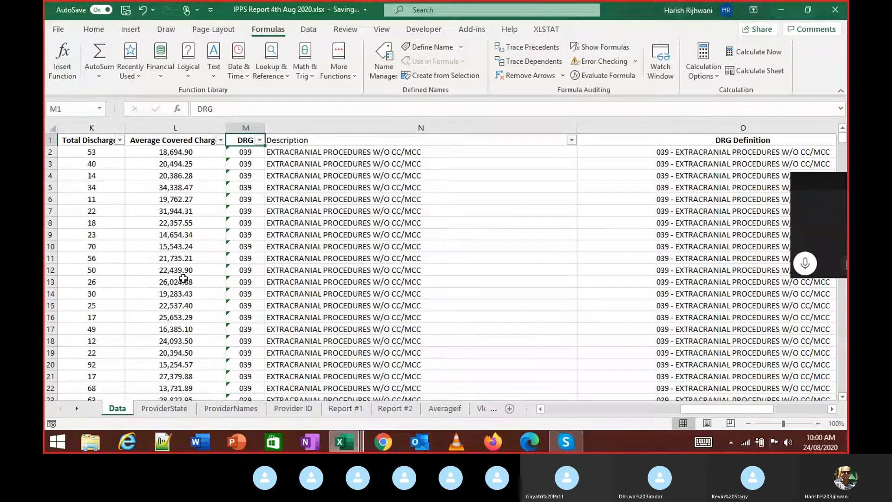
Step: Insert a MINIFS function in D9 of Report #2 with Min_range set to the Average Covered Charges in L2:L5420 of the Data sheet
{"action": "left_click", "coordinate": [389, 410]}
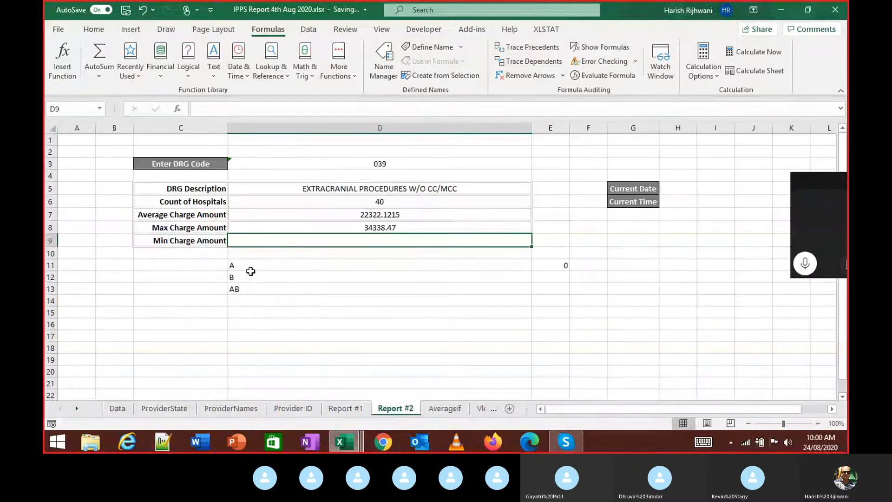
{"action": "left_click", "coordinate": [58, 29]}
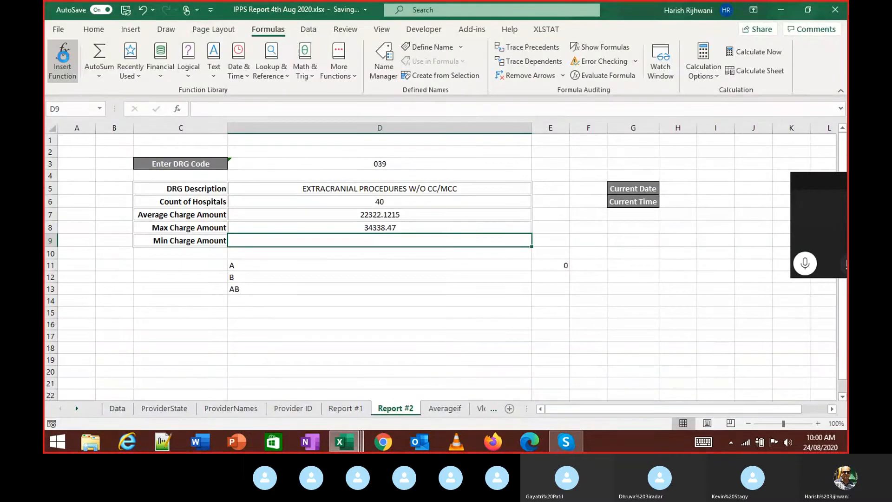
{"action": "left_click", "coordinate": [62, 56]}
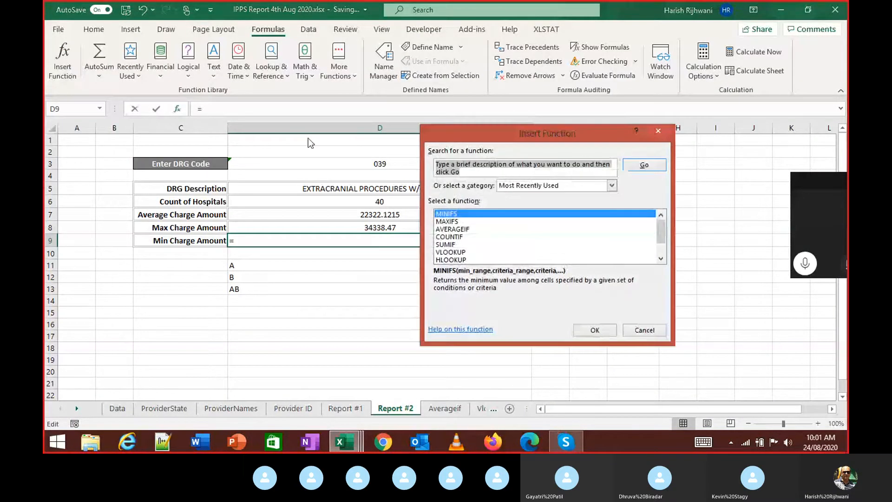
{"action": "left_click", "coordinate": [593, 331]}
{"action": "left_click", "coordinate": [563, 175]}
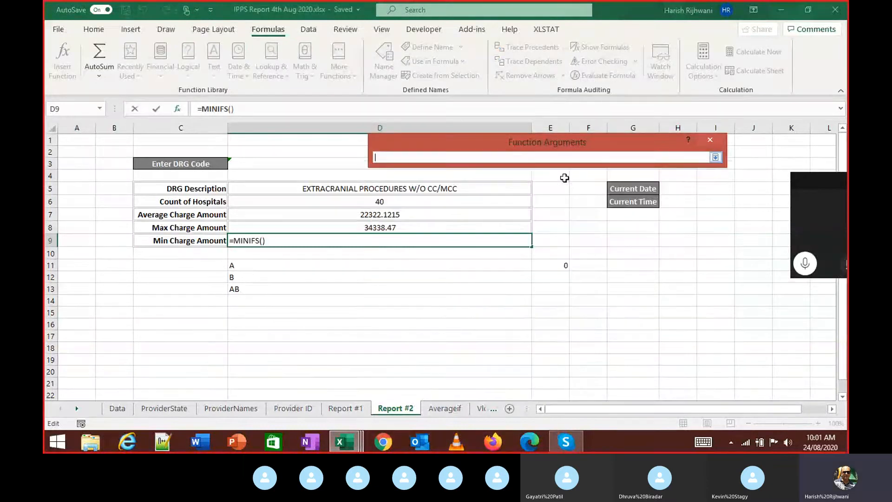
{"action": "left_click", "coordinate": [124, 409]}
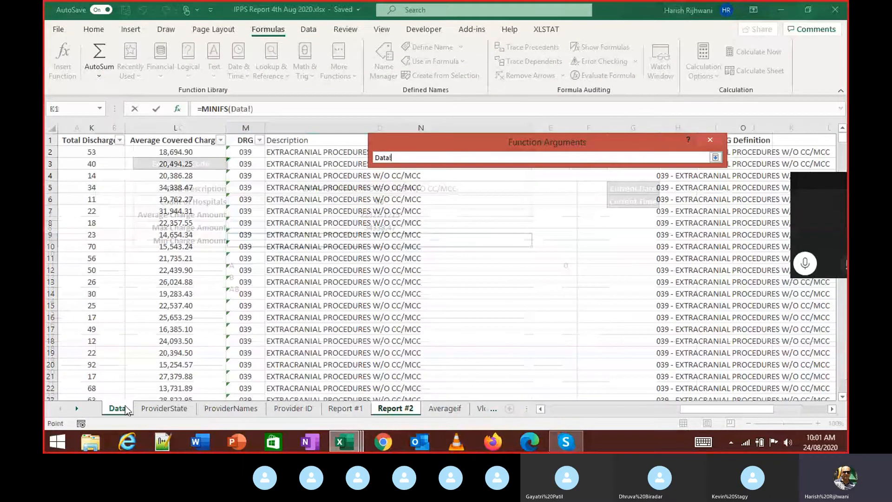
{"action": "left_click", "coordinate": [179, 152]}
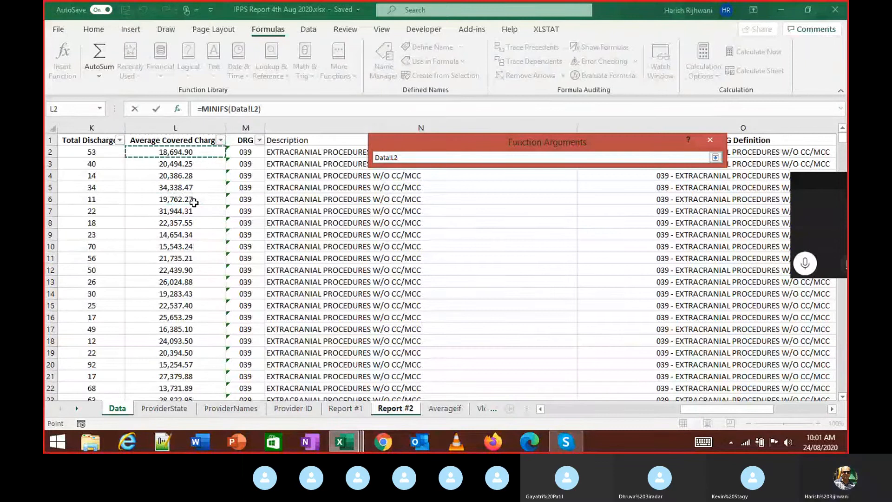
{"action": "key", "text": "ctrl+shift+Down"}
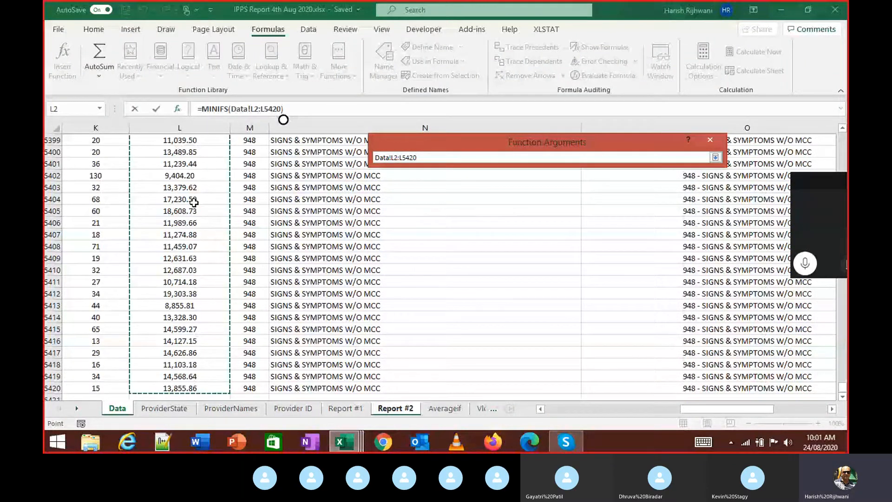
{"action": "key", "text": "Return"}
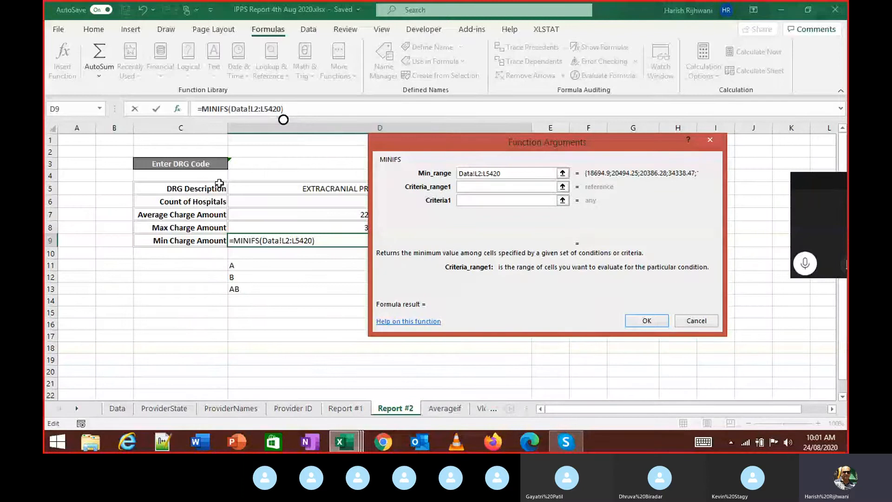
Step: Complete the MINIFS formula in D9 with Criteria_range1 set to Data!M2:M5420 and Criteria1 set to the DRG code in D3
{"action": "left_click", "coordinate": [115, 409]}
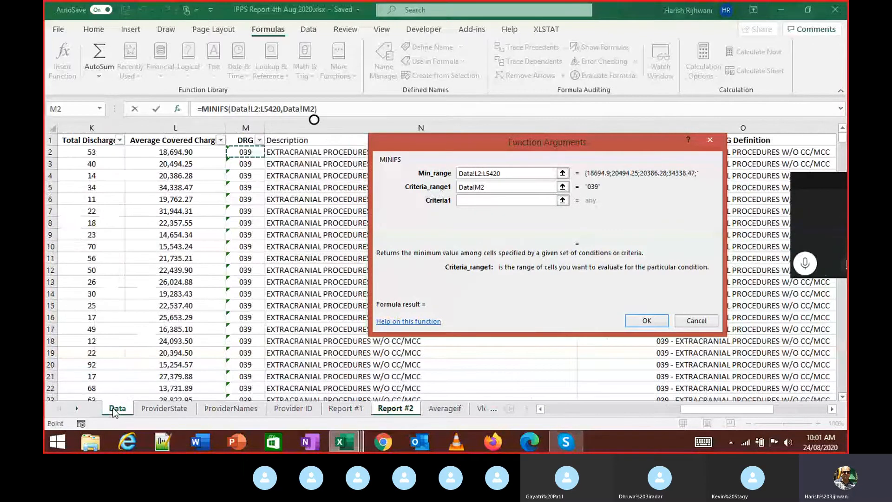
{"action": "key", "text": "ctrl+shift+Down"}
{"action": "key", "text": "Tab"}
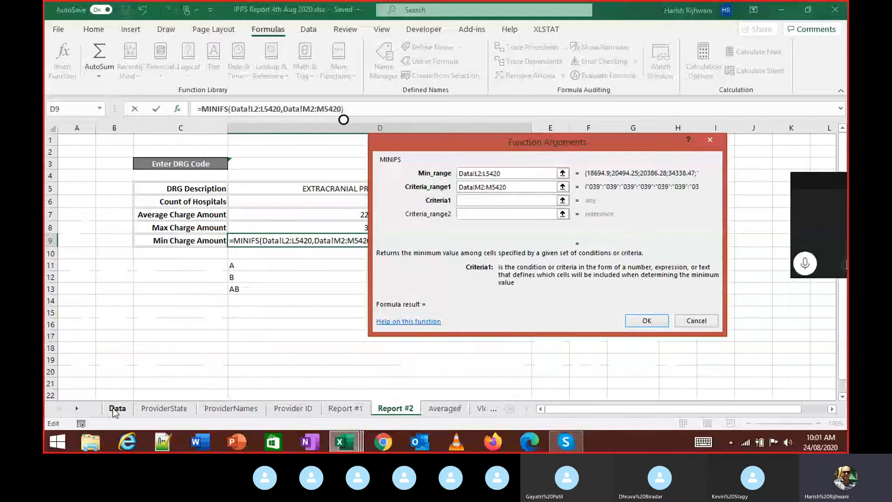
{"action": "left_click", "coordinate": [306, 160]}
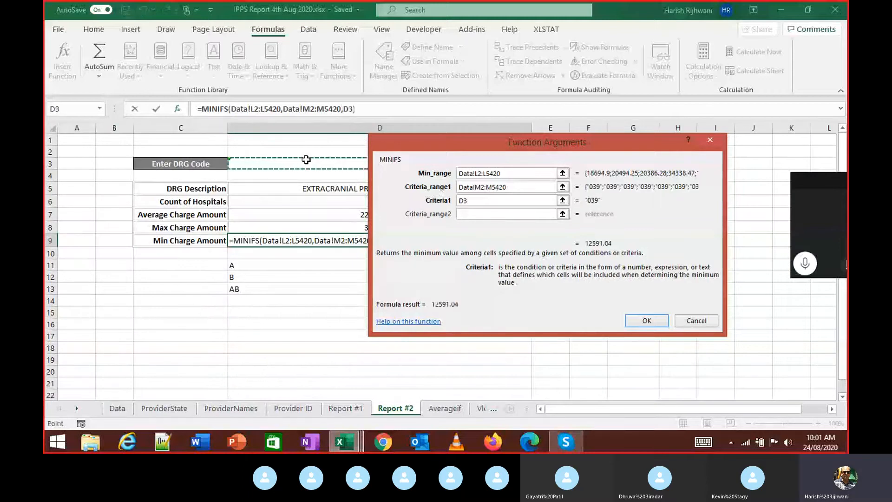
{"action": "left_click", "coordinate": [651, 319]}
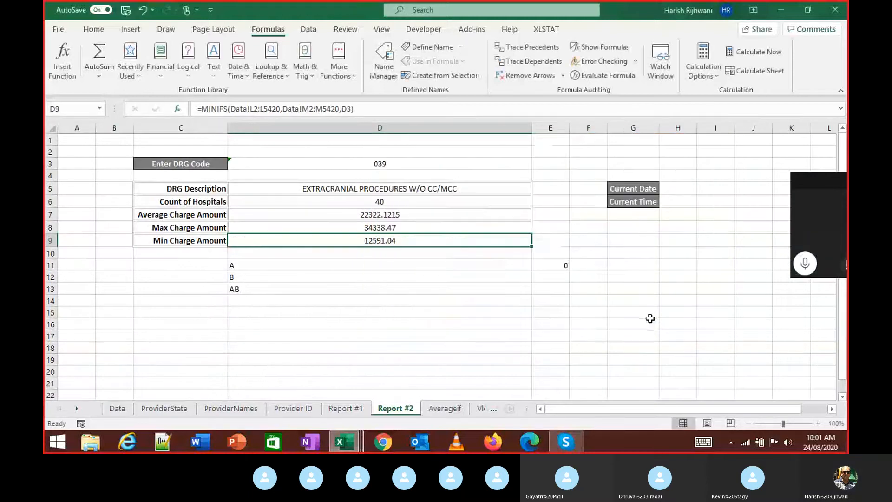
Step: Change the DRG code in D3 of Report #2 to 246
{"action": "left_click", "coordinate": [395, 160]}
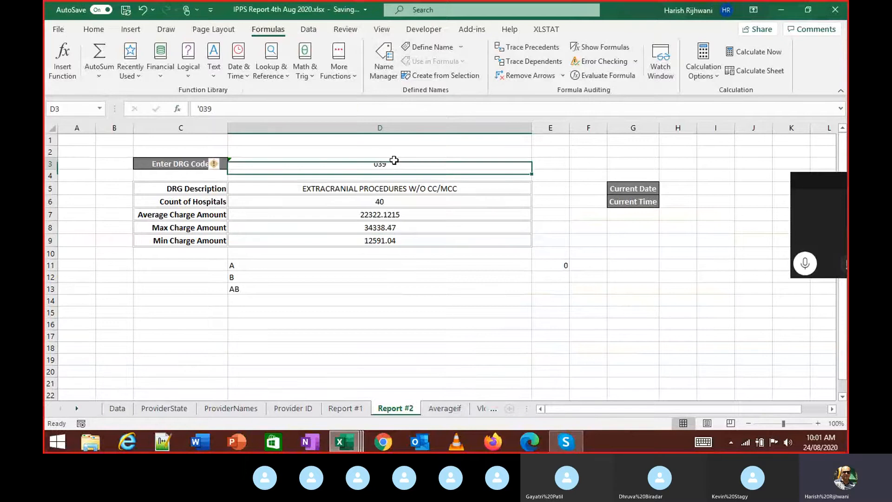
{"action": "type", "text": "246"}
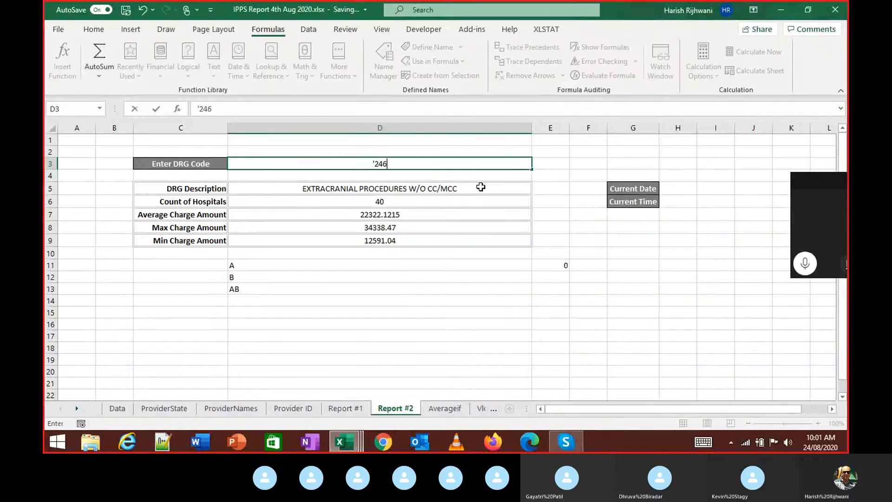
{"action": "key", "text": "Return"}
Step: Reduce the average, max and min charge amounts in D7:D9 to two decimal places
{"action": "key", "text": "Down"}
{"action": "key", "text": "Down"}
{"action": "key", "text": "Down"}
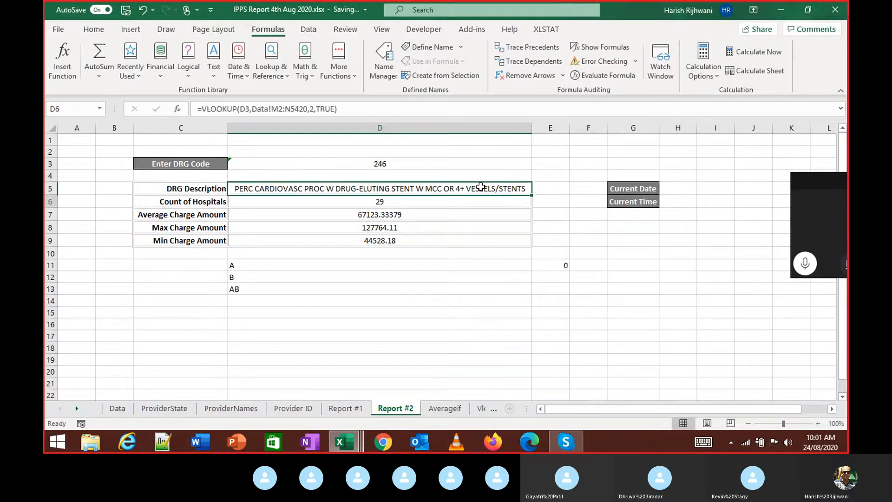
{"action": "key", "text": "shift+Down"}
{"action": "key", "text": "shift+Down"}
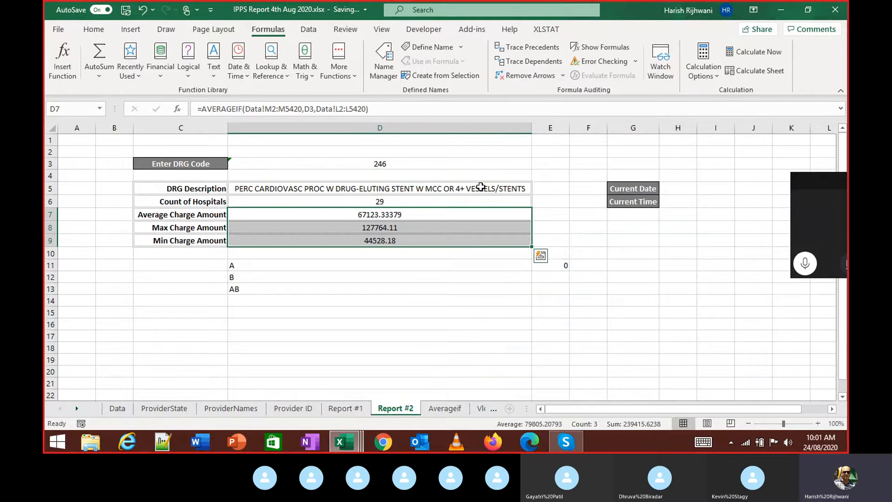
{"action": "left_click", "coordinate": [93, 29]}
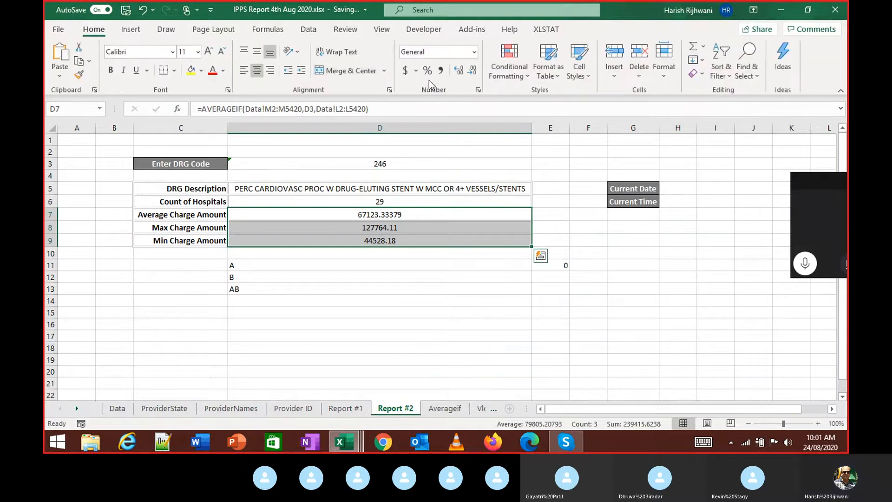
{"action": "left_click", "coordinate": [472, 70]}
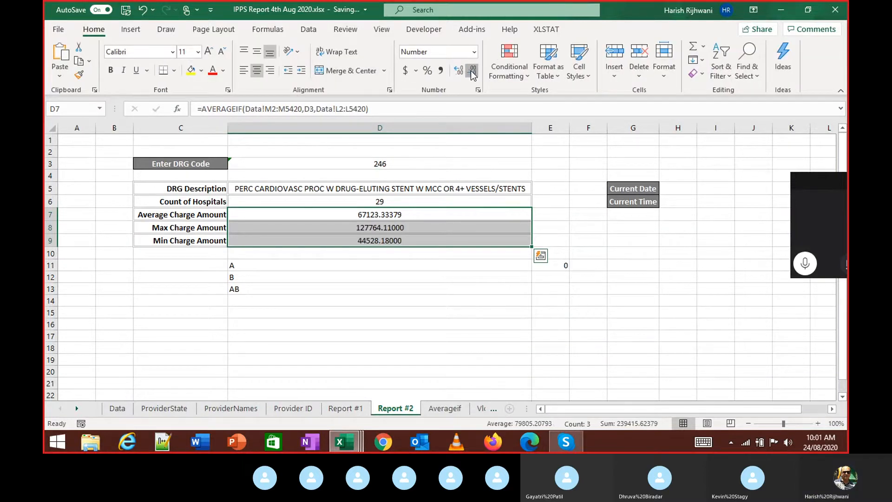
{"action": "left_click", "coordinate": [473, 71]}
{"action": "left_click", "coordinate": [472, 71]}
{"action": "left_click", "coordinate": [472, 70]}
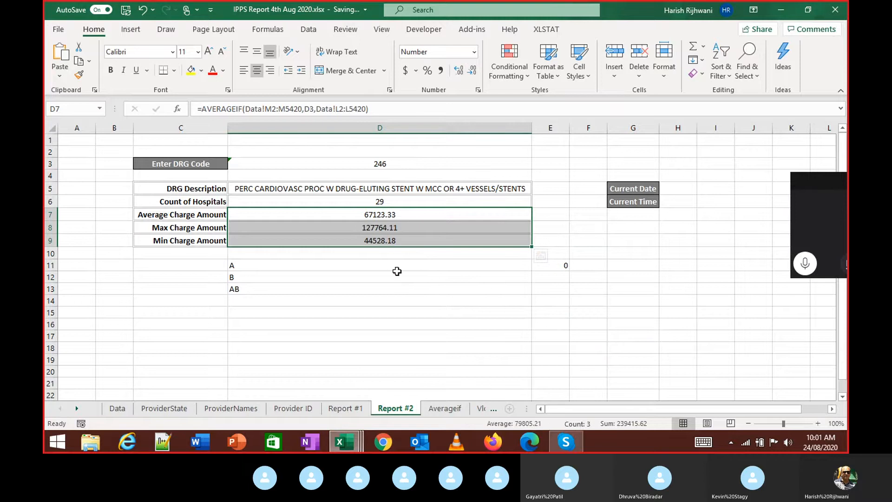
Step: Format the charge amounts in D7:D9 as Currency with the $ symbol and two decimal places
{"action": "left_click", "coordinate": [406, 71]}
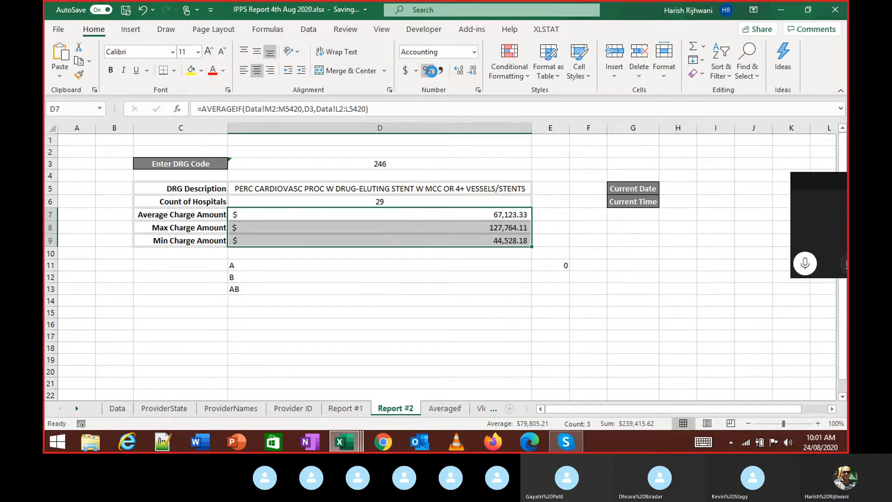
{"action": "key", "text": "ctrl+z"}
{"action": "left_click", "coordinate": [474, 52]}
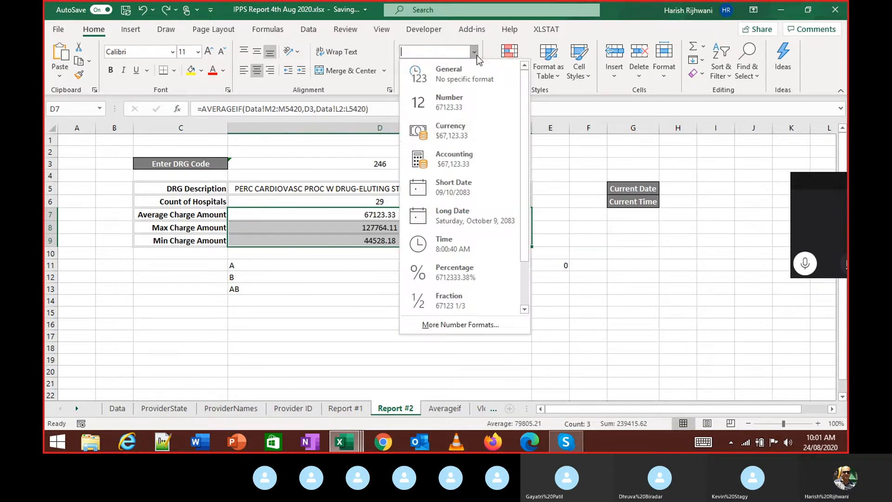
{"action": "left_click", "coordinate": [464, 324]}
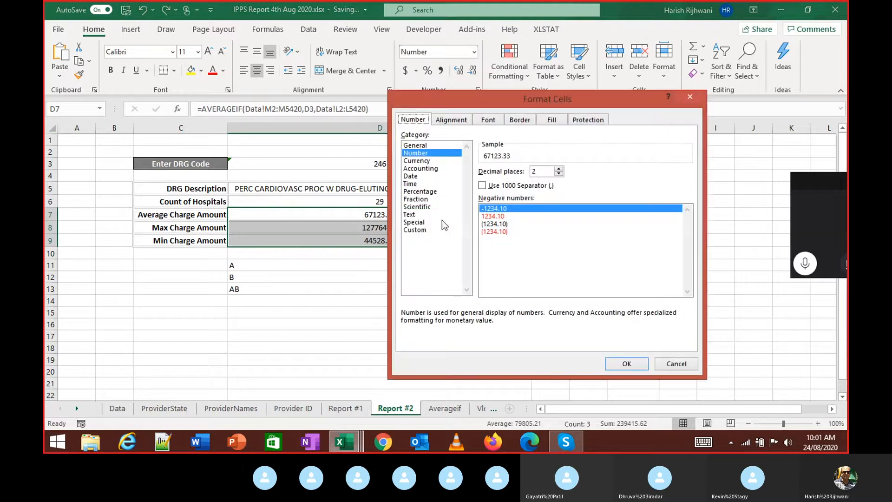
{"action": "left_click", "coordinate": [424, 160]}
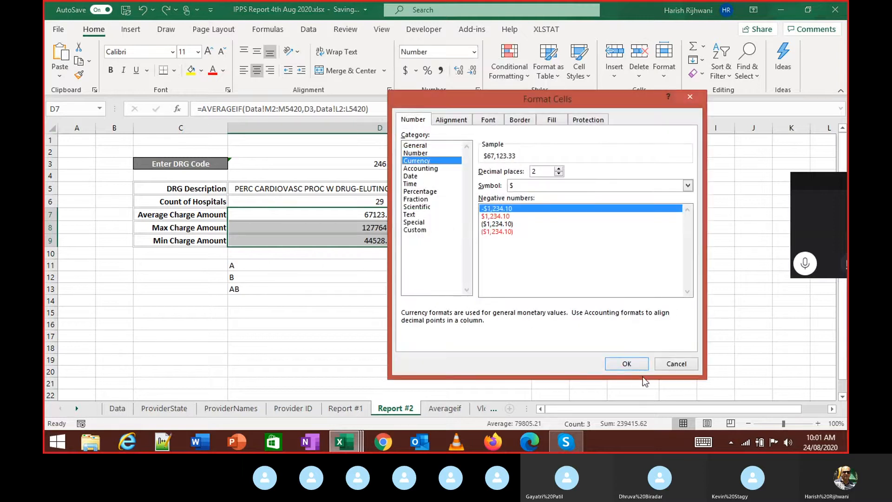
{"action": "left_click", "coordinate": [627, 364]}
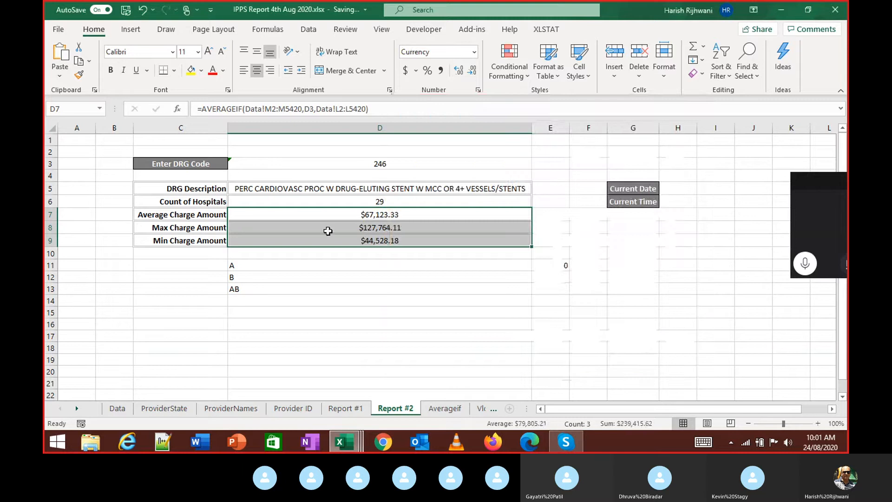
Step: Insert today's date, 24/08/2020, as a static value in H5 beside the Current Date label
{"action": "left_click", "coordinate": [346, 276]}
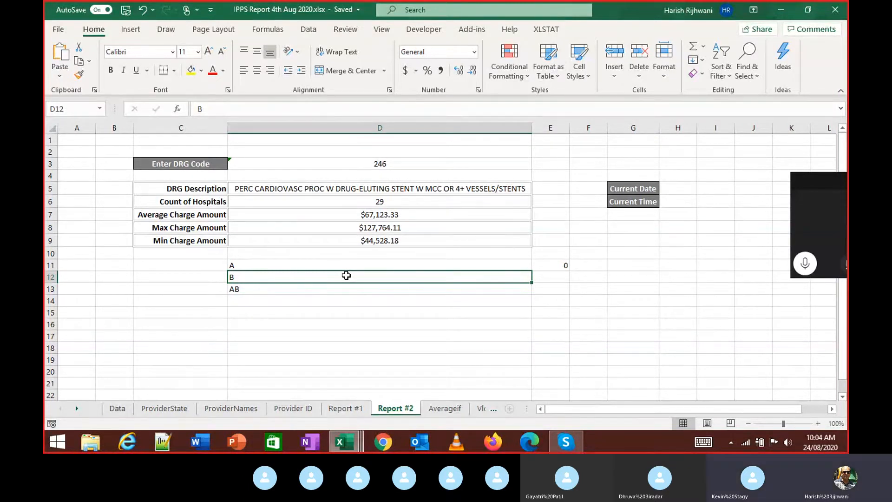
{"action": "key", "text": "Up"}
{"action": "key", "text": "Up"}
{"action": "key", "text": "Up"}
{"action": "key", "text": "Up"}
{"action": "key", "text": "Up"}
{"action": "key", "text": "Up"}
{"action": "key", "text": "Up"}
{"action": "key", "text": "Up"}
{"action": "key", "text": "Up"}
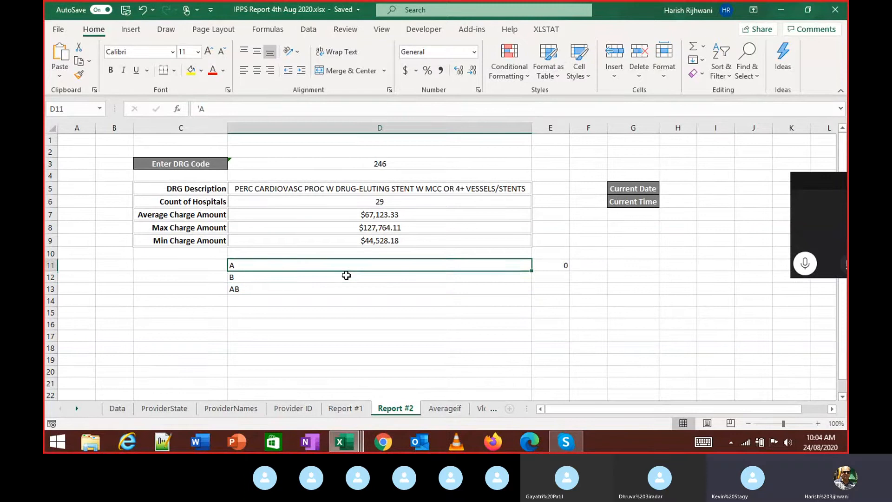
{"action": "key", "text": "Right"}
{"action": "key", "text": "Right"}
{"action": "key", "text": "Down"}
{"action": "key", "text": "Right"}
{"action": "key", "text": "Right"}
{"action": "key", "text": "Down"}
{"action": "key", "text": "Left"}
{"action": "key", "text": "Right"}
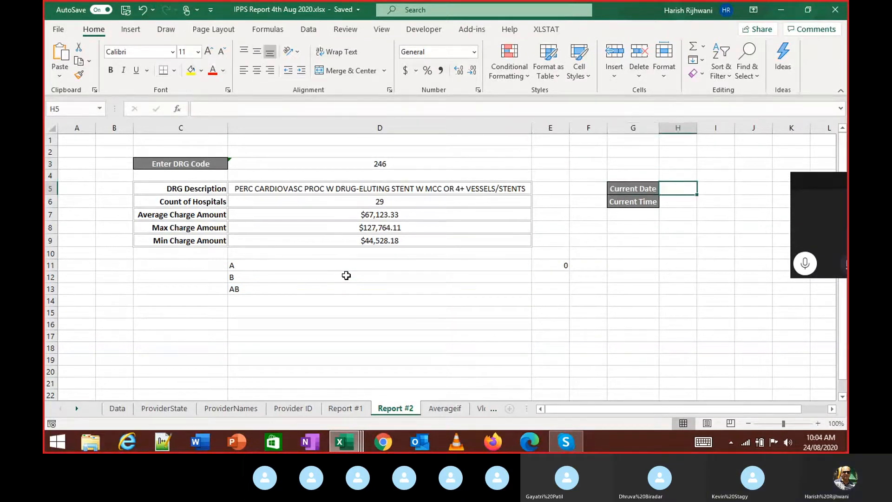
{"action": "key", "text": "Left"}
{"action": "key", "text": "Right"}
{"action": "key", "text": "Right"}
{"action": "key", "text": "Left"}
{"action": "key", "text": "Left"}
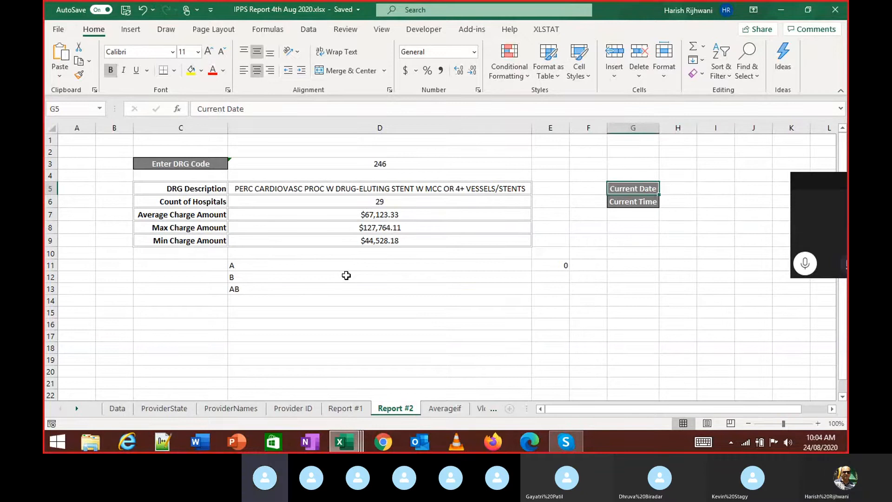
{"action": "key", "text": "Right"}
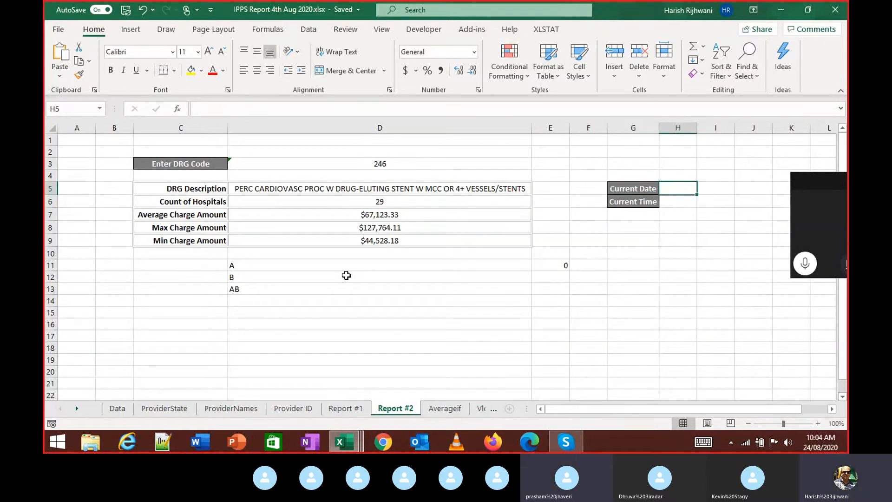
{"action": "key", "text": "ctrl+semicolon"}
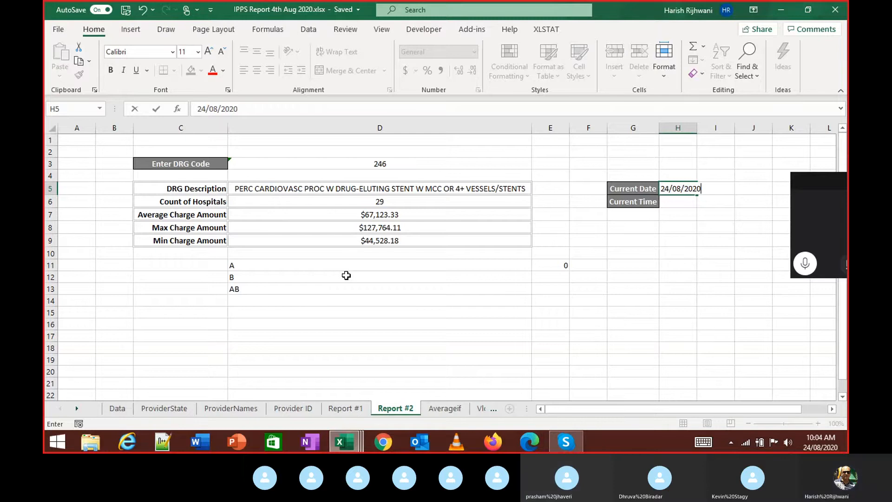
{"action": "key", "text": "Escape"}
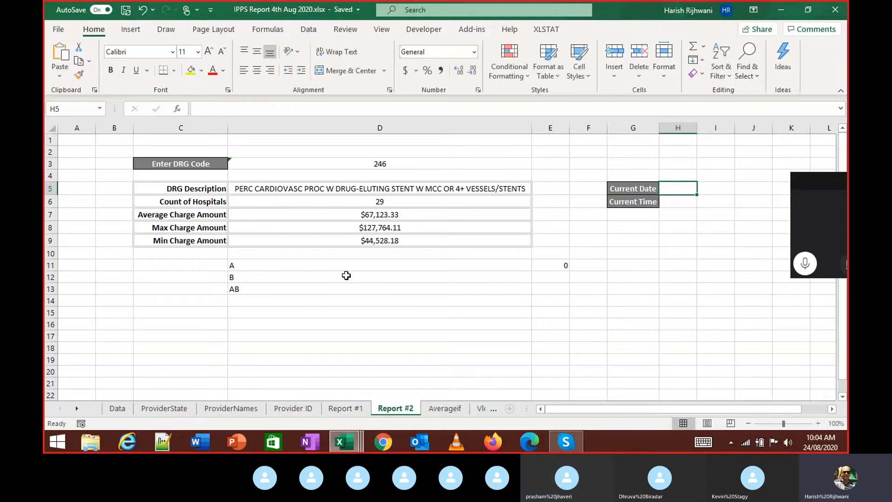
{"action": "key", "text": "ctrl+semicolon"}
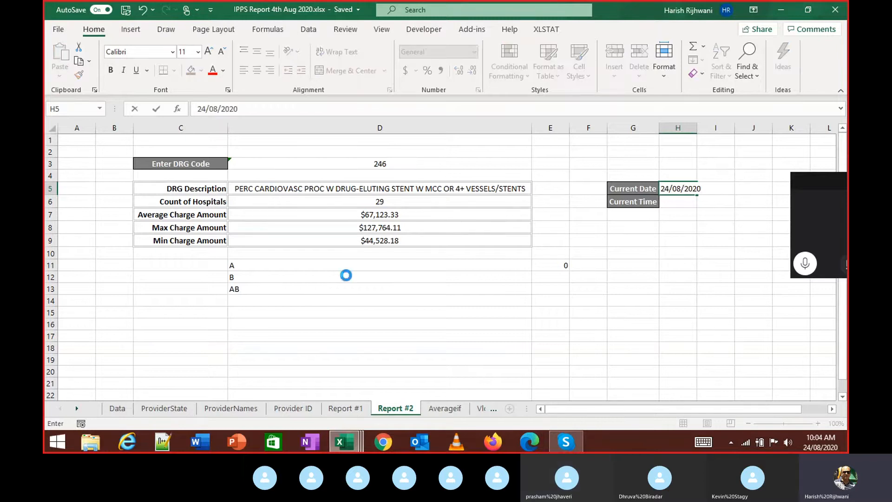
Step: Enter the current date 24/08/2020 in H5 and the current time 10:04 AM in H6
{"action": "key", "text": "Return"}
{"action": "key", "text": "Up"}
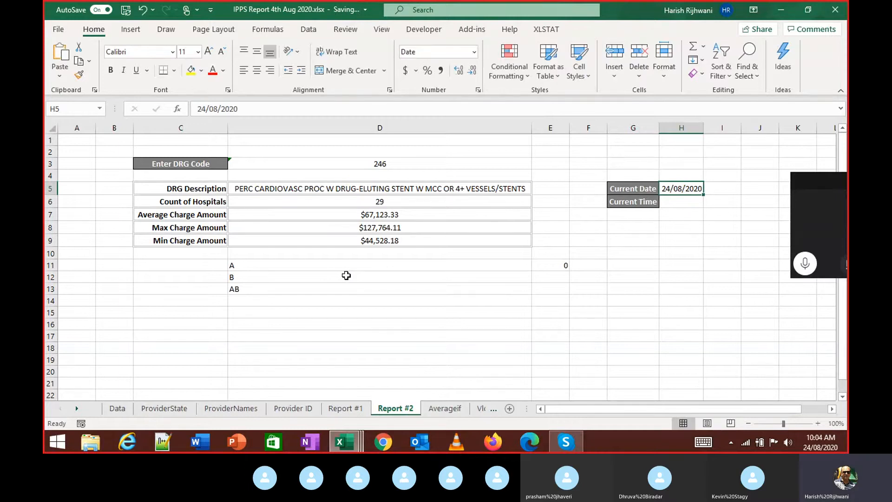
{"action": "key", "text": "Down"}
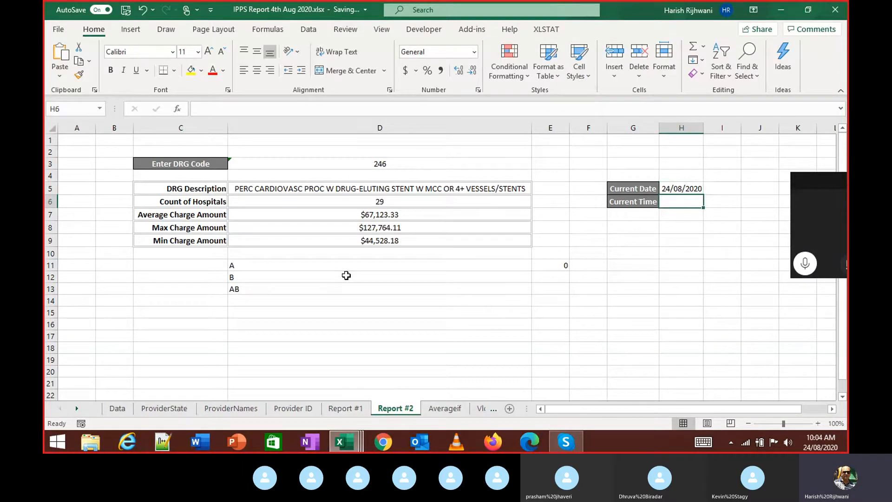
{"action": "key", "text": "ctrl+shift+semicolon"}
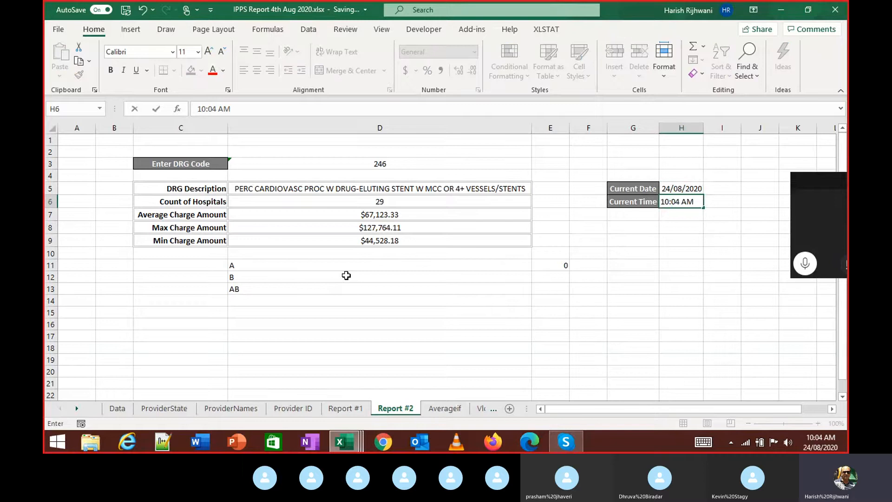
{"action": "key", "text": "Return"}
{"action": "key", "text": "Up"}
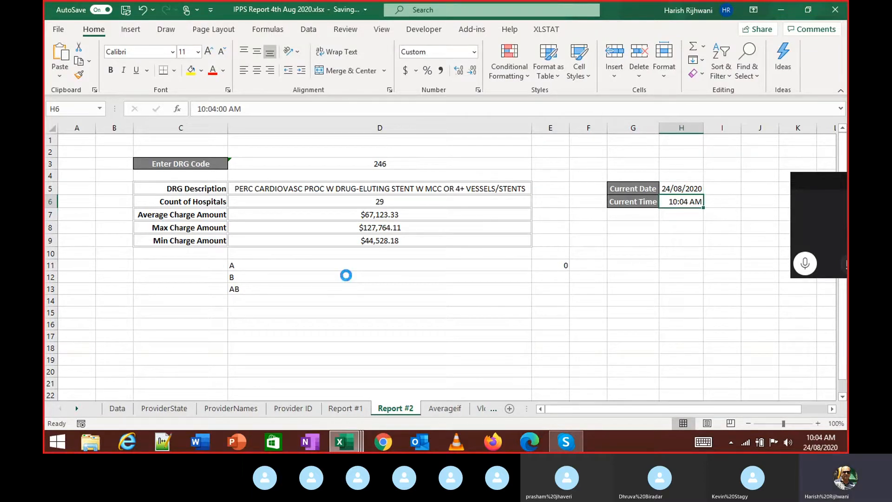
Step: Undo the date and time entries in H5 and H6 and the currency formatting of the charge amounts
{"action": "key", "text": "Delete"}
{"action": "key", "text": "ctrl+z"}
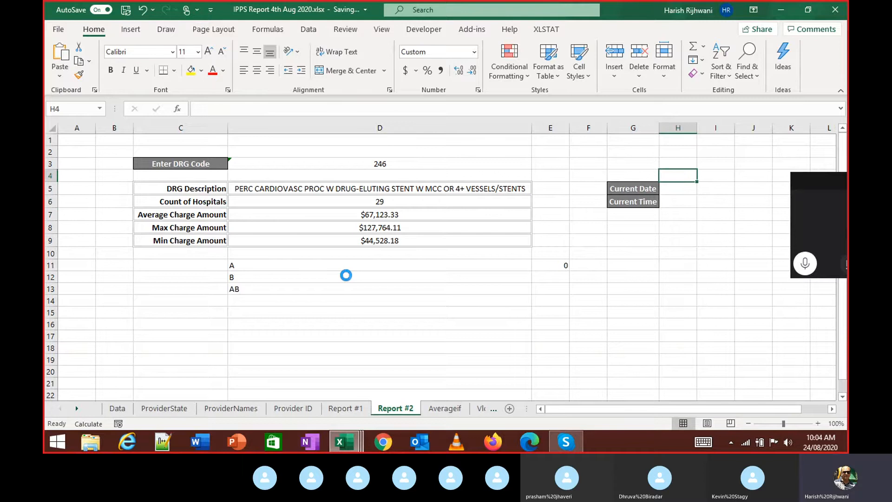
{"action": "key", "text": "ctrl+z"}
{"action": "key", "text": "ctrl+z"}
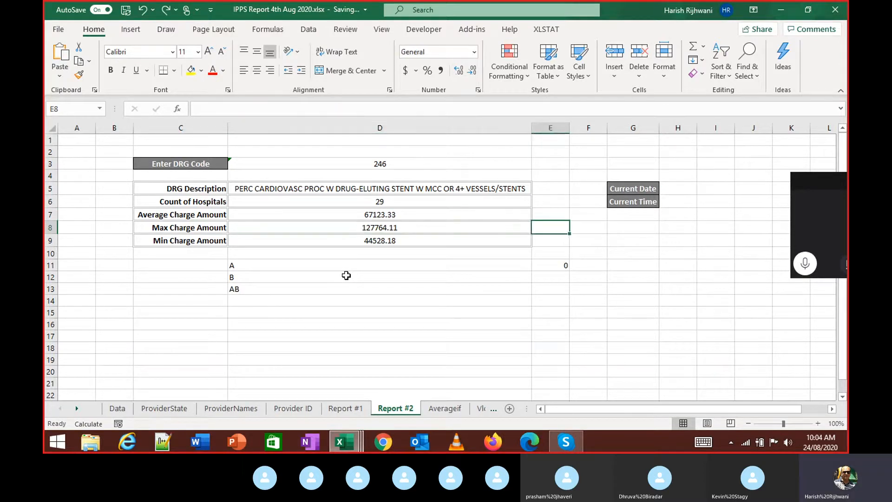
Step: Insert the date 24/08/2020 beside Current Date and 10:04 AM beside Current Time, and undo both entries
{"action": "key", "text": "Up"}
{"action": "key", "text": "Up"}
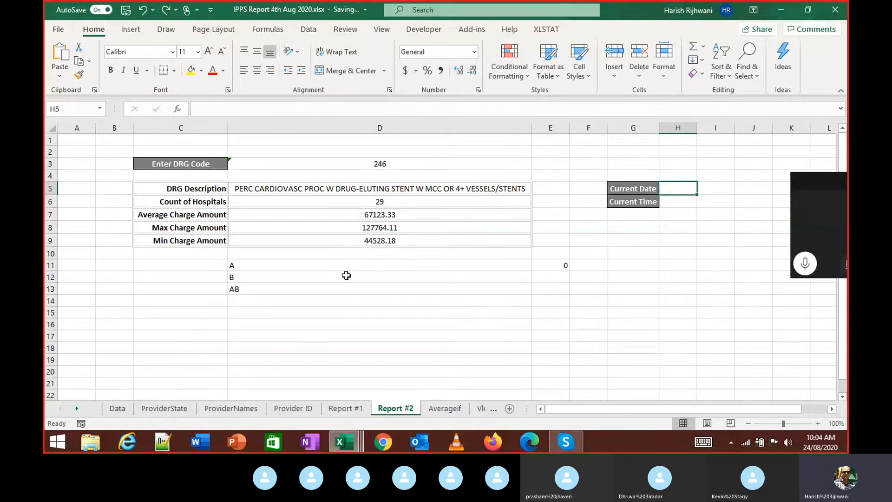
{"action": "key", "text": "ctrl+semicolon"}
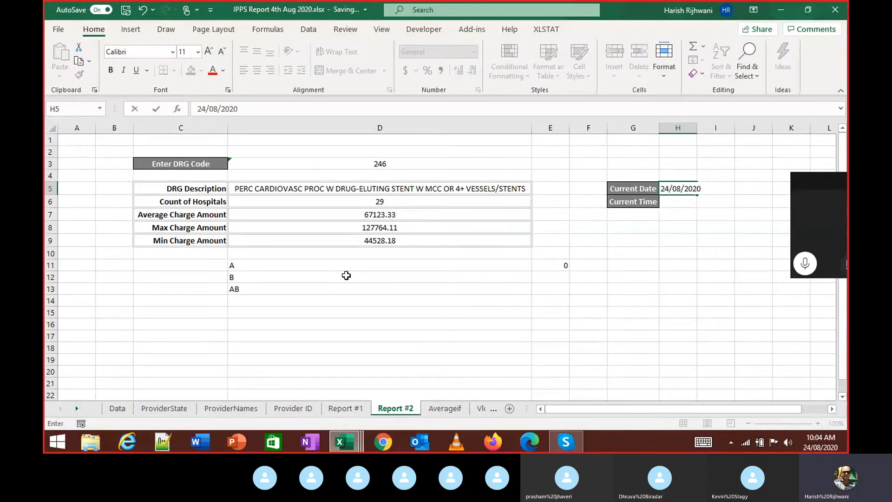
{"action": "key", "text": "Return"}
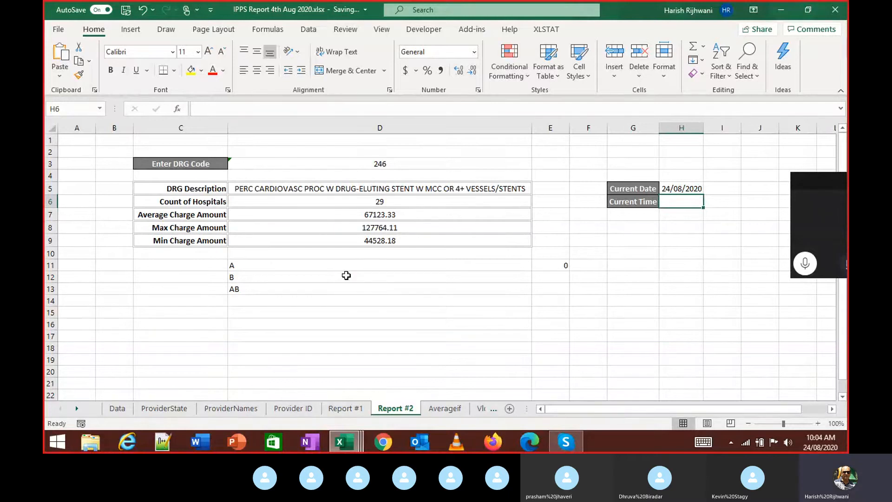
{"action": "key", "text": "ctrl+shift+semicolon"}
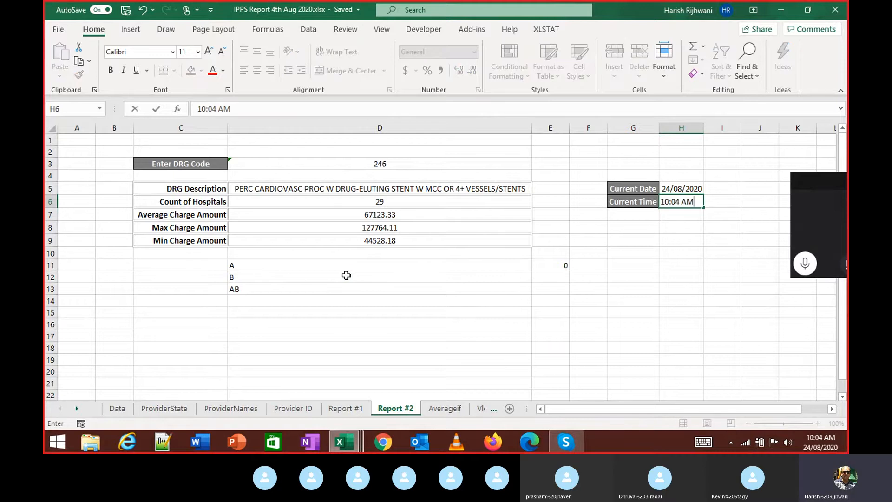
{"action": "key", "text": "ctrl+Return"}
{"action": "key", "text": "Return"}
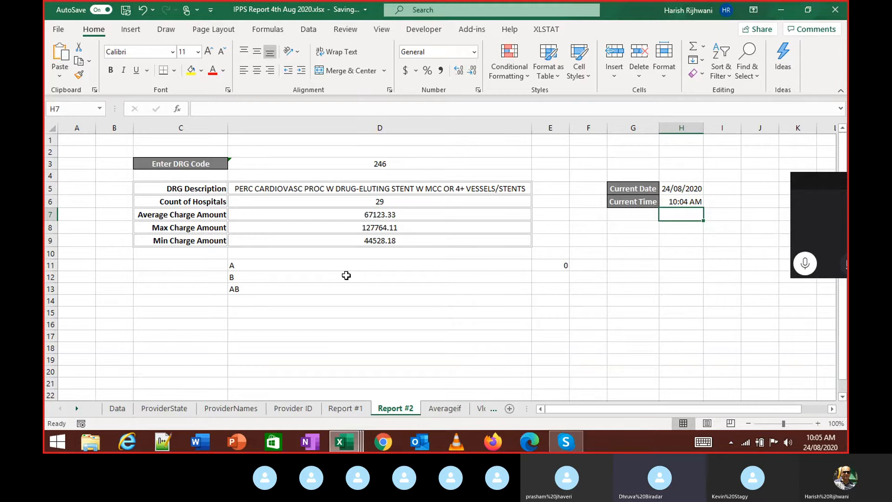
{"action": "key", "text": "ctrl+z"}
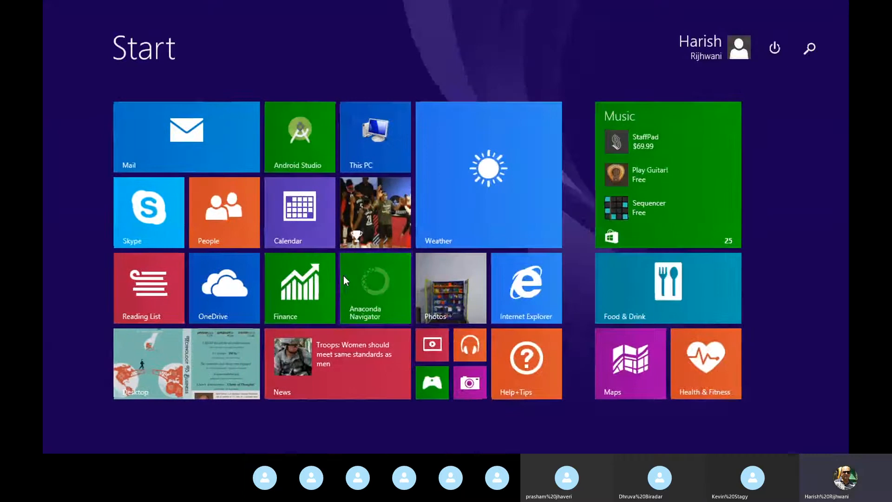
Step: Search the system for "keyboard" and open the On-Screen Keyboard
{"action": "type", "text": "keyboard"}
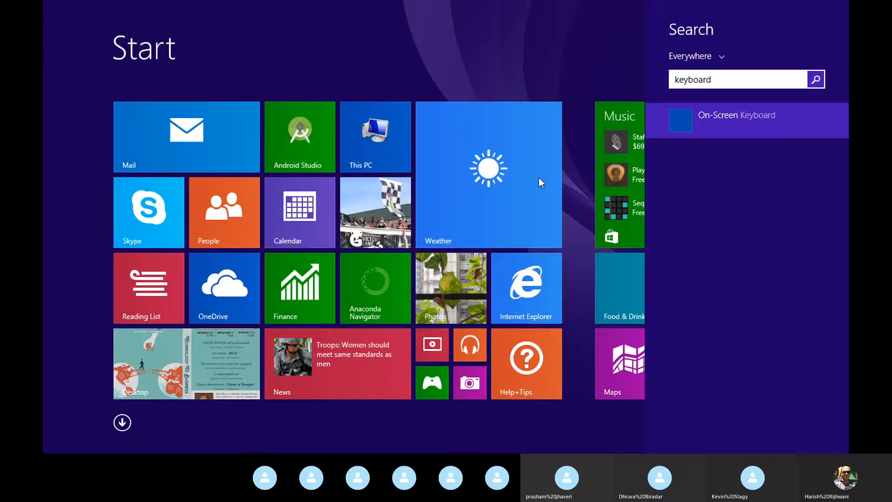
{"action": "left_click", "coordinate": [732, 127]}
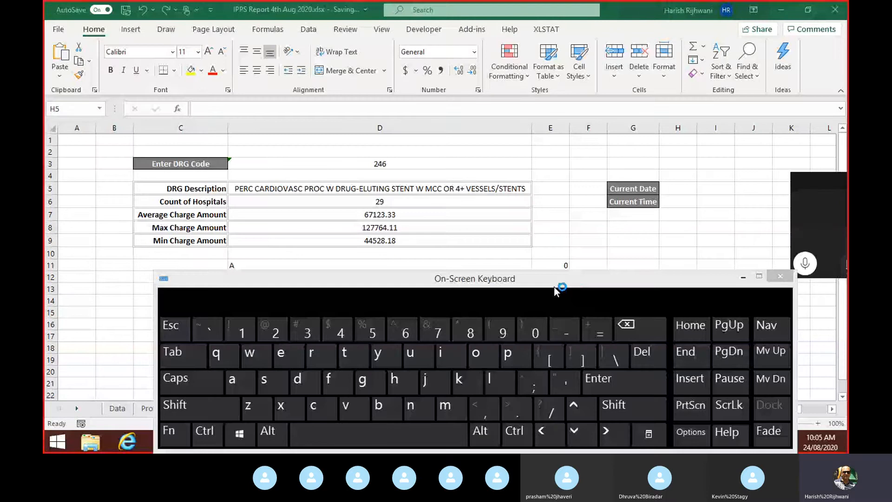
{"action": "left_click", "coordinate": [678, 188]}
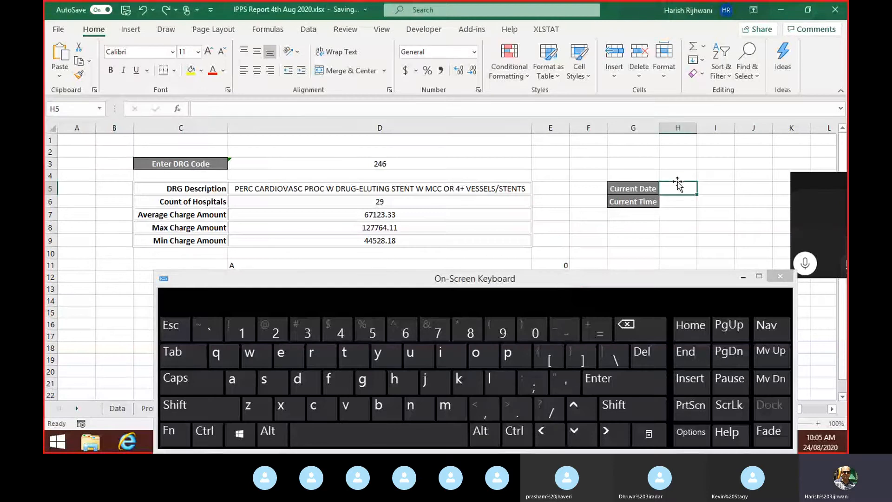
{"action": "key", "text": "ctrl"}
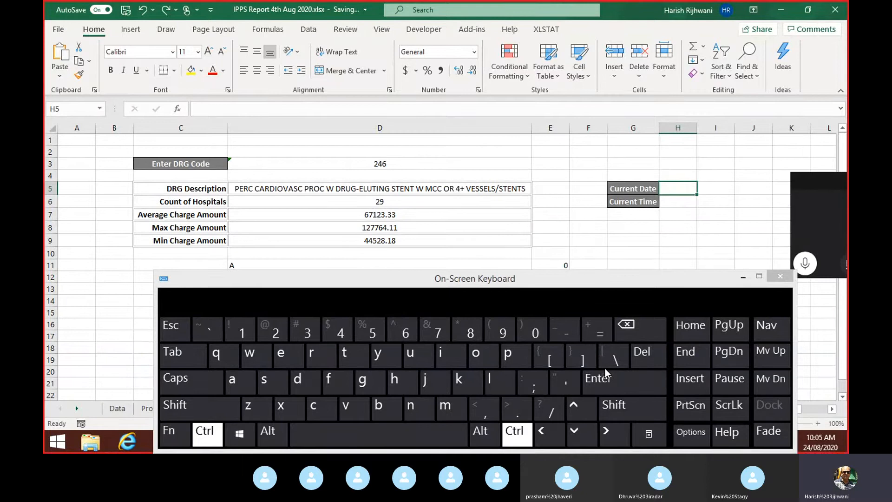
{"action": "key", "text": "ctrl+semicolon"}
{"action": "key", "text": "ctrl+semicolon"}
{"action": "key", "text": "ctrl+semicolon"}
{"action": "key", "text": "ctrl+semicolon"}
{"action": "key", "text": "ctrl+semicolon"}
{"action": "key", "text": "ctrl+semicolon"}
{"action": "key", "text": "ctrl+semicolon"}
{"action": "key", "text": "ctrl+semicolon"}
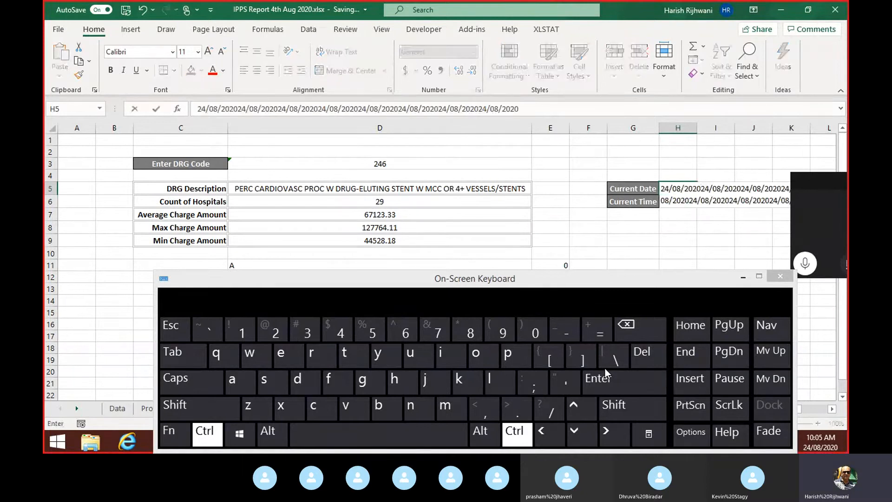
{"action": "key", "text": "Escape"}
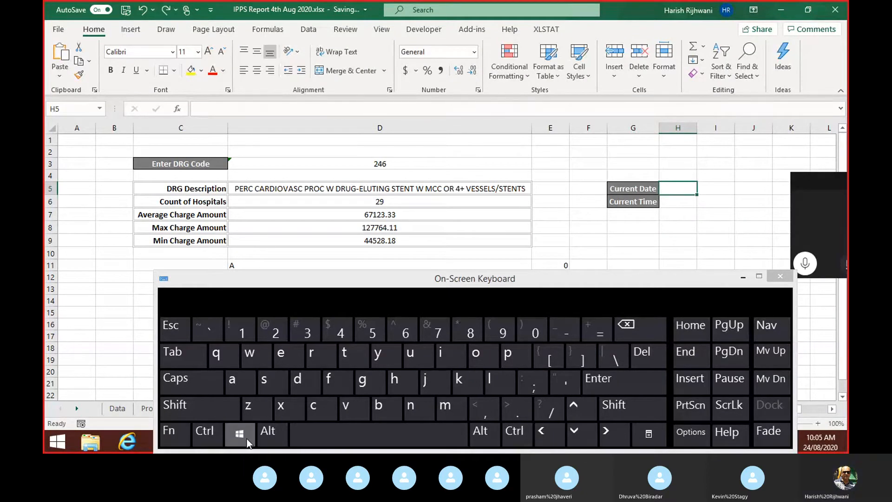
Step: Insert the current date 24/08/2020 in H5 using the on-screen keyboard
{"action": "left_click", "coordinate": [217, 431]}
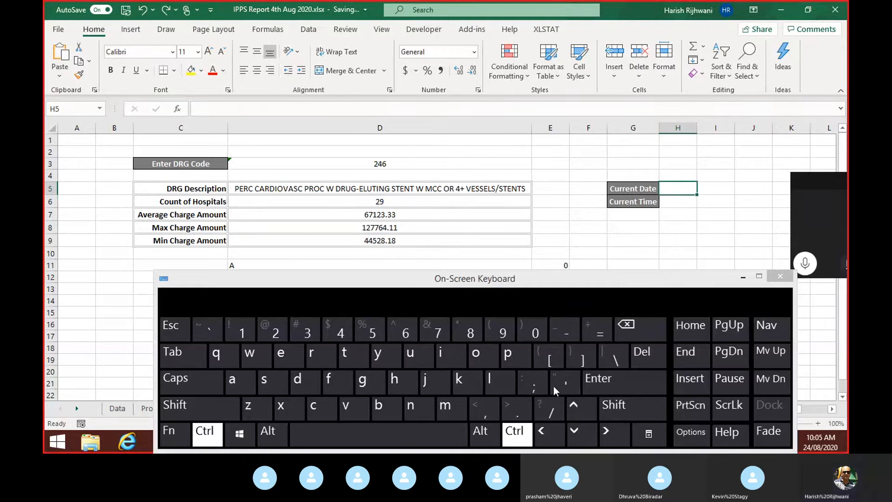
{"action": "left_click", "coordinate": [539, 386]}
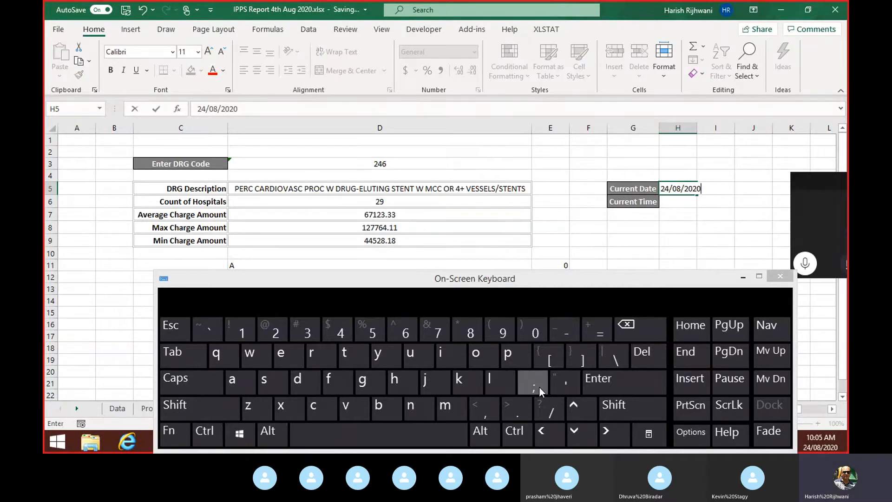
{"action": "key", "text": "Return"}
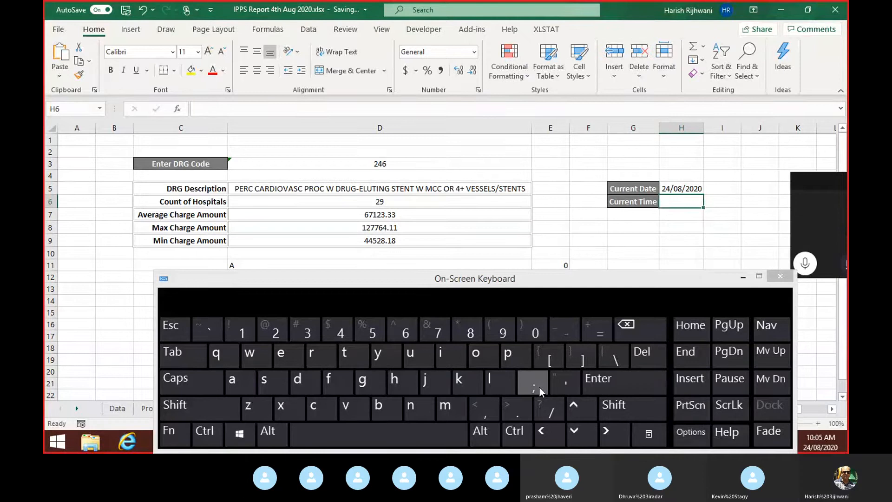
Step: Insert the current time 10:05 AM in H6 using the on-screen keyboard, and close that keyboard
{"action": "left_click", "coordinate": [205, 437]}
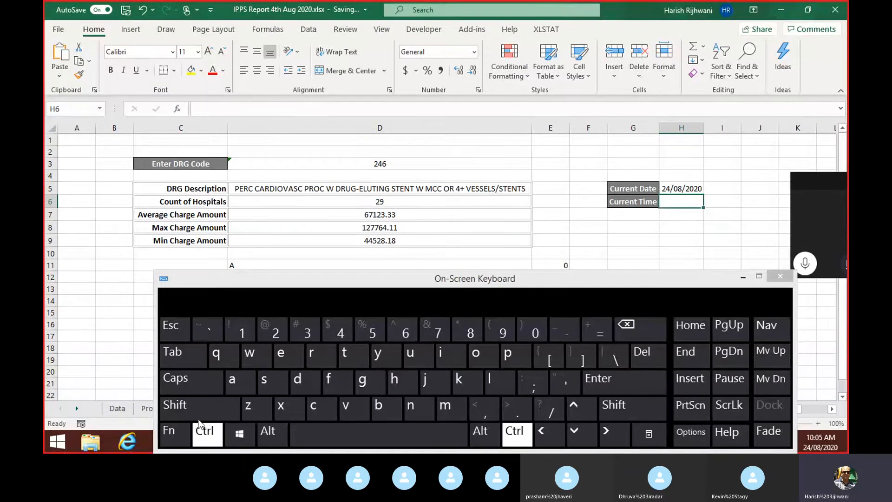
{"action": "left_click", "coordinate": [192, 407]}
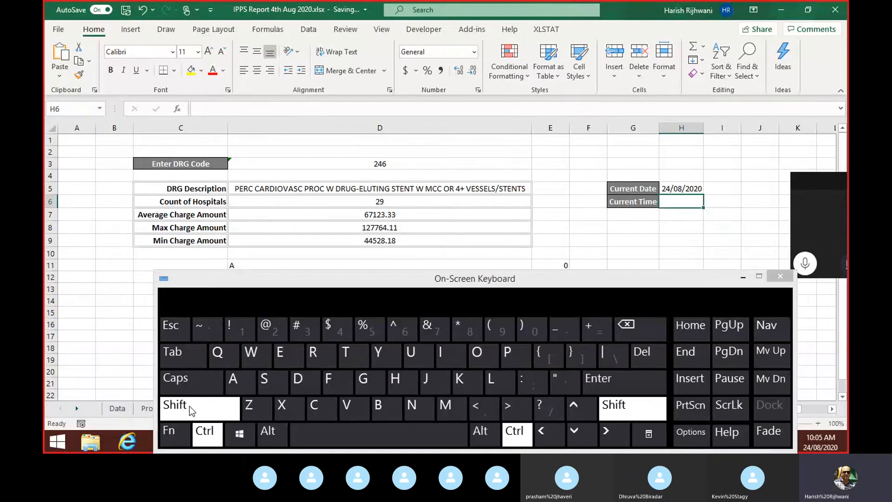
{"action": "left_click", "coordinate": [538, 387]}
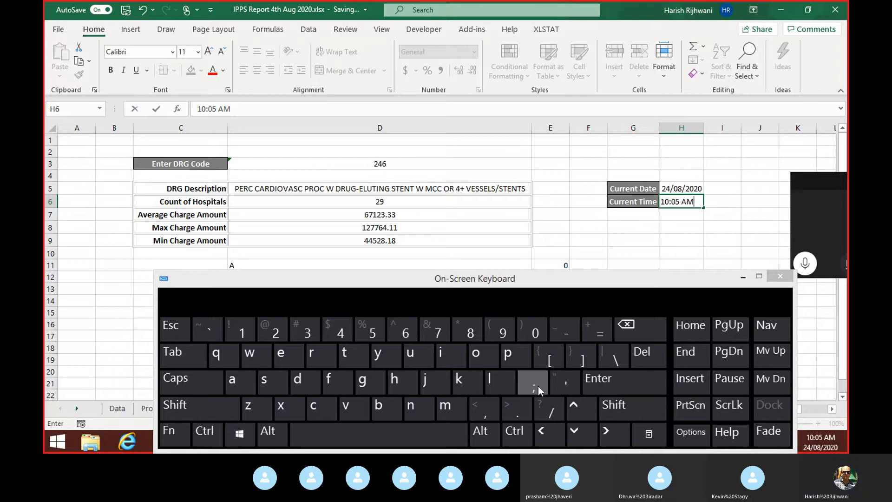
{"action": "key", "text": "Return"}
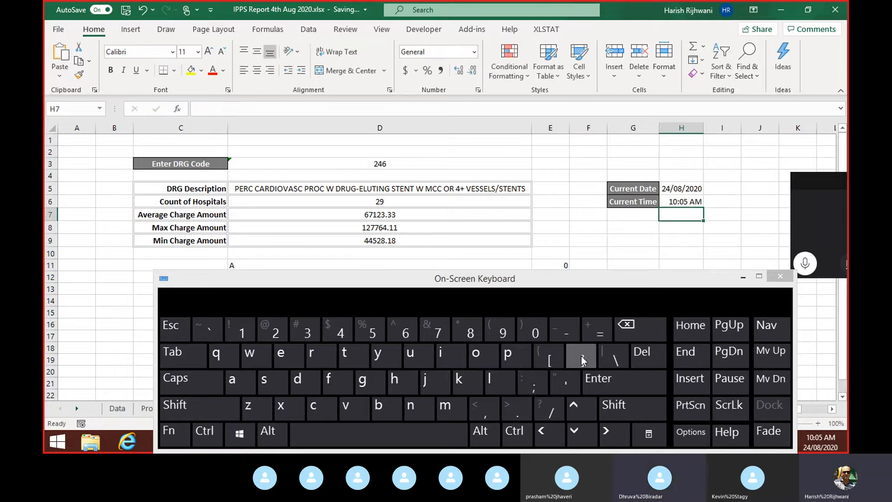
{"action": "left_click", "coordinate": [781, 280]}
{"action": "left_click", "coordinate": [648, 270]}
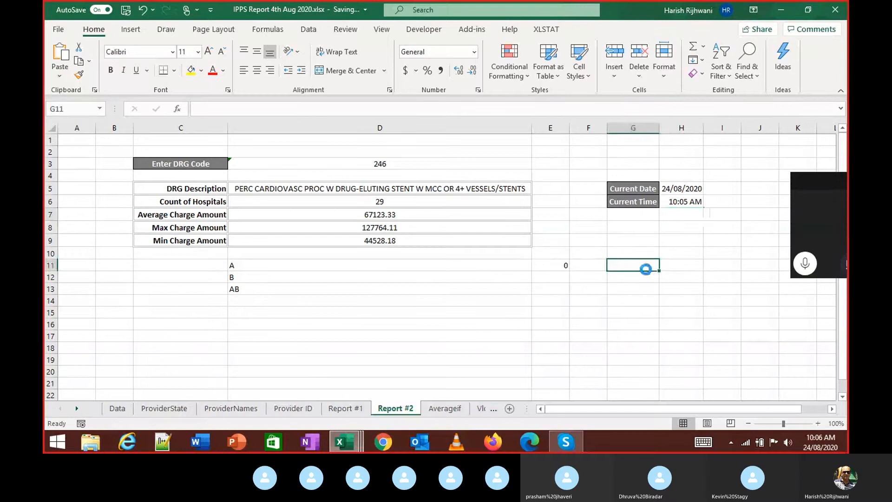
Step: Switch to the IPPS Data Assignment workbook and examine the Assignment 02 and Assignment 03 sections of the Report sheet
{"action": "left_click", "coordinate": [419, 290]}
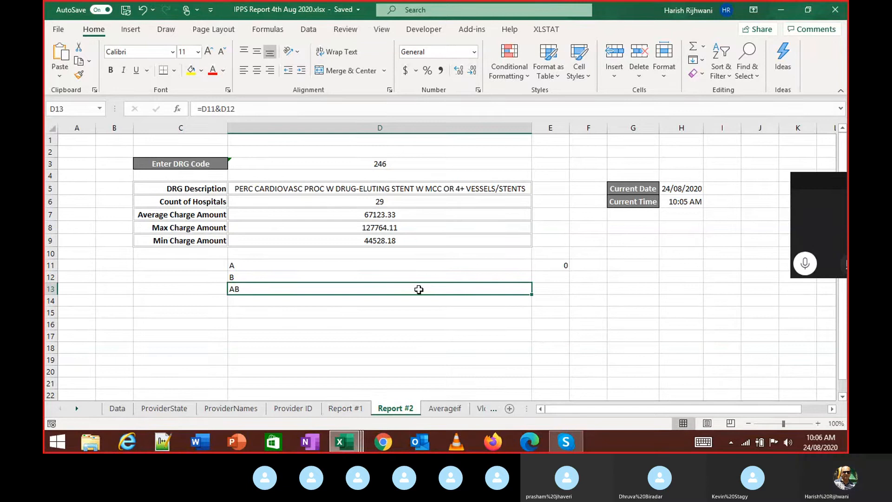
{"action": "key", "text": "ctrl+Tab"}
{"action": "key", "text": "ctrl+Tab"}
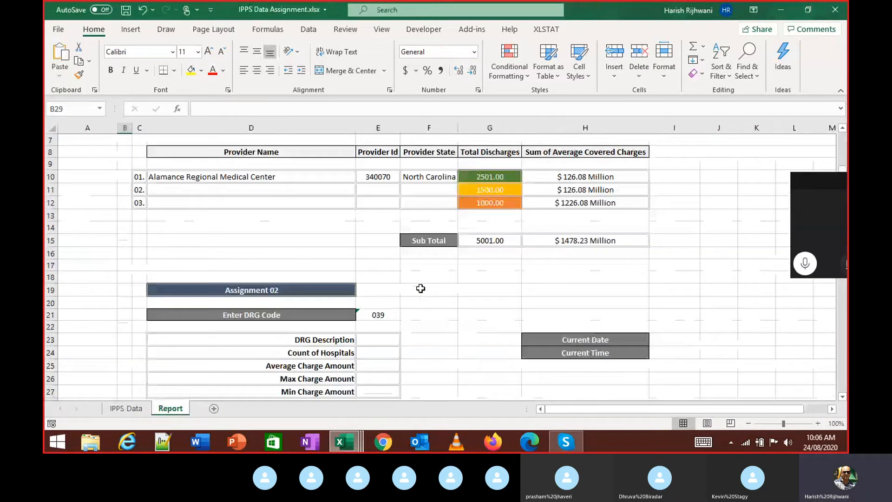
{"action": "scroll", "coordinate": [420, 286], "scroll_direction": "down", "scroll_amount": 4}
{"action": "scroll", "coordinate": [421, 283], "scroll_direction": "down", "scroll_amount": 4}
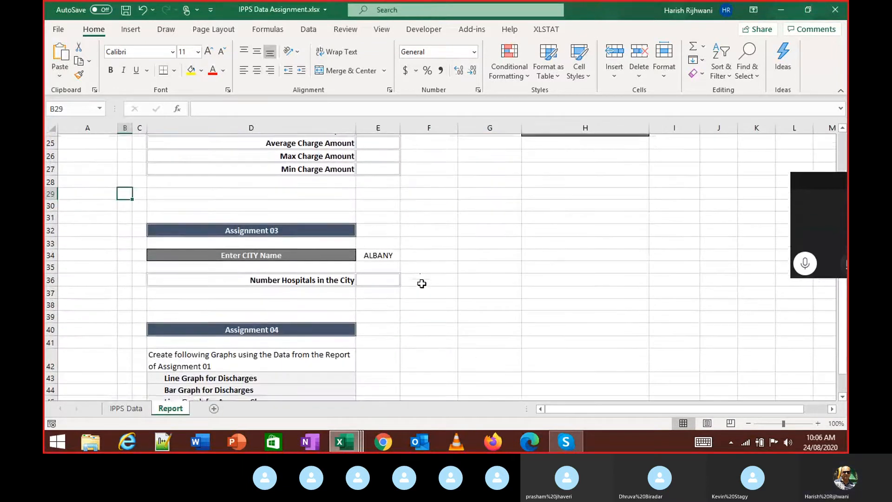
{"action": "scroll", "coordinate": [422, 284], "scroll_direction": "up", "scroll_amount": 4}
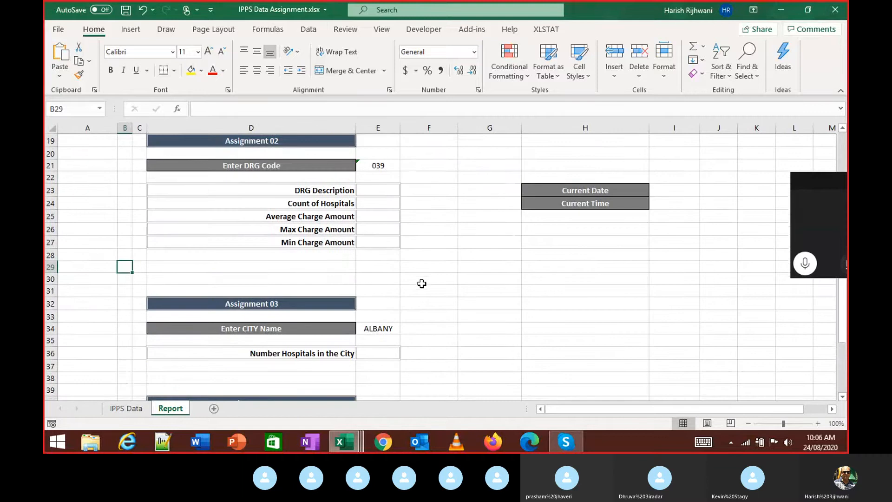
{"action": "scroll", "coordinate": [423, 284], "scroll_direction": "down", "scroll_amount": 1}
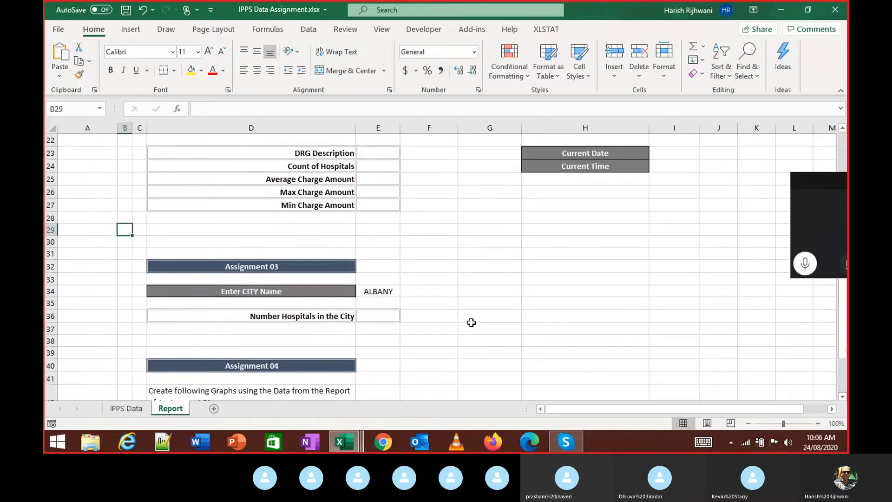
Step: Examine the Enter CITY Name and Number Hospitals in the City fields of Assignment 03
{"action": "left_click_drag", "start_coordinate": [472, 325], "coordinate": [438, 336]}
{"action": "left_click", "coordinate": [121, 282]}
{"action": "left_click", "coordinate": [450, 338]}
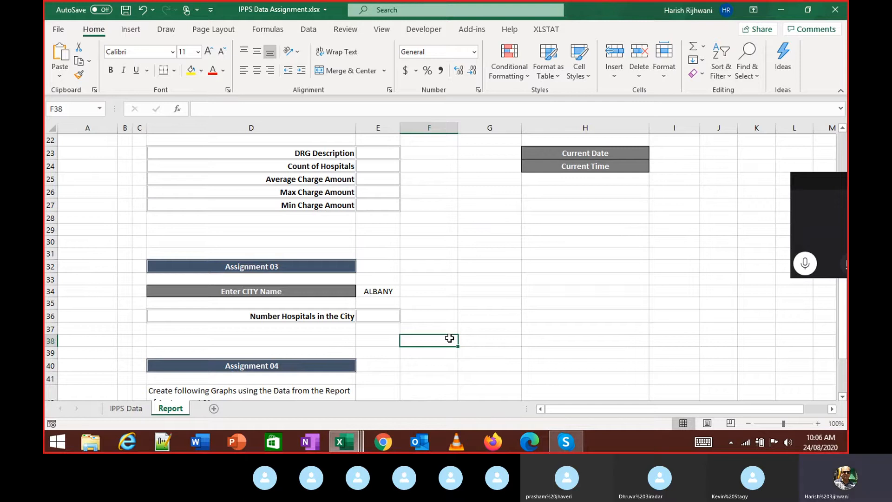
{"action": "key", "text": "Left"}
{"action": "key", "text": "Up"}
{"action": "key", "text": "Up"}
{"action": "key", "text": "Up"}
{"action": "key", "text": "Up"}
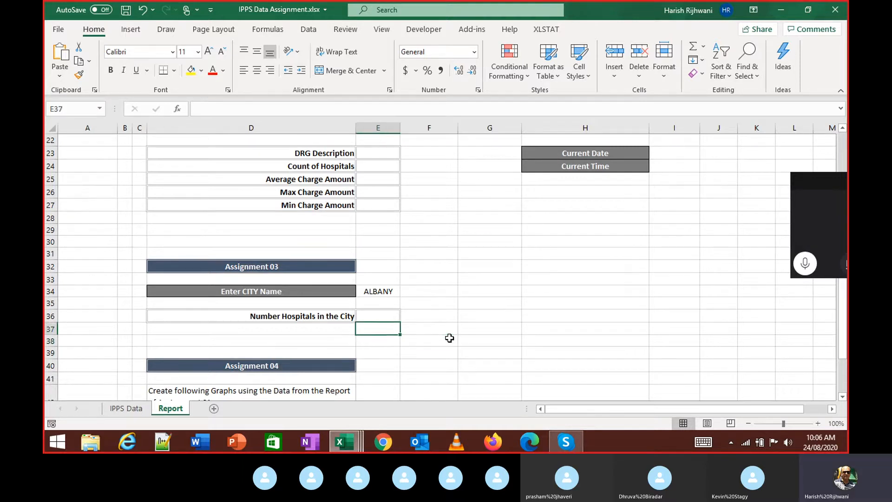
{"action": "key", "text": "Down"}
{"action": "key", "text": "Down"}
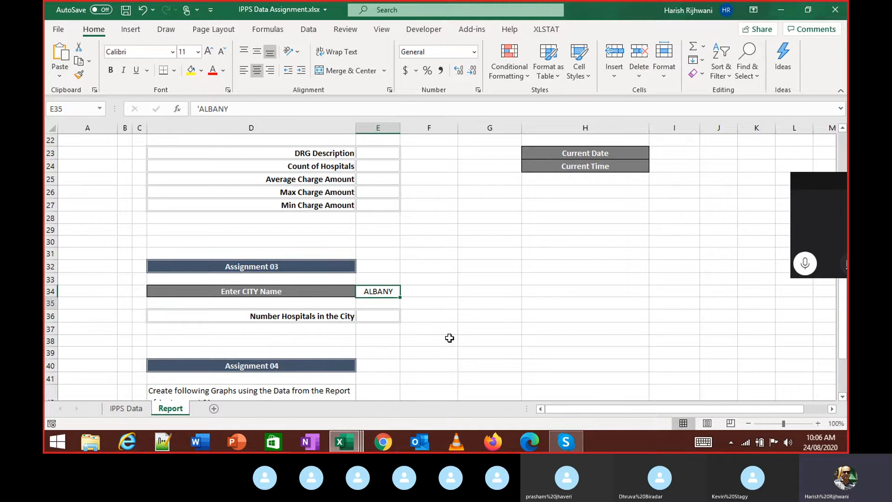
{"action": "key", "text": "Left"}
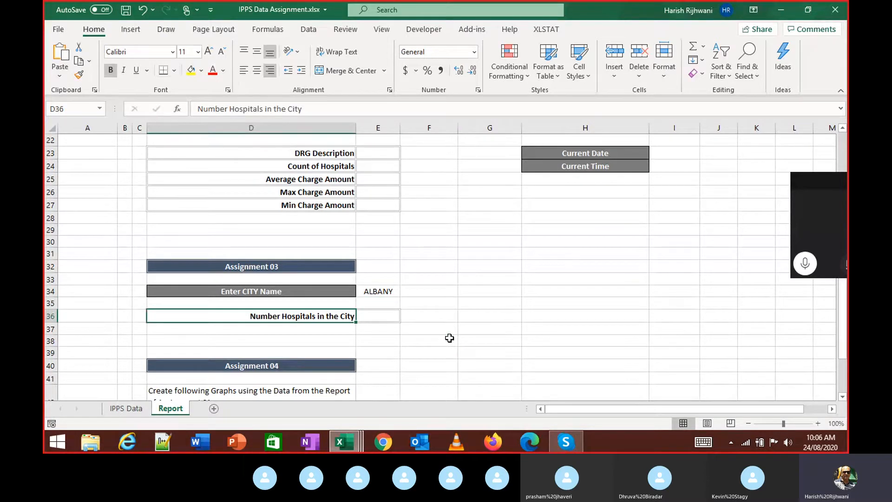
Step: Examine the list of graphs requested in the Assignment 04 section of the Report sheet
{"action": "key", "text": "Down"}
{"action": "key", "text": "Down"}
{"action": "key", "text": "Down"}
{"action": "key", "text": "Down"}
{"action": "key", "text": "Down"}
{"action": "key", "text": "Down"}
{"action": "key", "text": "Down"}
{"action": "key", "text": "Down"}
{"action": "key", "text": "Down"}
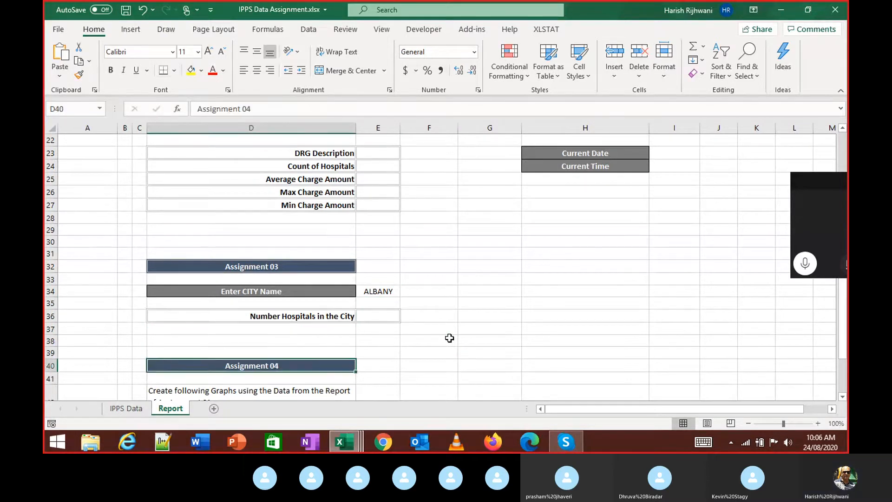
{"action": "key", "text": "Down"}
{"action": "key", "text": "Down"}
{"action": "key", "text": "Down"}
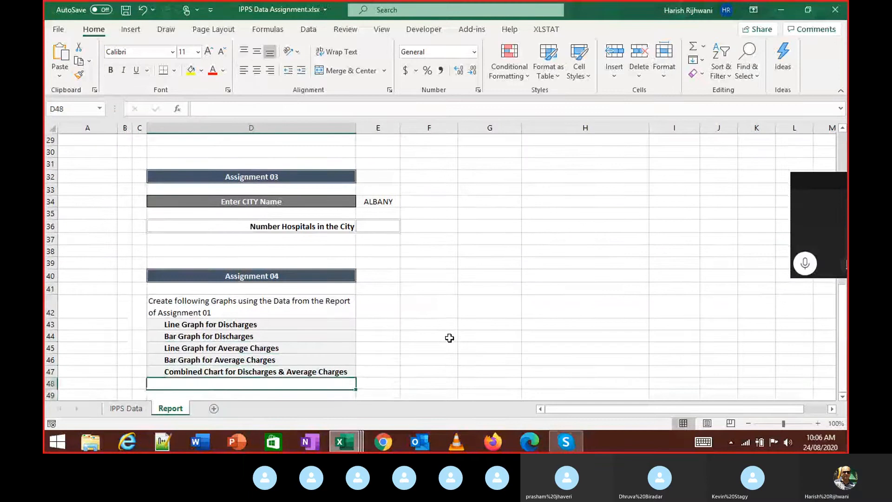
Step: Review the Assignment 02 fields and the Assignment 03 city and hospital count fields on the Report sheet
{"action": "key", "text": "Up"}
{"action": "key", "text": "Up"}
{"action": "key", "text": "Up"}
{"action": "key", "text": "Up"}
{"action": "key", "text": "Up"}
{"action": "key", "text": "Up"}
{"action": "key", "text": "Up"}
{"action": "key", "text": "Up"}
{"action": "key", "text": "Up"}
{"action": "key", "text": "Up"}
{"action": "key", "text": "Up"}
{"action": "key", "text": "Up"}
{"action": "key", "text": "Up"}
{"action": "key", "text": "Up"}
{"action": "key", "text": "Up"}
{"action": "key", "text": "Up"}
{"action": "key", "text": "Up"}
{"action": "key", "text": "Up"}
{"action": "key", "text": "Up"}
{"action": "key", "text": "Up"}
{"action": "key", "text": "Up"}
{"action": "key", "text": "Up"}
{"action": "key", "text": "Up"}
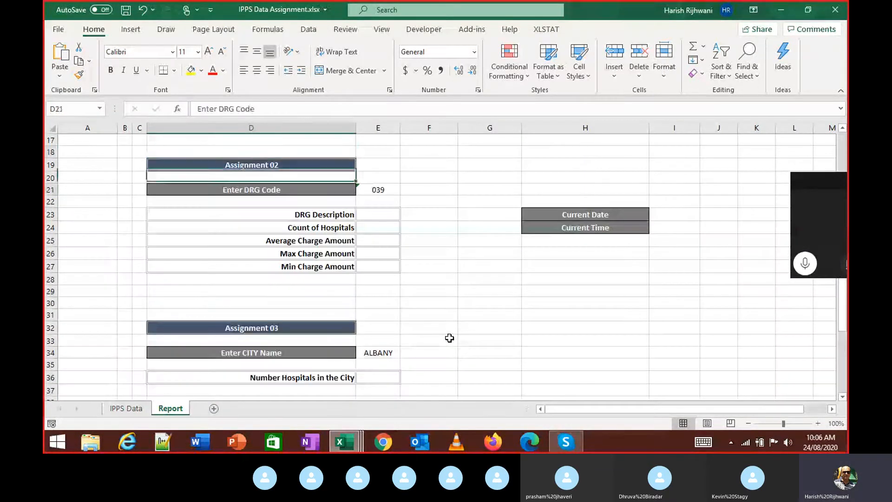
{"action": "key", "text": "Down"}
{"action": "key", "text": "Down"}
{"action": "key", "text": "Down"}
{"action": "key", "text": "Down"}
{"action": "key", "text": "Down"}
{"action": "key", "text": "Down"}
{"action": "key", "text": "Down"}
{"action": "key", "text": "Down"}
{"action": "key", "text": "Down"}
{"action": "key", "text": "Down"}
{"action": "key", "text": "Down"}
{"action": "key", "text": "Down"}
{"action": "key", "text": "Down"}
{"action": "key", "text": "Down"}
{"action": "key", "text": "Down"}
{"action": "key", "text": "Down"}
{"action": "key", "text": "Down"}
{"action": "key", "text": "Down"}
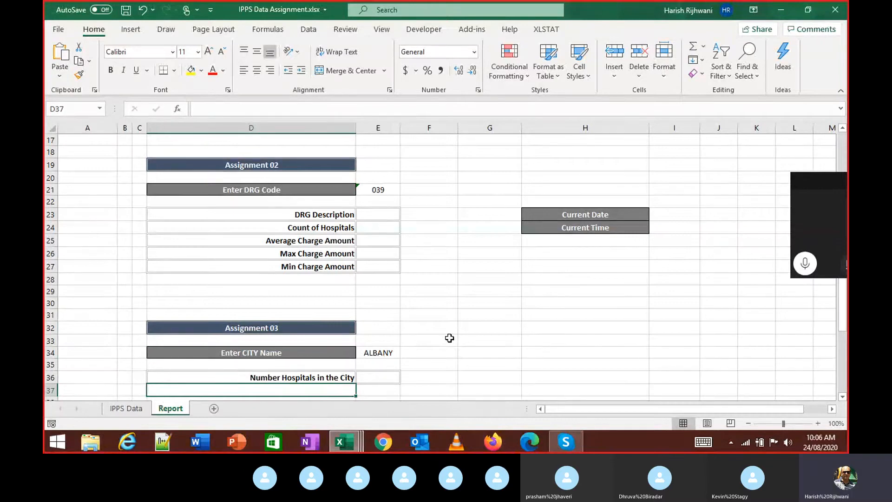
Step: Switch to the IPPS Report 4th Aug 2020 workbook and show its Data sheet
{"action": "key", "text": "alt+Tab"}
{"action": "key", "text": "alt+Tab"}
{"action": "key", "text": "alt+w"}
{"action": "key", "text": "w"}
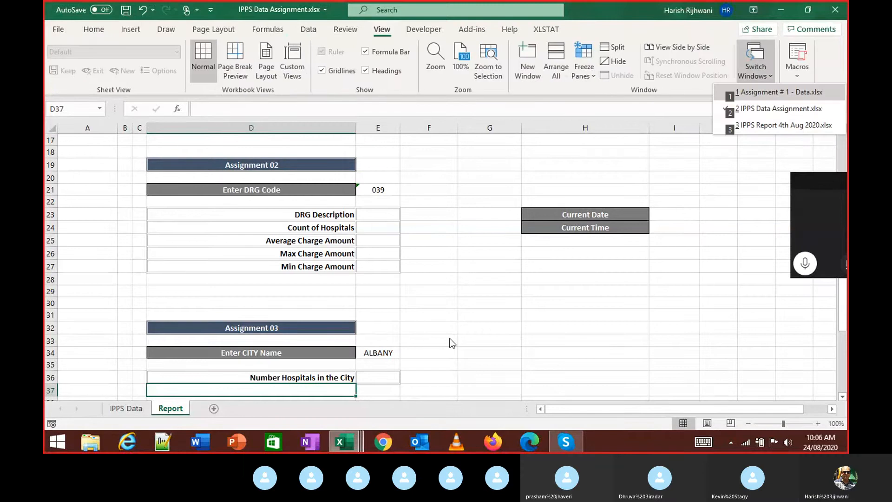
{"action": "key", "text": "Down"}
{"action": "key", "text": "Down"}
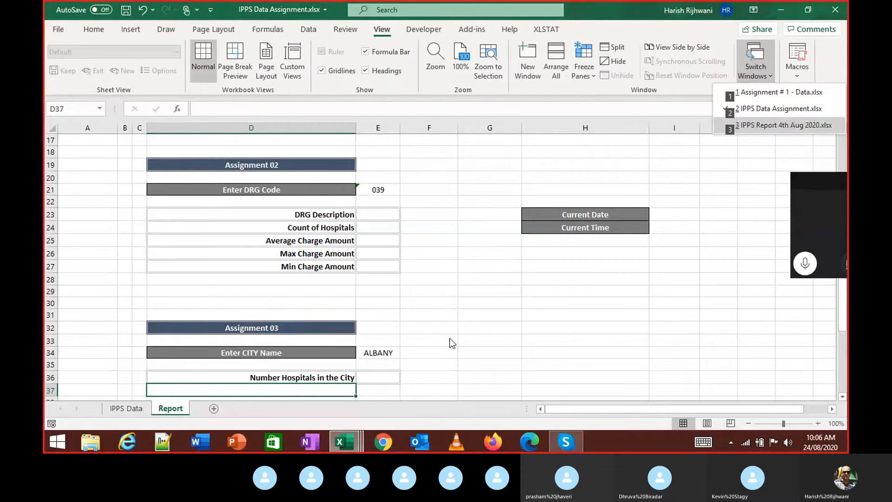
{"action": "key", "text": "Return"}
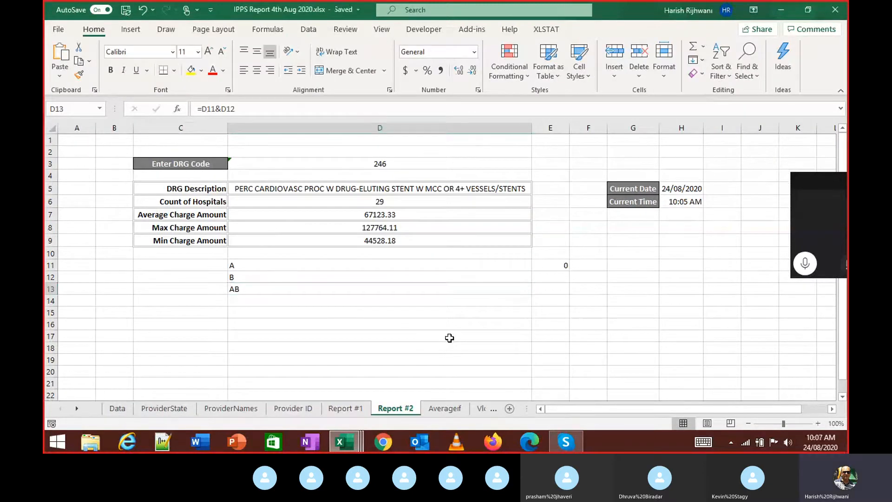
{"action": "key", "text": "ctrl+Page_Up"}
{"action": "key", "text": "ctrl+Page_Up"}
{"action": "key", "text": "ctrl+Page_Up"}
{"action": "key", "text": "ctrl+Page_Up"}
{"action": "key", "text": "ctrl+Page_Up"}
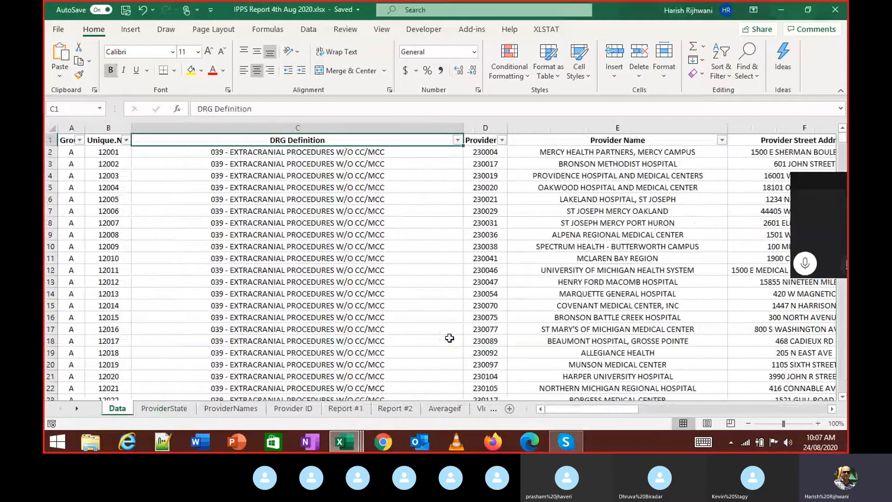
Step: Filter the Provider City column of the Data sheet to show only ADRIAN
{"action": "key", "text": "Right"}
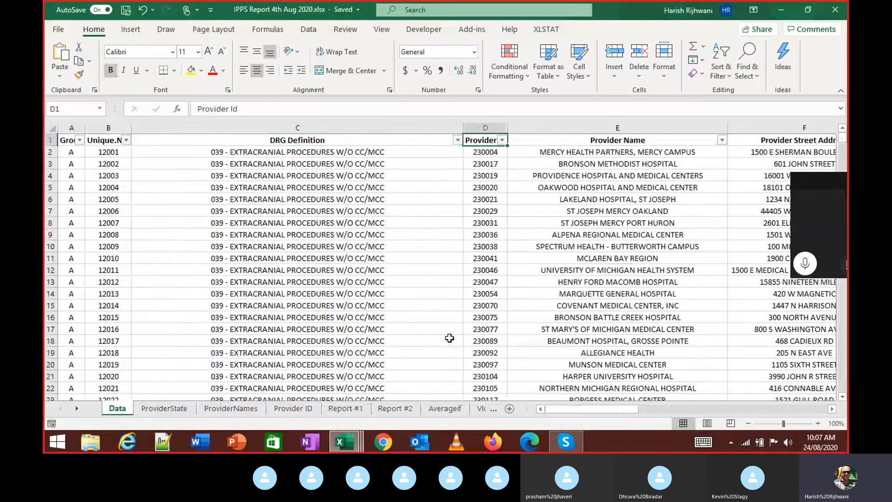
{"action": "key", "text": "Right"}
{"action": "key", "text": "Right"}
{"action": "key", "text": "Right"}
{"action": "key", "text": "alt+Down"}
{"action": "key", "text": "Down"}
{"action": "key", "text": "Down"}
{"action": "key", "text": "Down"}
{"action": "key", "text": "Down"}
{"action": "key", "text": "Down"}
{"action": "key", "text": "Down"}
{"action": "key", "text": "Down"}
{"action": "key", "text": "Down"}
{"action": "key", "text": "Down"}
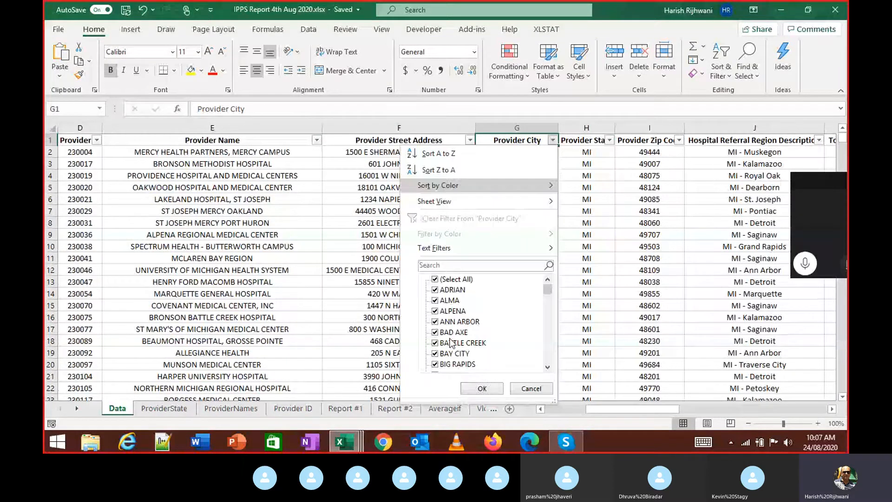
{"action": "key", "text": "space"}
{"action": "key", "text": "Down"}
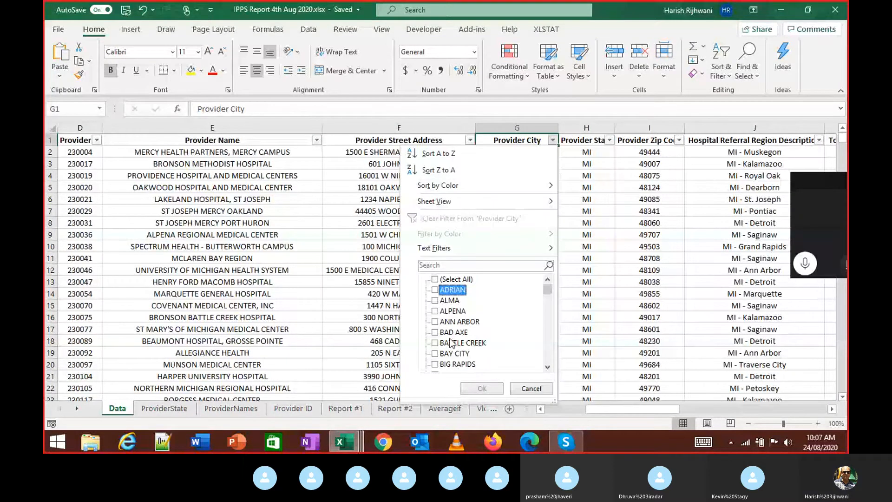
{"action": "key", "text": "Down"}
{"action": "key", "text": "Up"}
{"action": "key", "text": "space"}
{"action": "key", "text": "Tab"}
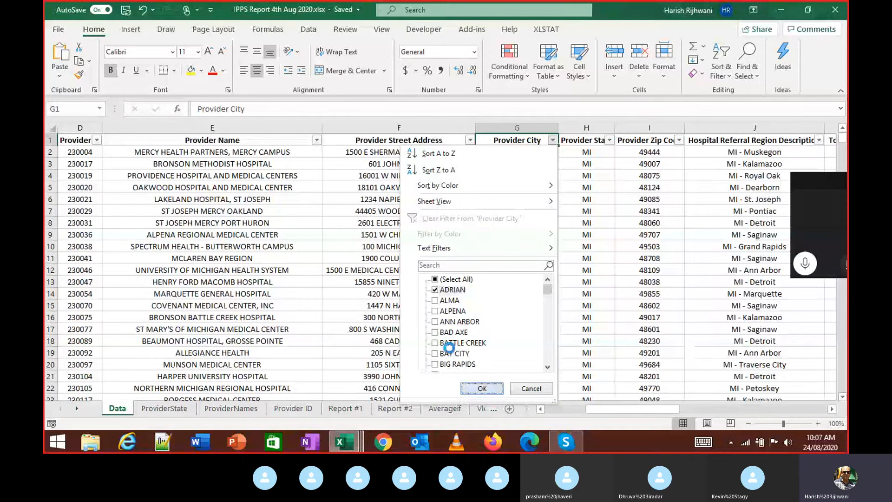
{"action": "key", "text": "Return"}
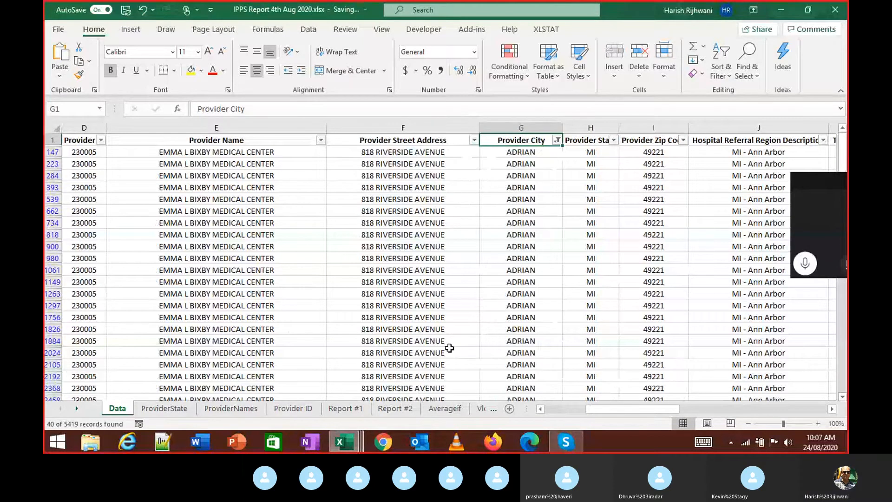
Step: Look across the filtered columns up to Average Covered Charges, and remove the filter from the Data sheet
{"action": "key", "text": "Right"}
{"action": "key", "text": "Right"}
{"action": "key", "text": "Right"}
{"action": "key", "text": "Right"}
{"action": "key", "text": "Right"}
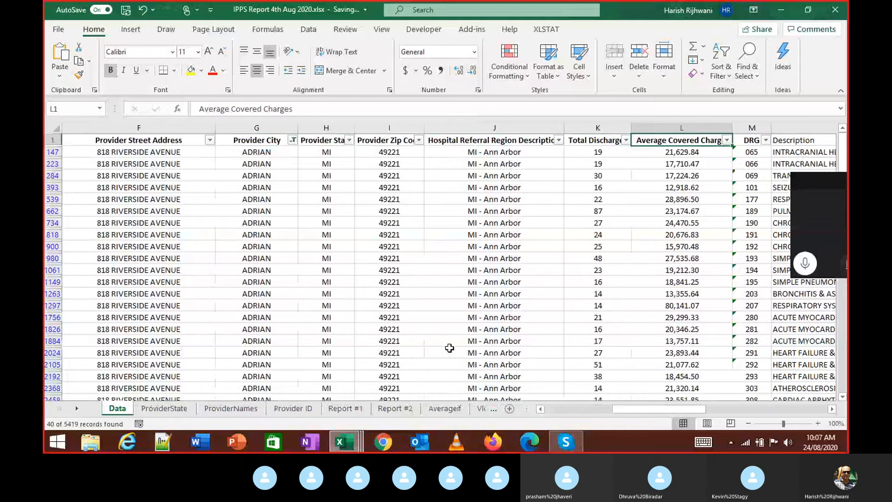
{"action": "key", "text": "alt+d"}
{"action": "key", "text": "f"}
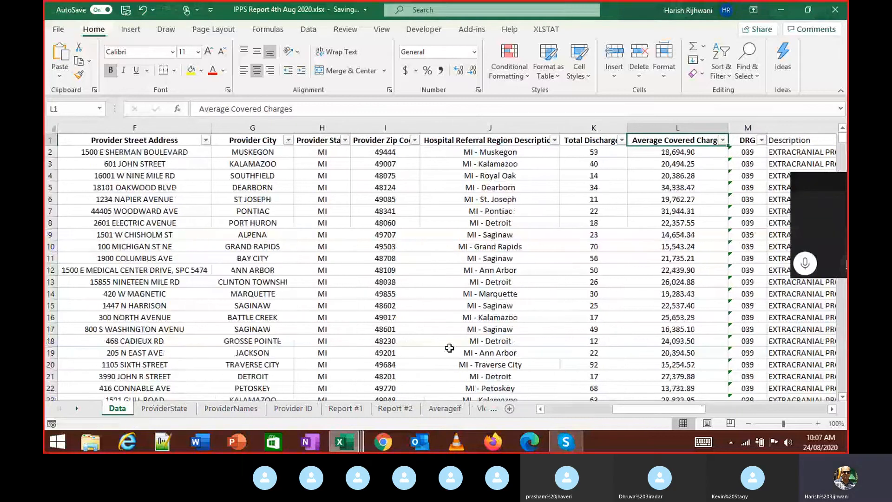
Step: Filter Provider City by ADRIAN again so that only that city's records are listed
{"action": "key", "text": "Left"}
{"action": "key", "text": "Left"}
{"action": "key", "text": "Left"}
{"action": "key", "text": "Left"}
{"action": "key", "text": "Left"}
{"action": "key", "text": "Left"}
{"action": "key", "text": "Left"}
{"action": "key", "text": "Left"}
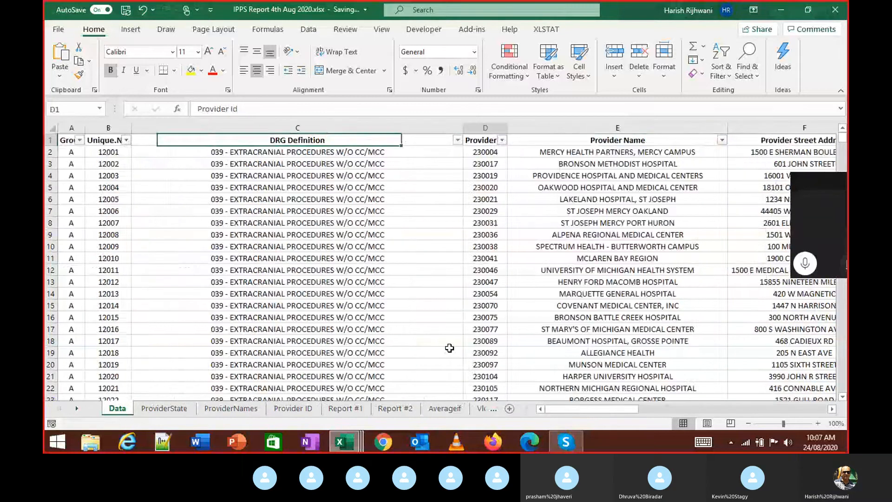
{"action": "key", "text": "Right"}
{"action": "key", "text": "Right"}
{"action": "key", "text": "Right"}
{"action": "key", "text": "Right"}
{"action": "key", "text": "Left"}
{"action": "key", "text": "alt+Down"}
{"action": "key", "text": "Down"}
{"action": "key", "text": "Down"}
{"action": "key", "text": "Down"}
{"action": "key", "text": "Down"}
{"action": "key", "text": "Down"}
{"action": "key", "text": "Down"}
{"action": "key", "text": "Down"}
{"action": "key", "text": "Down"}
{"action": "key", "text": "Down"}
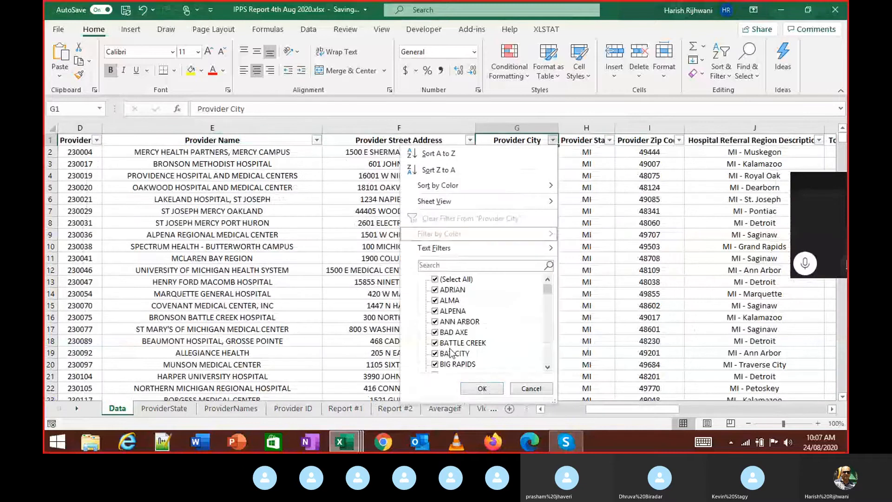
{"action": "key", "text": "space"}
{"action": "key", "text": "Down"}
{"action": "key", "text": "space"}
{"action": "key", "text": "Return"}
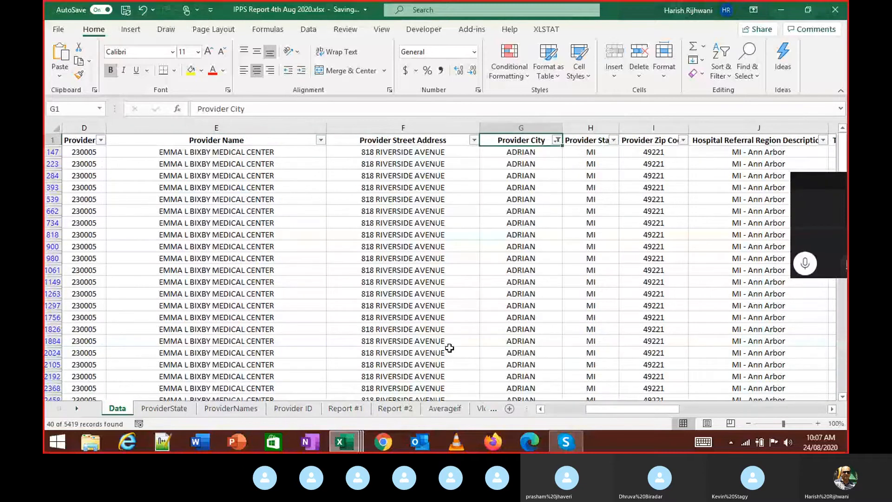
Step: Examine the Provider Name, Provider Id, DRG Definition and Provider Street Address columns of the filtered ADRIAN records
{"action": "key", "text": "Down"}
{"action": "key", "text": "Left"}
{"action": "key", "text": "Left"}
{"action": "key", "text": "Left"}
{"action": "key", "text": "Right"}
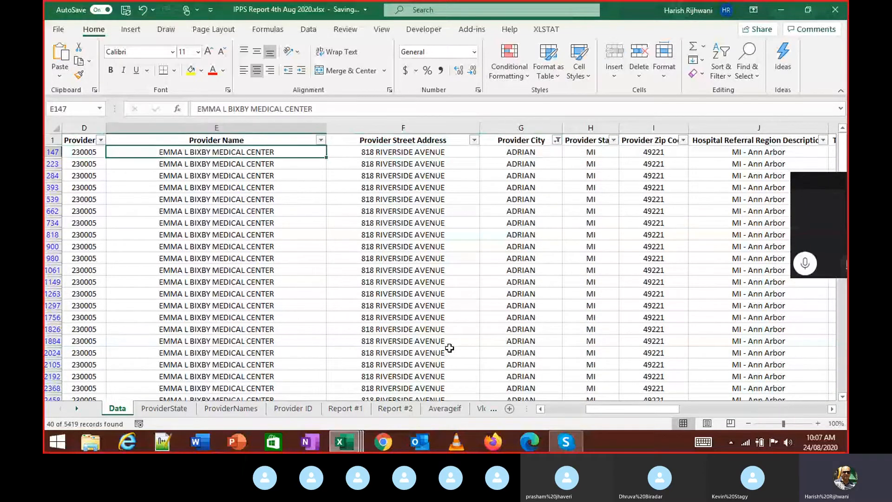
{"action": "key", "text": "ctrl+Down"}
{"action": "key", "text": "Left"}
{"action": "key", "text": "ctrl+Up"}
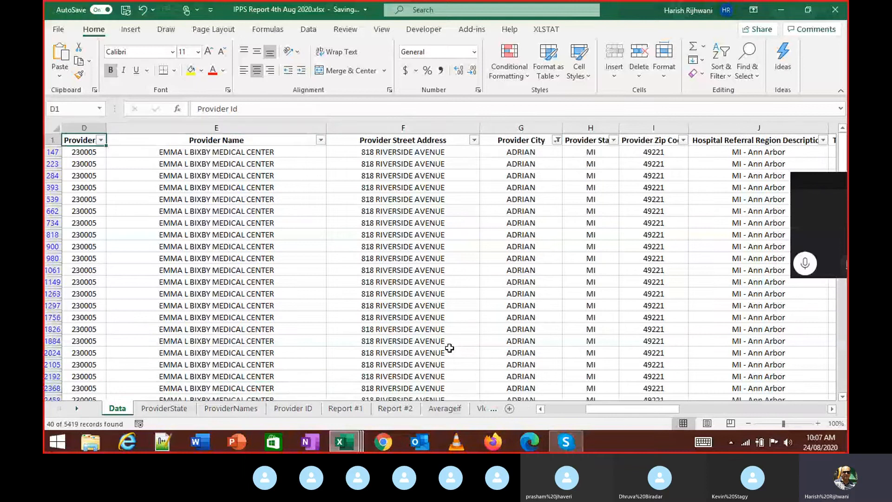
{"action": "key", "text": "Left"}
{"action": "key", "text": "Left"}
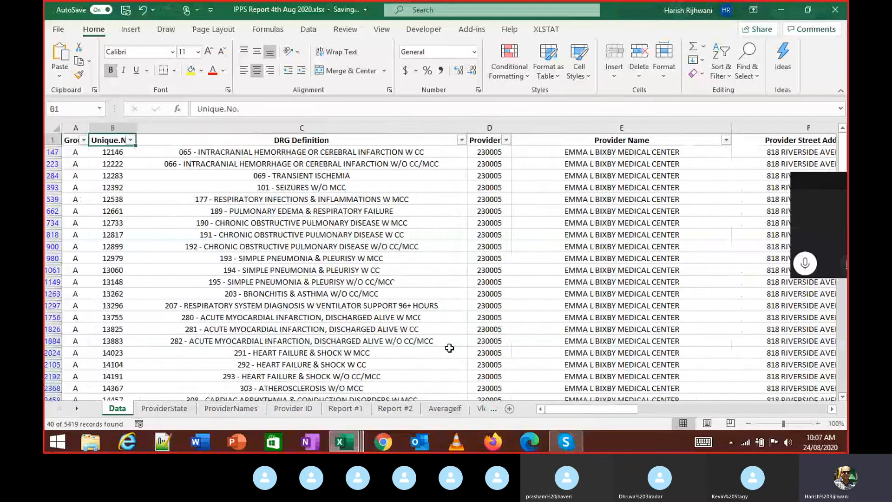
{"action": "key", "text": "Right"}
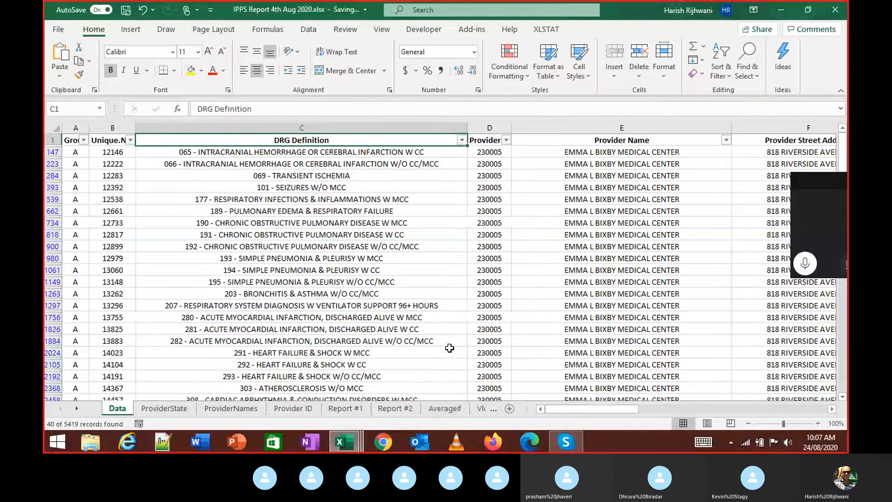
{"action": "key", "text": "Right"}
{"action": "key", "text": "Right"}
{"action": "key", "text": "Right"}
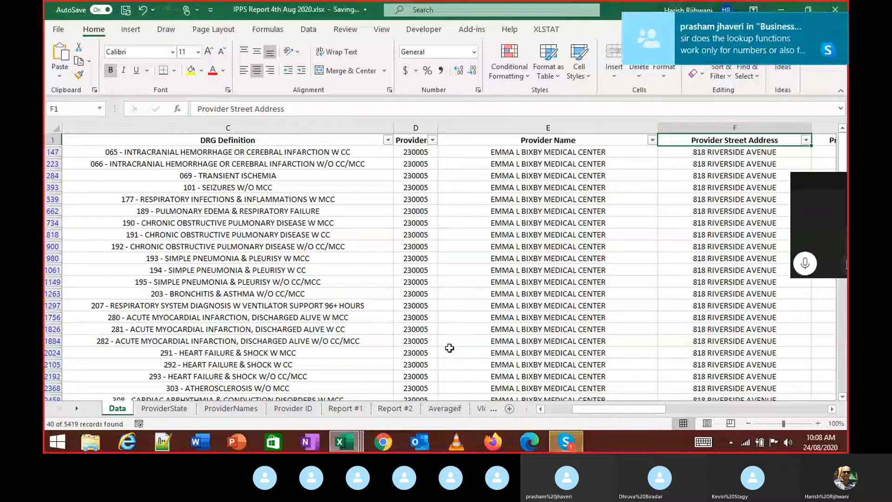
Step: Switch to the Skype call and reply "vlookup?" in the chat to the question about lookup functions
{"action": "left_click", "coordinate": [566, 442]}
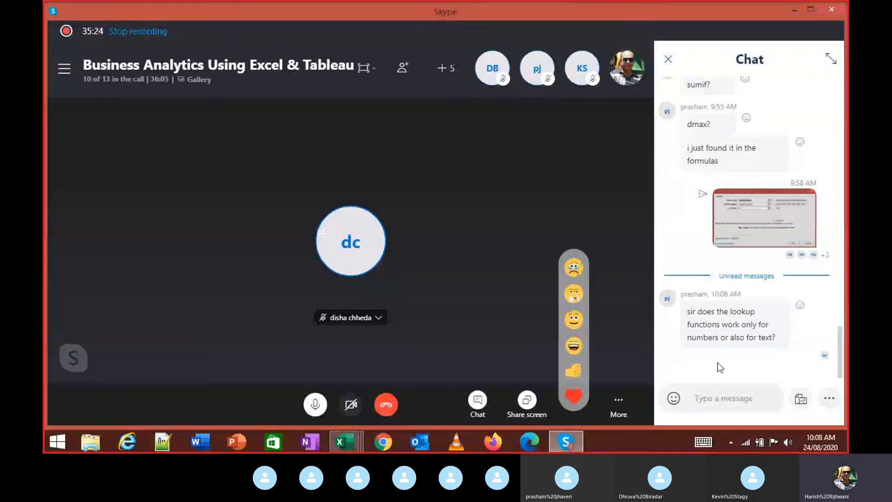
{"action": "left_click", "coordinate": [713, 396]}
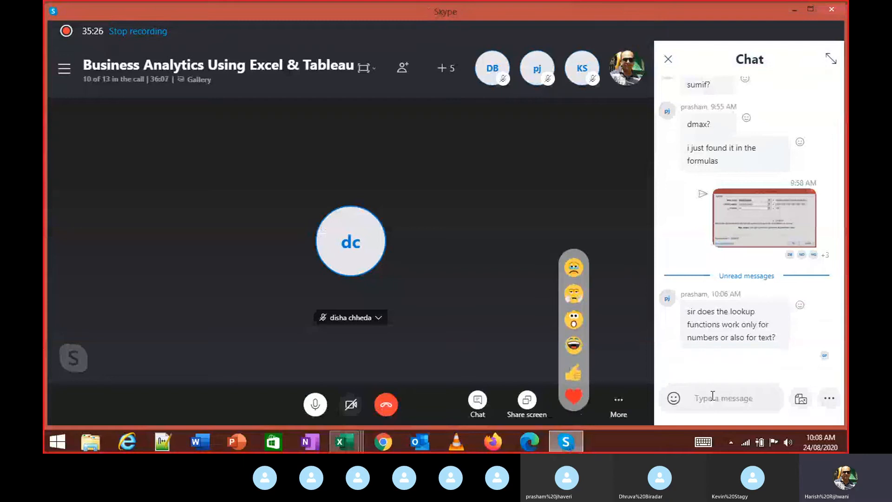
{"action": "type", "text": "vlook"}
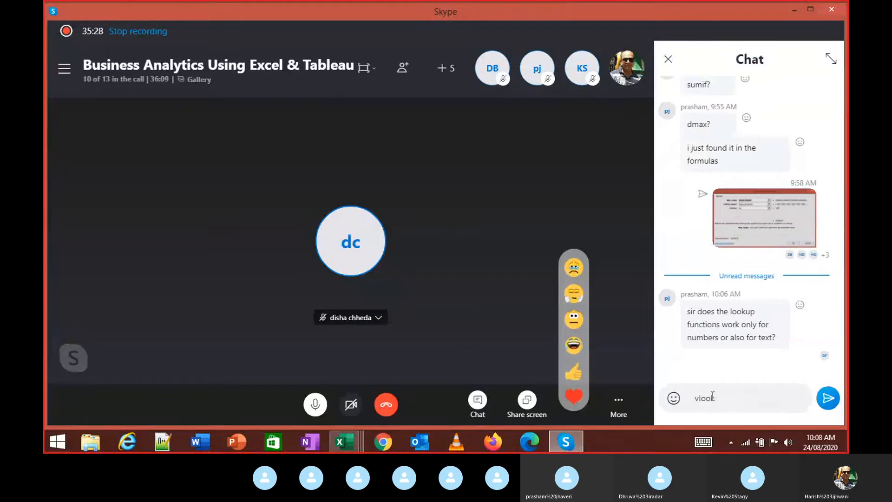
{"action": "type", "text": "up?"}
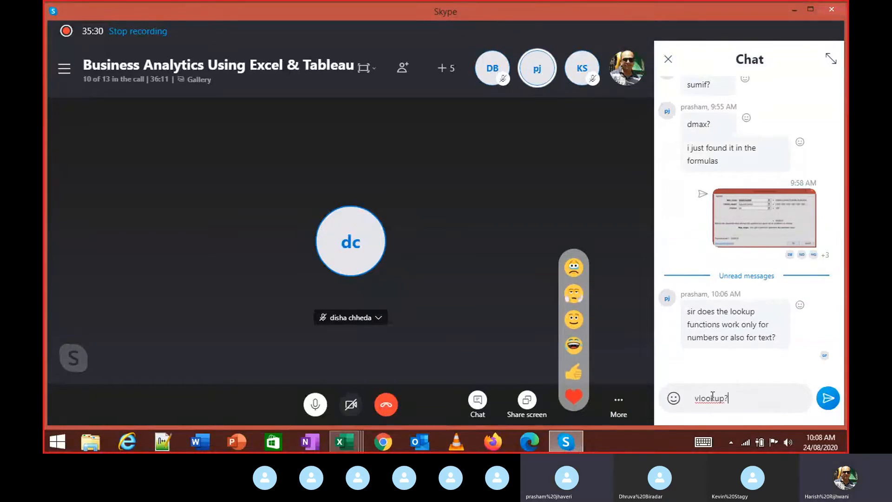
{"action": "key", "text": "Return"}
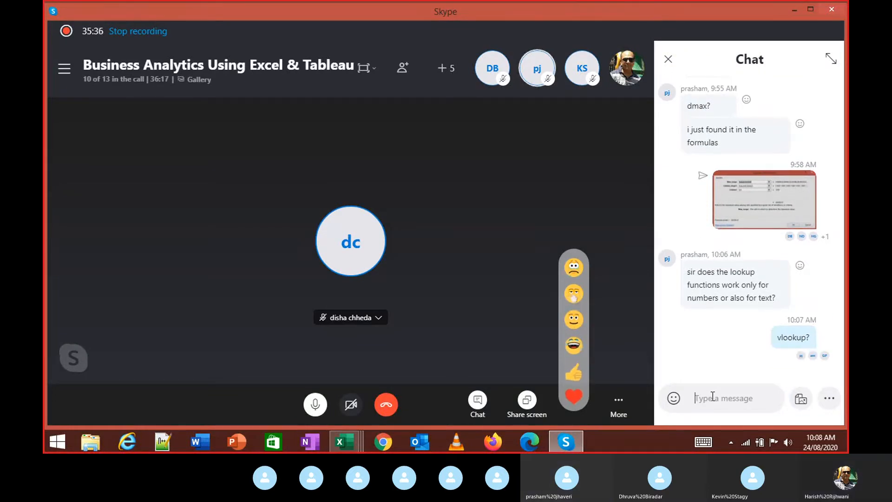
Step: Return to the IPPS Report workbook in Excel and show the ID, Name and Marks table on the Vlook-Up sheet
{"action": "key", "text": "alt+Tab"}
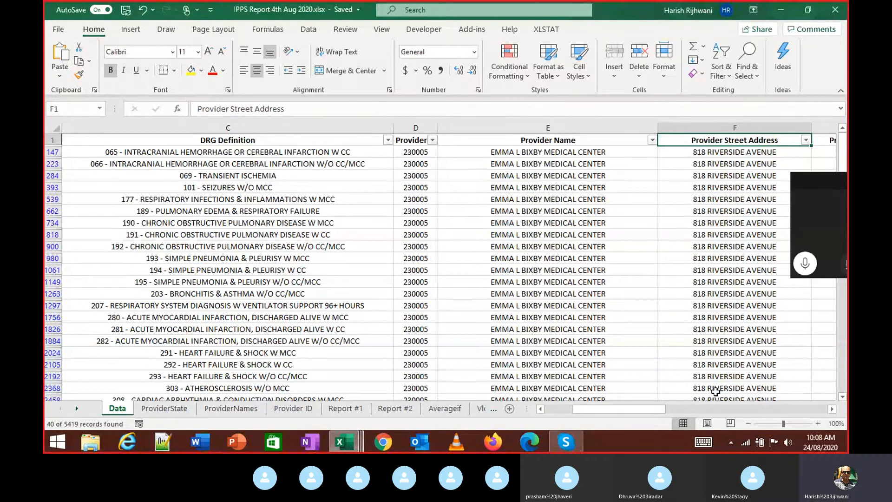
{"action": "left_click", "coordinate": [483, 409]}
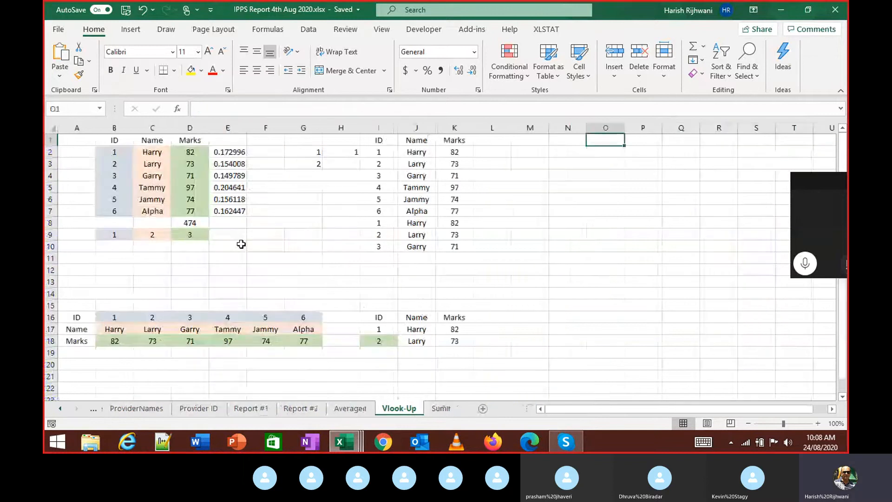
{"action": "left_click", "coordinate": [119, 165]}
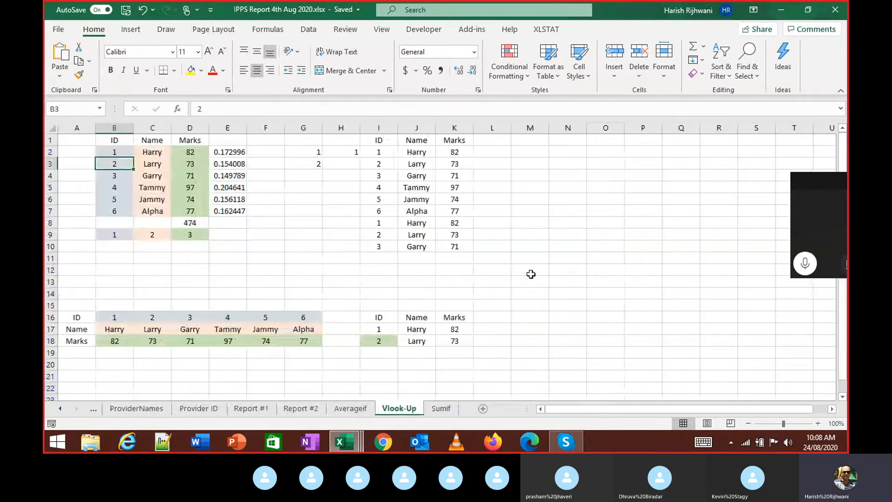
Step: Add the headers Name in N1 and Marks in O1 of the Vlook-Up sheet
{"action": "left_click", "coordinate": [554, 152]}
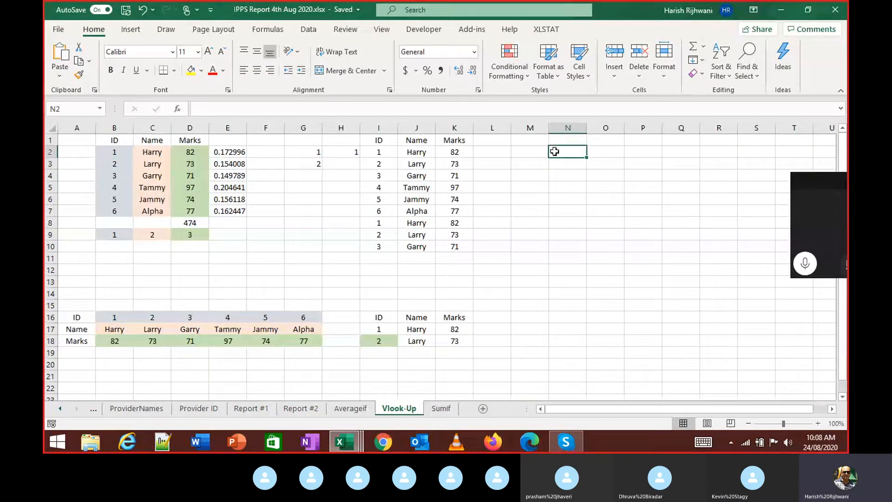
{"action": "key", "text": "Up"}
{"action": "type", "text": "Name"}
{"action": "key", "text": "Return"}
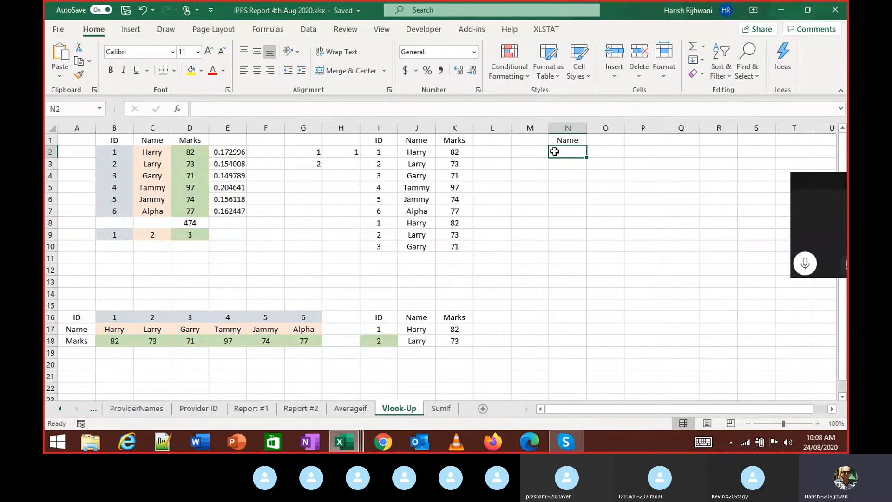
{"action": "key", "text": "Right"}
{"action": "key", "text": "Up"}
{"action": "type", "text": "Marks"}
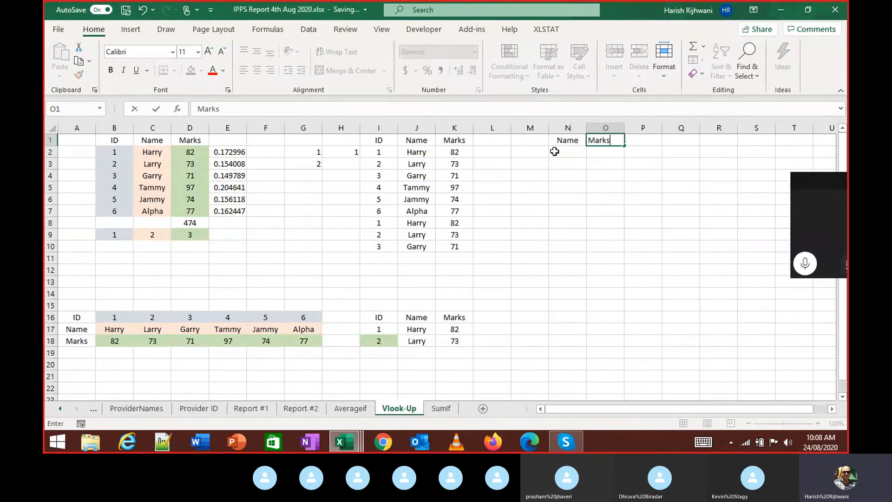
{"action": "key", "text": "Return"}
Step: Enter the name from C2 of the ID table as the lookup name in N2
{"action": "left_click", "coordinate": [554, 152]}
{"action": "type", "text": "Harry"}
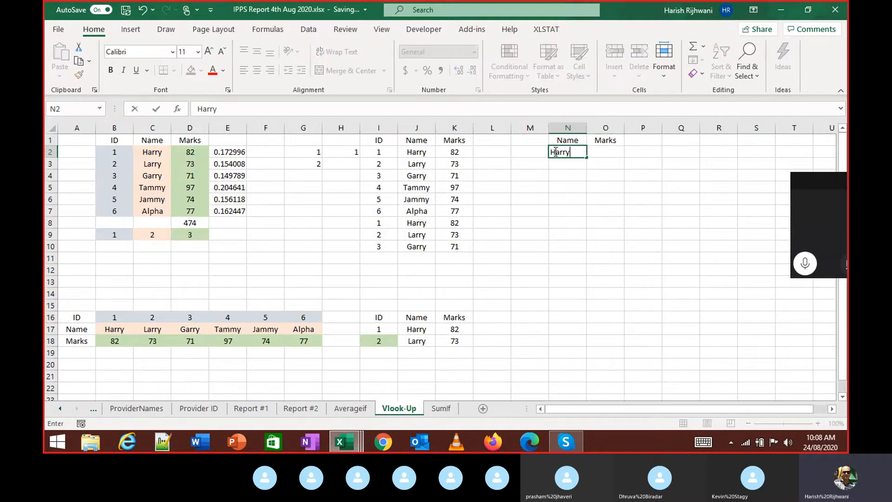
{"action": "key", "text": "Return"}
Step: Start a VLOOKUP formula in O2 with N2 as the lookup value
{"action": "key", "text": "Right"}
{"action": "key", "text": "Up"}
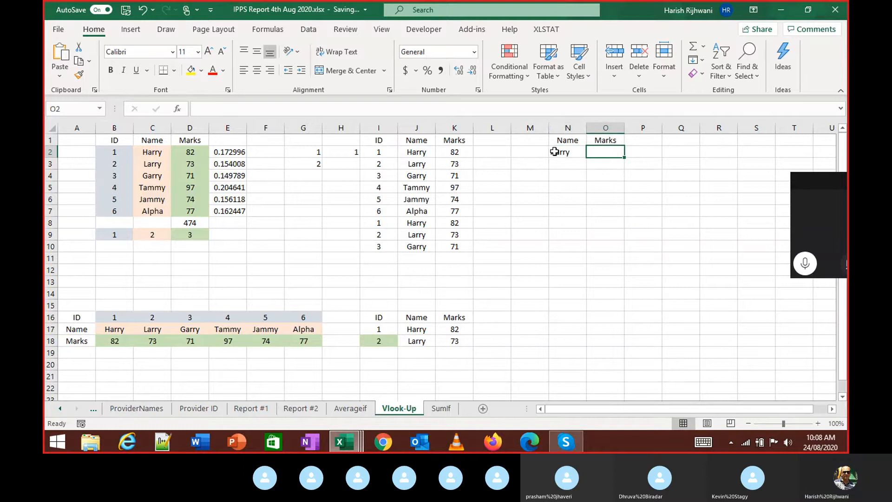
{"action": "type", "text": "=vlo"}
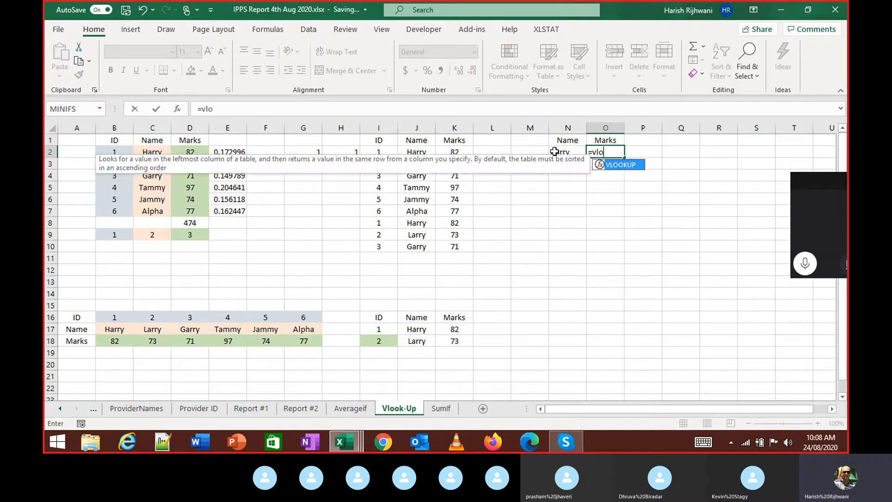
{"action": "key", "text": "Tab"}
{"action": "left_click", "coordinate": [554, 152]}
{"action": "type", "text": ","}
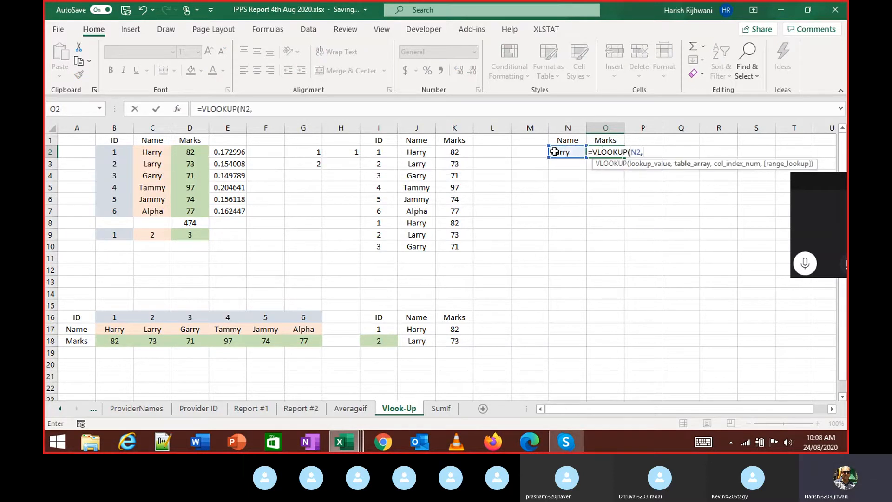
Step: Set the VLOOKUP table array to C1:D7, covering the Name and Marks columns with their headers
{"action": "key", "text": "Left"}
{"action": "key", "text": "Left"}
{"action": "key", "text": "Left"}
{"action": "key", "text": "Left"}
{"action": "key", "text": "Left"}
{"action": "key", "text": "Left"}
{"action": "key", "text": "Left"}
{"action": "key", "text": "Left"}
{"action": "key", "text": "Left"}
{"action": "key", "text": "Left"}
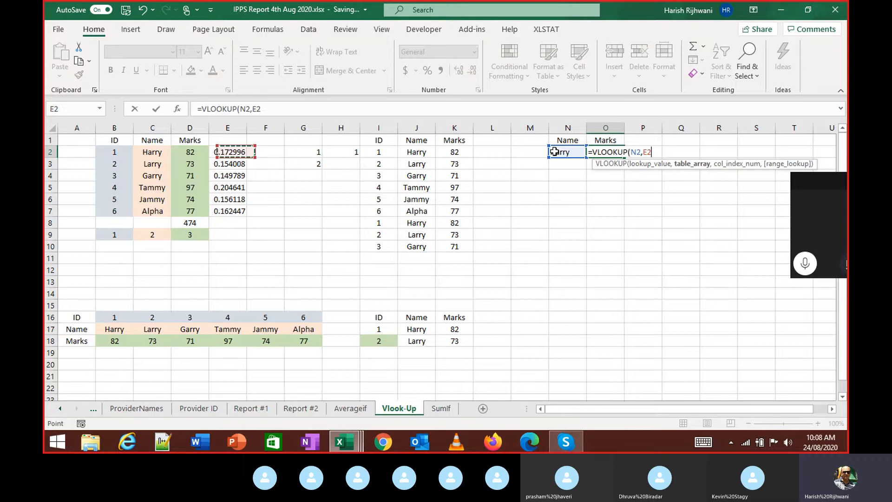
{"action": "key", "text": "Left"}
{"action": "key", "text": "Left"}
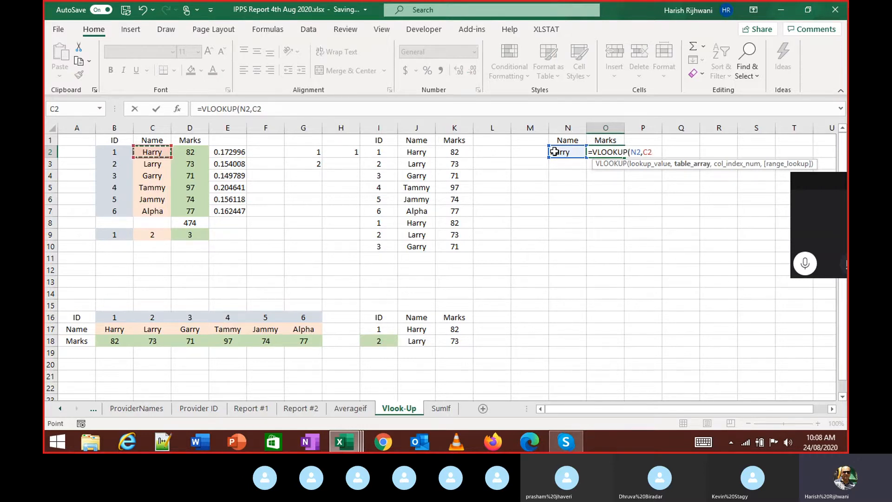
{"action": "key", "text": "ctrl+shift+Down"}
{"action": "key", "text": "shift+Right"}
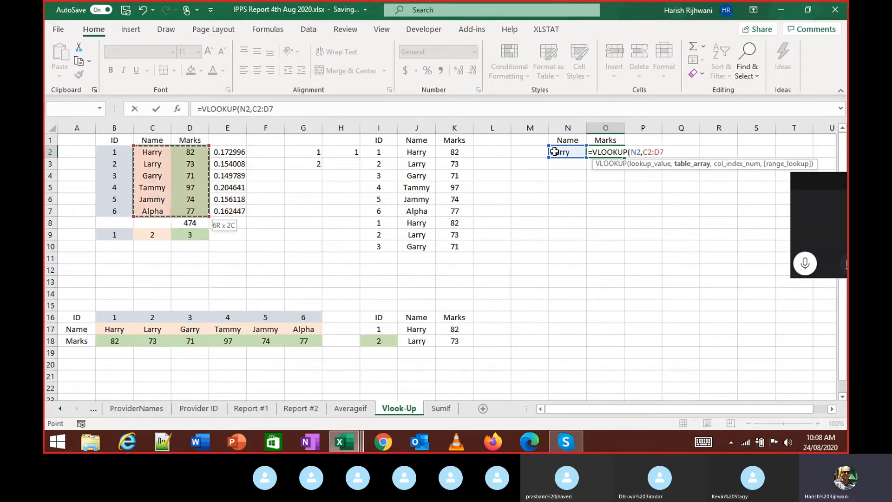
{"action": "key", "text": "Up"}
{"action": "key", "text": "ctrl+shift+Down"}
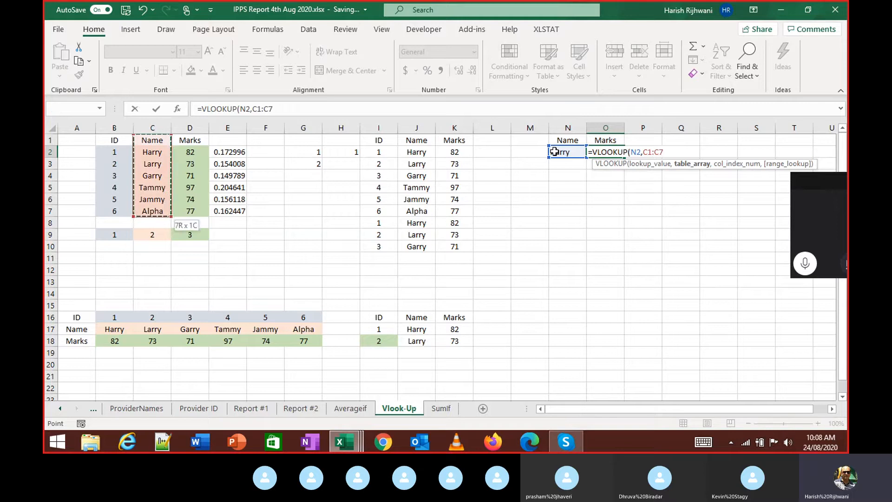
{"action": "key", "text": "shift+Right"}
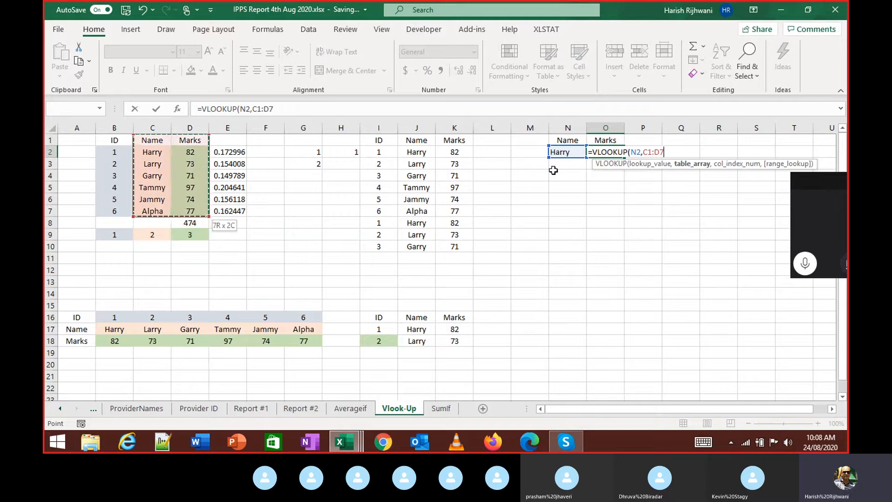
Step: Complete the formula in O2 as =VLOOKUP(N2,C1:D7,2,) and review it
{"action": "type", "text": ",2"}
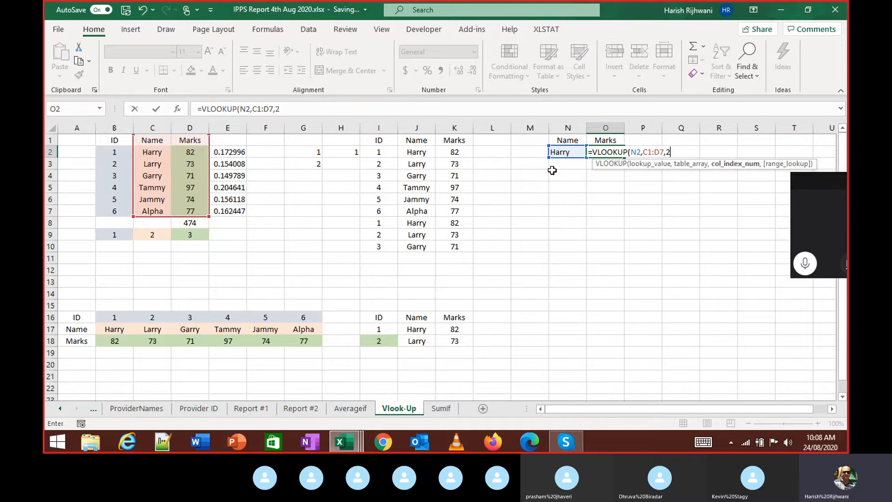
{"action": "type", "text": ",0"}
{"action": "key", "text": "Return"}
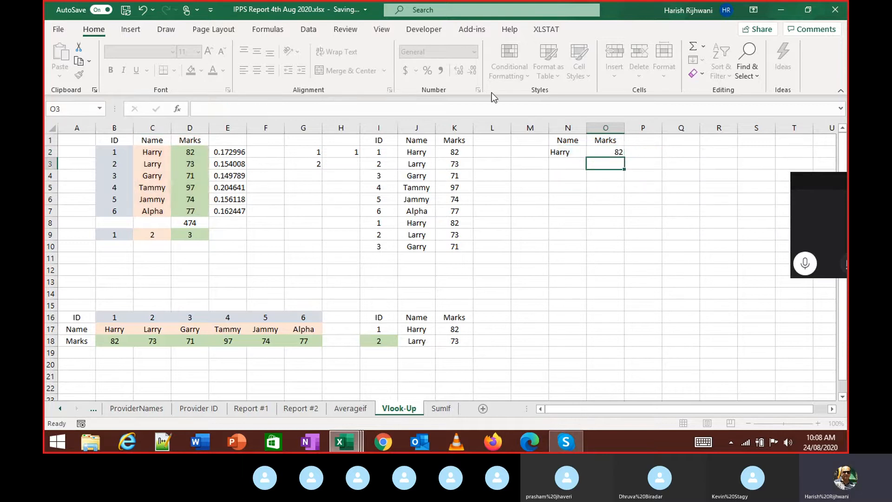
{"action": "key", "text": "Up"}
{"action": "key", "text": "F2"}
{"action": "key", "text": "Escape"}
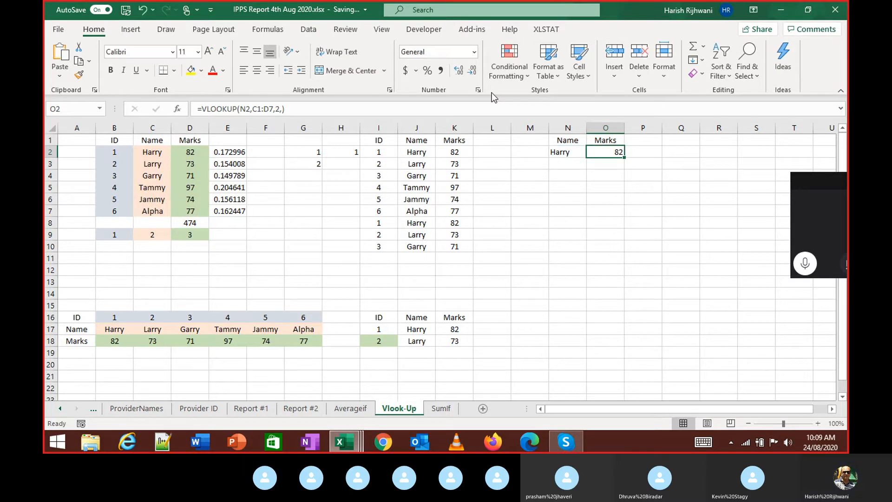
Step: Centre-align the VLOOKUP result in O2
{"action": "key", "text": "alt+Tab"}
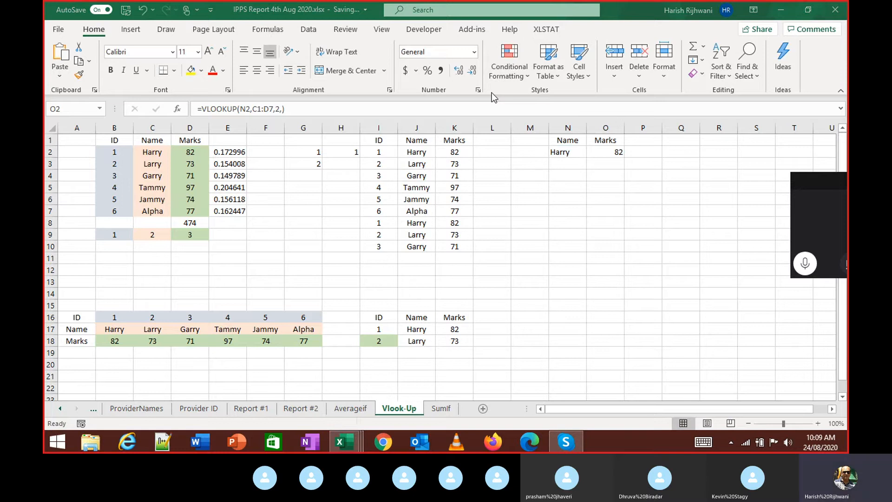
{"action": "left_click", "coordinate": [604, 151]}
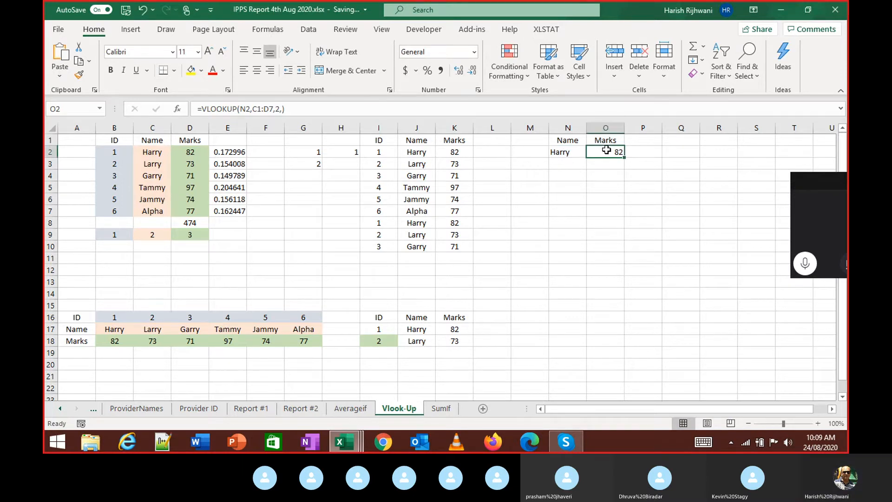
{"action": "key", "text": "alt+h"}
{"action": "key", "text": "c"}
{"action": "key", "text": "Escape"}
{"action": "key", "text": "Escape"}
{"action": "key", "text": "Escape"}
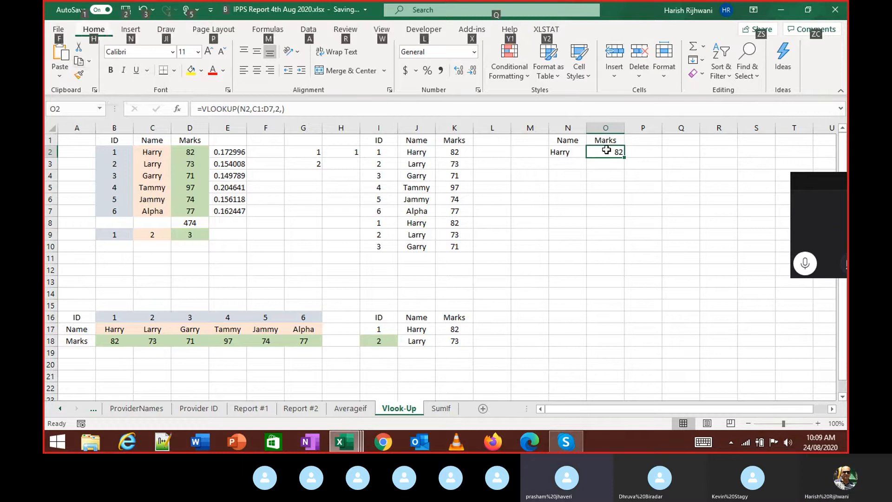
{"action": "key", "text": "alt+h"}
{"action": "key", "text": "a"}
{"action": "key", "text": "c"}
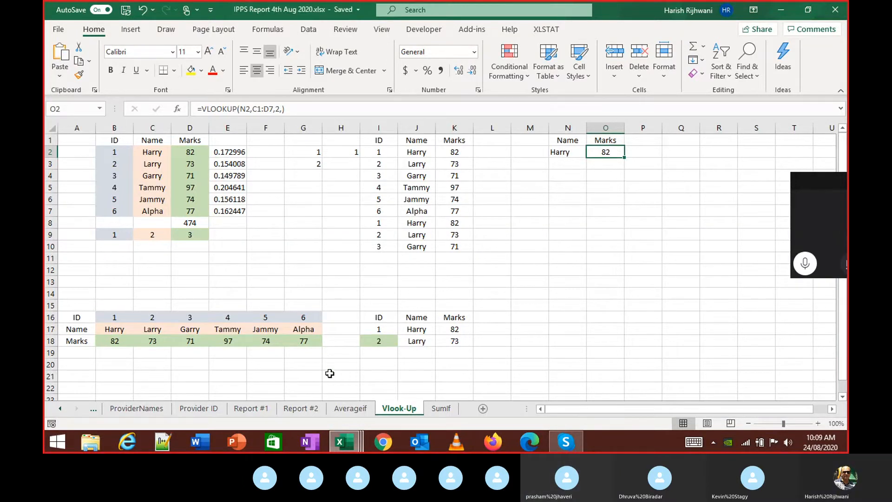
Step: Check the Skype chat, return to the IPPS Report workbook in Excel and show the Provider ID sheet
{"action": "key", "text": "alt+Tab"}
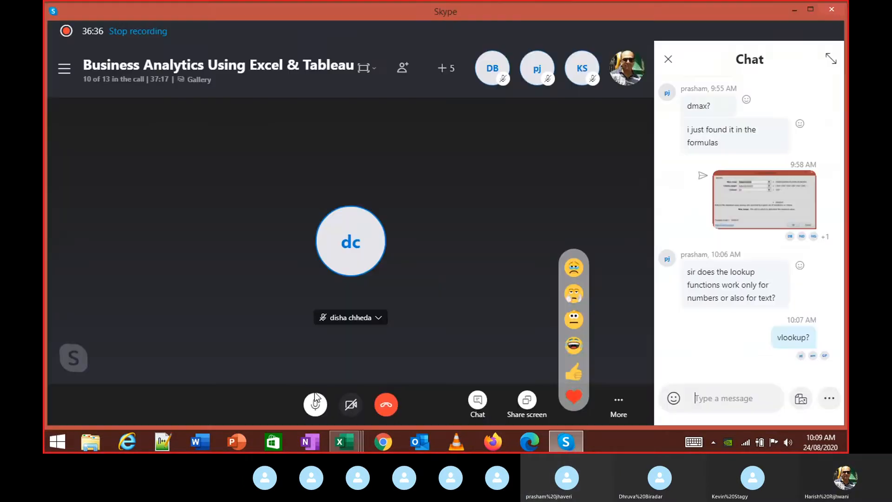
{"action": "key", "text": "alt+Tab"}
{"action": "left_click", "coordinate": [189, 408]}
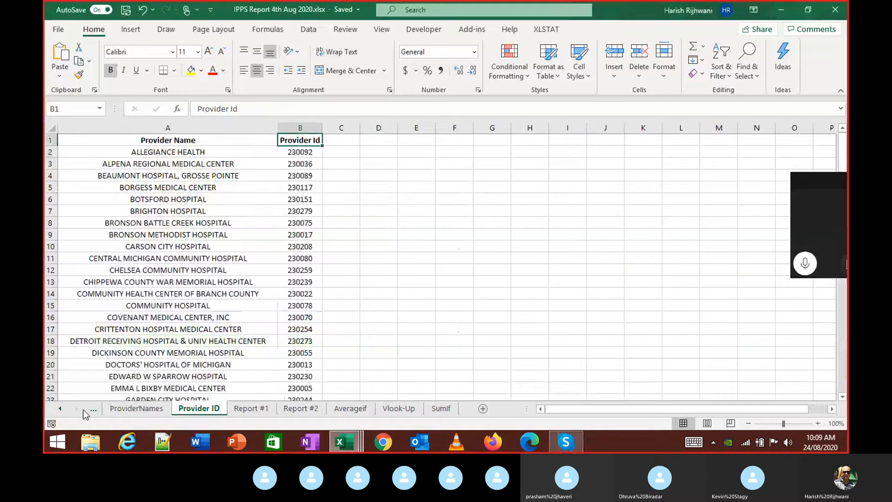
{"action": "left_click", "coordinate": [60, 402]}
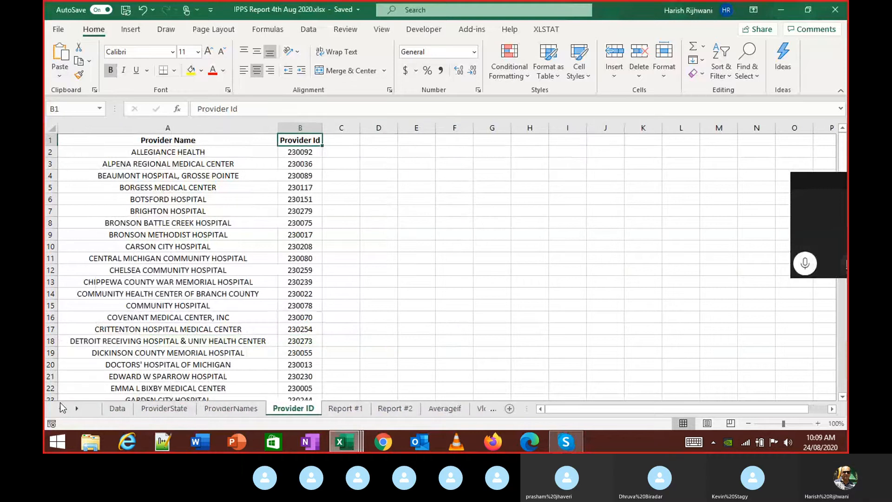
Step: Switch to the IPPS Data Assignment workbook and show the Assignment 03 section of the Report sheet
{"action": "key", "text": "alt+Tab"}
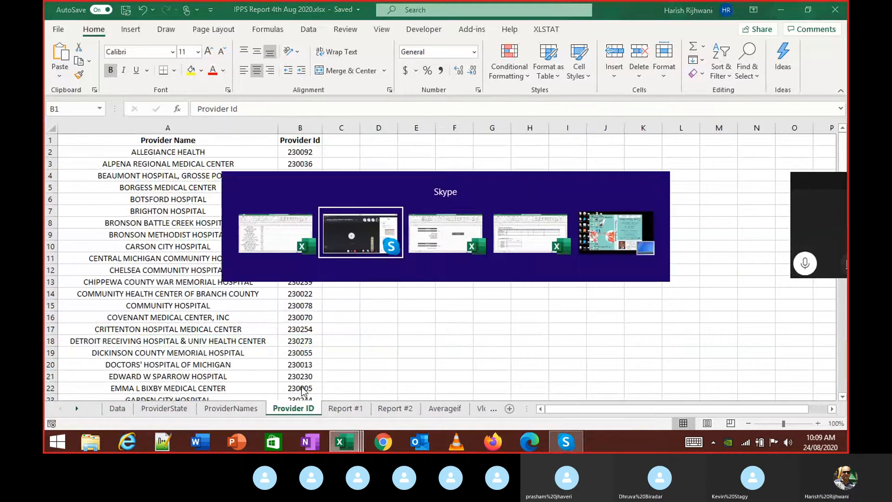
{"action": "key", "text": "alt+Tab"}
{"action": "scroll", "coordinate": [377, 320], "scroll_direction": "down", "scroll_amount": 2}
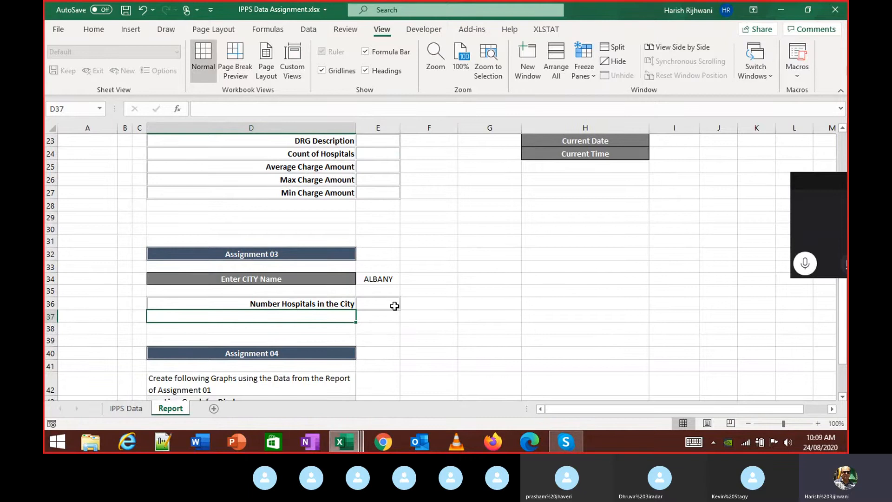
Step: Return to the IPPS Report workbook and filter Provider City on the Data sheet to ALMA only, deselecting ADRIAN
{"action": "key", "text": "alt+Tab"}
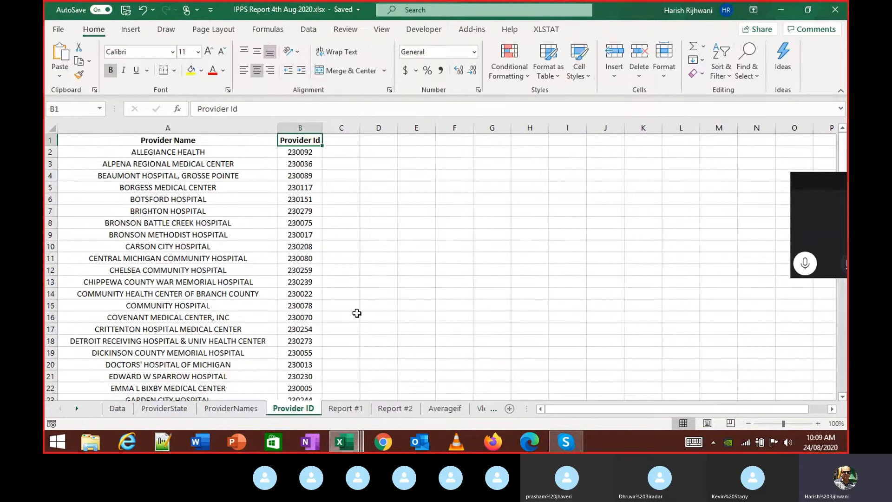
{"action": "left_click", "coordinate": [118, 408]}
{"action": "key", "text": "Right"}
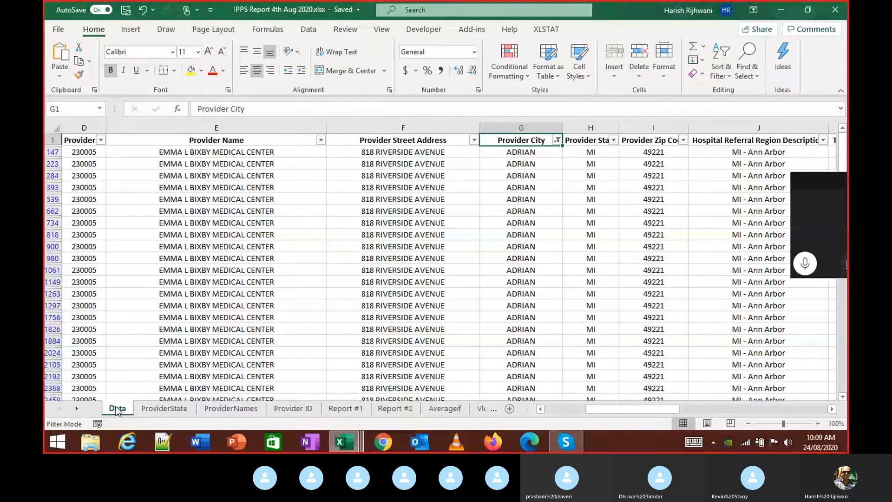
{"action": "key", "text": "alt+Down"}
{"action": "key", "text": "e"}
{"action": "key", "text": "Down"}
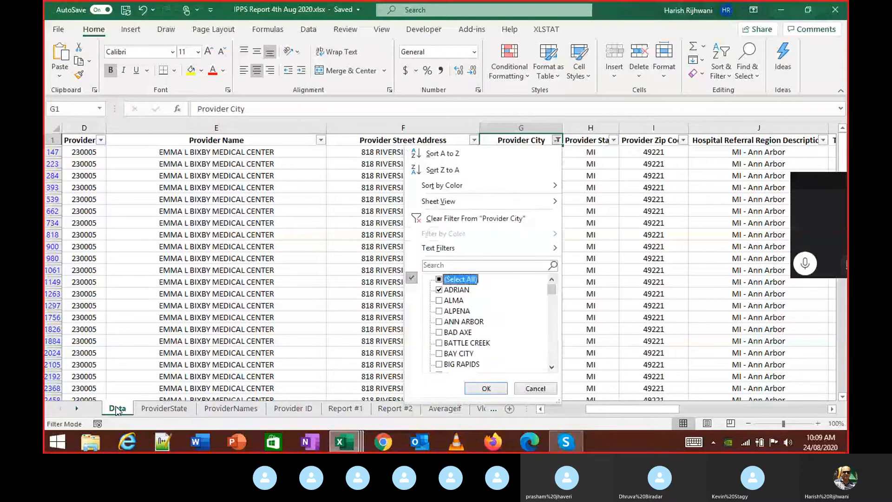
{"action": "key", "text": "Down"}
{"action": "key", "text": "space"}
{"action": "key", "text": "Down"}
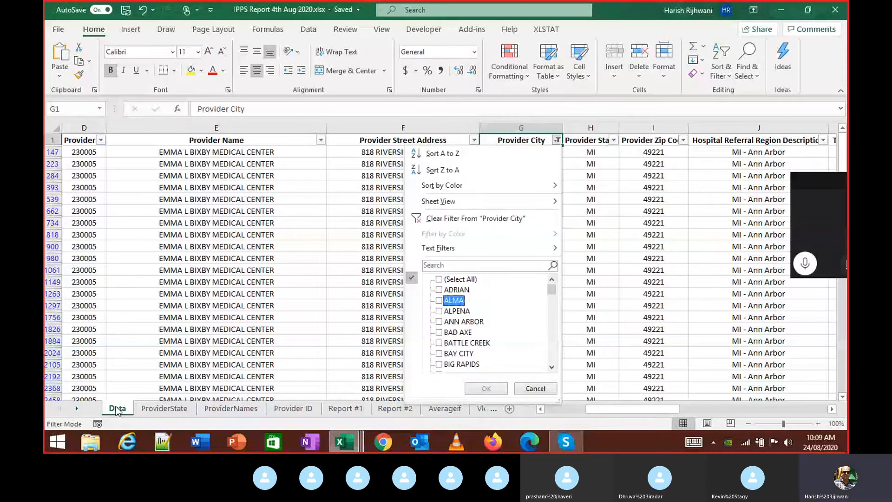
{"action": "key", "text": "space"}
{"action": "key", "text": "Return"}
Step: Examine the hospital names listed in the Provider Name filter for the ALMA records
{"action": "key", "text": "Left"}
{"action": "key", "text": "Left"}
{"action": "key", "text": "Right"}
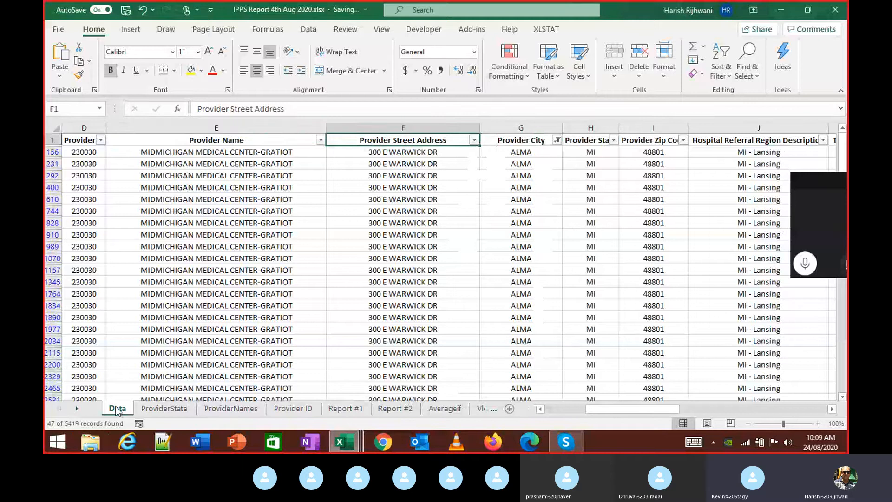
{"action": "key", "text": "Right"}
{"action": "key", "text": "Right"}
{"action": "key", "text": "Left"}
{"action": "key", "text": "Left"}
{"action": "key", "text": "Left"}
{"action": "key", "text": "alt+Down"}
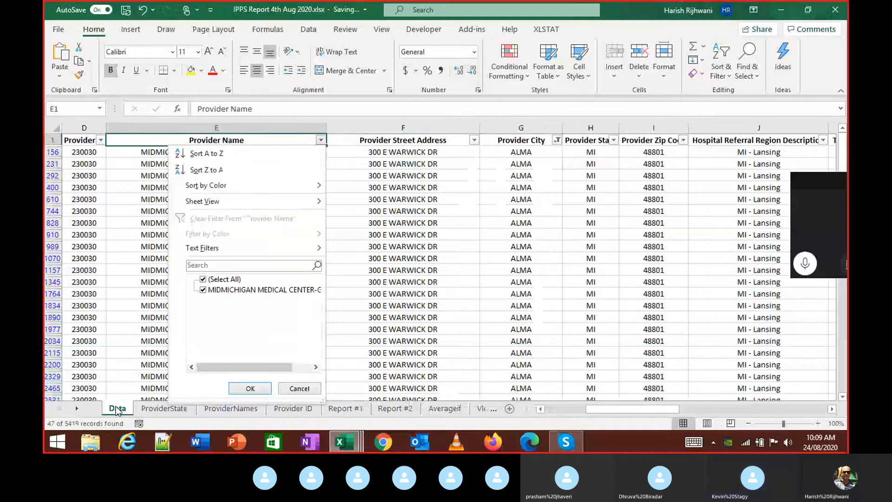
{"action": "key", "text": "Escape"}
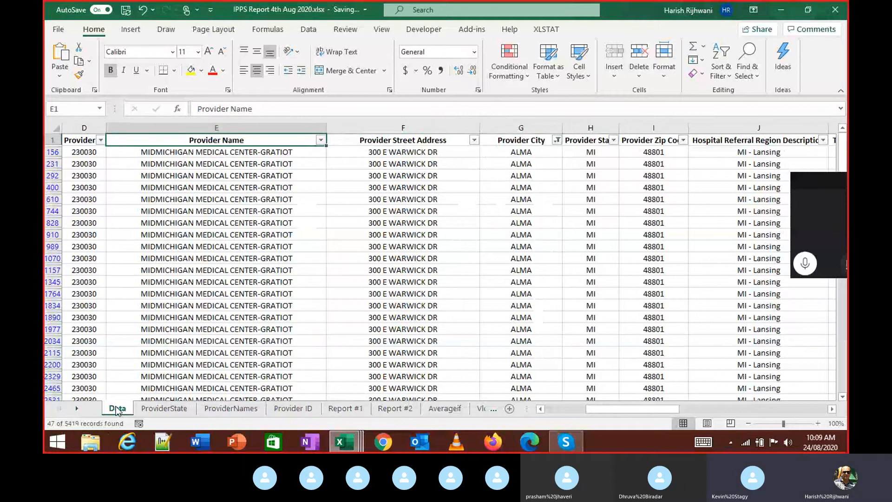
Step: Select all Provider Name entries of the filtered ALMA records to count the rows
{"action": "key", "text": "Down"}
{"action": "key", "text": "ctrl+Down"}
{"action": "key", "text": "ctrl+Up"}
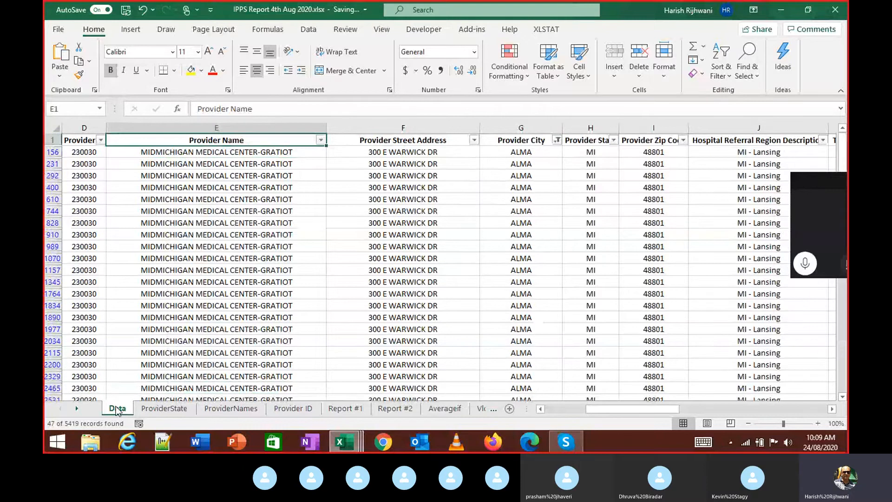
{"action": "key", "text": "ctrl+shift+Down"}
{"action": "key", "text": "ctrl+shift+Up"}
{"action": "key", "text": "Right"}
{"action": "key", "text": "Right"}
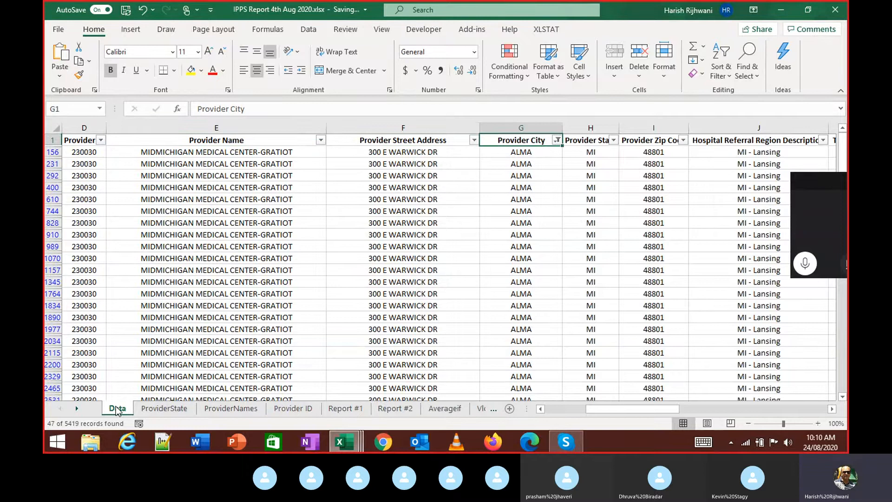
{"action": "key", "text": "Left"}
{"action": "key", "text": "Left"}
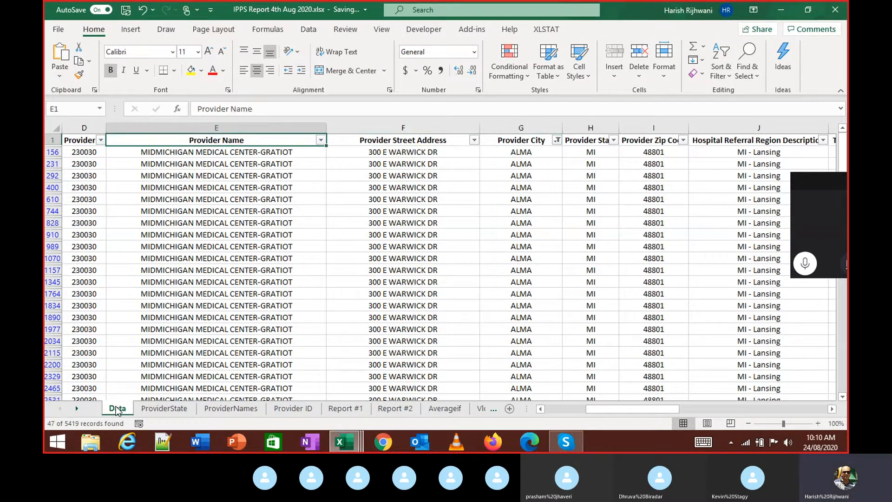
{"action": "key", "text": "Down"}
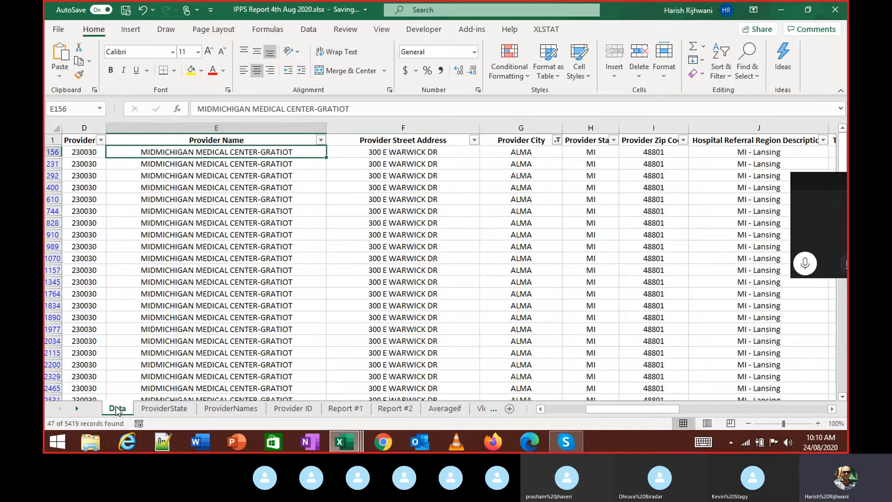
{"action": "key", "text": "ctrl+shift+Down"}
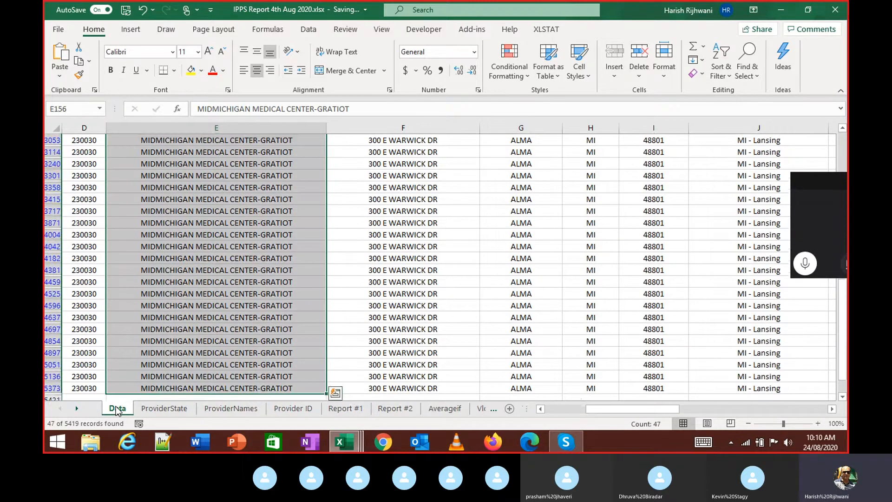
Step: Recheck the distinct hospitals in the Provider Name filter list and return to the Provider City header
{"action": "key", "text": "ctrl+Up"}
{"action": "key", "text": "alt+Down"}
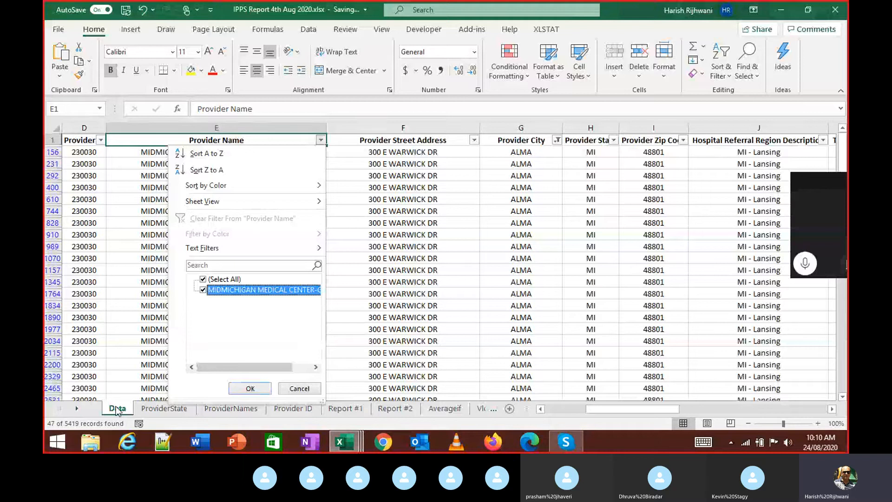
{"action": "key", "text": "Escape"}
{"action": "key", "text": "Right"}
{"action": "key", "text": "Right"}
{"action": "key", "text": "Right"}
{"action": "key", "text": "Left"}
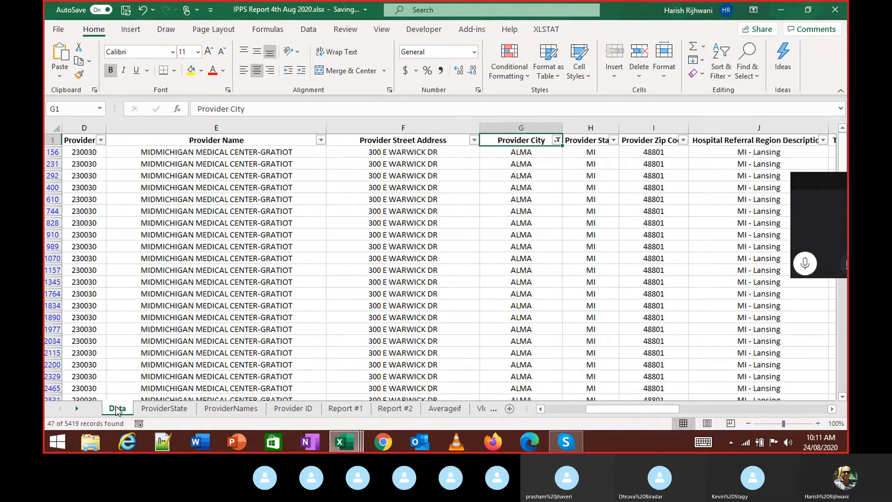
Step: Clear the ALMA filter from the Provider City column on the Data sheet
{"action": "key", "text": "alt+Down"}
{"action": "key", "text": "Escape"}
{"action": "key", "text": "Left"}
{"action": "key", "text": "Left"}
{"action": "key", "text": "Left"}
{"action": "key", "text": "Right"}
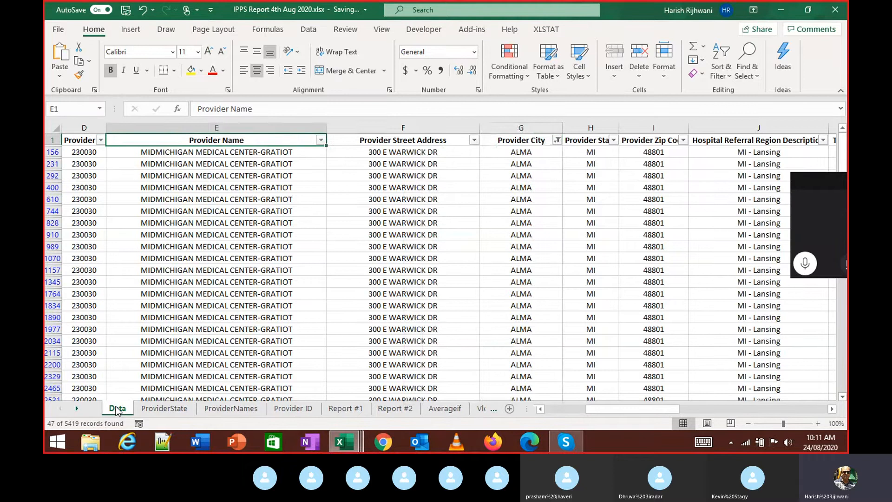
{"action": "key", "text": "ctrl+Down"}
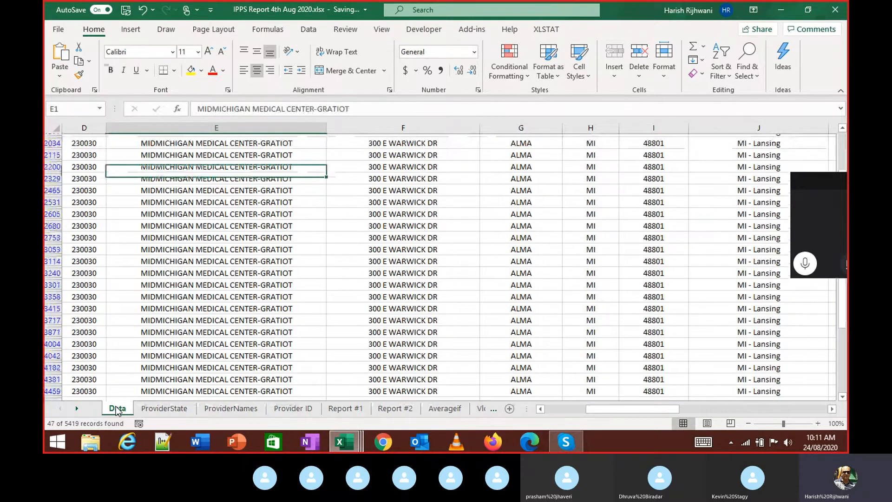
{"action": "key", "text": "ctrl+Up"}
{"action": "key", "text": "Right"}
{"action": "key", "text": "Right"}
{"action": "key", "text": "alt+Down"}
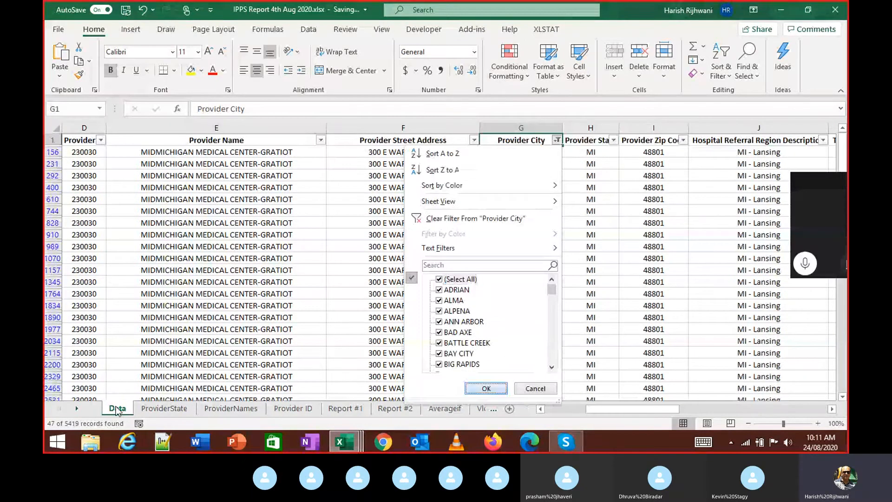
{"action": "key", "text": "c"}
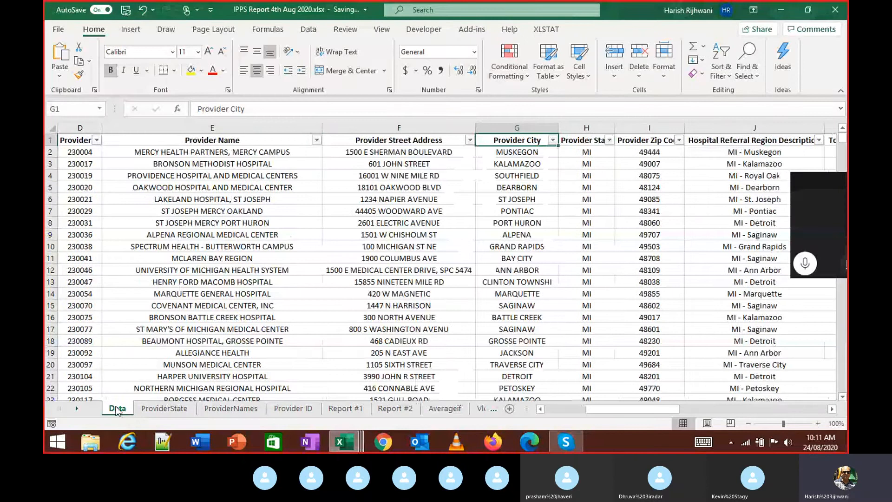
Step: Select the full Provider Name column of the unfiltered data to check its extent, then return to its header
{"action": "key", "text": "Left"}
{"action": "key", "text": "Left"}
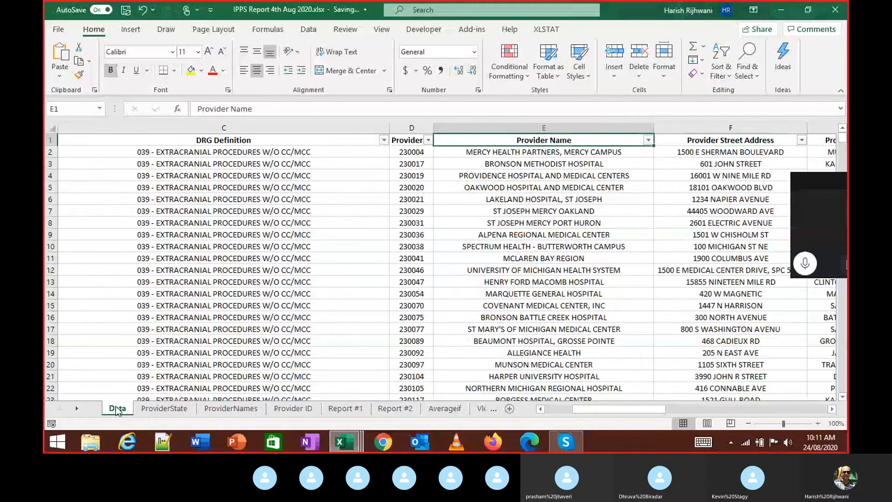
{"action": "key", "text": "ctrl+shift+Down"}
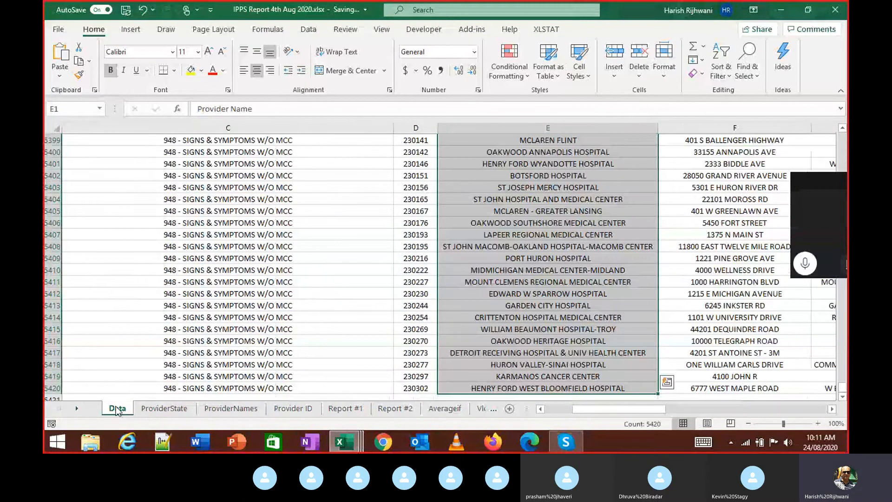
{"action": "key", "text": "ctrl+Up"}
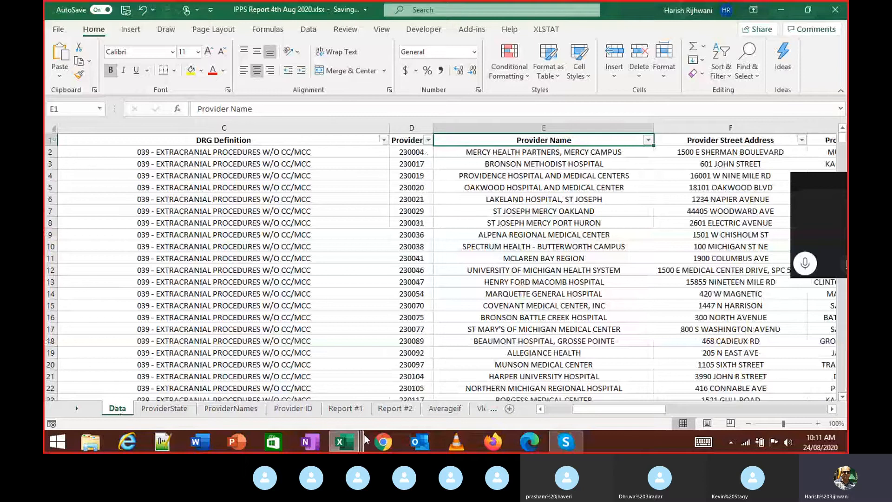
Step: Add a new worksheet at the end of the workbook after SumIf and name it City_Hospitals
{"action": "left_click", "coordinate": [510, 408]}
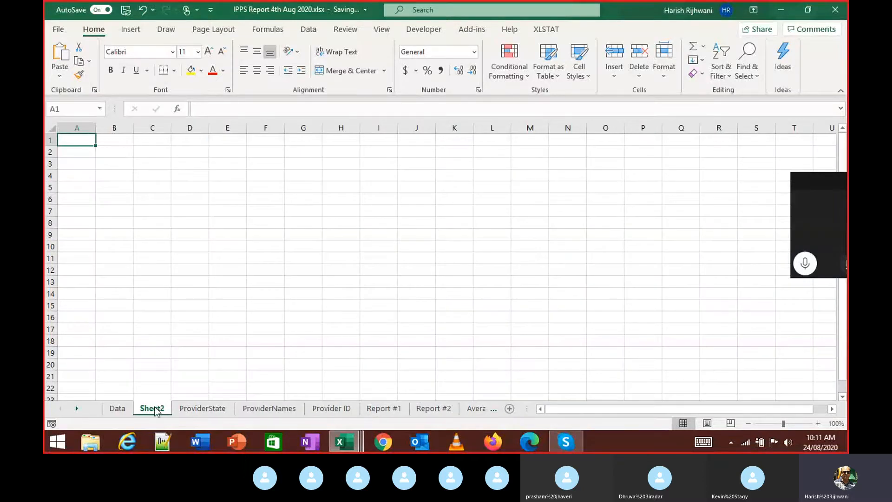
{"action": "left_click", "coordinate": [493, 409]}
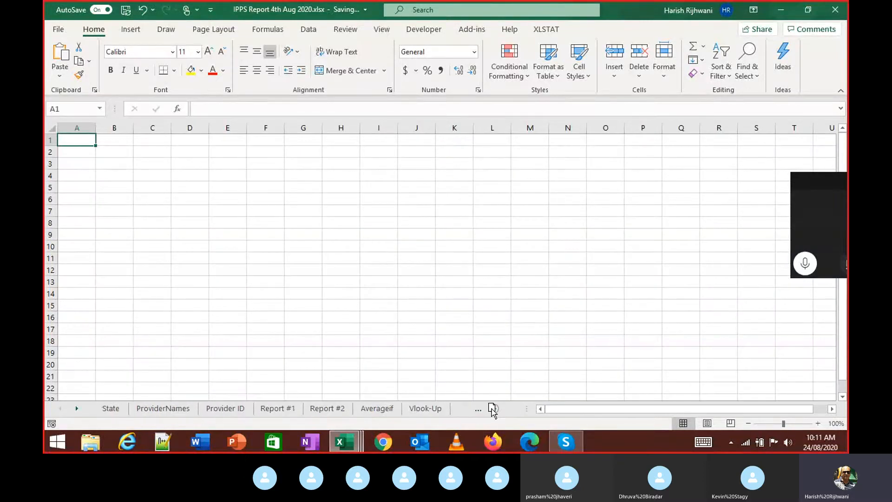
{"action": "left_click", "coordinate": [478, 409]}
{"action": "left_click", "coordinate": [456, 408]}
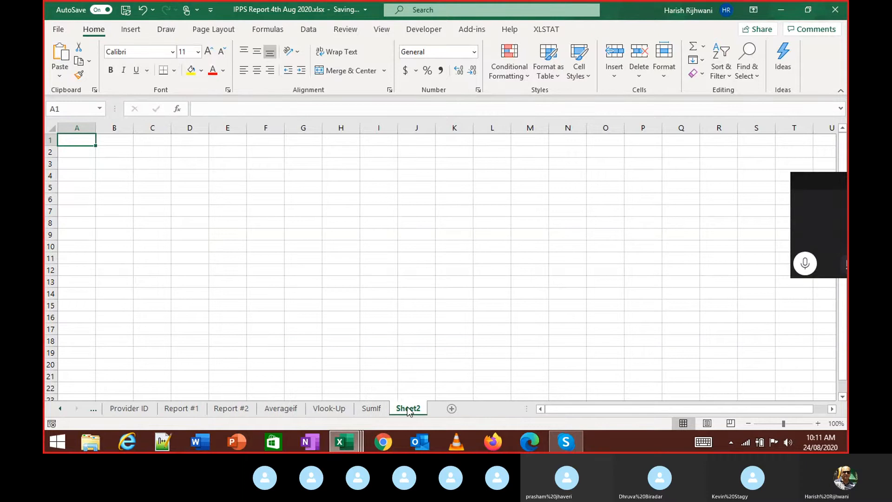
{"action": "double_click", "coordinate": [409, 412]}
{"action": "type", "text": "H"}
{"action": "key", "text": "BackSpace"}
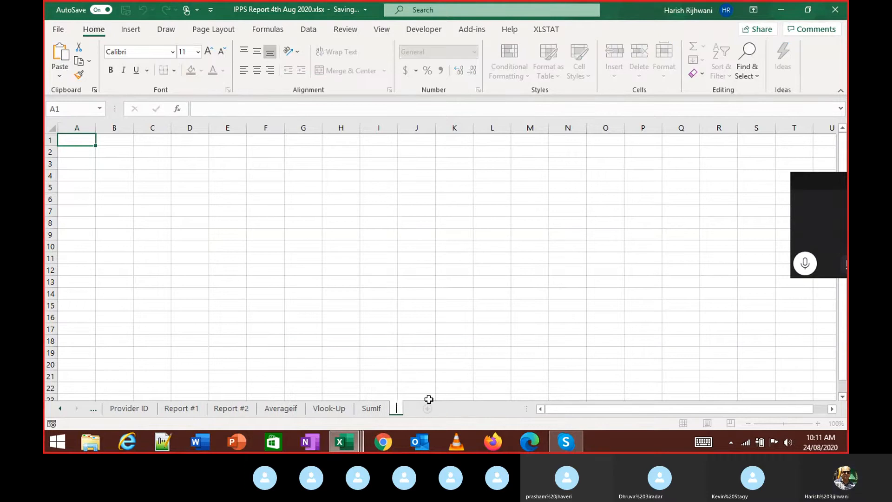
{"action": "type", "text": "City_Hospitals"}
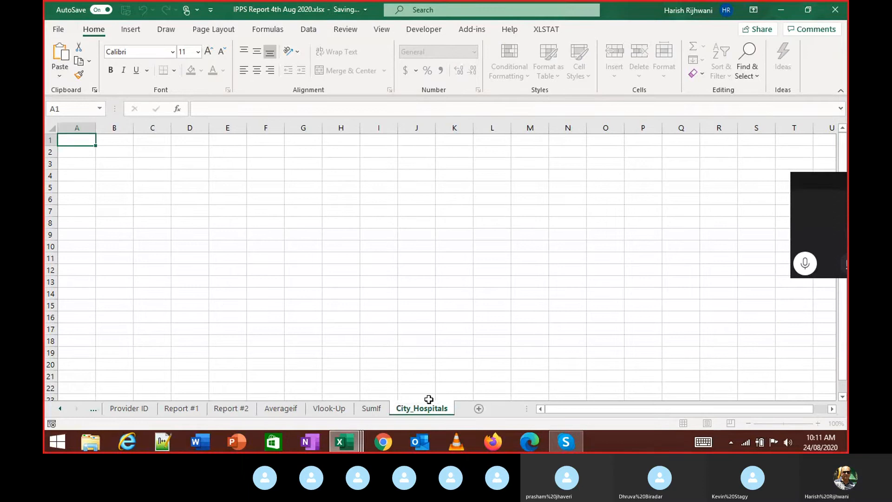
{"action": "key", "text": "Return"}
Step: Copy the Provider Name column from the Data sheet into column A of City_Hospitals
{"action": "key", "text": "ctrl+Page_Up"}
{"action": "key", "text": "ctrl+Page_Up"}
{"action": "key", "text": "ctrl+Page_Up"}
{"action": "key", "text": "ctrl+Page_Up"}
{"action": "key", "text": "ctrl+Page_Up"}
{"action": "key", "text": "ctrl+Page_Up"}
{"action": "key", "text": "ctrl+Page_Up"}
{"action": "key", "text": "ctrl+Page_Up"}
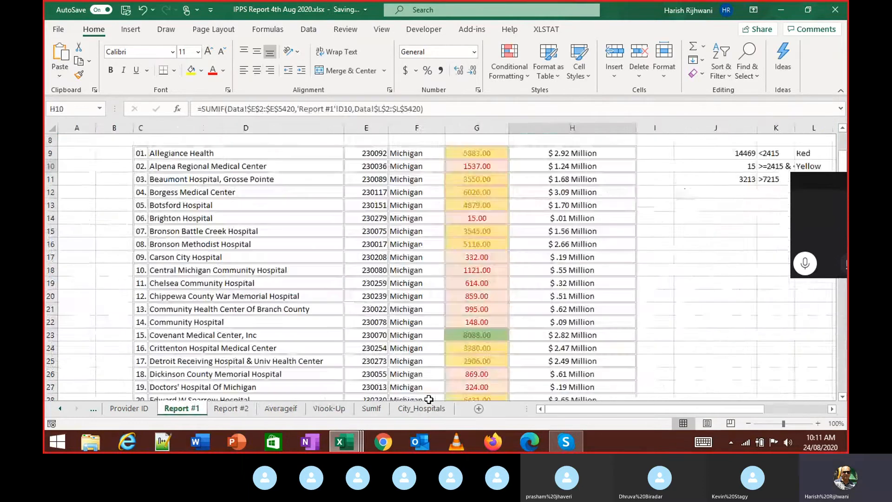
{"action": "key", "text": "ctrl+Page_Up"}
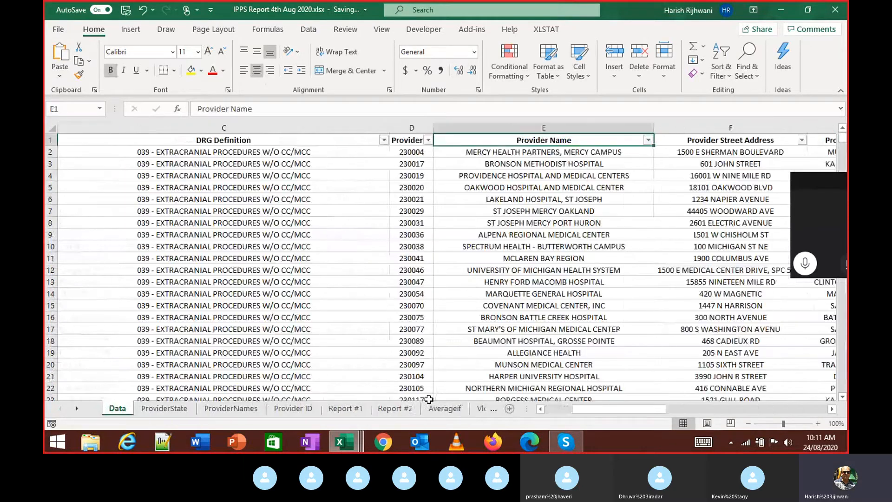
{"action": "key", "text": "ctrl+shift+Down"}
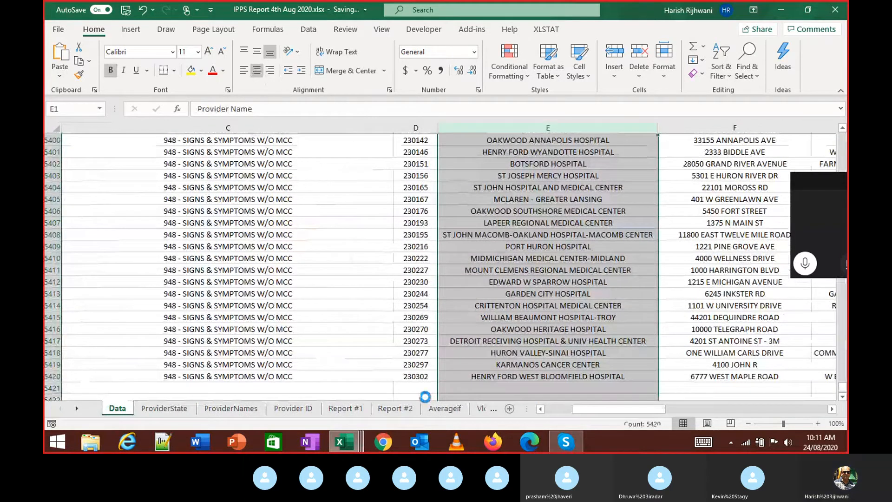
{"action": "key", "text": "ctrl+c"}
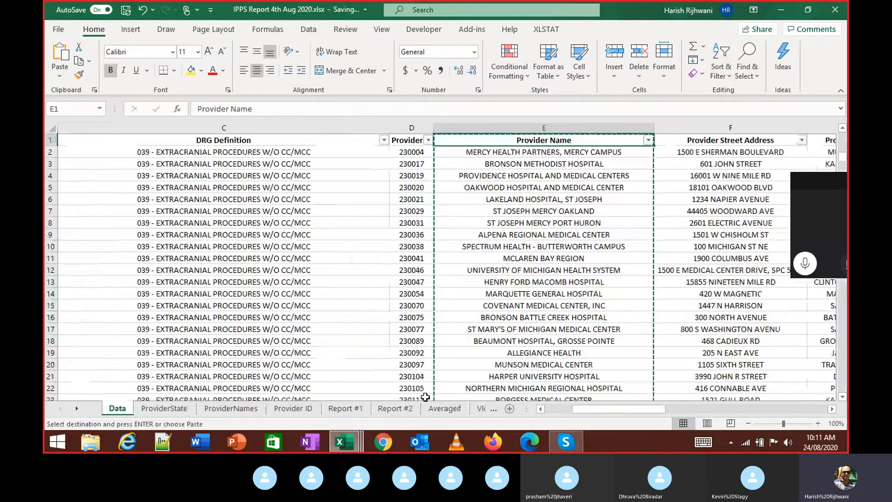
{"action": "key", "text": "ctrl+Page_Down"}
{"action": "key", "text": "ctrl+Page_Down"}
{"action": "key", "text": "ctrl+Page_Down"}
{"action": "key", "text": "ctrl+Page_Down"}
{"action": "key", "text": "ctrl+Page_Down"}
{"action": "key", "text": "ctrl+Page_Down"}
{"action": "key", "text": "ctrl+Page_Down"}
{"action": "key", "text": "ctrl+Page_Down"}
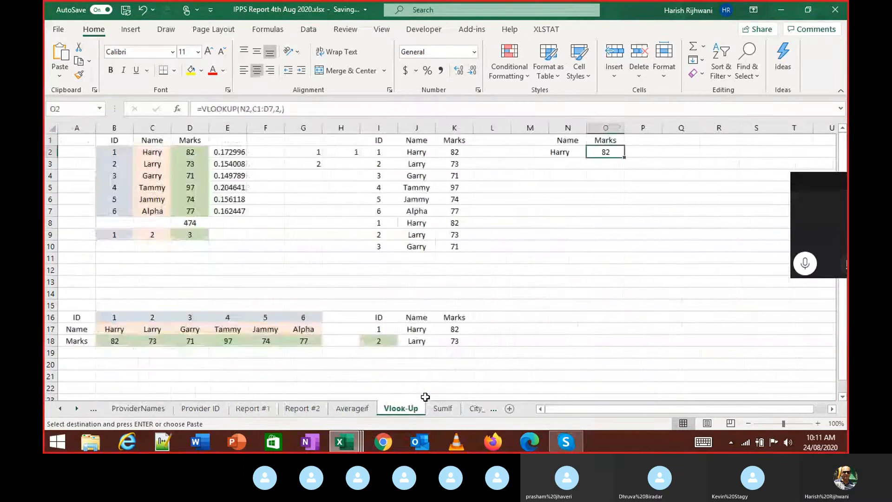
{"action": "key", "text": "ctrl+Page_Down"}
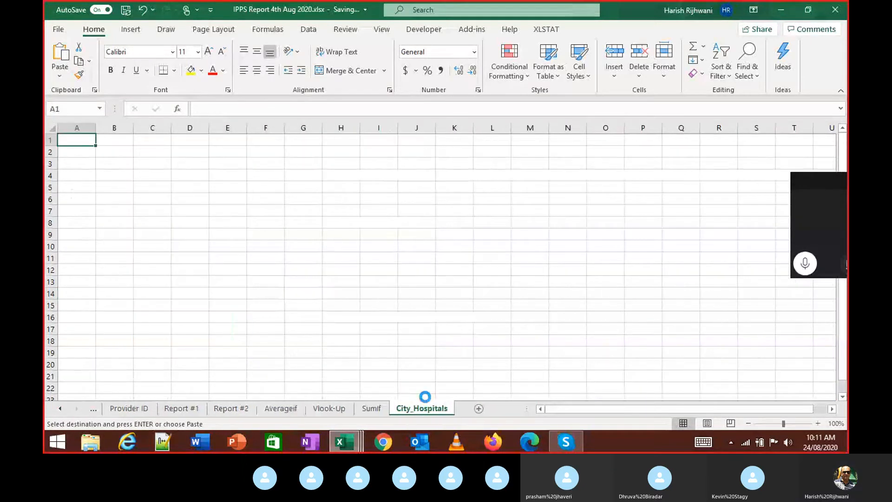
{"action": "key", "text": "ctrl+v"}
Step: Copy the Provider City column from the Data sheet into column B of City_Hospitals, beside the provider names
{"action": "key", "text": "ctrl+Page_Up"}
{"action": "key", "text": "ctrl+Page_Up"}
{"action": "key", "text": "ctrl+Page_Up"}
{"action": "key", "text": "ctrl+Page_Up"}
{"action": "key", "text": "ctrl+Page_Up"}
{"action": "key", "text": "ctrl+Page_Up"}
{"action": "key", "text": "ctrl+Page_Up"}
{"action": "key", "text": "ctrl+Page_Up"}
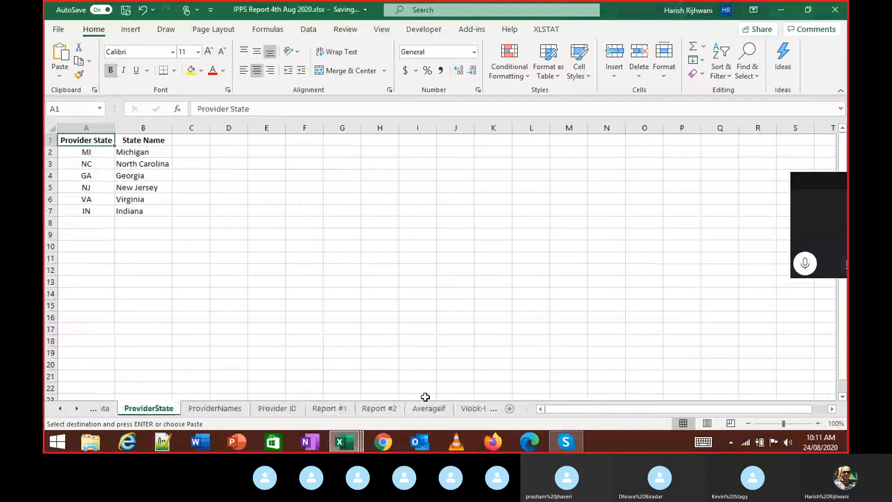
{"action": "key", "text": "ctrl+Page_Up"}
{"action": "key", "text": "Right"}
{"action": "key", "text": "Right"}
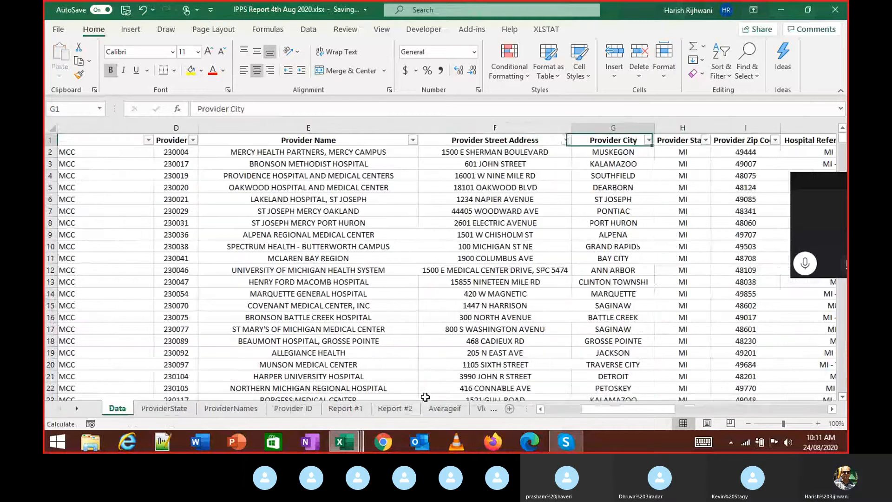
{"action": "key", "text": "Right"}
{"action": "key", "text": "Left"}
{"action": "key", "text": "Delete"}
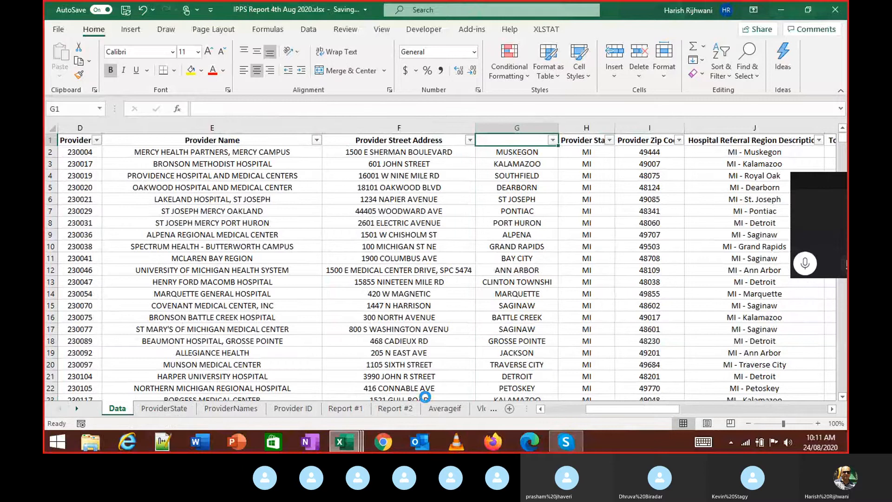
{"action": "key", "text": "ctrl+z"}
{"action": "key", "text": "ctrl+space"}
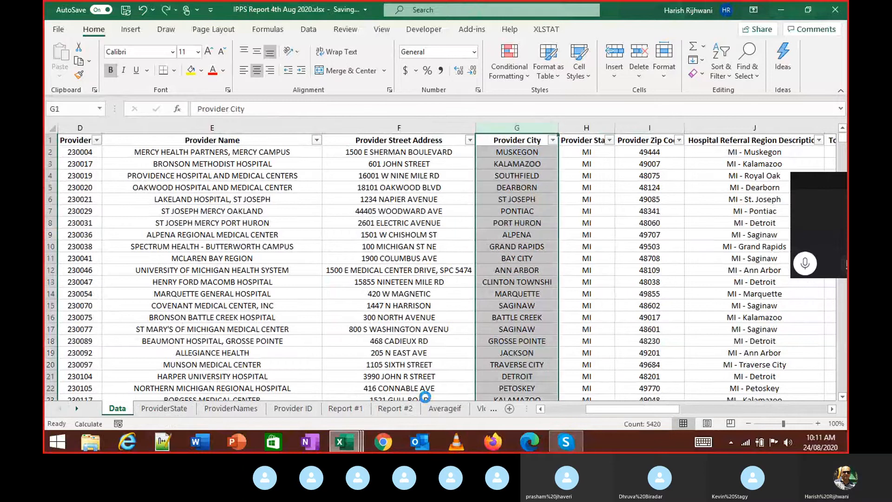
{"action": "key", "text": "ctrl+c"}
{"action": "key", "text": "ctrl+Page_Down"}
{"action": "key", "text": "ctrl+Page_Down"}
{"action": "key", "text": "ctrl+Page_Down"}
{"action": "key", "text": "ctrl+Page_Down"}
{"action": "key", "text": "ctrl+Page_Down"}
{"action": "key", "text": "ctrl+Page_Down"}
{"action": "key", "text": "ctrl+Page_Down"}
{"action": "key", "text": "ctrl+Page_Down"}
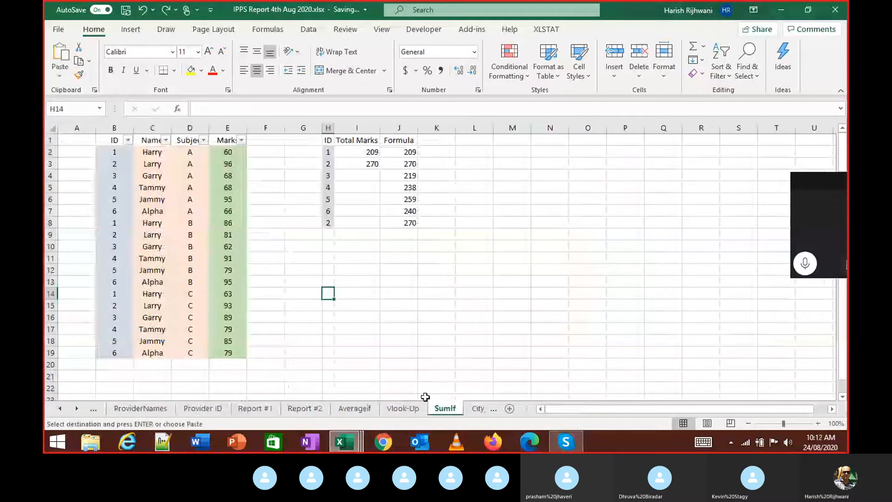
{"action": "key", "text": "ctrl+Page_Down"}
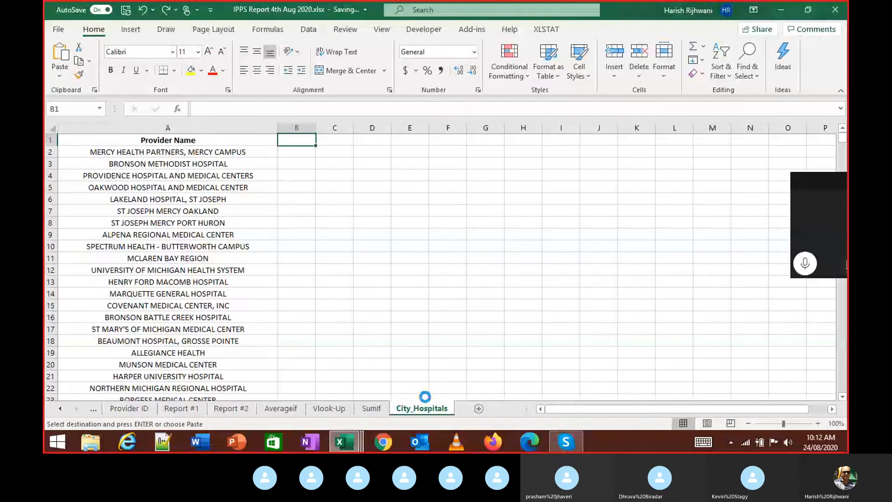
{"action": "key", "text": "ctrl+v"}
Step: Remove duplicate rows from the City_Hospitals data, comparing both Provider Name and Provider City with headers recognised
{"action": "key", "text": "Left"}
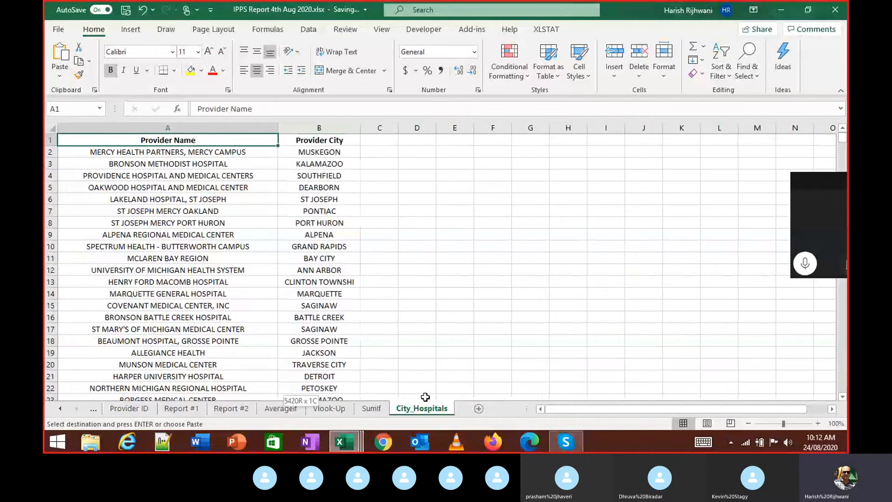
{"action": "key", "text": "ctrl+shift+End"}
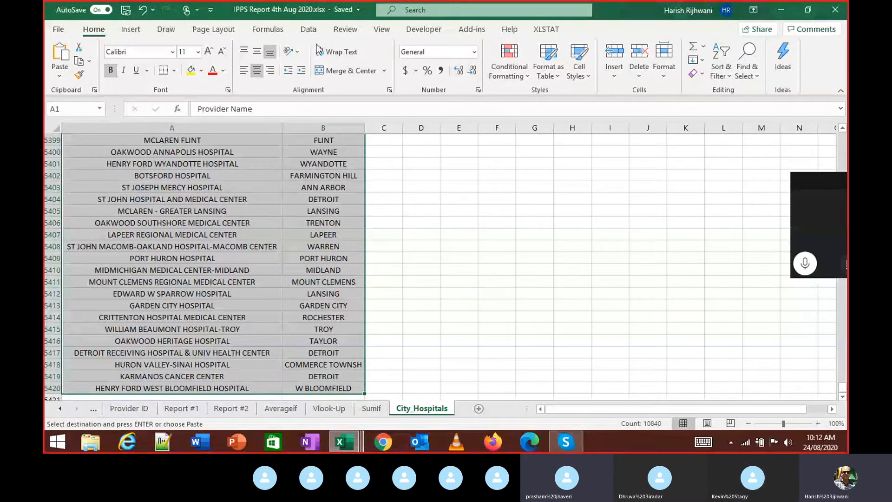
{"action": "left_click", "coordinate": [309, 29]}
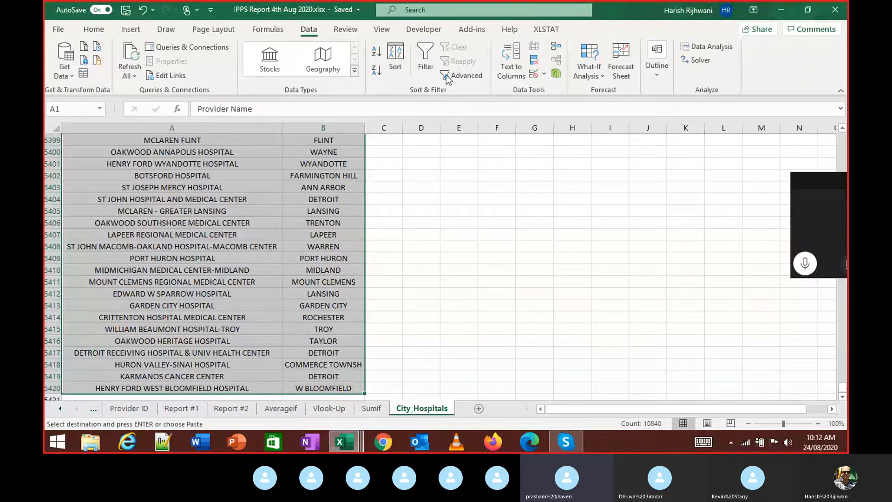
{"action": "left_click", "coordinate": [534, 60]}
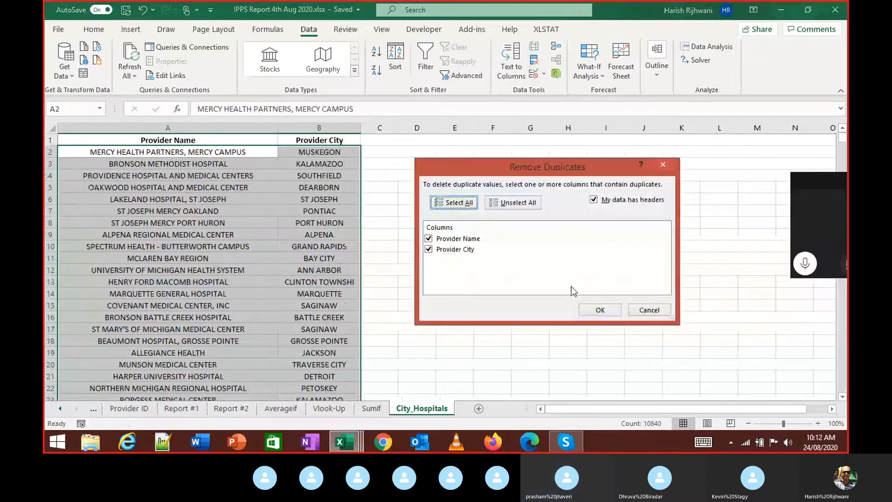
{"action": "left_click", "coordinate": [594, 310]}
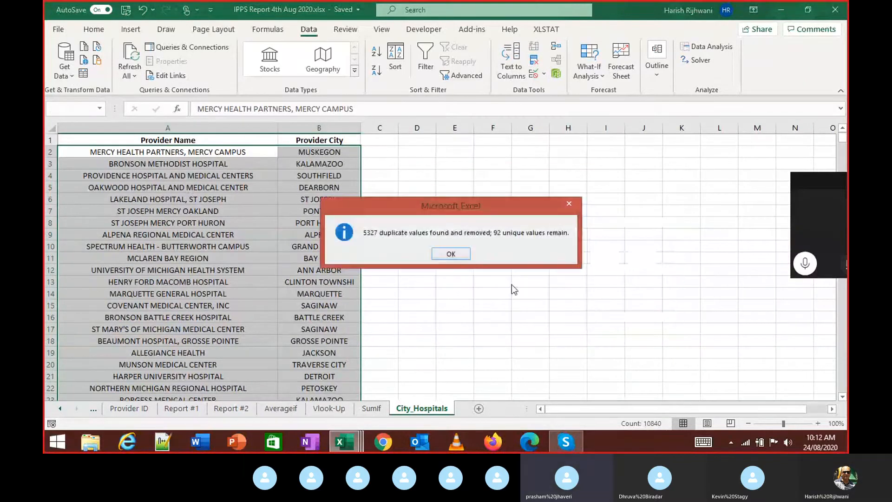
{"action": "left_click", "coordinate": [457, 254]}
{"action": "key", "text": "ctrl+Home"}
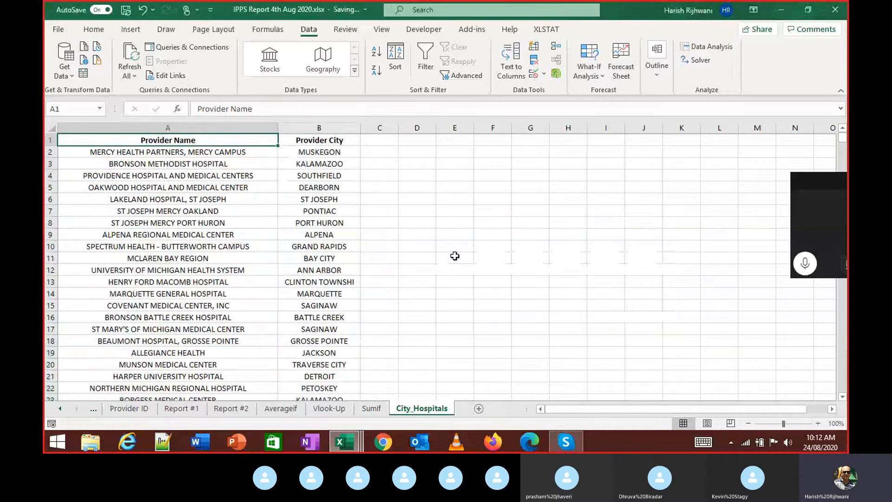
Step: Add a new worksheet between Report #2 and Averageif and name it Report #3
{"action": "key", "text": "Right"}
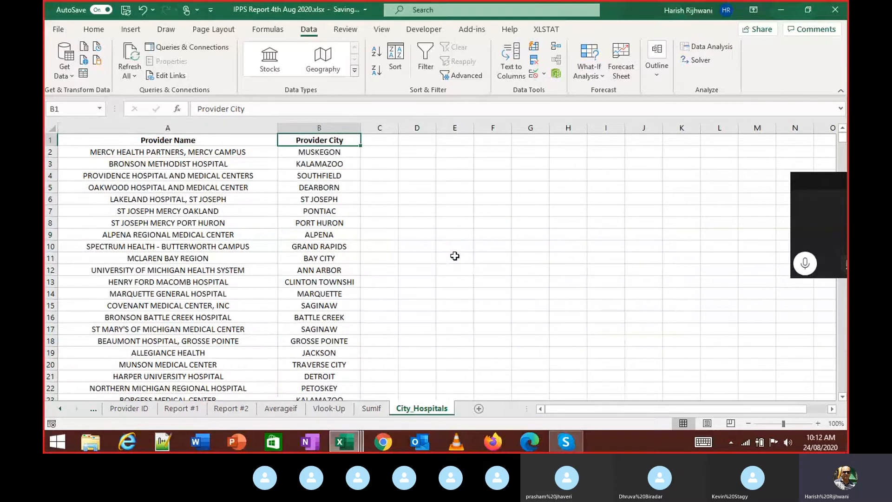
{"action": "key", "text": "ctrl+Page_Up"}
{"action": "key", "text": "ctrl+Page_Up"}
{"action": "key", "text": "ctrl+Page_Up"}
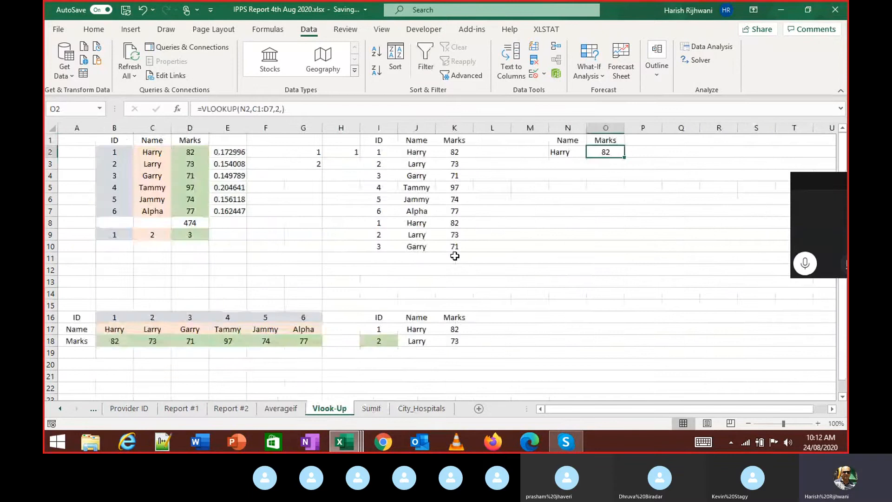
{"action": "left_click", "coordinate": [479, 409]}
{"action": "left_click_drag", "start_coordinate": [328, 409], "coordinate": [274, 409]}
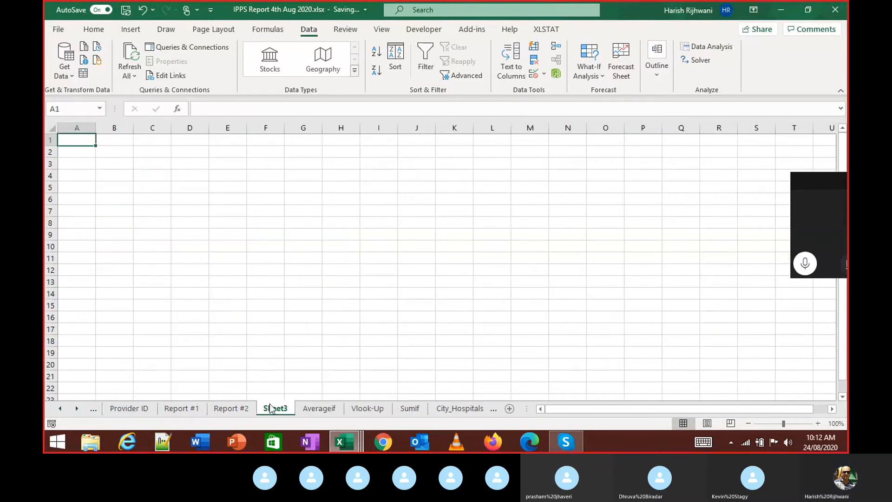
{"action": "double_click", "coordinate": [268, 408]}
{"action": "type", "text": "Rep"}
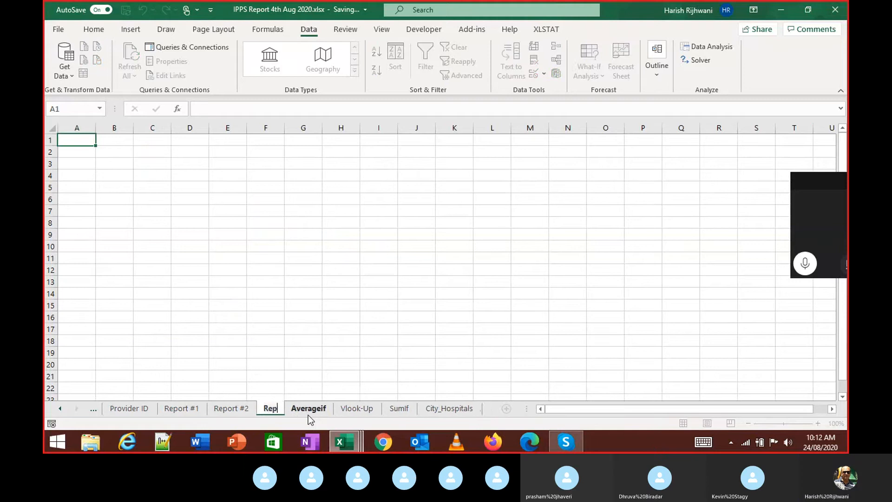
{"action": "type", "text": "ort #3"}
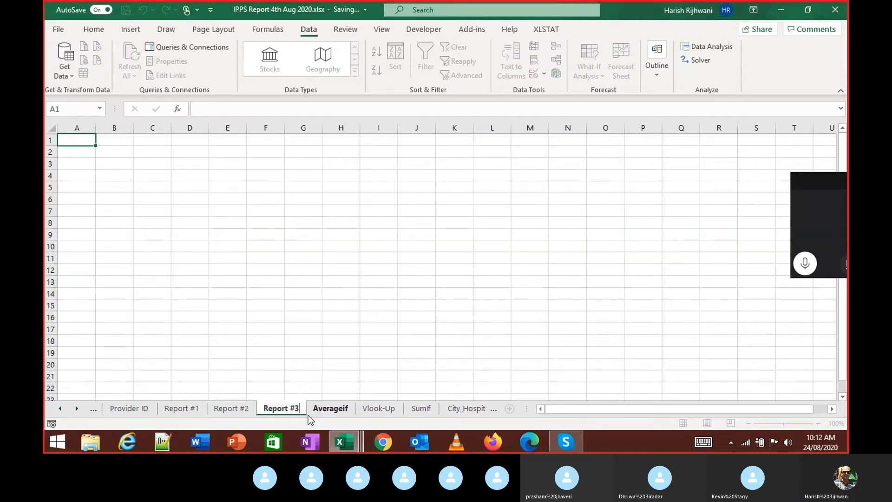
{"action": "key", "text": "Return"}
Step: Switch to the IPPS Data Assignment workbook and copy the Assignment 03 block, cells D34:E37 on the Report sheet
{"action": "key", "text": "alt+Tab"}
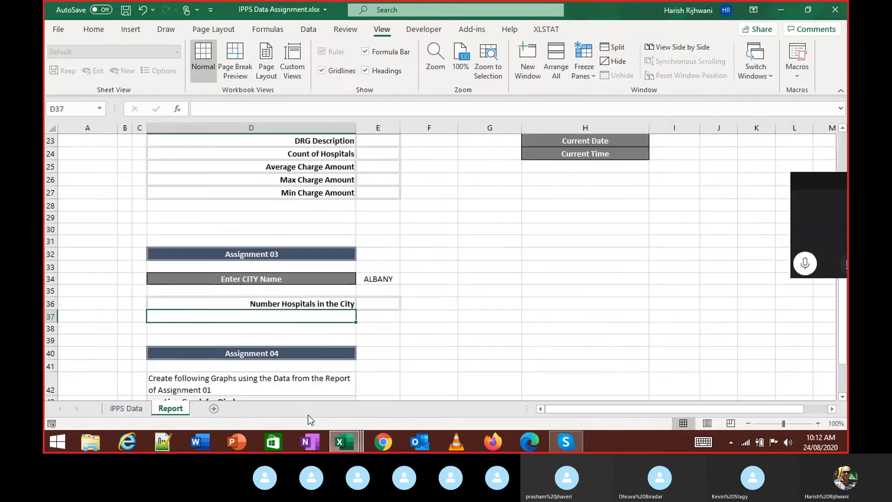
{"action": "key", "text": "Up"}
{"action": "key", "text": "Up"}
{"action": "key", "text": "Up"}
{"action": "key", "text": "Down"}
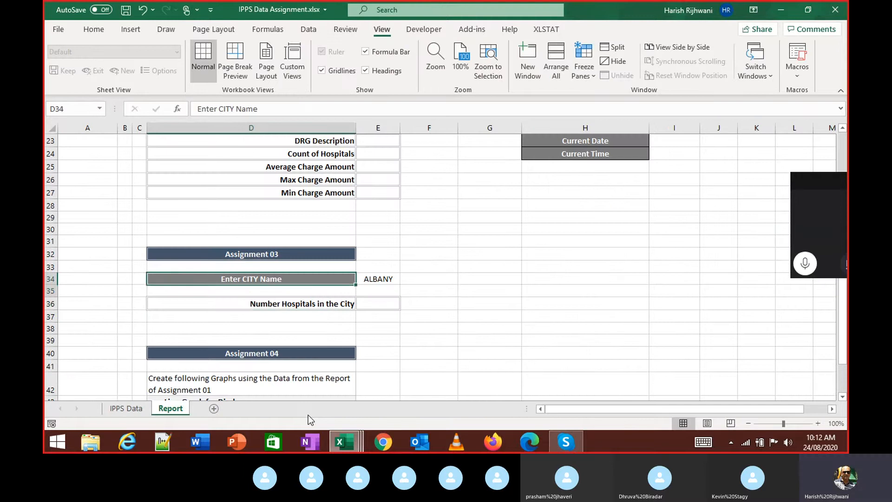
{"action": "key", "text": "shift+Down"}
{"action": "key", "text": "shift+Down"}
{"action": "key", "text": "shift+Right"}
{"action": "key", "text": "shift+Down"}
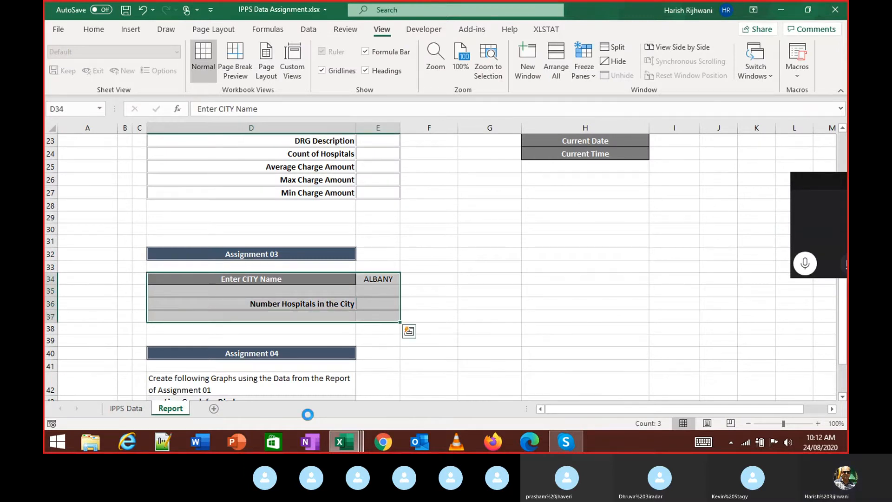
{"action": "key", "text": "ctrl+c"}
Step: Paste the copied Assignment 03 block at cell B3 of Report #3 and autofit its column widths
{"action": "key", "text": "alt+Tab"}
{"action": "key", "text": "Right"}
{"action": "key", "text": "Down"}
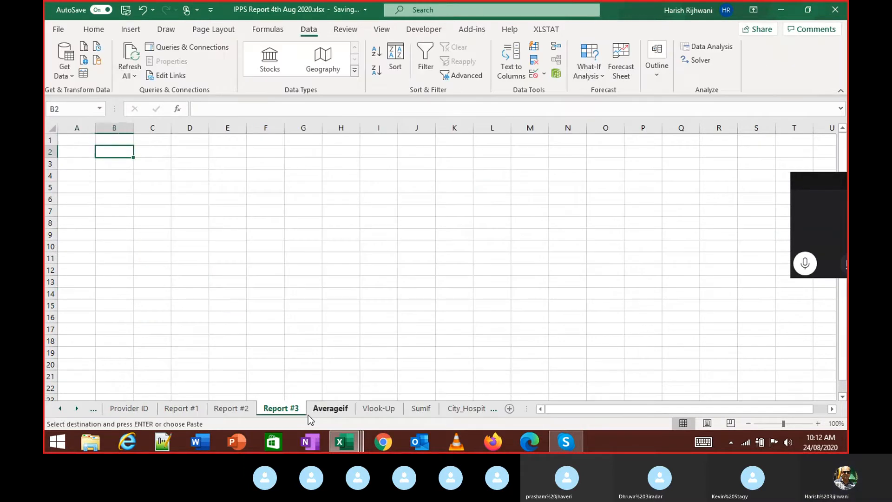
{"action": "key", "text": "Right"}
{"action": "key", "text": "Down"}
{"action": "key", "text": "Left"}
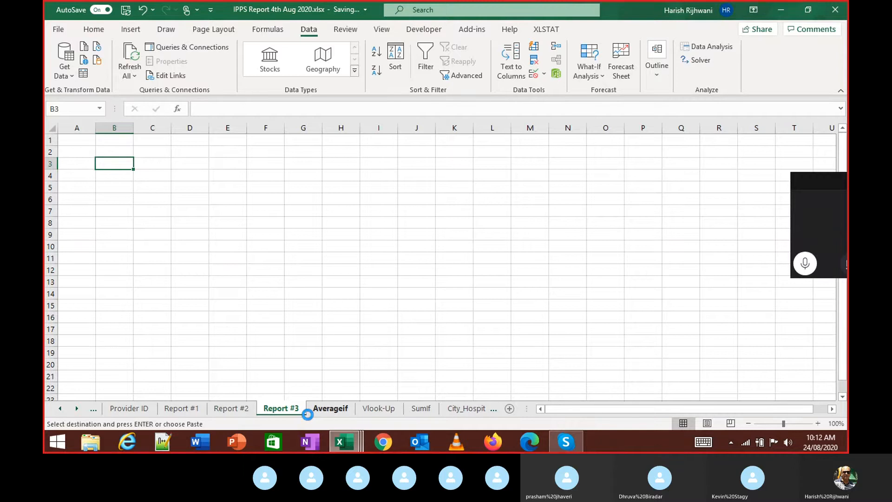
{"action": "key", "text": "ctrl+v"}
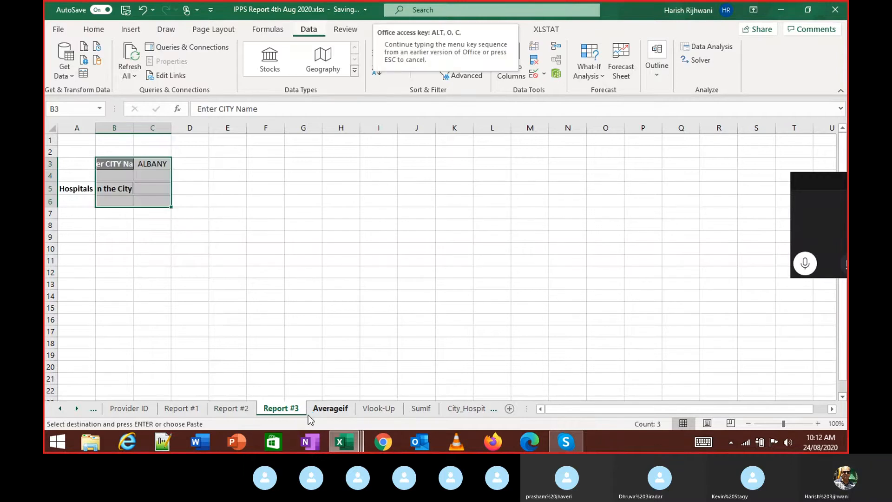
{"action": "key", "text": "ctrl"}
{"action": "key", "text": "w"}
Step: Enter a COUNTIF formula in C5 of Report #3 that counts column B of City_Hospitals matching the city in C3
{"action": "key", "text": "Right"}
{"action": "key", "text": "Down"}
{"action": "key", "text": "Down"}
{"action": "key", "text": "Down"}
{"action": "key", "text": "Up"}
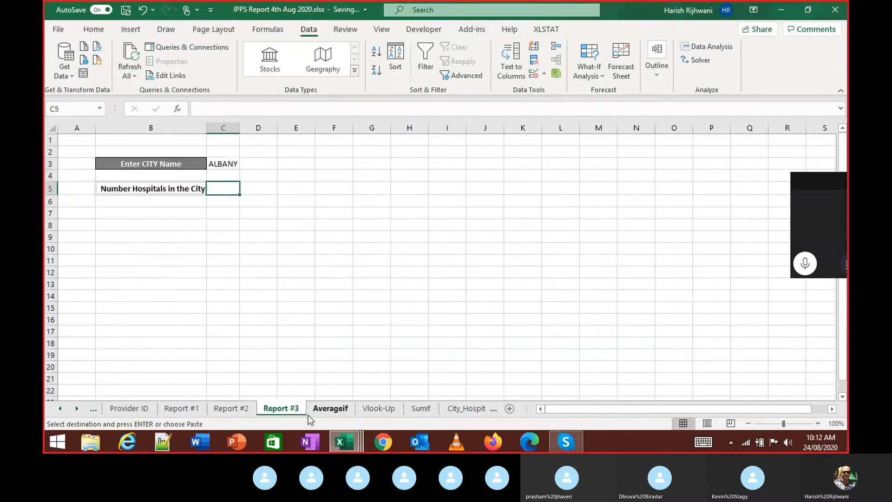
{"action": "type", "text": "=coun"}
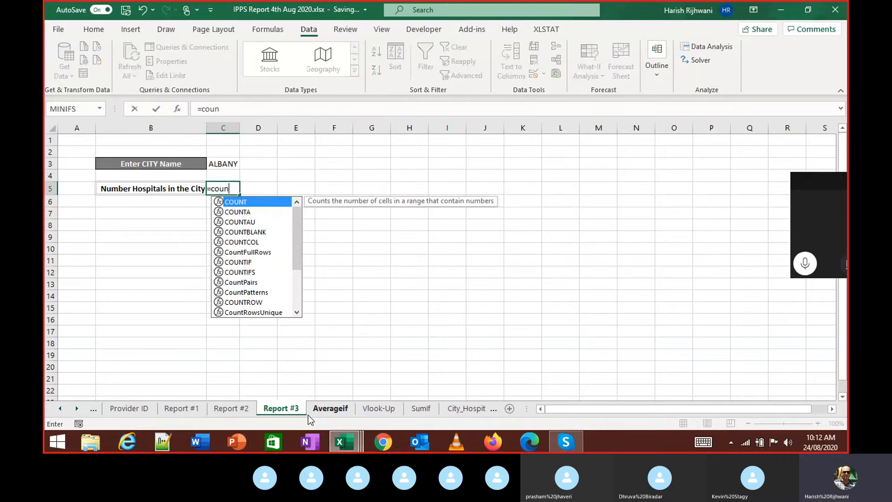
{"action": "key", "text": "Down"}
{"action": "key", "text": "Down"}
{"action": "key", "text": "Down"}
{"action": "key", "text": "Down"}
{"action": "key", "text": "Down"}
{"action": "key", "text": "Down"}
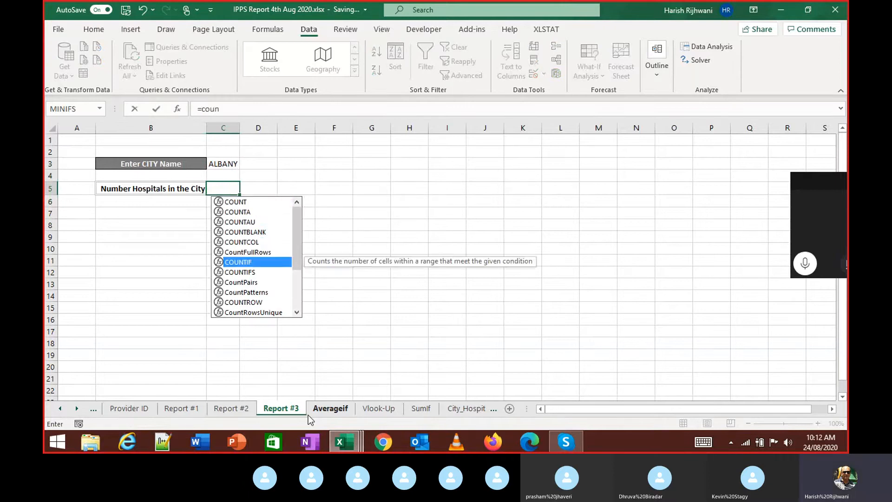
{"action": "key", "text": "Tab"}
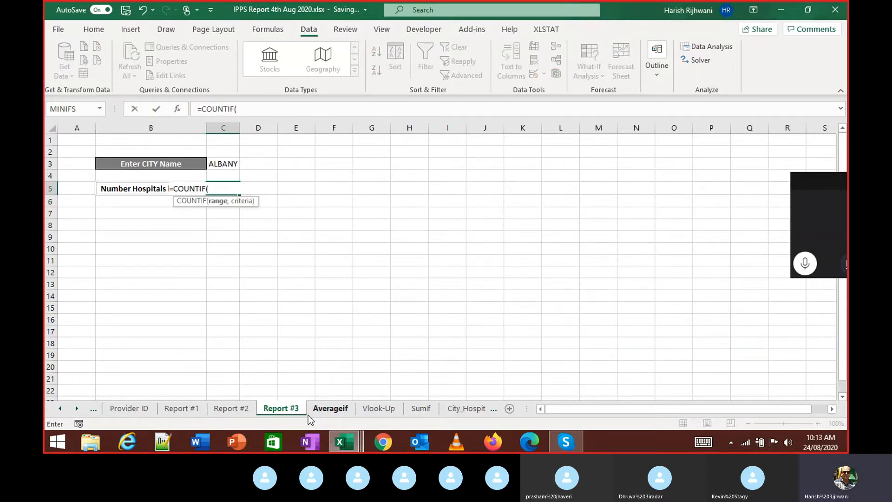
{"action": "left_click", "coordinate": [461, 408]}
{"action": "left_click", "coordinate": [325, 124]}
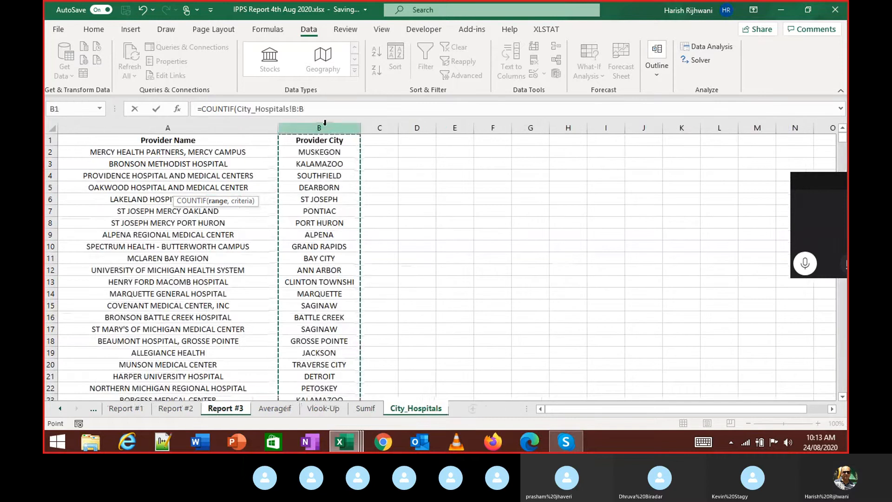
{"action": "type", "text": ","}
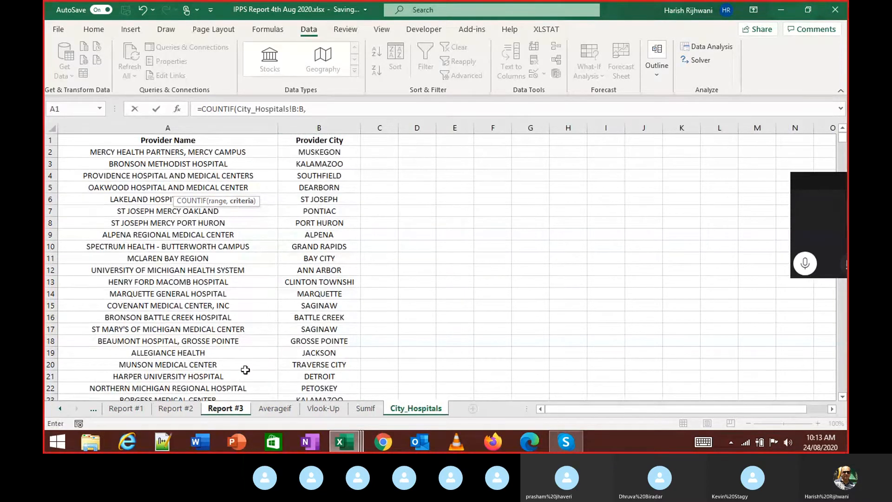
{"action": "left_click", "coordinate": [237, 412]}
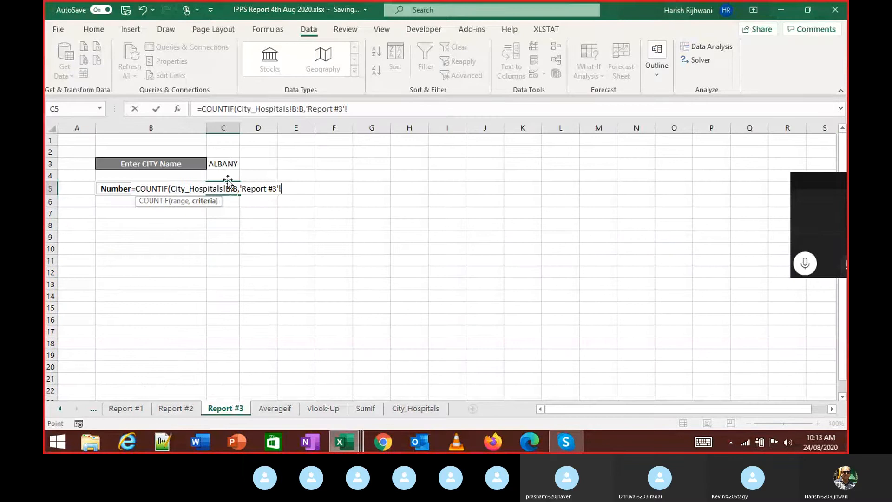
{"action": "left_click", "coordinate": [224, 162]}
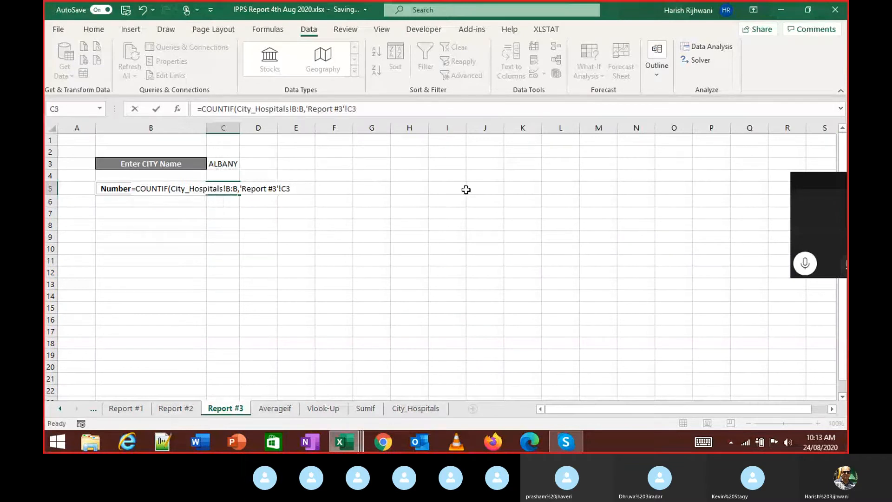
{"action": "key", "text": "Return"}
Step: Check the city entered in C3 and examine the Provider City column on the Data sheet
{"action": "key", "text": "Up"}
{"action": "key", "text": "Up"}
{"action": "key", "text": "Up"}
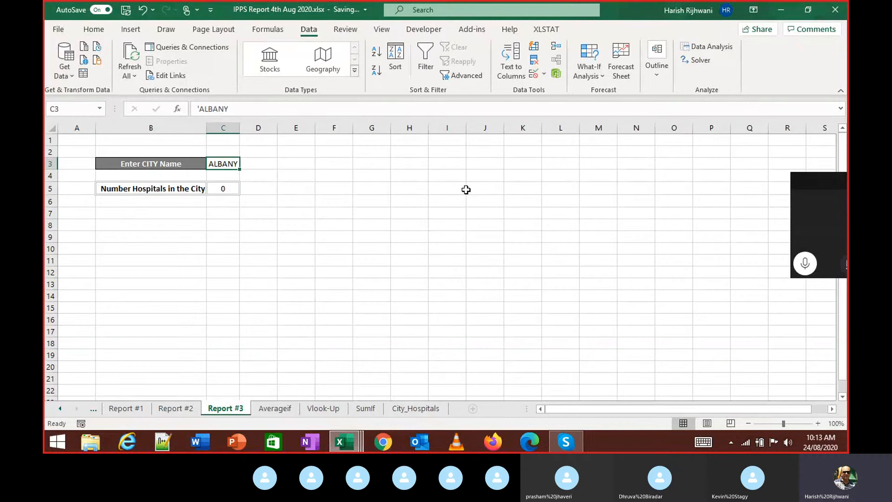
{"action": "key", "text": "ctrl+Page_Up"}
{"action": "key", "text": "ctrl+Page_Up"}
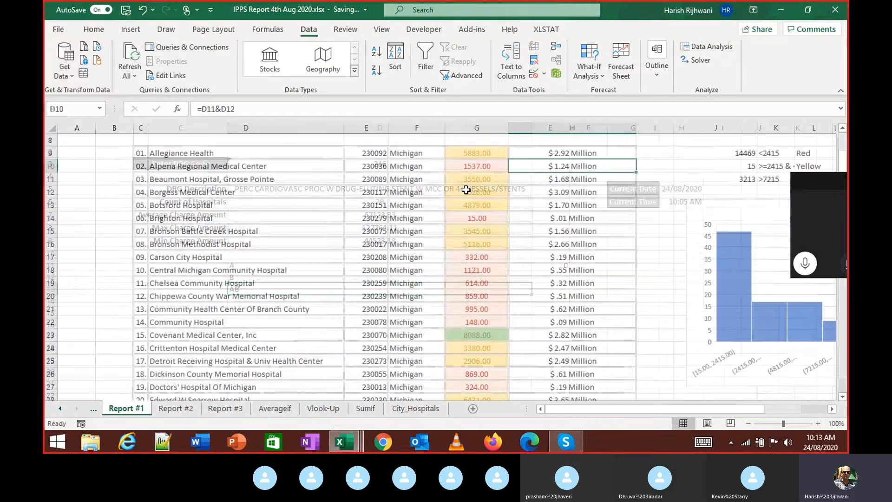
{"action": "key", "text": "ctrl+Page_Up"}
{"action": "key", "text": "ctrl+Page_Up"}
{"action": "key", "text": "ctrl+Page_Up"}
{"action": "key", "text": "ctrl+Page_Up"}
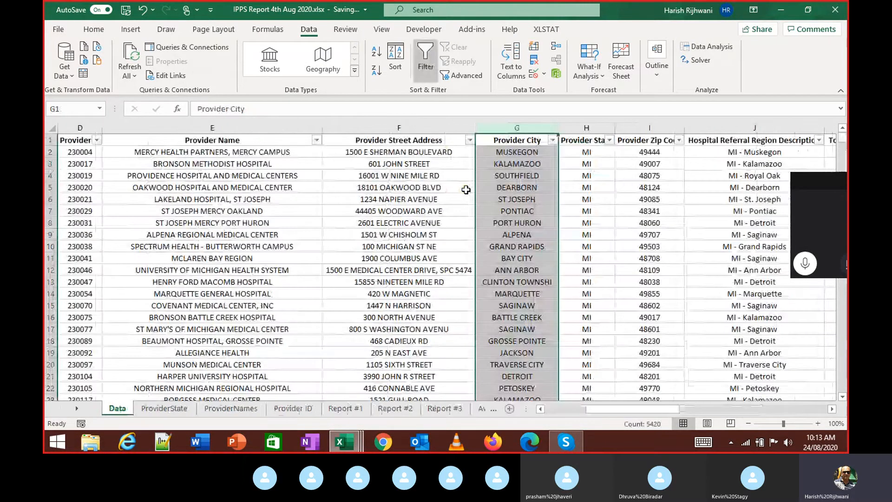
{"action": "key", "text": "Down"}
{"action": "key", "text": "Down"}
{"action": "key", "text": "Down"}
Step: Move the City_Hospitals worksheet so that it sits directly after Report #3
{"action": "key", "text": "ctrl+Page_Down"}
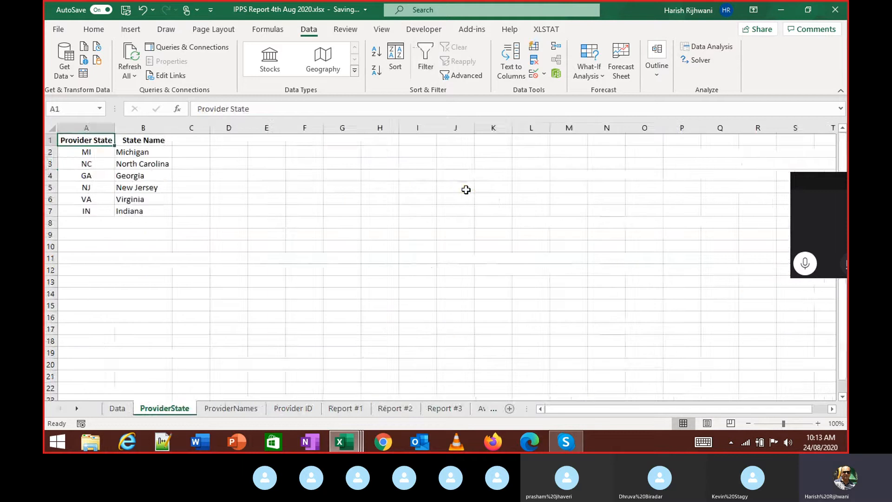
{"action": "key", "text": "ctrl+Page_Down"}
{"action": "key", "text": "ctrl+Page_Down"}
{"action": "key", "text": "ctrl+Page_Down"}
{"action": "key", "text": "ctrl+Page_Down"}
{"action": "key", "text": "ctrl+Page_Down"}
{"action": "key", "text": "ctrl+Page_Down"}
{"action": "key", "text": "ctrl+Page_Down"}
{"action": "key", "text": "ctrl+Page_Down"}
{"action": "key", "text": "ctrl+Page_Down"}
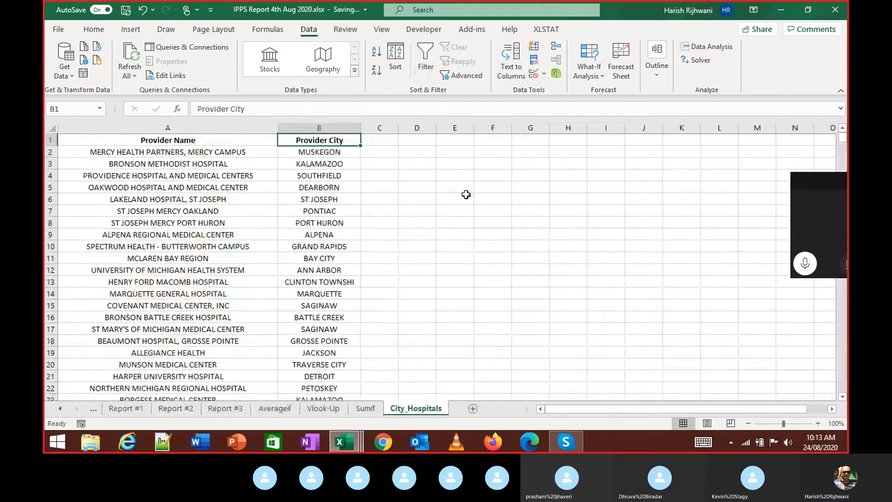
{"action": "left_click_drag", "start_coordinate": [419, 406], "coordinate": [256, 412]}
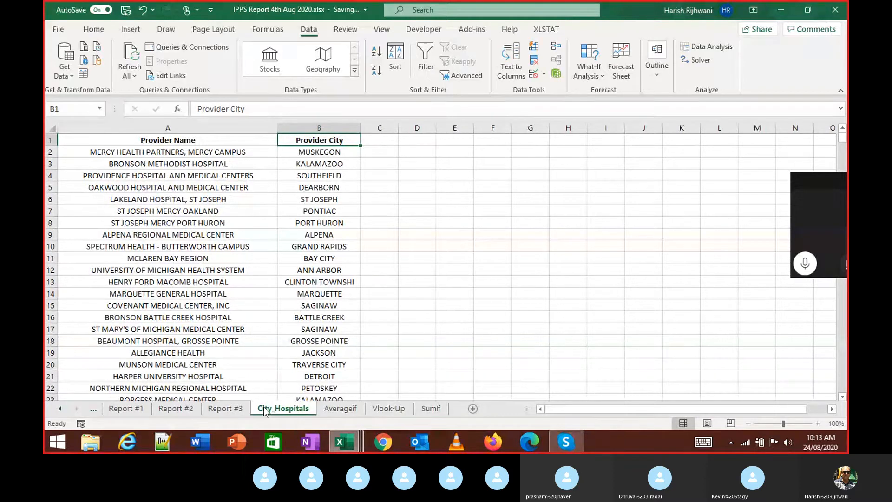
Step: Copy PONTIAC from the City_Hospitals list and paste it as the city name in C3 of Report #3
{"action": "left_click", "coordinate": [318, 210]}
{"action": "double_click", "coordinate": [318, 210]}
{"action": "left_click_drag", "start_coordinate": [348, 211], "coordinate": [286, 212]}
{"action": "key", "text": "ctrl+c"}
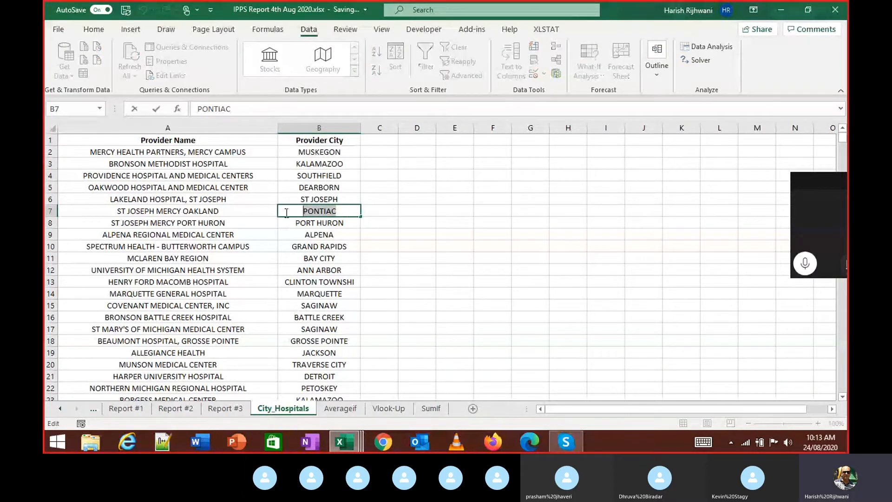
{"action": "left_click", "coordinate": [252, 272]}
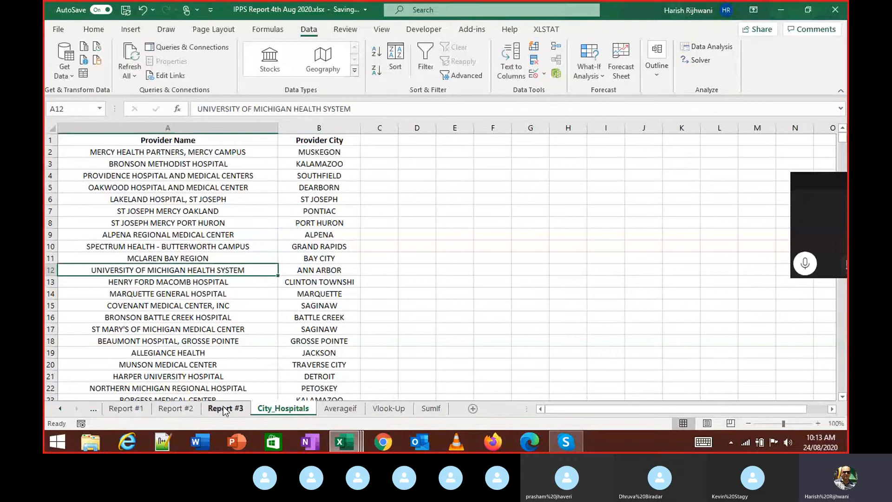
{"action": "left_click", "coordinate": [226, 409]}
{"action": "double_click", "coordinate": [228, 163]}
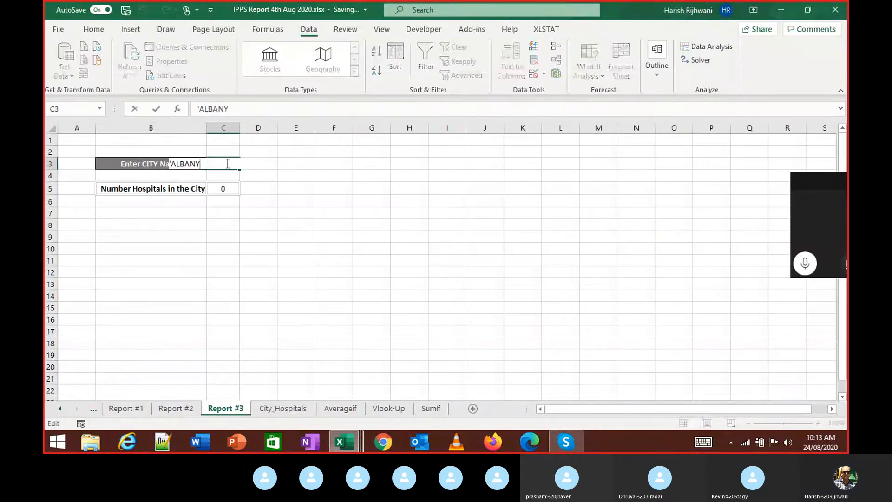
{"action": "key", "text": "ctrl+v"}
{"action": "key", "text": "Return"}
Step: Autofit column C of Report #3 to the city name in C3
{"action": "left_click", "coordinate": [231, 161]}
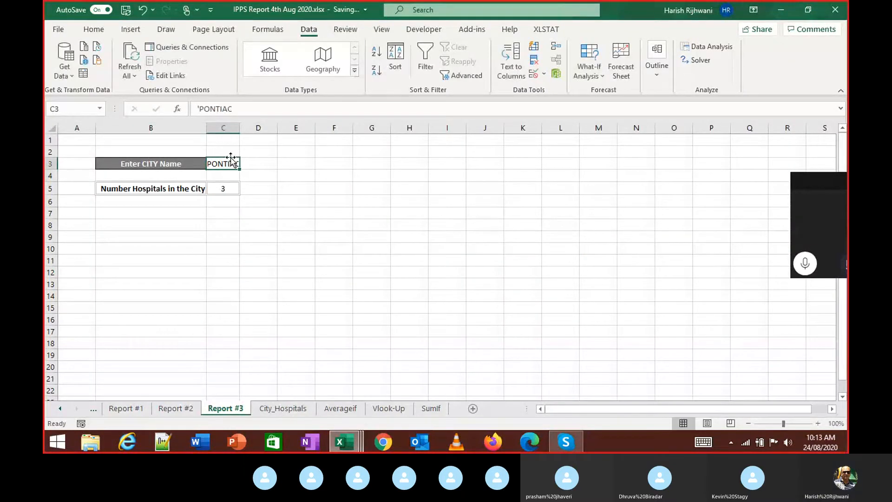
{"action": "key", "text": "alt+o"}
{"action": "key", "text": "c"}
{"action": "key", "text": "a"}
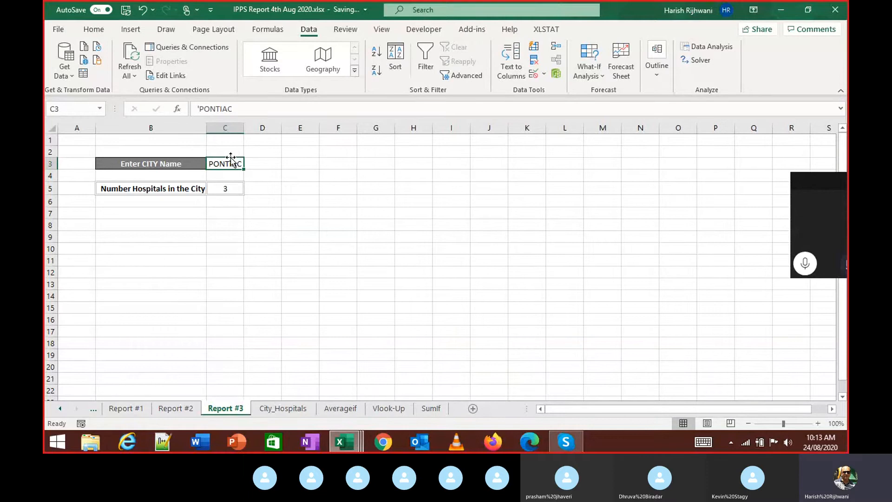
Step: Turn on filtering for the whole Provider Name and Provider City list on City_Hospitals
{"action": "key", "text": "ctrl+Page_Up"}
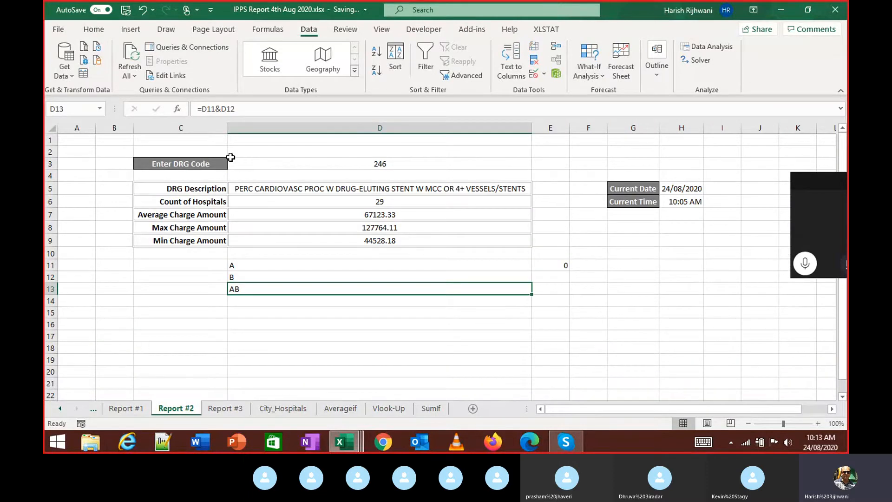
{"action": "key", "text": "ctrl+Page_Down"}
{"action": "key", "text": "ctrl+Page_Down"}
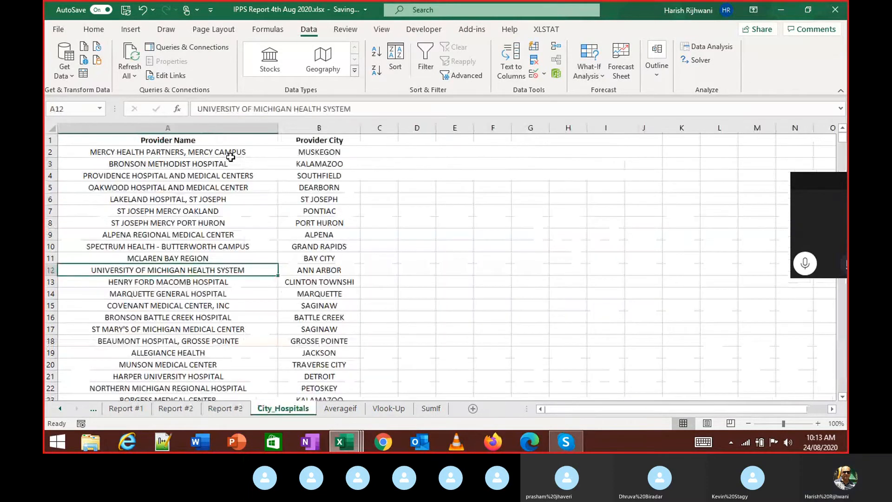
{"action": "key", "text": "ctrl+Home"}
{"action": "key", "text": "ctrl+shift+Right"}
{"action": "key", "text": "ctrl+shift+Down"}
{"action": "key", "text": "alt+d"}
{"action": "key", "text": "f"}
{"action": "key", "text": "f"}
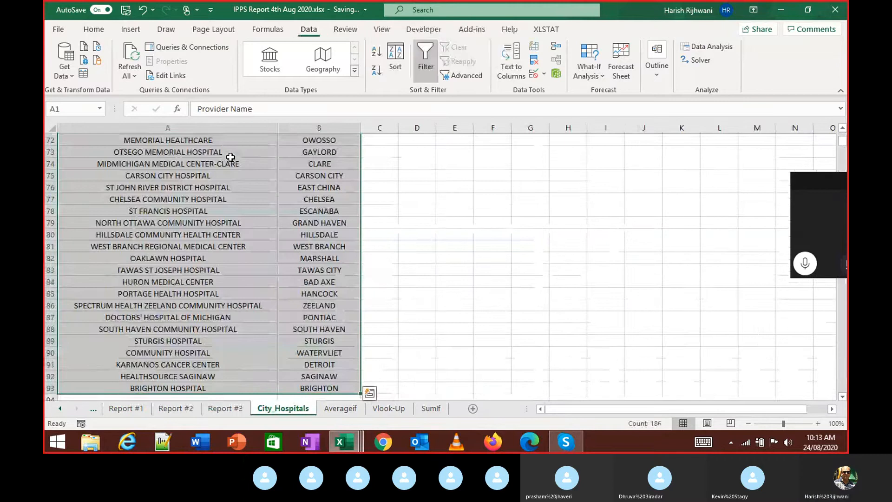
Step: Filter the Provider City column of City_Hospitals with the search text "pon"
{"action": "key", "text": "ctrl+Home"}
{"action": "key", "text": "Right"}
{"action": "key", "text": "alt+Down"}
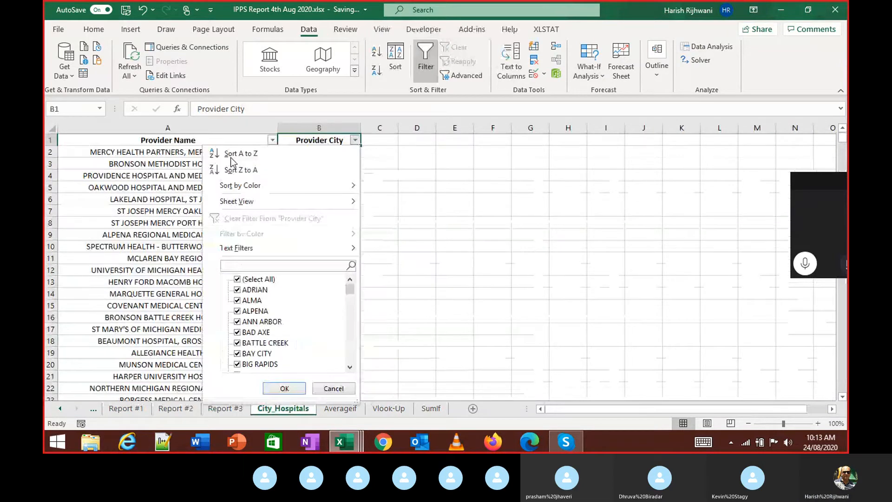
{"action": "type", "text": "pon"}
{"action": "key", "text": "Return"}
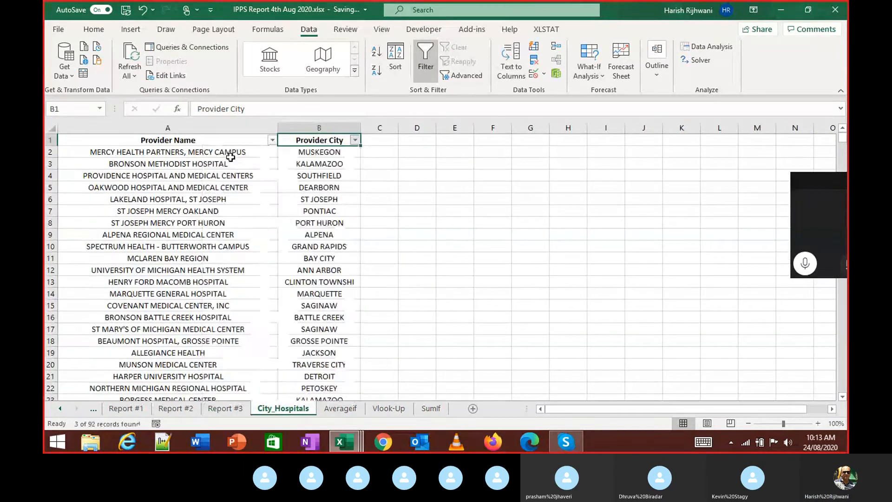
Step: Select the filtered PONTIAC hospitals on City_Hospitals and compare them with the hospital count in Report #3
{"action": "left_click", "coordinate": [231, 157]}
{"action": "key", "text": "ctrl+shift+Down"}
{"action": "key", "text": "ctrl+shift+Right"}
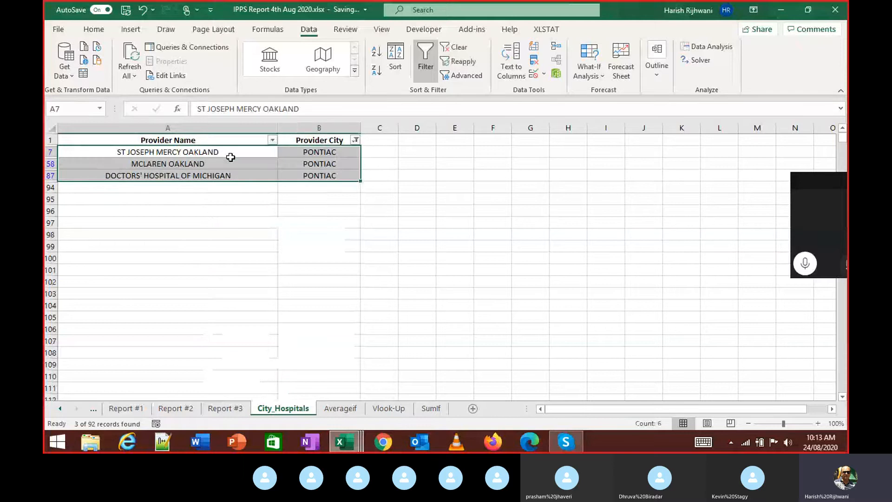
{"action": "key", "text": "ctrl+Home"}
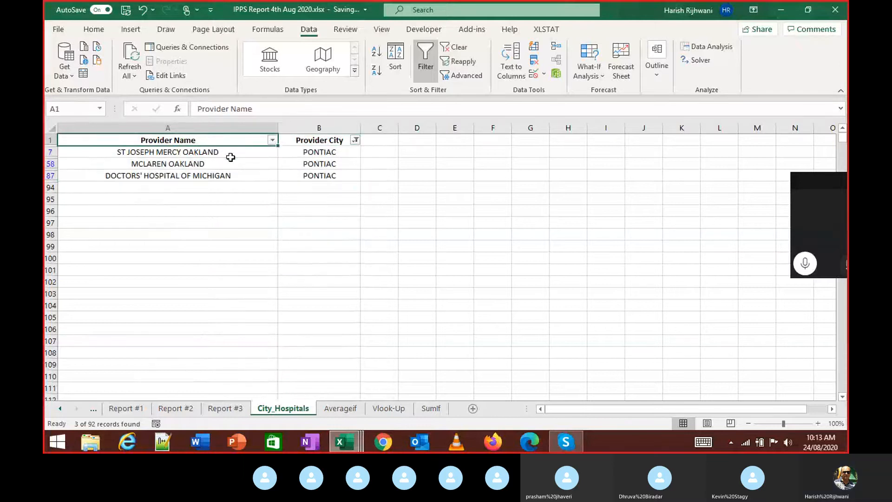
{"action": "key", "text": "ctrl+Page_Up"}
{"action": "key", "text": "Down"}
{"action": "key", "text": "Down"}
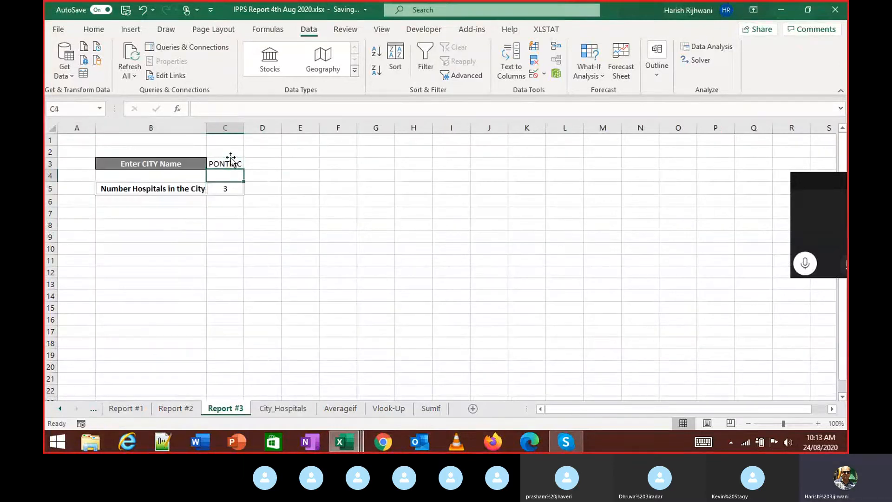
{"action": "key", "text": "Left"}
{"action": "key", "text": "Left"}
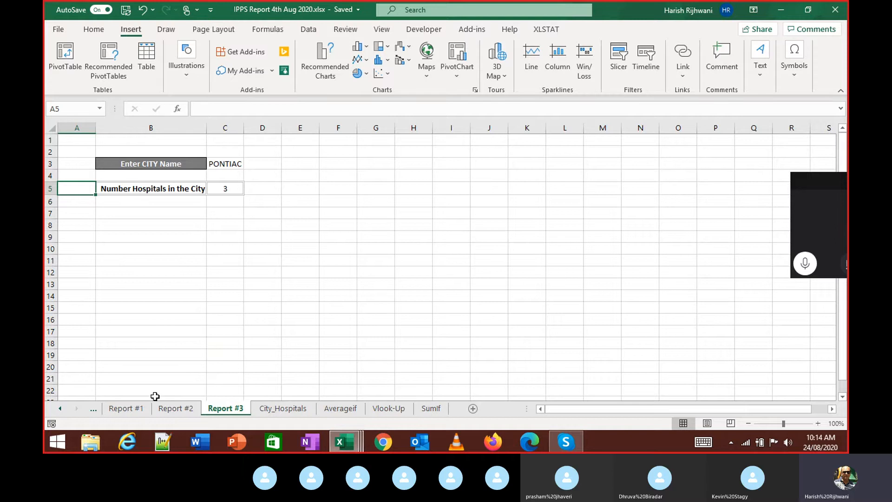
Step: Select the full dataset A1:O5420 on the Data sheet and create a PivotTable from it on a new worksheet
{"action": "left_click", "coordinate": [60, 412]}
{"action": "left_click", "coordinate": [61, 412]}
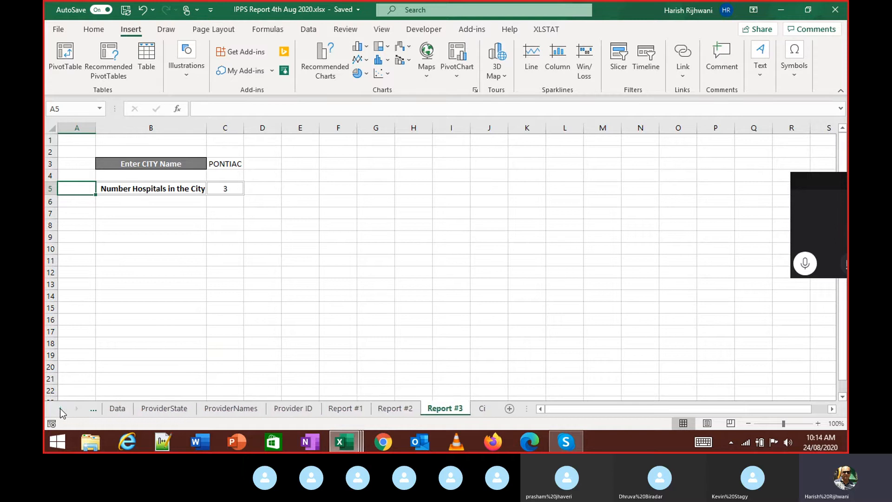
{"action": "left_click", "coordinate": [118, 409]}
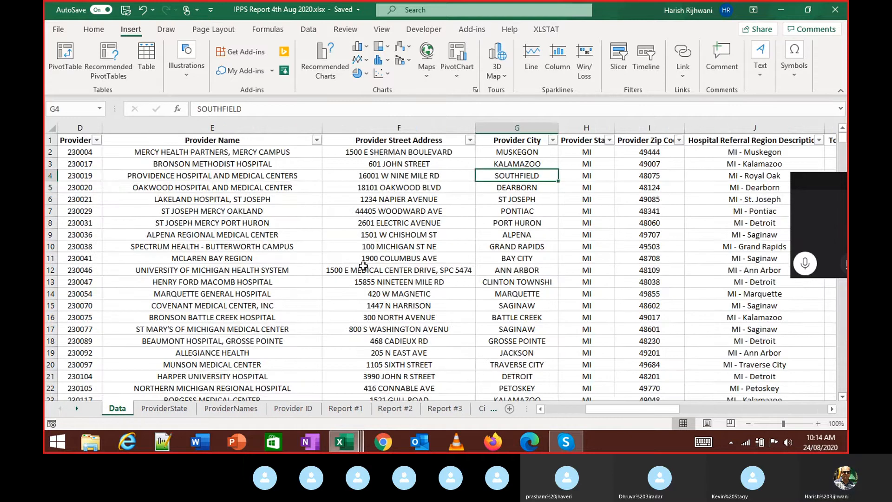
{"action": "key", "text": "ctrl+Home"}
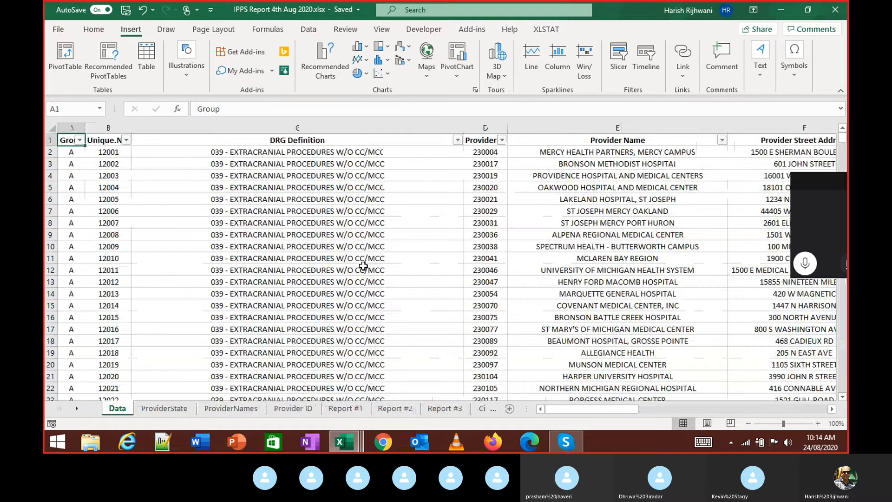
{"action": "key", "text": "ctrl+shift+End"}
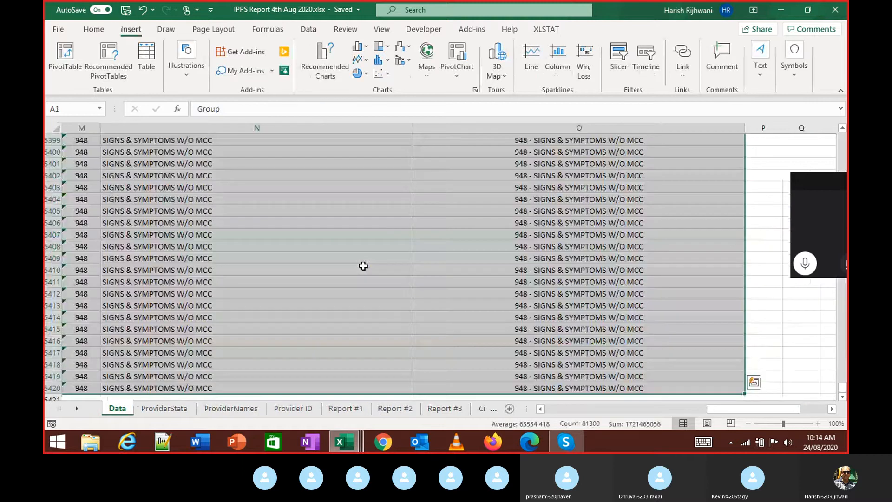
{"action": "left_click", "coordinate": [395, 409]}
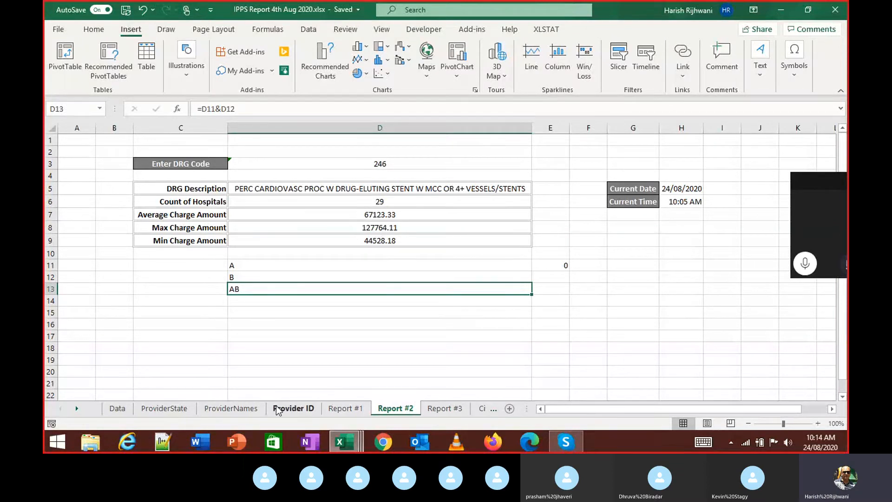
{"action": "left_click", "coordinate": [117, 408]}
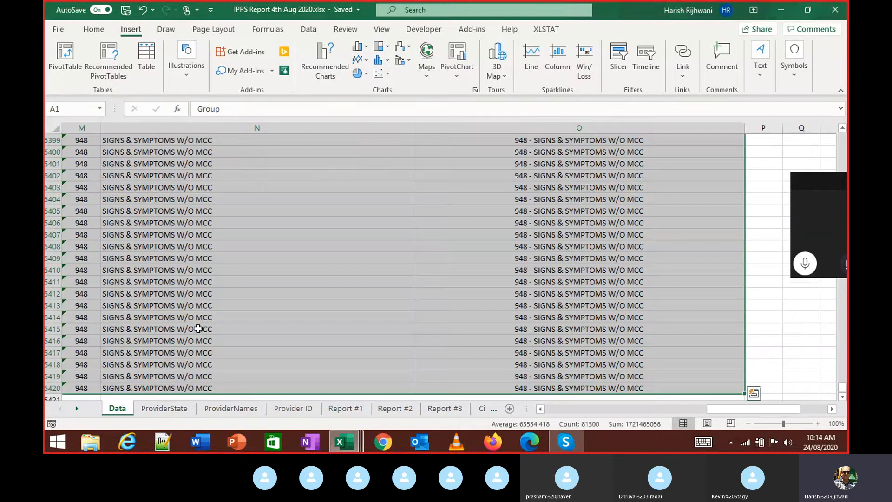
{"action": "key", "text": "ctrl+Home"}
{"action": "key", "text": "ctrl+shift+End"}
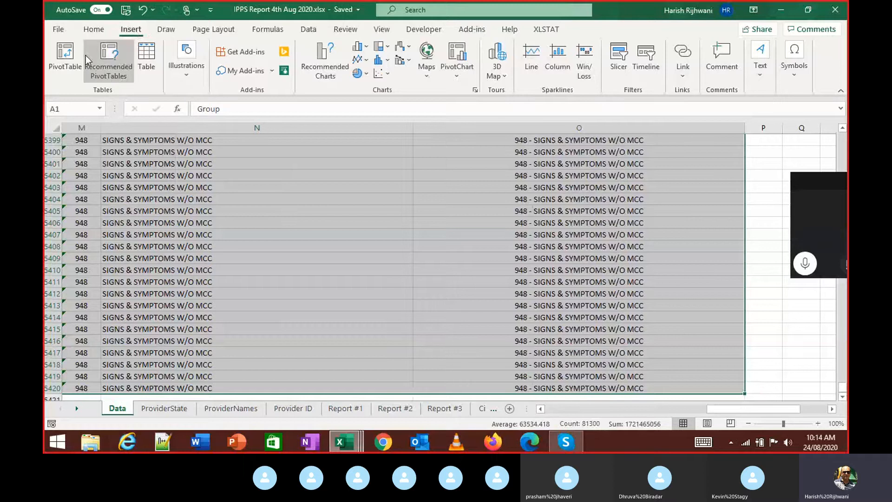
{"action": "left_click", "coordinate": [70, 65]}
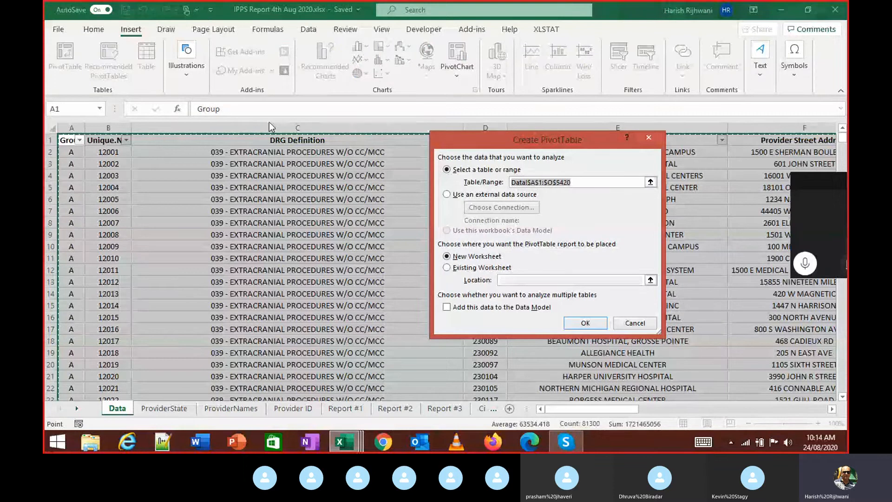
{"action": "left_click", "coordinate": [289, 128]}
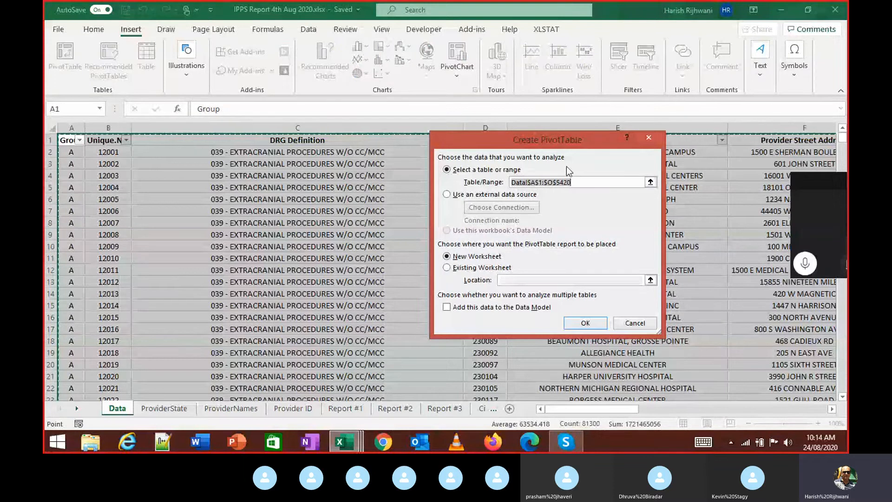
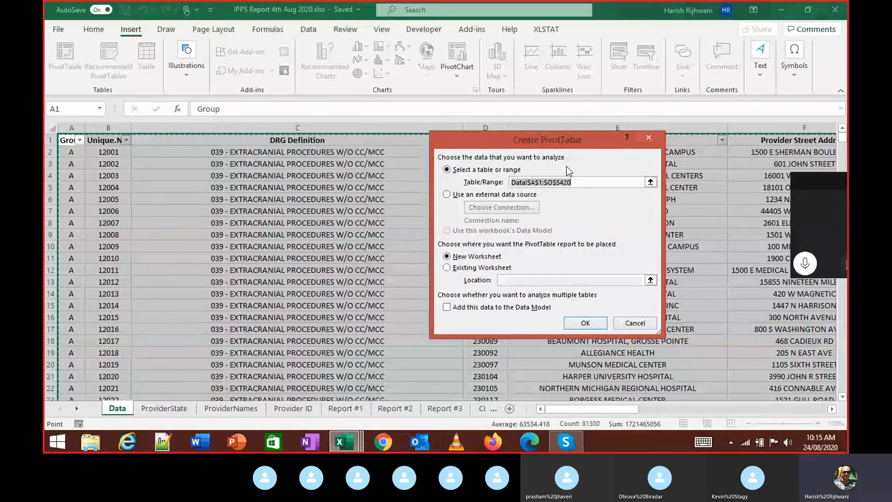
{"action": "left_click", "coordinate": [589, 324]}
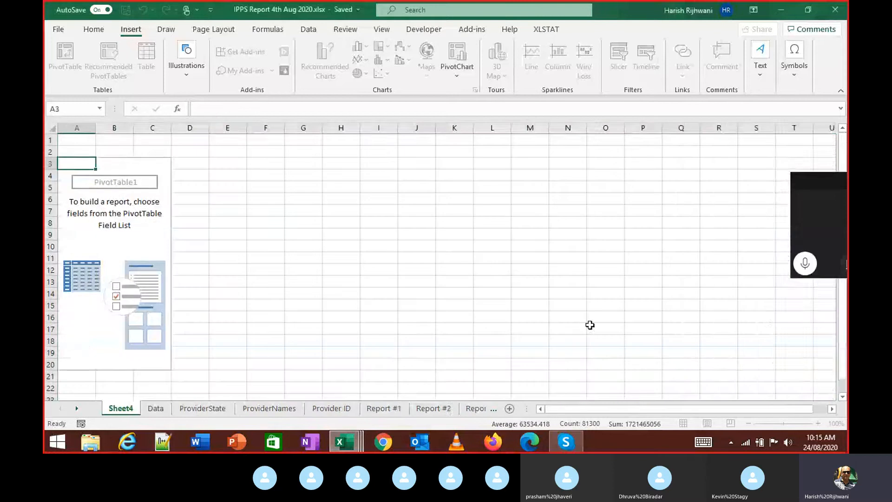
Step: Rename the new PivotTable worksheet as Report #2 Pivot
{"action": "double_click", "coordinate": [136, 413]}
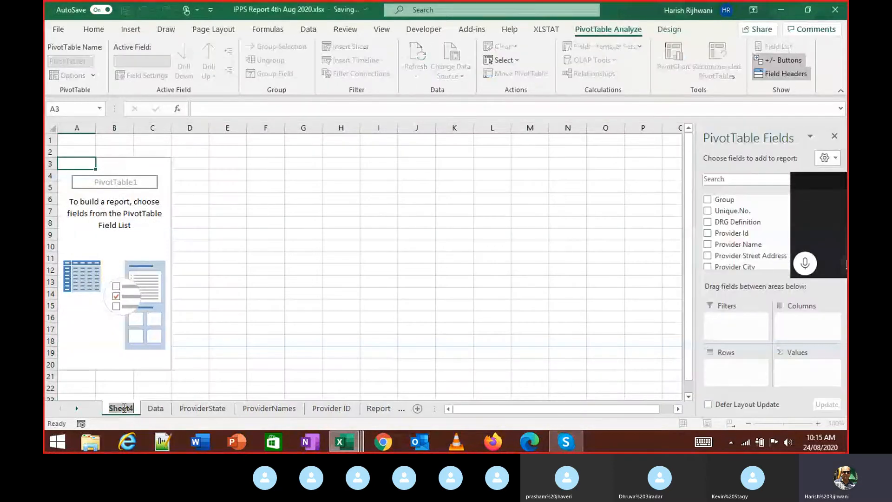
{"action": "type", "text": "REport"}
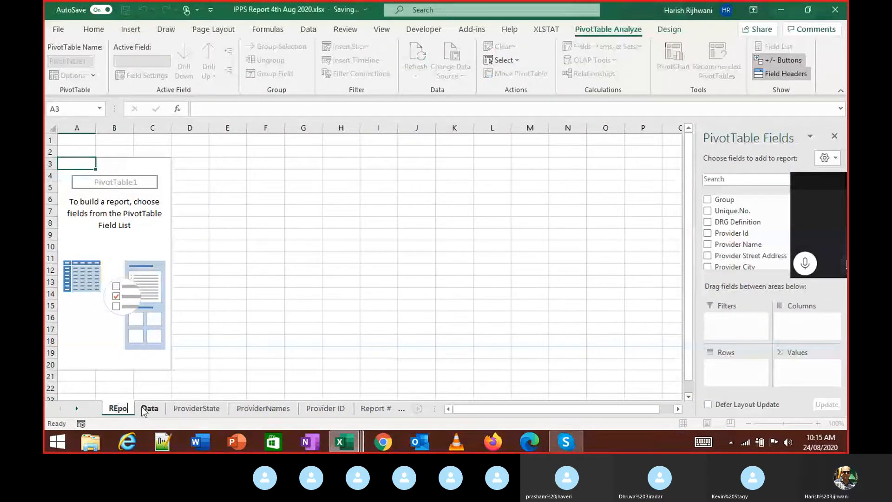
{"action": "key", "text": "BackSpace"}
{"action": "key", "text": "BackSpace"}
{"action": "key", "text": "BackSpace"}
{"action": "key", "text": "BackSpace"}
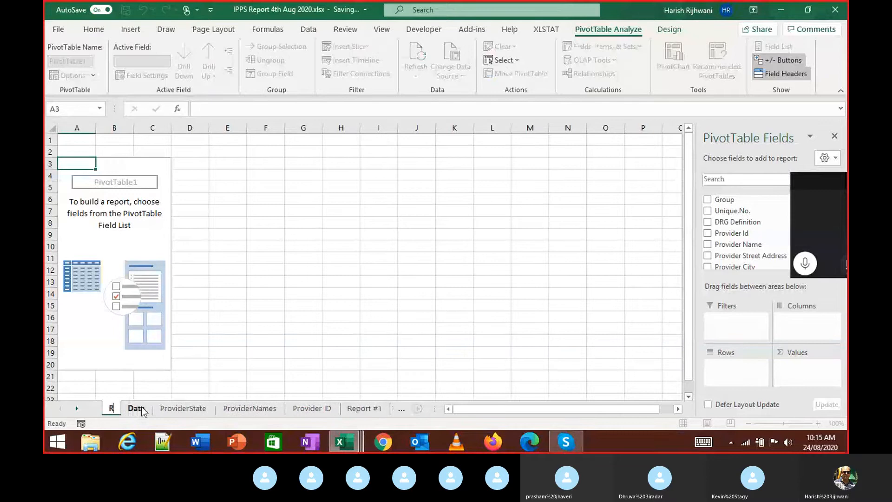
{"action": "key", "text": "BackSpace"}
{"action": "type", "text": "eport #2"}
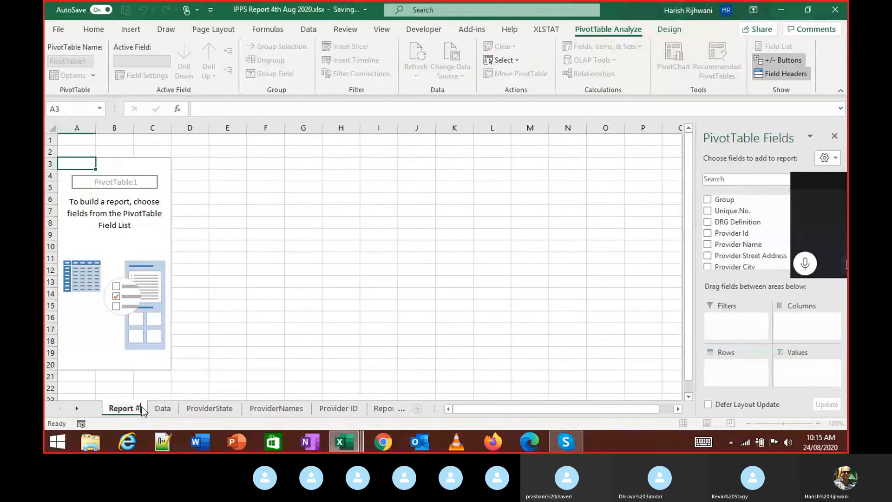
{"action": "type", "text": " Pivot"}
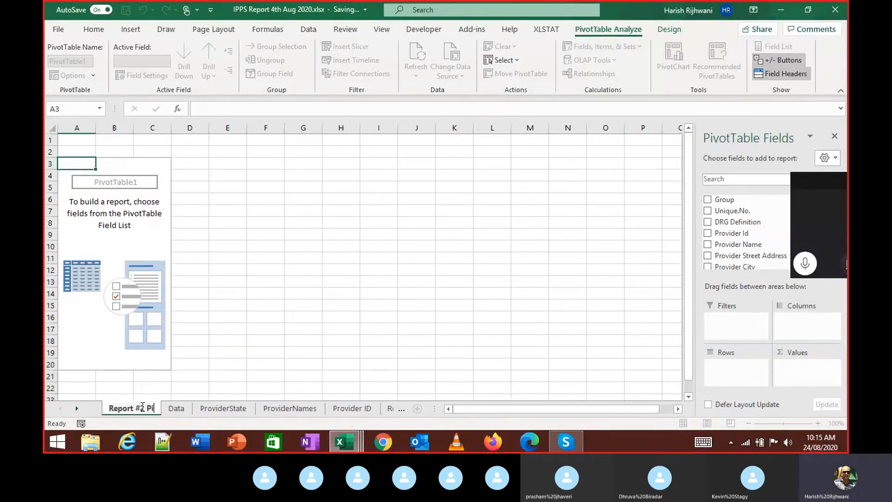
{"action": "key", "text": "Return"}
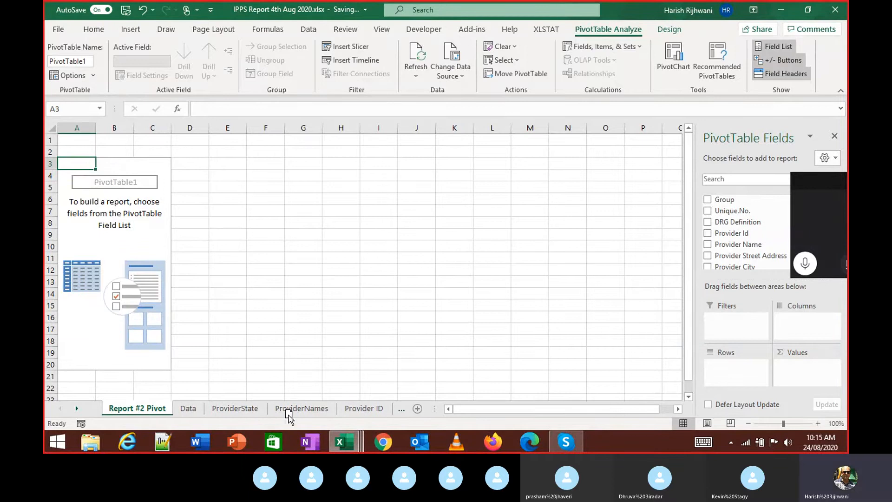
Step: Move the Report #2 Pivot sheet directly after Report #2 and open Report #2 to view its layout
{"action": "left_click", "coordinate": [401, 409]}
{"action": "left_click", "coordinate": [402, 409]}
{"action": "left_click_drag", "start_coordinate": [340, 408], "coordinate": [201, 404]}
{"action": "left_click", "coordinate": [131, 409]}
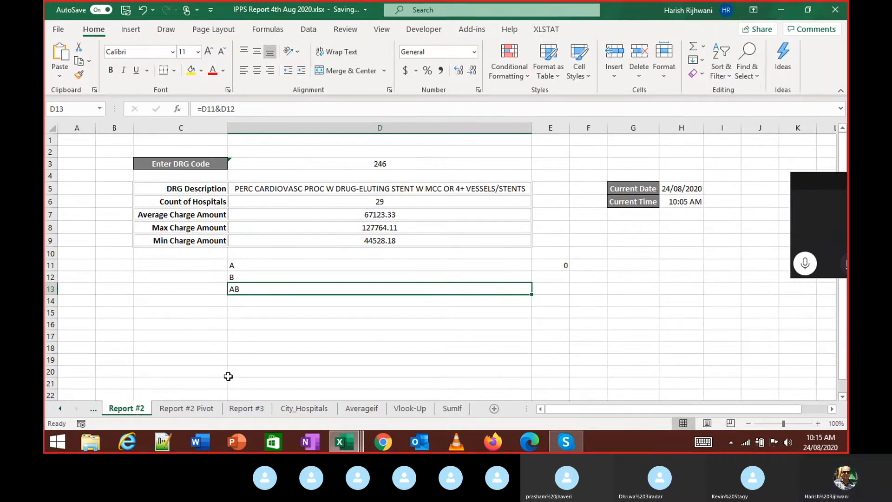
Step: On Report #2 Pivot, deselect the empty PivotTable and select it again to bring back its field list
{"action": "left_click", "coordinate": [177, 410]}
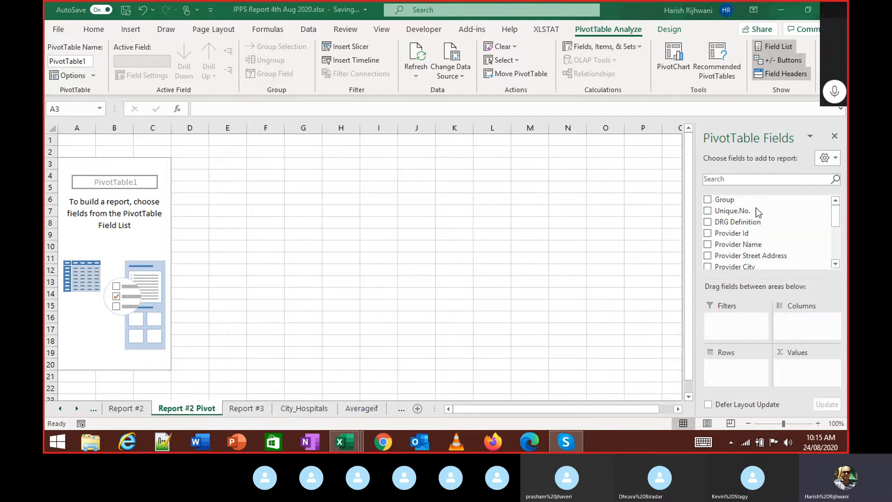
{"action": "left_click", "coordinate": [138, 163]}
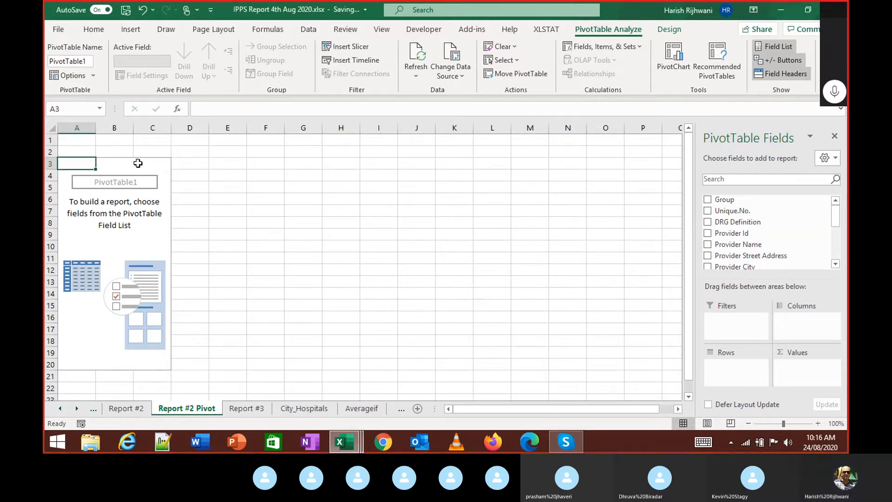
{"action": "left_click", "coordinate": [372, 169]}
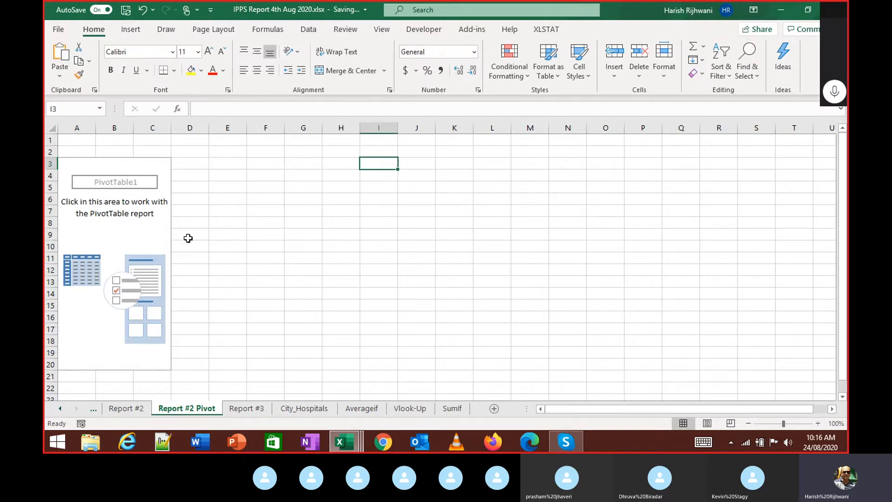
{"action": "left_click", "coordinate": [129, 166]}
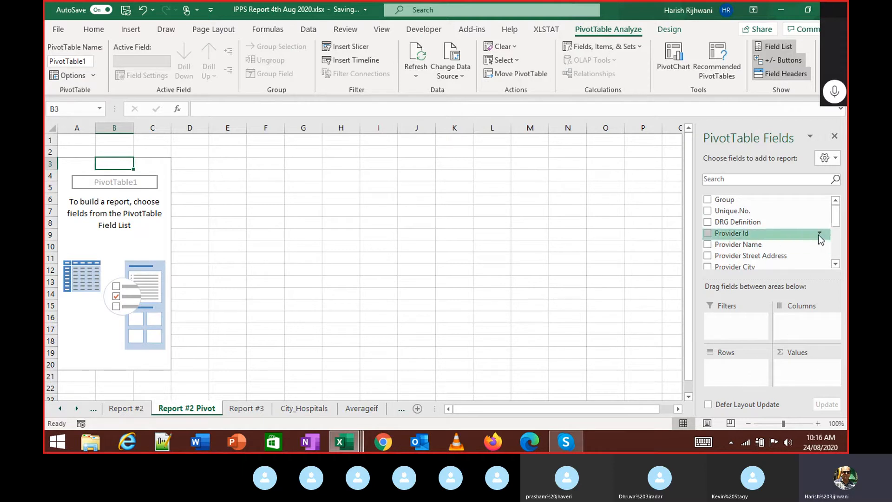
Step: Add the DRG and Description fields to the PivotTable's rows and remove both again
{"action": "left_click_drag", "start_coordinate": [837, 226], "coordinate": [837, 259]}
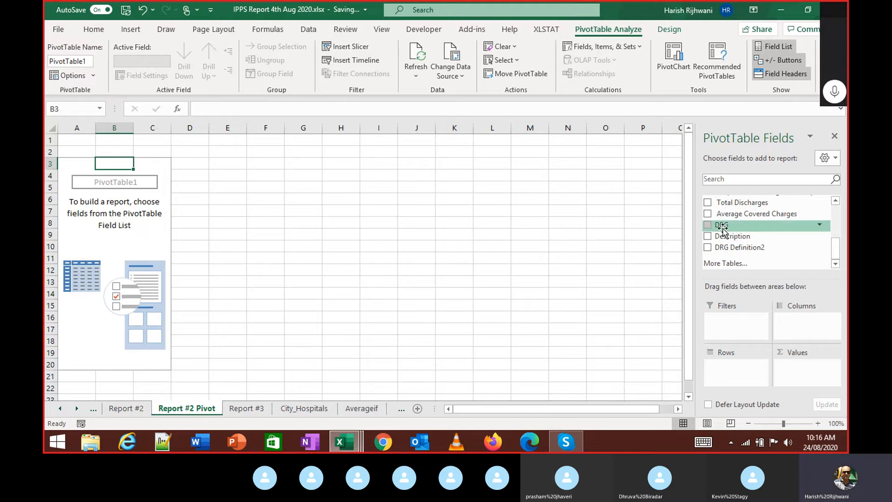
{"action": "left_click_drag", "start_coordinate": [723, 230], "coordinate": [743, 373]}
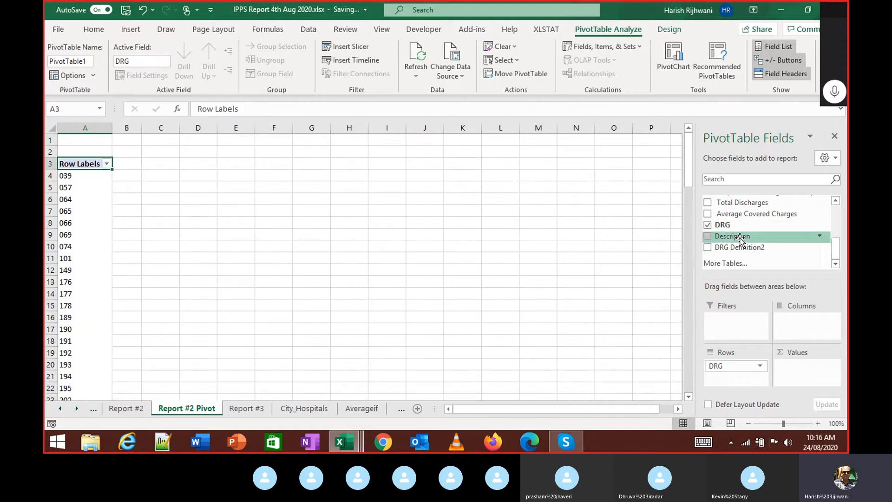
{"action": "left_click_drag", "start_coordinate": [735, 236], "coordinate": [739, 381]}
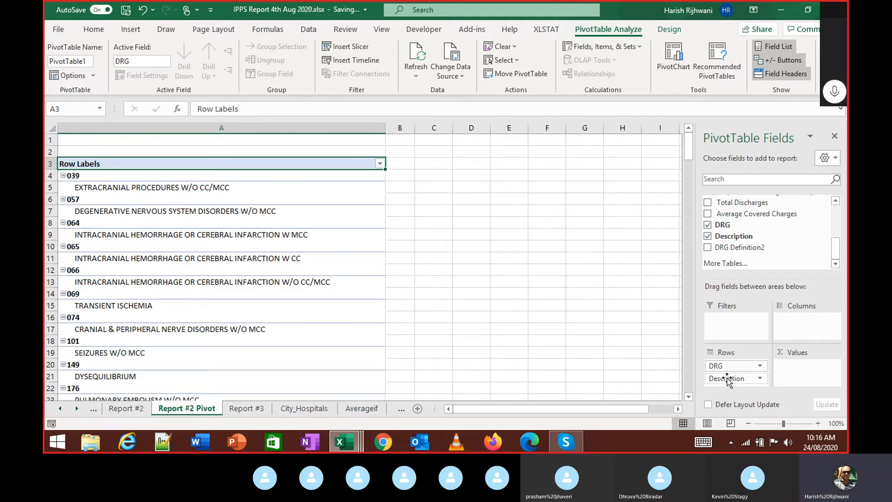
{"action": "left_click_drag", "start_coordinate": [729, 378], "coordinate": [627, 320]}
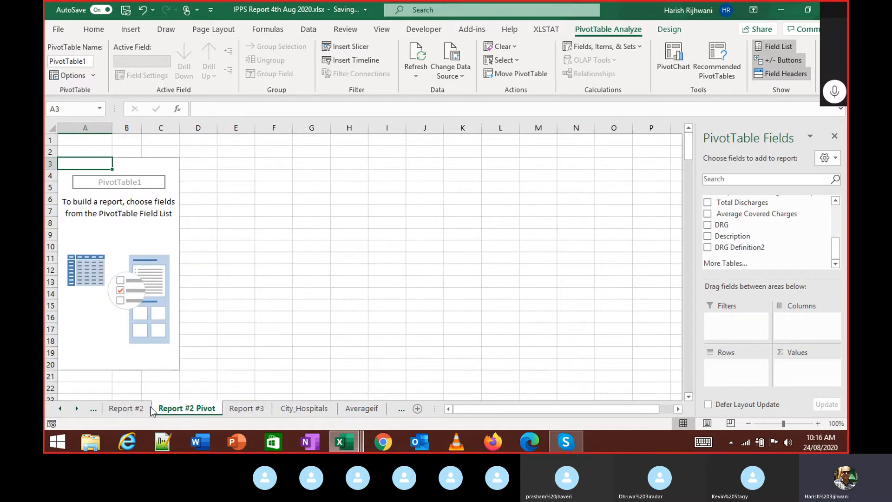
Step: After reviewing Report #2, place Average Covered Charges in the PivotTable's rows, move it to columns, and add DRG to rows
{"action": "left_click", "coordinate": [125, 409]}
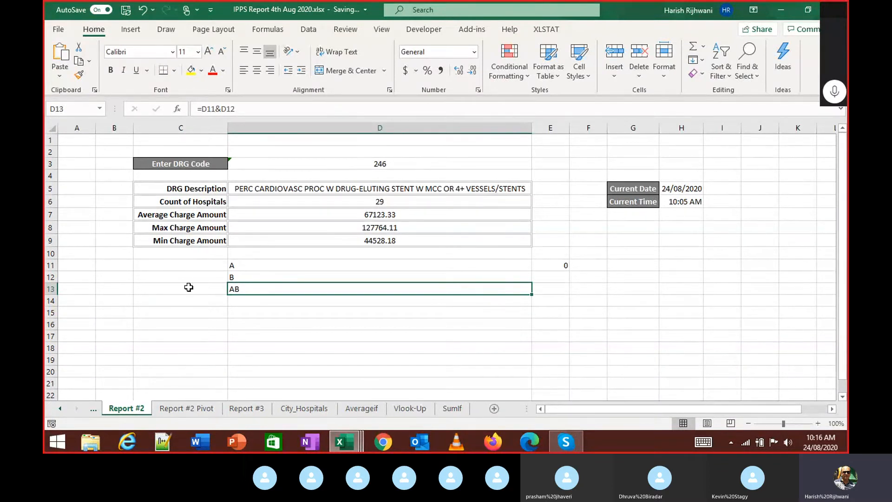
{"action": "left_click", "coordinate": [187, 409]}
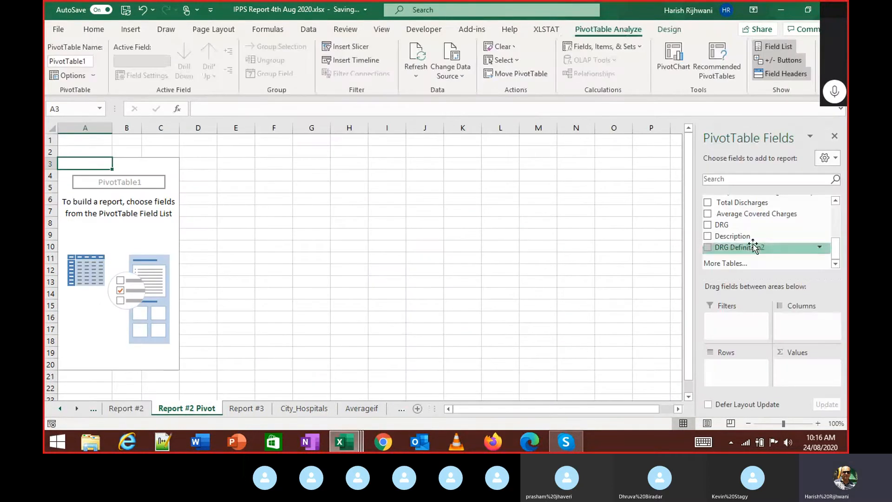
{"action": "left_click_drag", "start_coordinate": [752, 215], "coordinate": [748, 370]}
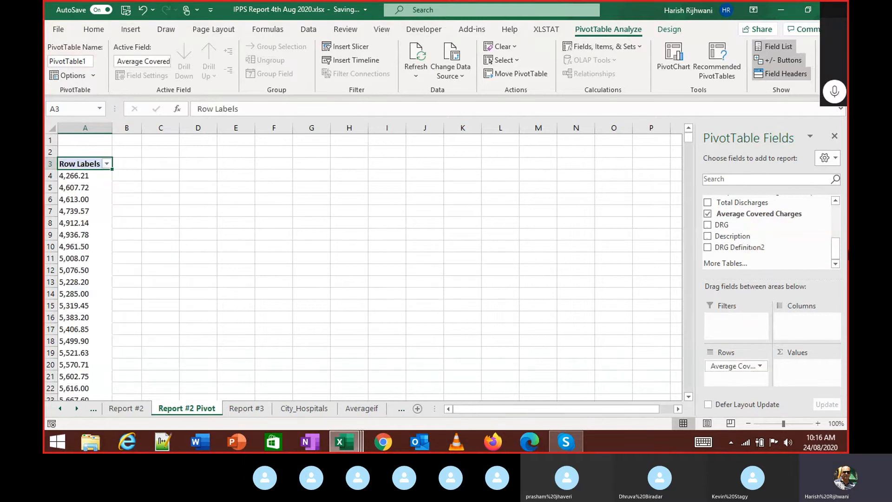
{"action": "mouse_move", "coordinate": [839, 251]}
{"action": "left_mouse_down"}
{"action": "mouse_move", "coordinate": [839, 211]}
{"action": "mouse_move", "coordinate": [840, 254]}
{"action": "left_mouse_up"}
{"action": "left_click_drag", "start_coordinate": [722, 225], "coordinate": [817, 318]}
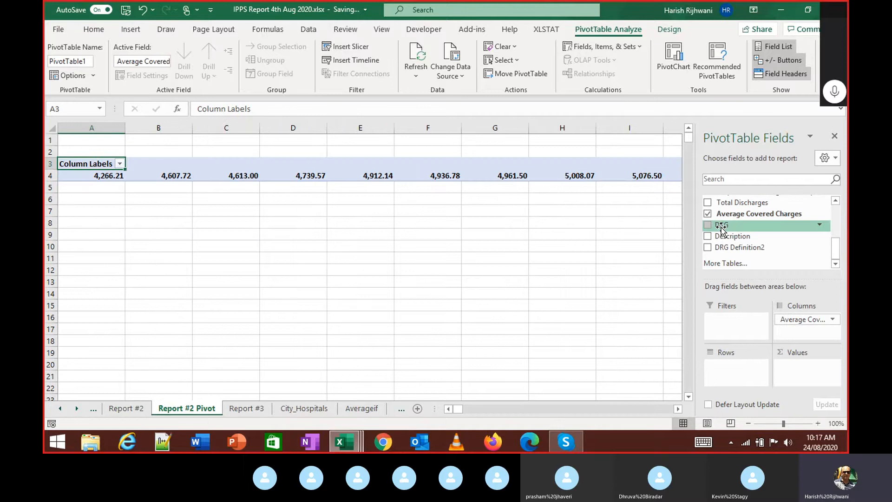
{"action": "left_click_drag", "start_coordinate": [722, 228], "coordinate": [739, 362]}
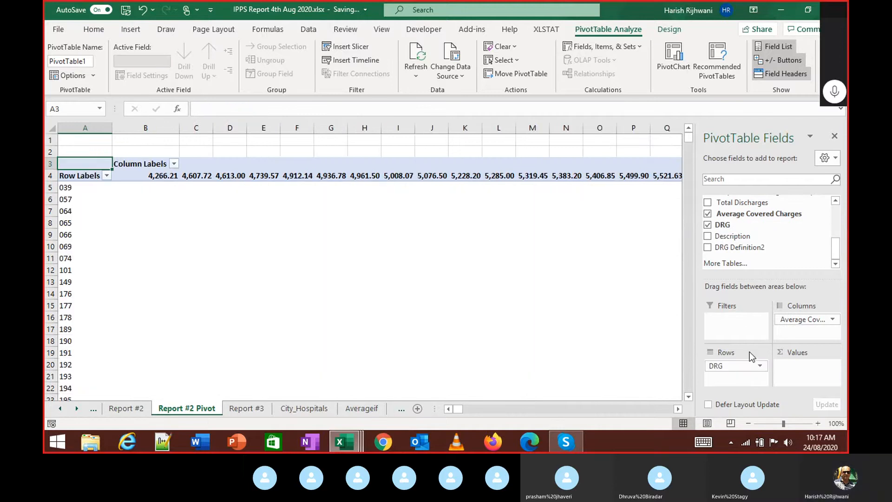
Step: Move Average Covered Charges from the PivotTable's columns to rows and on to values, and remove it and DRG from the layout
{"action": "left_click_drag", "start_coordinate": [795, 321], "coordinate": [736, 384]}
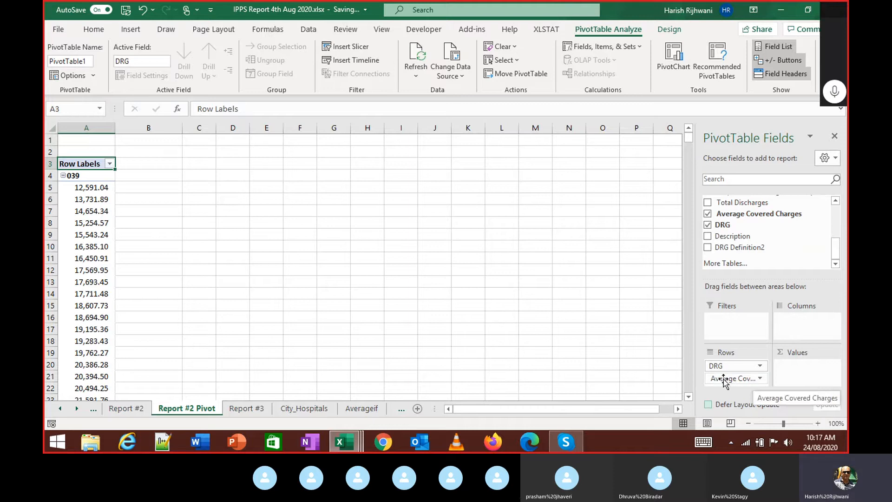
{"action": "left_click_drag", "start_coordinate": [723, 379], "coordinate": [810, 375]}
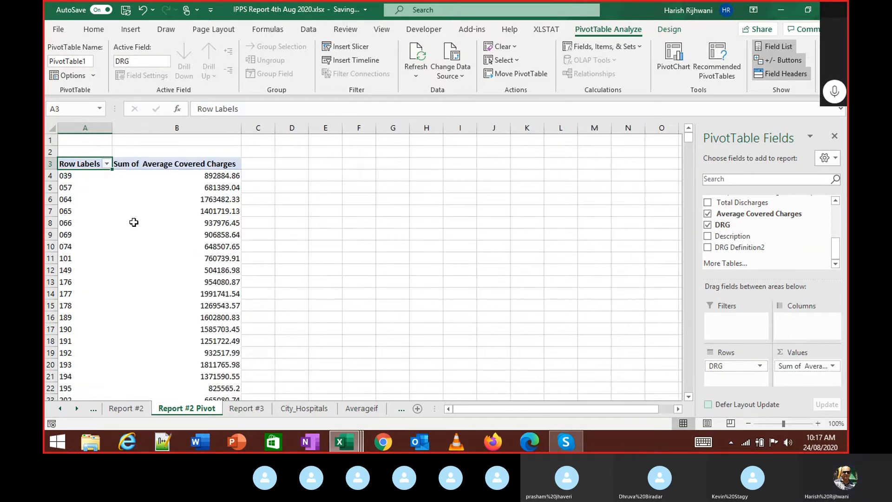
{"action": "left_click_drag", "start_coordinate": [743, 366], "coordinate": [631, 349]}
{"action": "left_click_drag", "start_coordinate": [702, 363], "coordinate": [659, 309]}
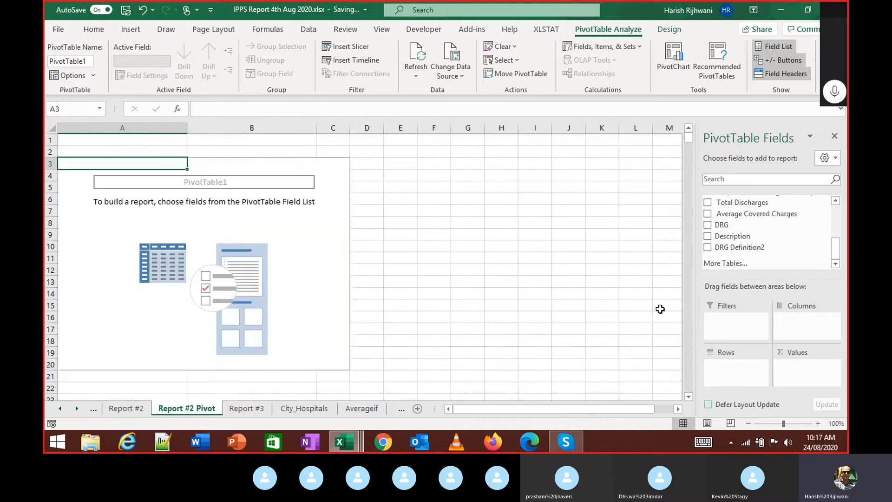
Step: Add DRG to the PivotTable's rows and Average Covered Charges to its values, summarized by Average
{"action": "left_click_drag", "start_coordinate": [722, 224], "coordinate": [737, 373]}
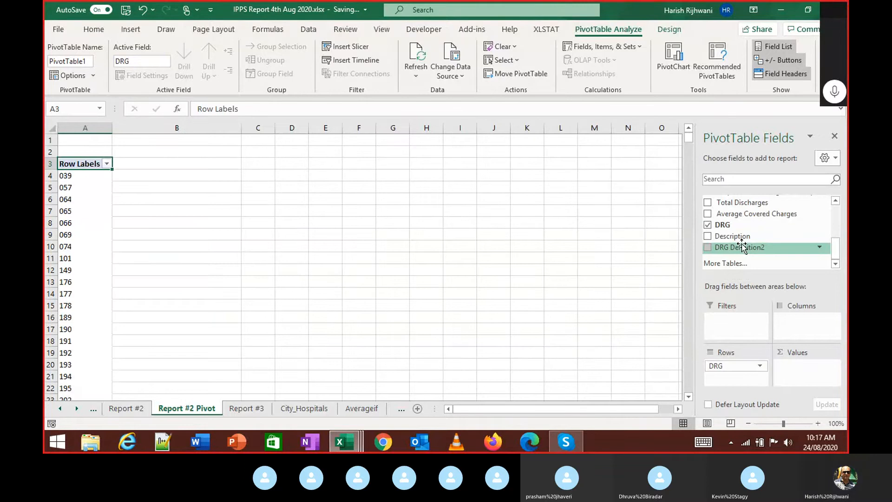
{"action": "left_click_drag", "start_coordinate": [762, 214], "coordinate": [814, 375]}
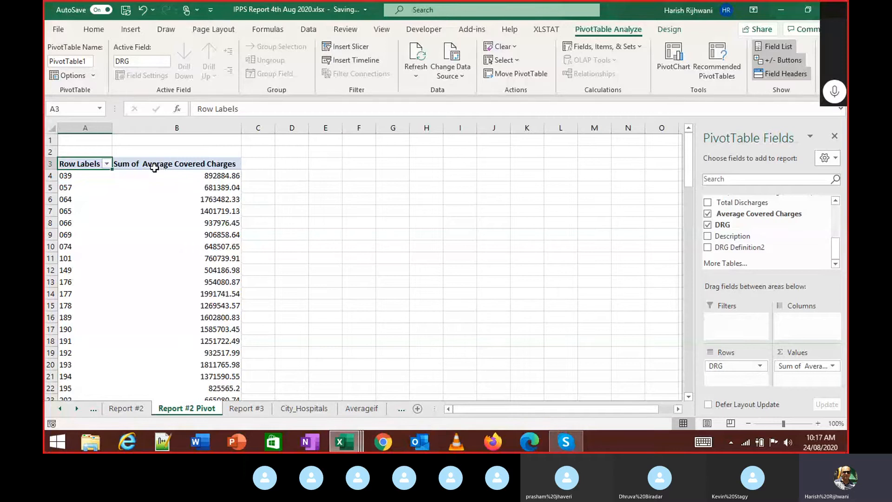
{"action": "left_click", "coordinate": [830, 366]}
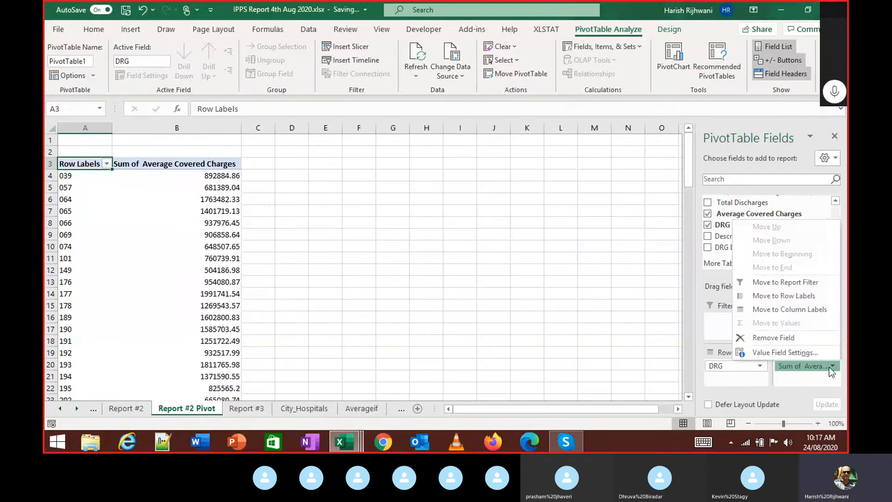
{"action": "left_click", "coordinate": [816, 354]}
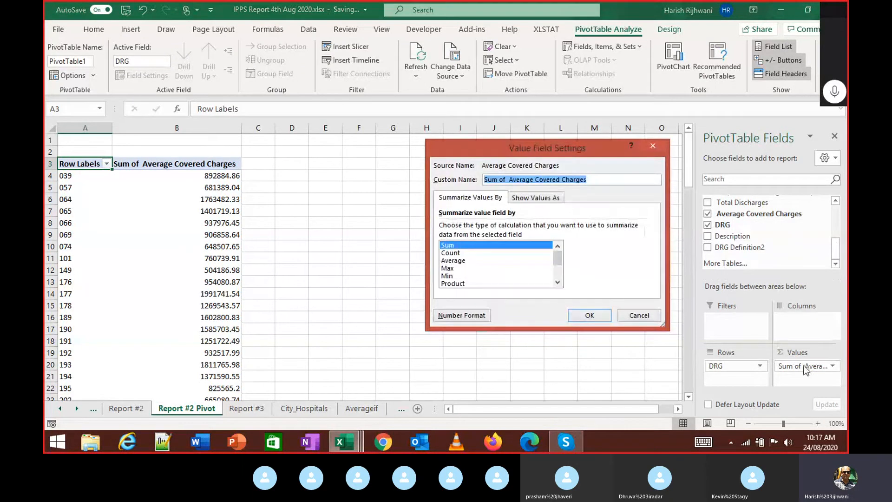
{"action": "left_click", "coordinate": [453, 260]}
{"action": "left_click", "coordinate": [589, 315]}
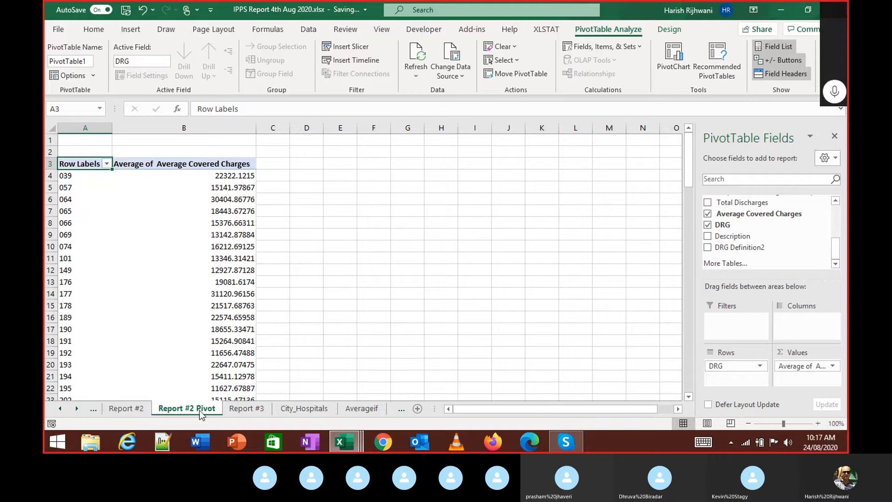
Step: After checking Report #2, add Average Covered Charges to the PivotTable's values a second time, summarized by Max
{"action": "left_click", "coordinate": [140, 411]}
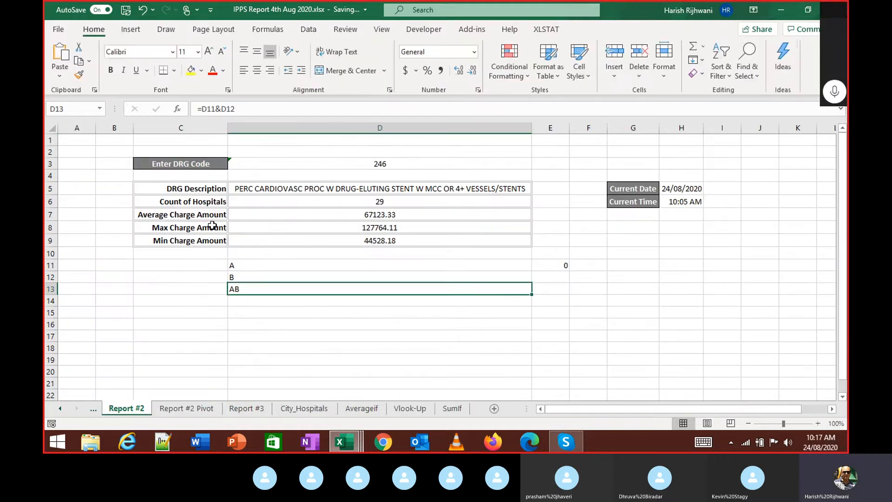
{"action": "left_click", "coordinate": [182, 409]}
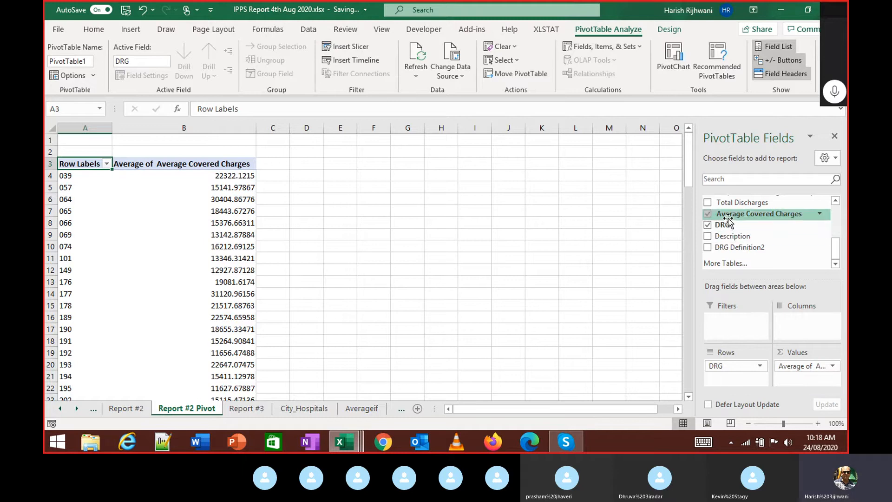
{"action": "left_click_drag", "start_coordinate": [736, 213], "coordinate": [813, 381]}
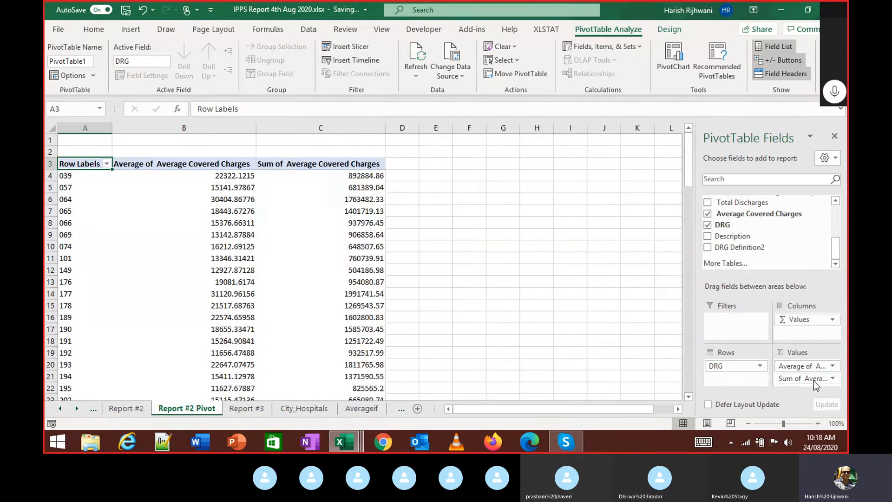
{"action": "left_click", "coordinate": [813, 379]}
{"action": "left_click", "coordinate": [805, 367]}
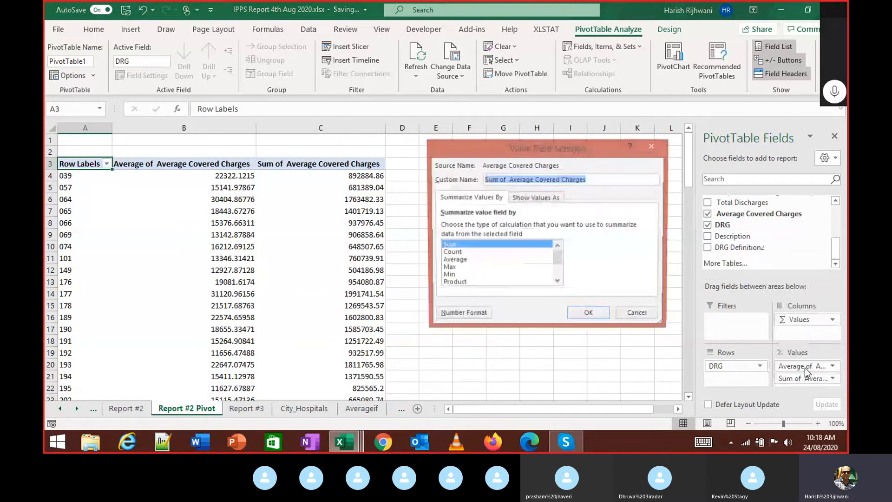
{"action": "left_click", "coordinate": [449, 268]}
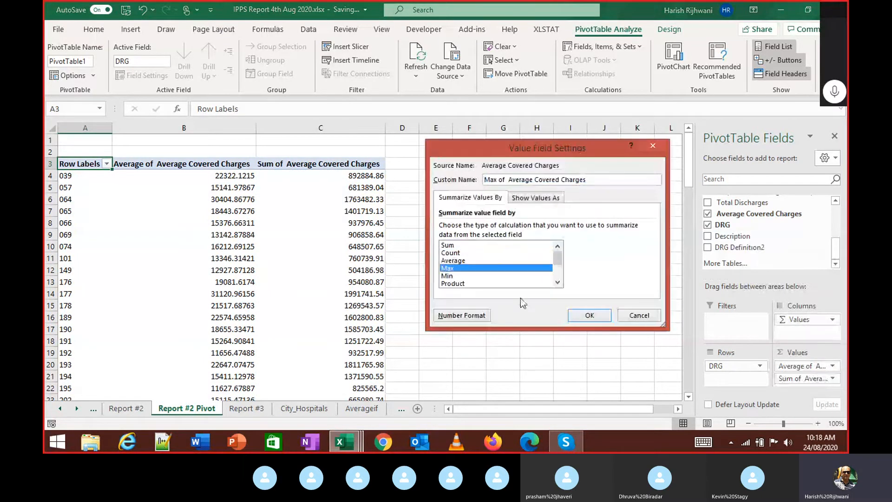
{"action": "left_click", "coordinate": [589, 315]}
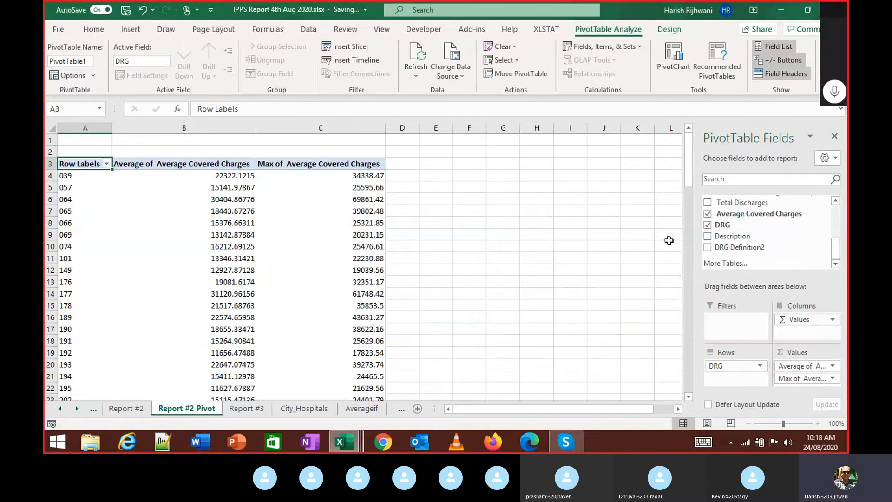
Step: Add Average Covered Charges to the values a third time and set the first value field to summarize by Min
{"action": "left_click_drag", "start_coordinate": [725, 214], "coordinate": [812, 385]}
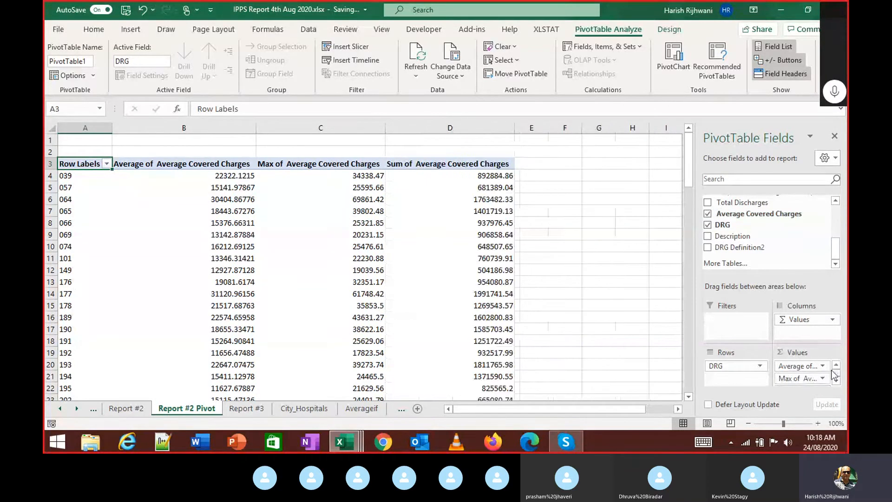
{"action": "left_click", "coordinate": [822, 366]}
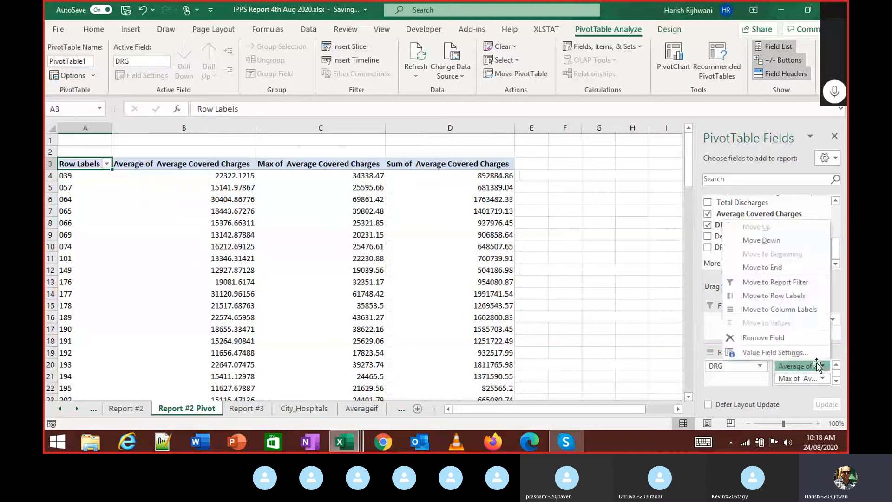
{"action": "left_click", "coordinate": [810, 356]}
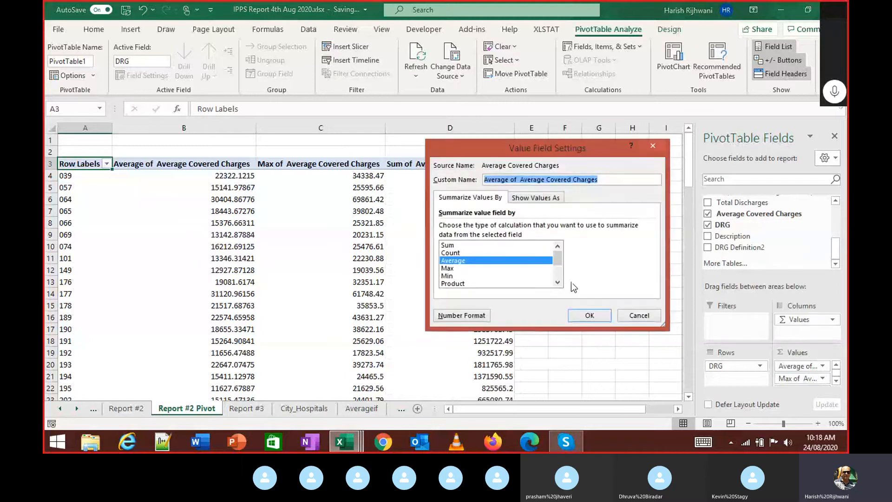
{"action": "left_click", "coordinate": [457, 275]}
{"action": "left_click", "coordinate": [587, 315]}
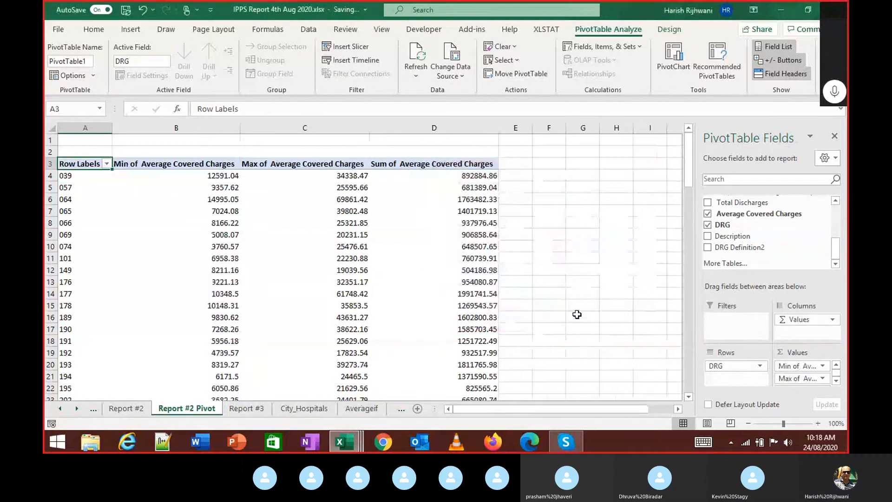
Step: Add a fourth Average Covered Charges value field and set the third value field to summarize by Count
{"action": "left_click_drag", "start_coordinate": [726, 216], "coordinate": [813, 383]}
{"action": "left_click", "coordinate": [813, 381]}
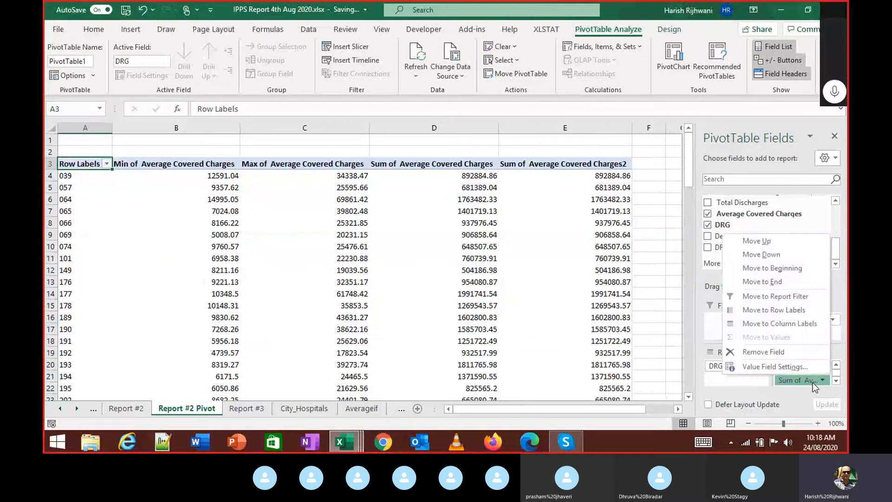
{"action": "left_click", "coordinate": [809, 379]}
{"action": "left_click", "coordinate": [809, 380]}
{"action": "left_click", "coordinate": [786, 382]}
{"action": "left_click", "coordinate": [469, 252]}
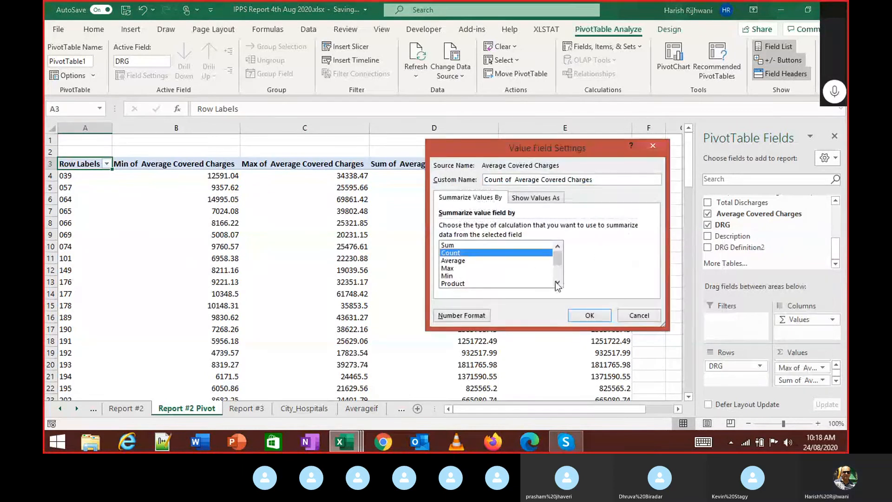
{"action": "left_click", "coordinate": [590, 316]}
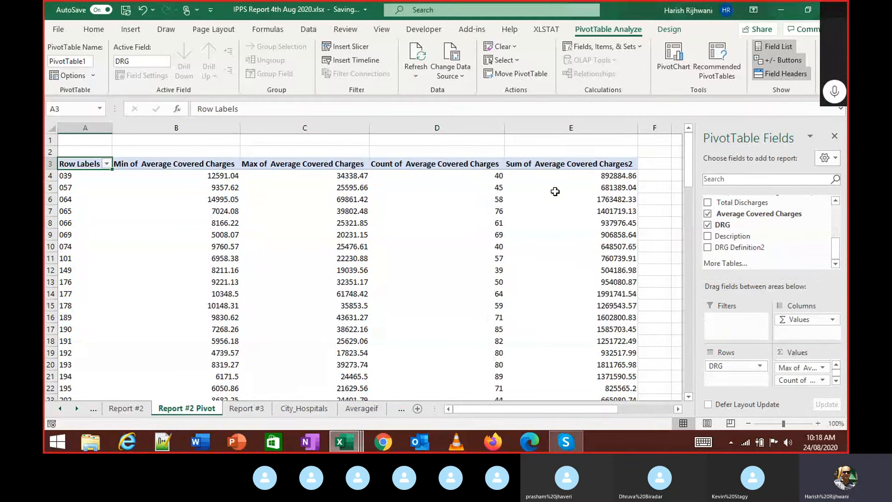
Step: After reviewing Report #2's layout, place Description in the PivotTable's rows and move DRG to the report filter
{"action": "left_click", "coordinate": [126, 408]}
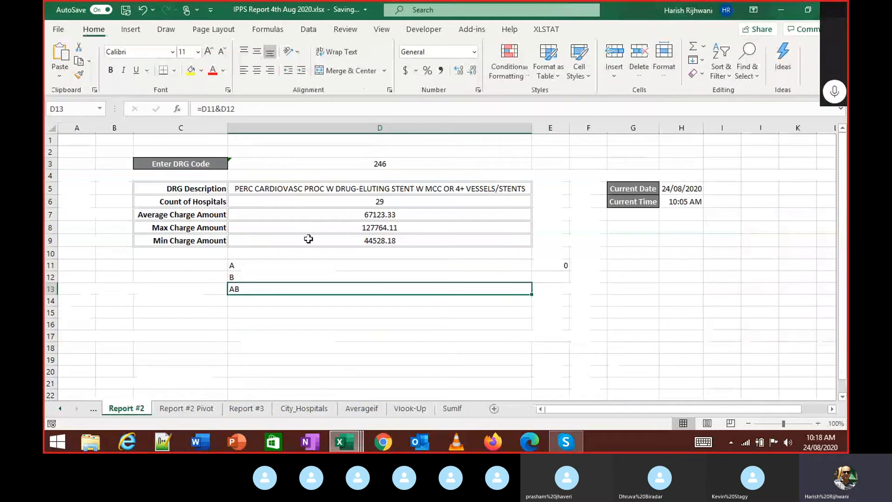
{"action": "left_click", "coordinate": [186, 408]}
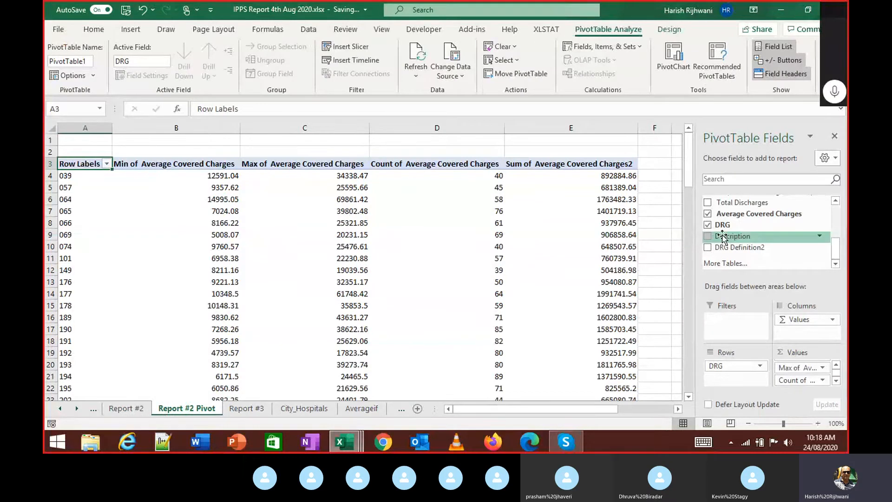
{"action": "left_click_drag", "start_coordinate": [724, 238], "coordinate": [735, 377]}
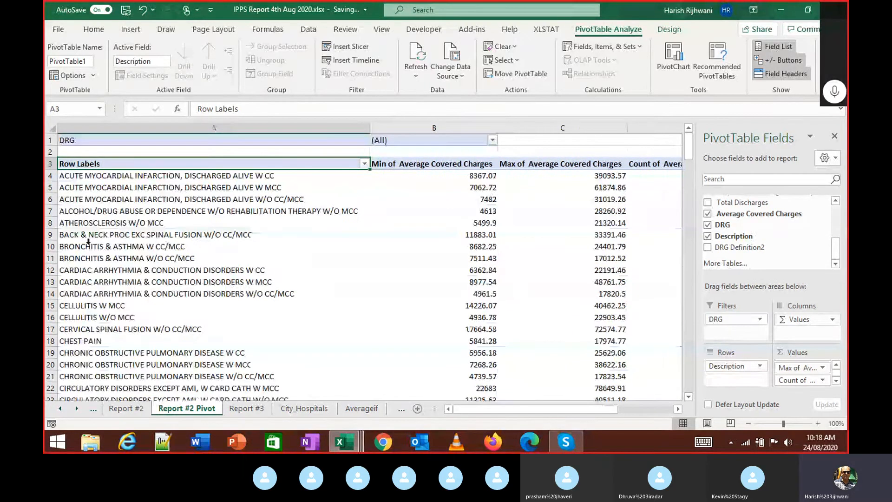
Step: Allow multiple items in the DRG report filter and restrict the PivotTable to DRG code 039
{"action": "left_click", "coordinate": [492, 140]}
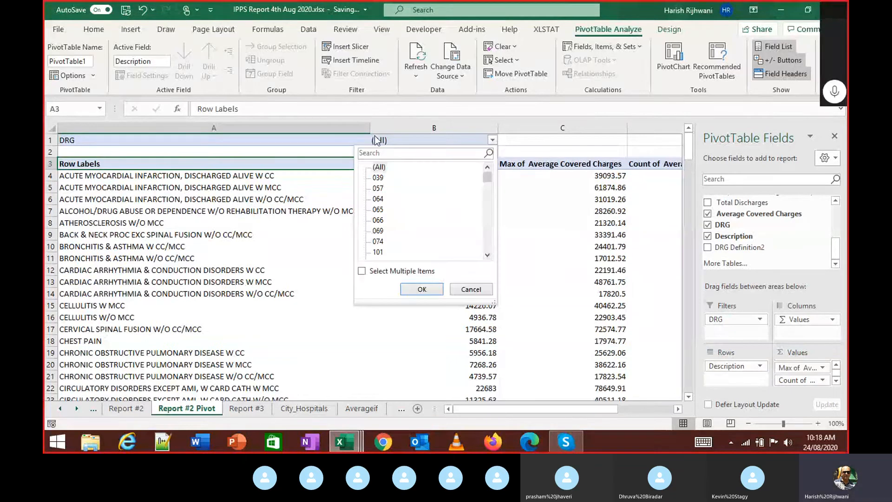
{"action": "left_click", "coordinate": [515, 142]}
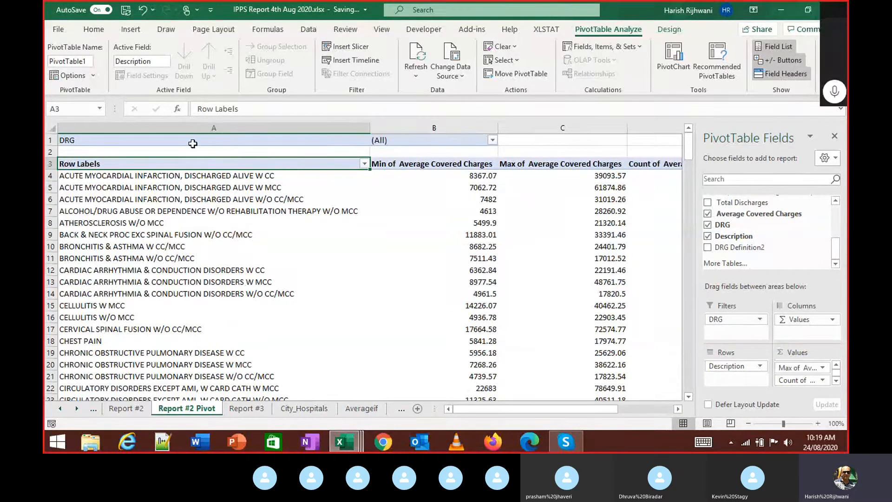
{"action": "left_click", "coordinate": [407, 140]}
{"action": "left_click", "coordinate": [492, 140]}
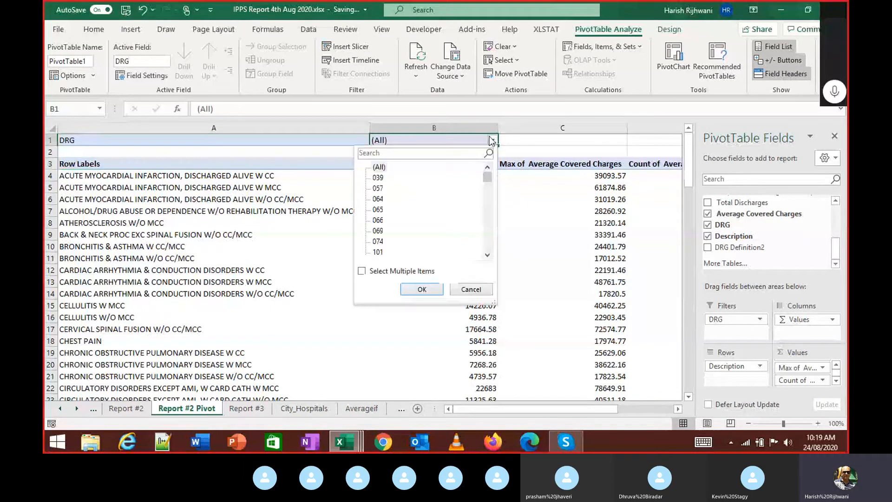
{"action": "left_click", "coordinate": [363, 271]}
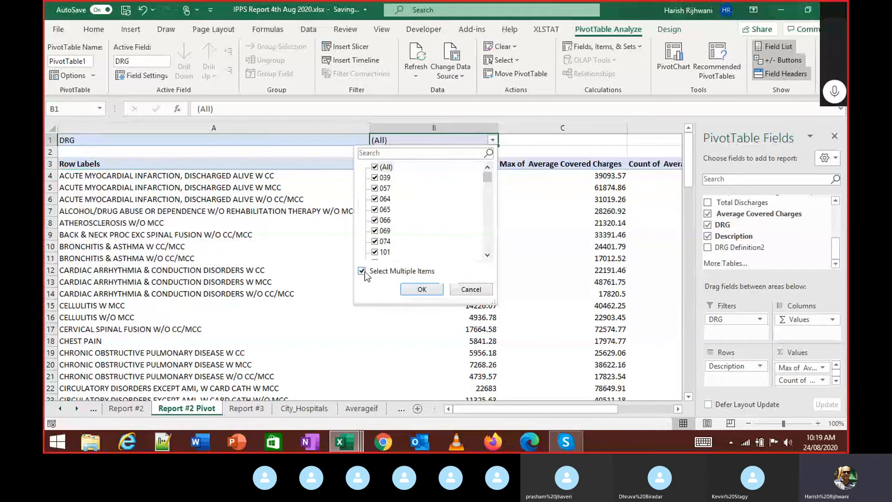
{"action": "left_click", "coordinate": [375, 168]}
{"action": "left_click", "coordinate": [375, 177]}
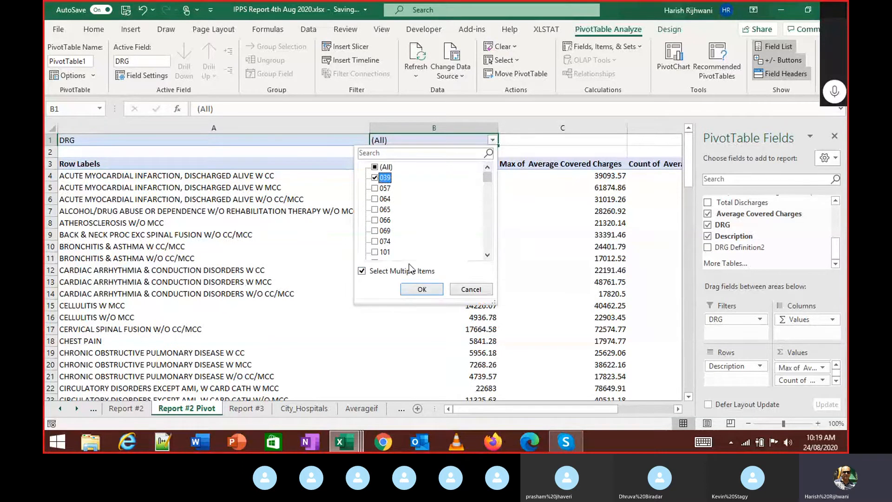
{"action": "left_click", "coordinate": [416, 290]}
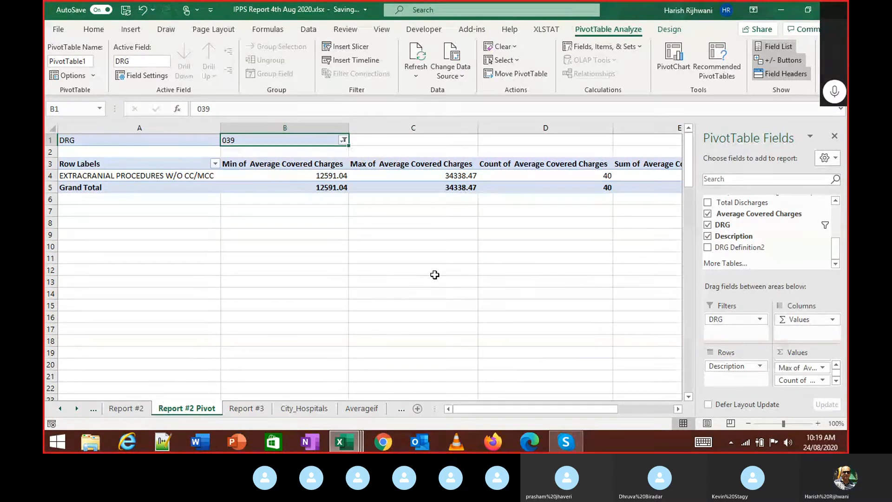
Step: Check the DRG code entered on Report #2 and restrict the PivotTable's DRG filter to code 246 instead of 039
{"action": "left_click", "coordinate": [120, 409]}
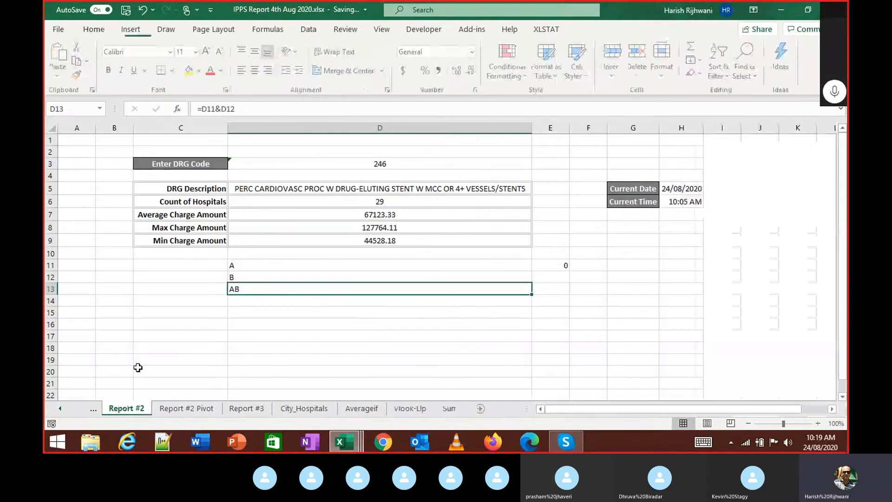
{"action": "left_click", "coordinate": [194, 409]}
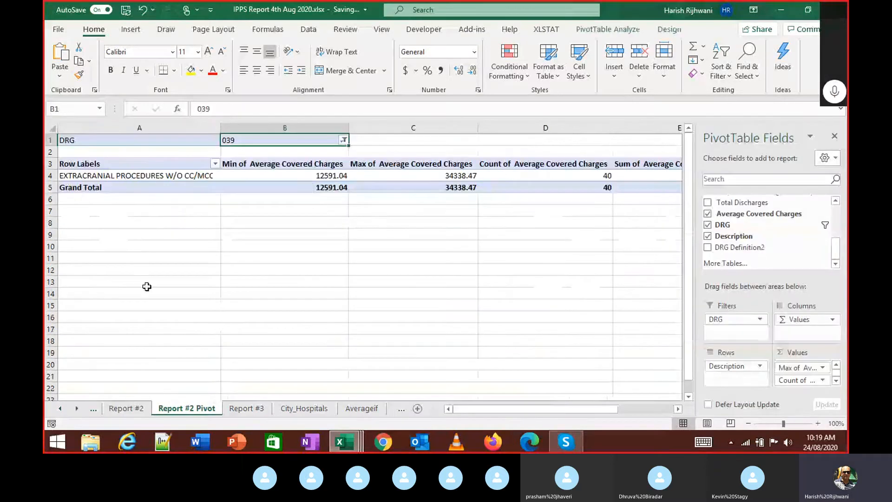
{"action": "left_click", "coordinate": [126, 409]}
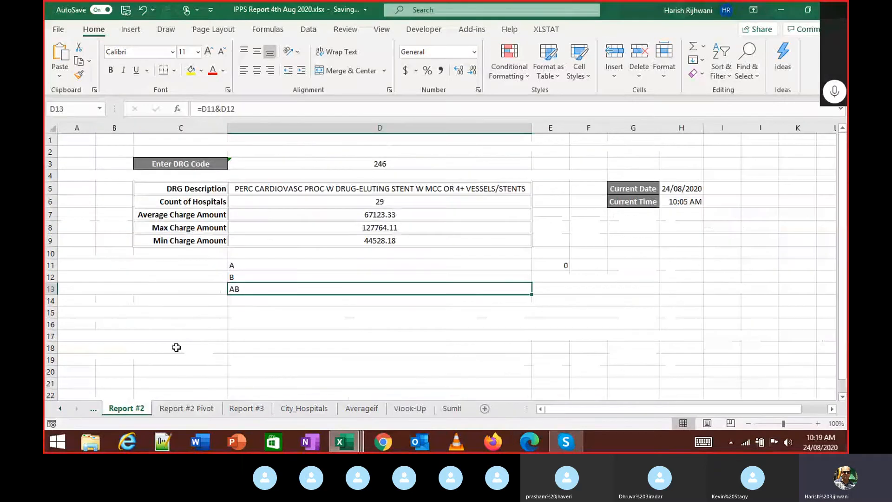
{"action": "left_click", "coordinate": [187, 409]}
{"action": "left_click", "coordinate": [344, 140]}
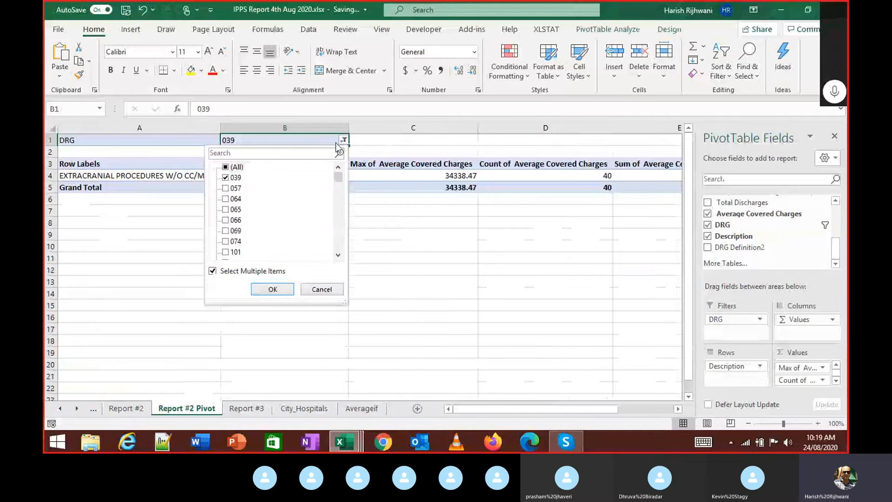
{"action": "left_click", "coordinate": [235, 177]}
{"action": "scroll", "coordinate": [243, 195], "scroll_direction": "down", "scroll_amount": 3}
{"action": "scroll", "coordinate": [241, 205], "scroll_direction": "up", "scroll_amount": 3}
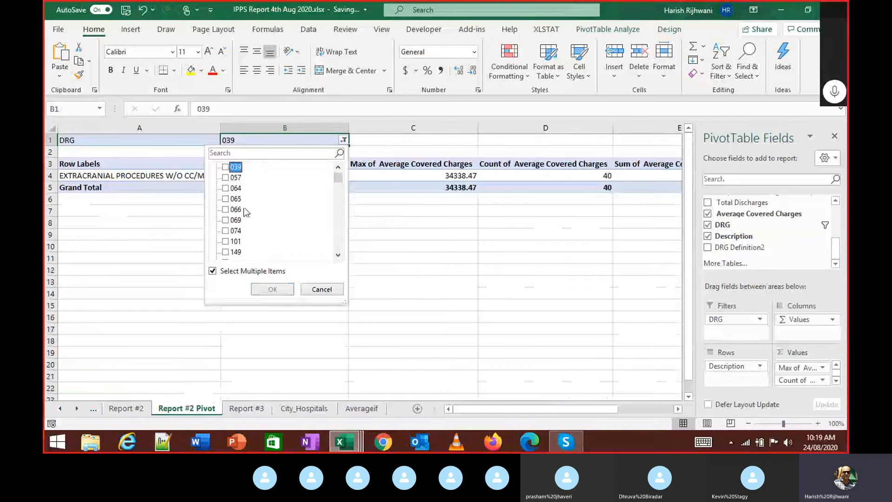
{"action": "scroll", "coordinate": [241, 221], "scroll_direction": "down", "scroll_amount": 2}
{"action": "scroll", "coordinate": [244, 227], "scroll_direction": "down", "scroll_amount": 5}
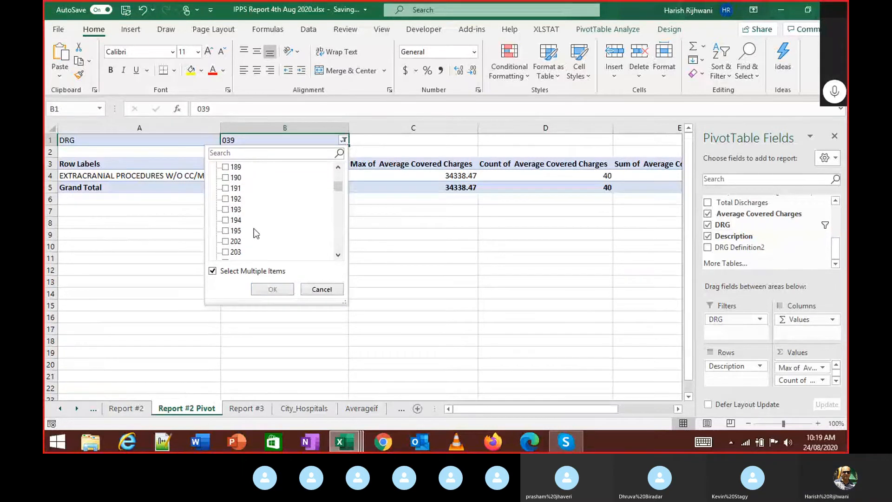
{"action": "left_click", "coordinate": [231, 252]}
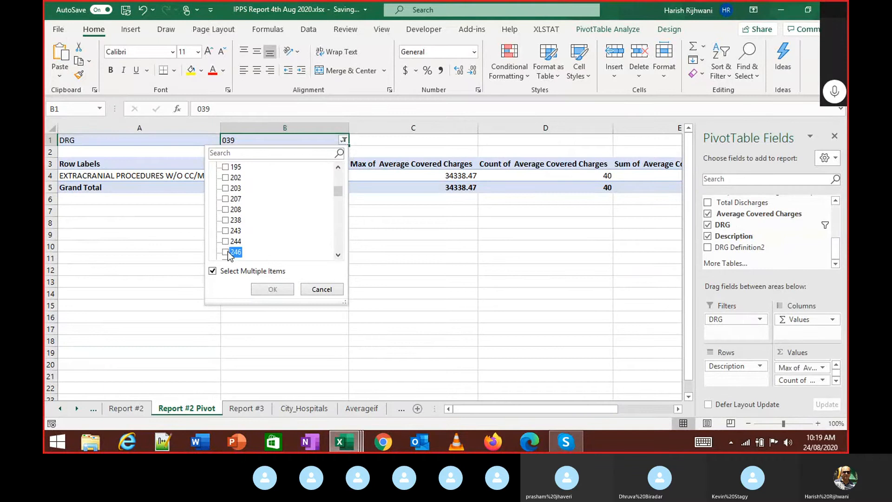
{"action": "left_click", "coordinate": [273, 289]}
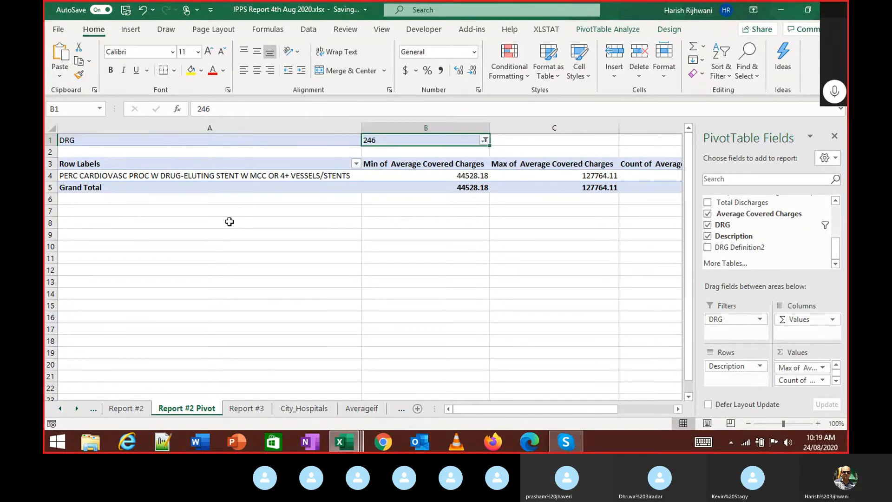
Step: Compare the PivotTable with Report #2 and set the fourth value field, Average Covered Charges2, to summarize by Average
{"action": "left_click", "coordinate": [119, 410]}
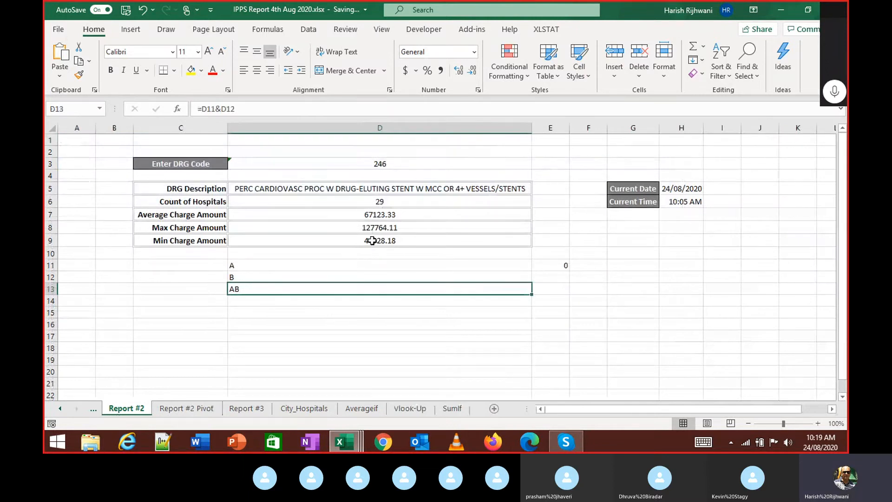
{"action": "left_click", "coordinate": [186, 408]}
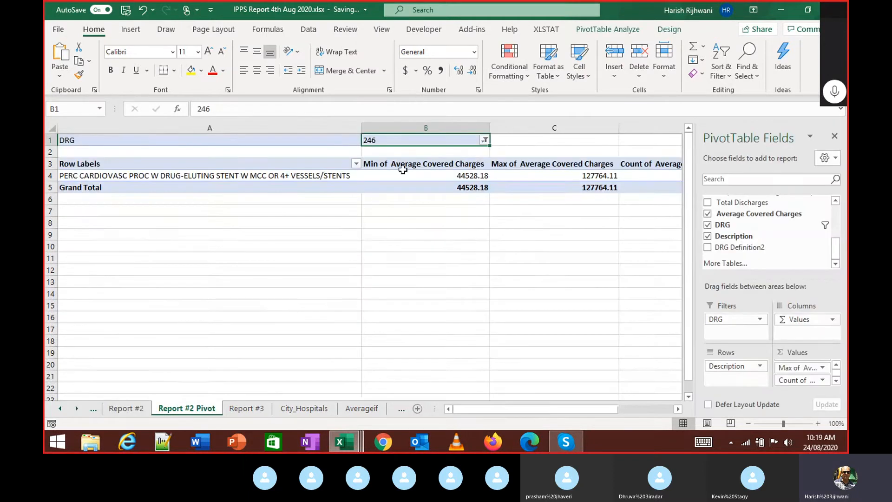
{"action": "left_click", "coordinate": [473, 164]}
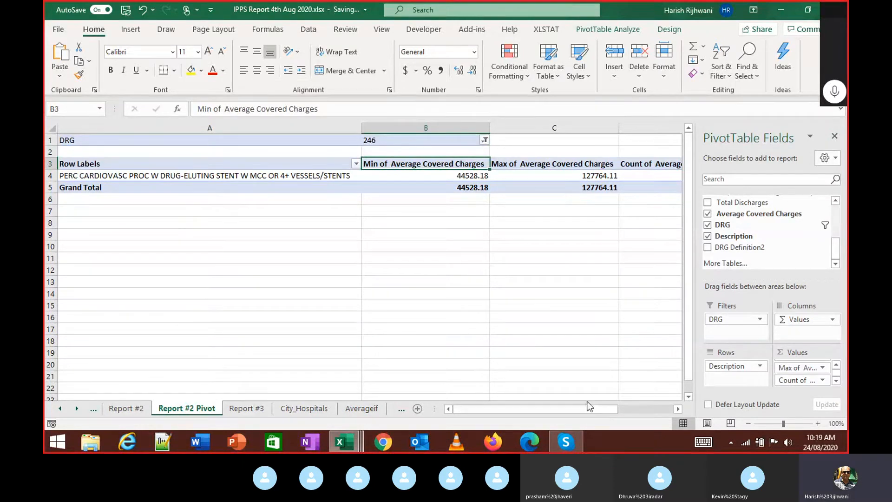
{"action": "left_click_drag", "start_coordinate": [620, 406], "coordinate": [512, 409]}
{"action": "left_click", "coordinate": [836, 380]}
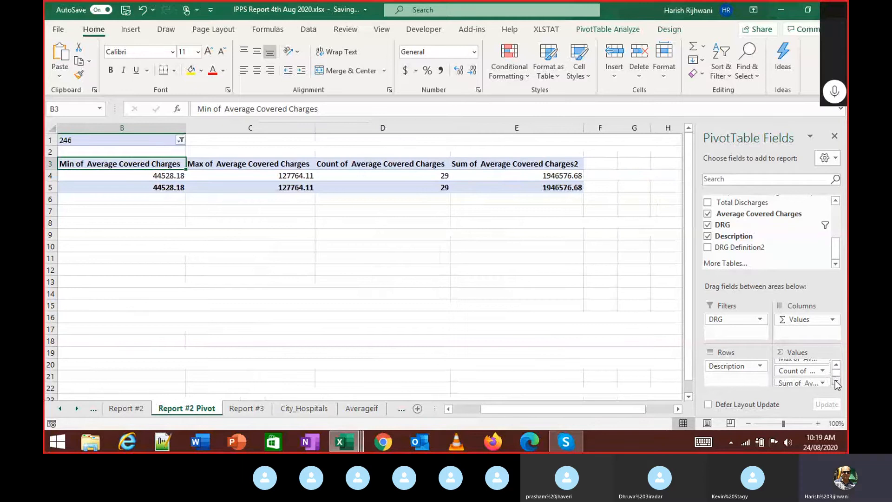
{"action": "left_click", "coordinate": [820, 380]}
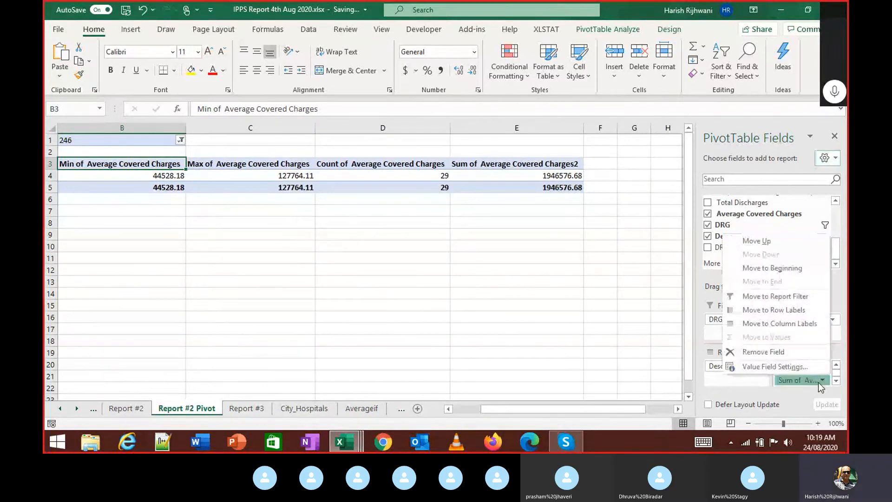
{"action": "left_click", "coordinate": [805, 371]}
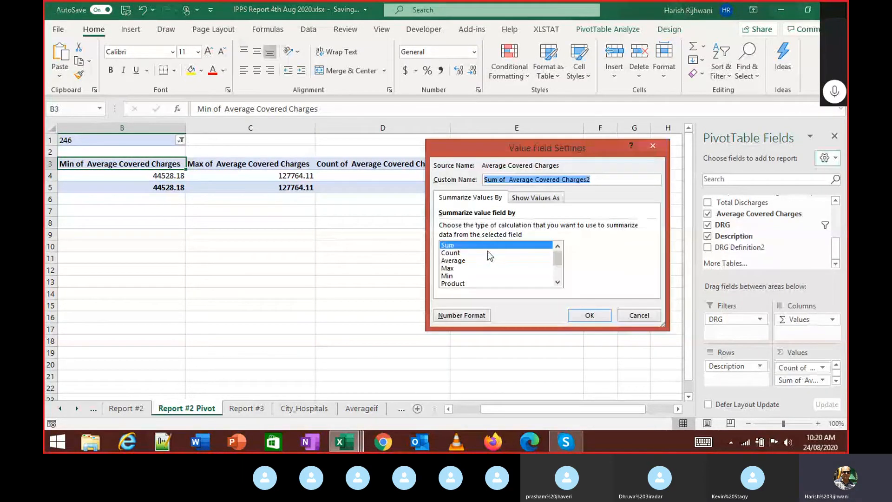
{"action": "left_click", "coordinate": [472, 260]}
{"action": "left_click", "coordinate": [571, 314]}
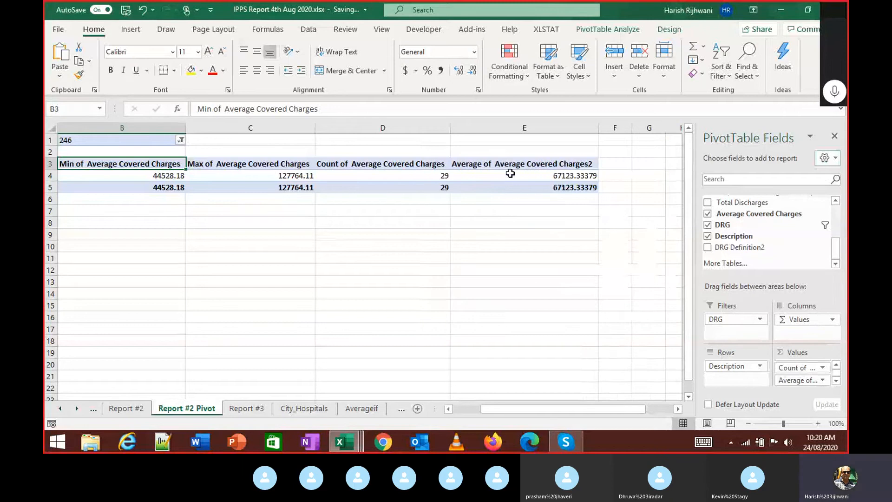
Step: Reorder the PivotTable's value columns so Average comes first and Count second, followed by Min and Max
{"action": "left_click", "coordinate": [501, 163]}
{"action": "left_click_drag", "start_coordinate": [502, 163], "coordinate": [104, 171]}
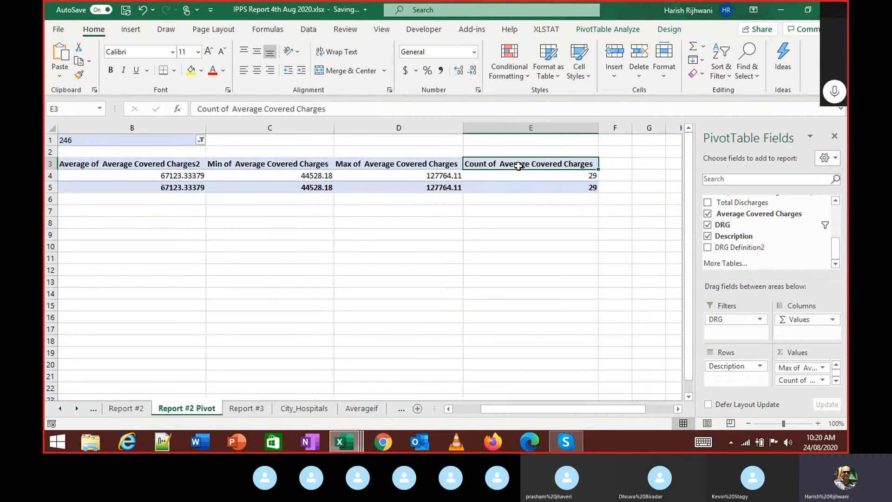
{"action": "left_click_drag", "start_coordinate": [519, 166], "coordinate": [211, 176]}
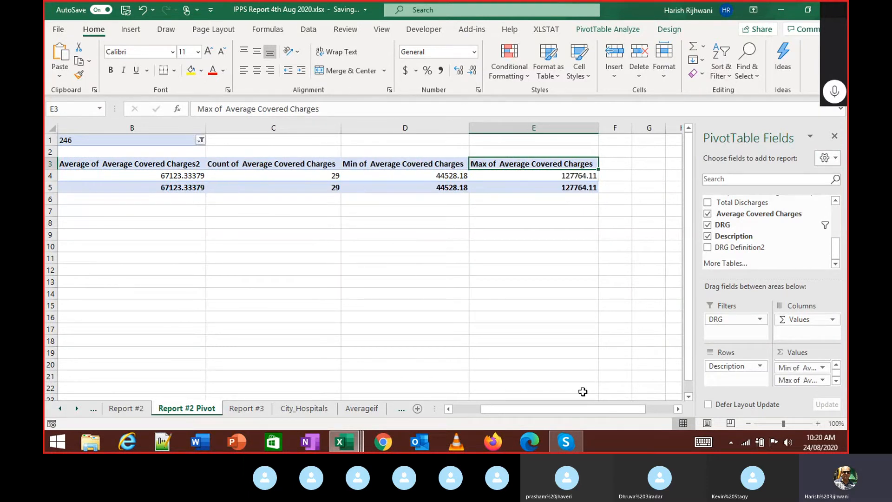
{"action": "mouse_move", "coordinate": [570, 411]}
{"action": "left_mouse_down"}
{"action": "mouse_move", "coordinate": [490, 406]}
{"action": "mouse_move", "coordinate": [575, 414]}
{"action": "left_mouse_up"}
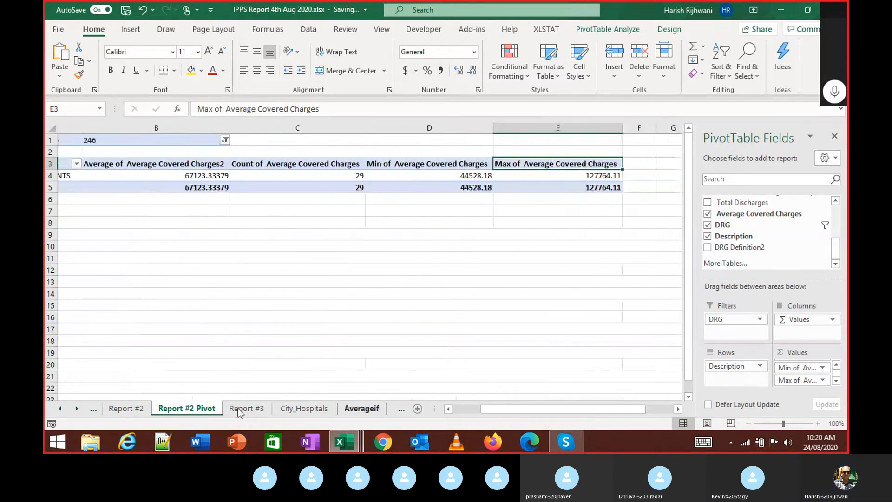
Step: Compare the PivotTable's description and charge figures for DRG 246 with those on Report #2
{"action": "left_click", "coordinate": [114, 408]}
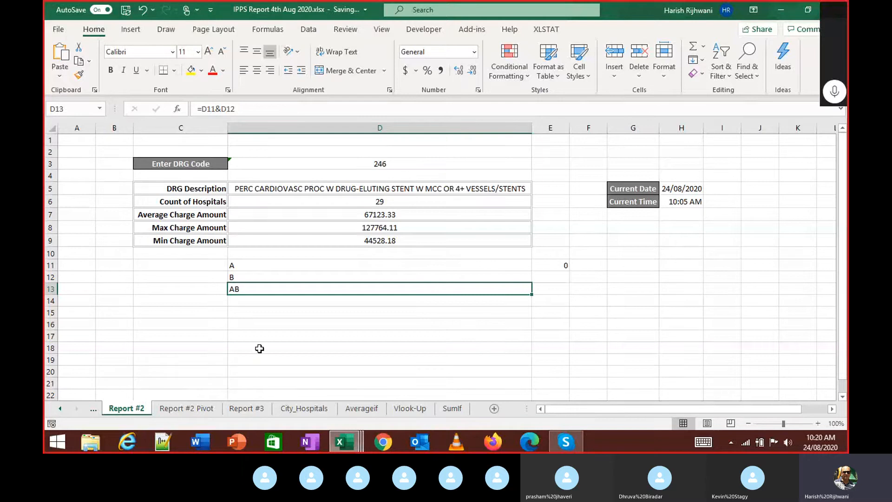
{"action": "left_click", "coordinate": [194, 411]}
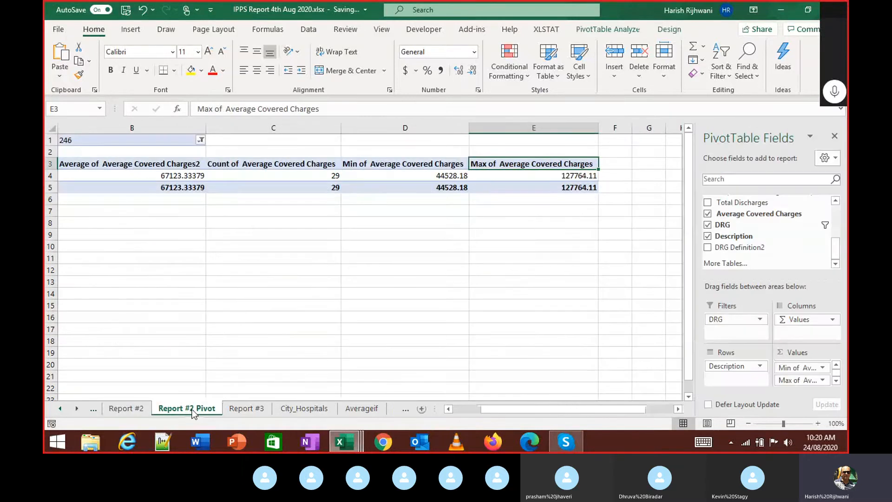
{"action": "left_click", "coordinate": [398, 232]}
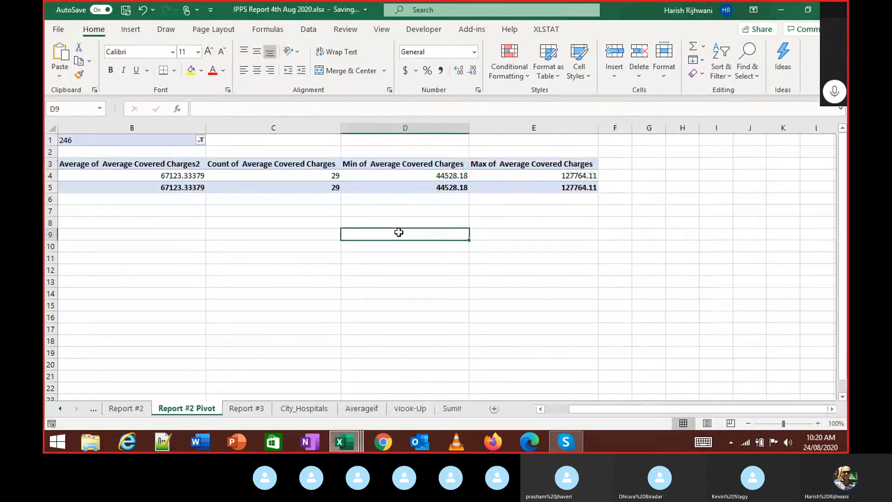
{"action": "key", "text": "ctrl+Left"}
{"action": "key", "text": "ctrl+Up"}
{"action": "key", "text": "Up"}
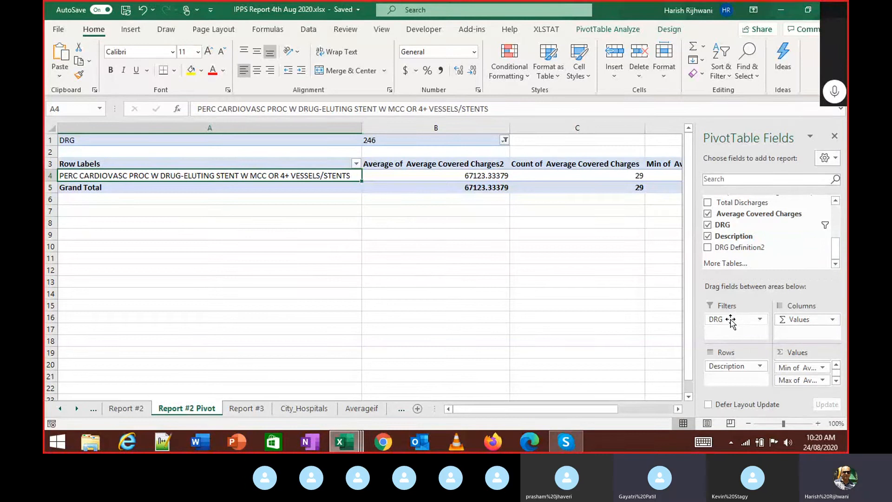
Step: Remove the DRG filter, the Description row field and all value fields from the PivotTable
{"action": "left_click_drag", "start_coordinate": [731, 321], "coordinate": [454, 354]}
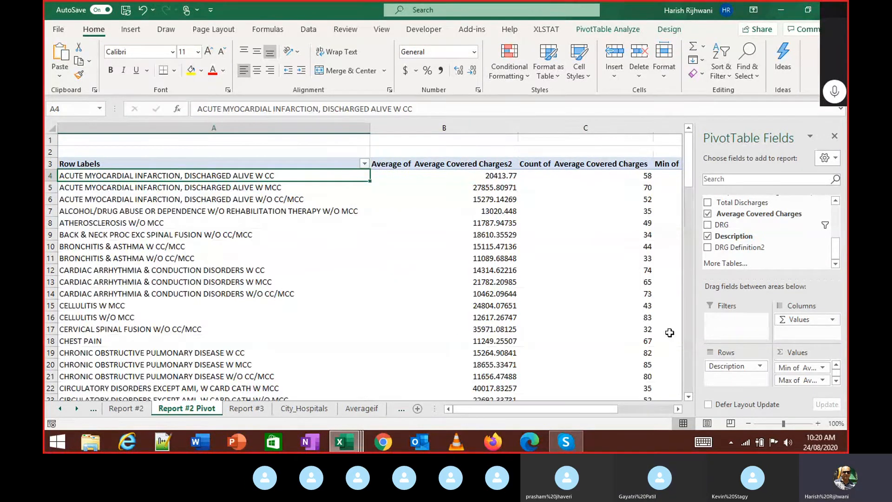
{"action": "left_click_drag", "start_coordinate": [718, 371], "coordinate": [622, 321]}
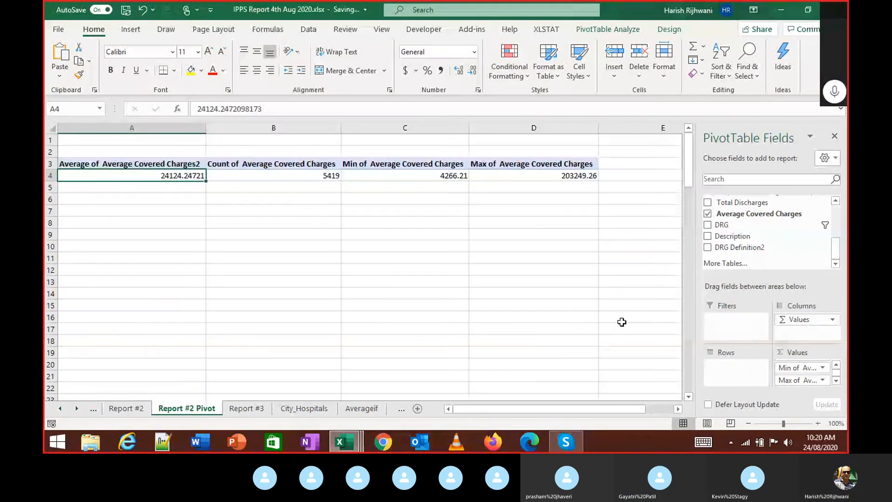
{"action": "left_click_drag", "start_coordinate": [797, 321], "coordinate": [616, 337]}
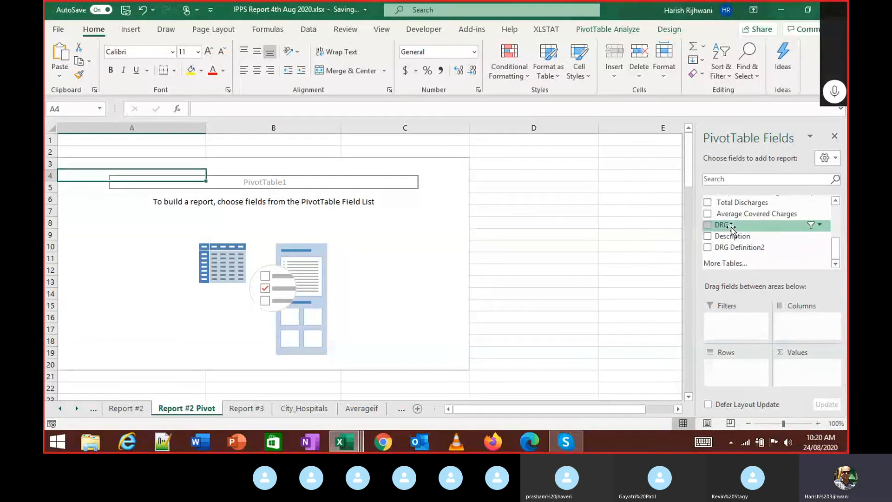
{"action": "left_click_drag", "start_coordinate": [728, 227], "coordinate": [738, 370]}
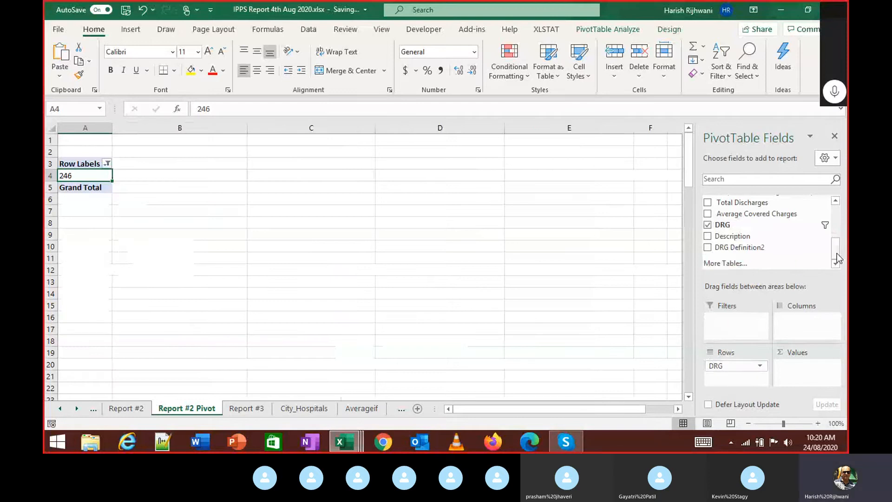
{"action": "left_click_drag", "start_coordinate": [838, 252], "coordinate": [823, 281]}
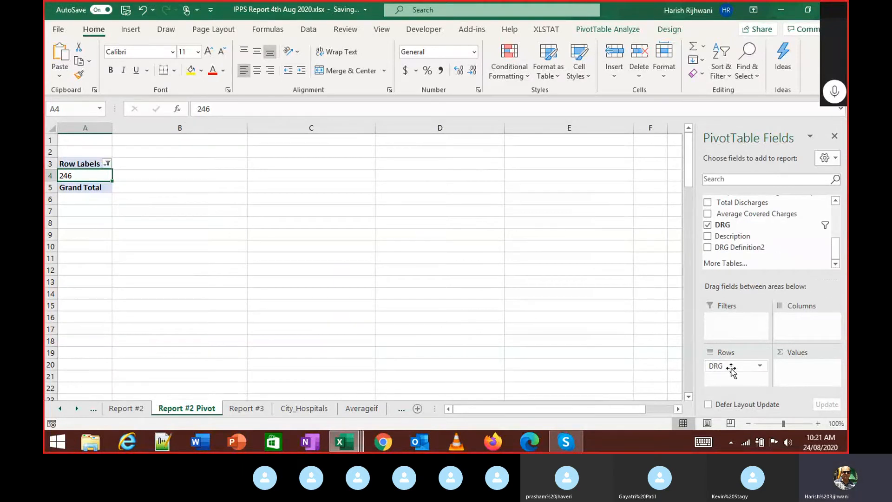
{"action": "left_click_drag", "start_coordinate": [731, 369], "coordinate": [453, 314]}
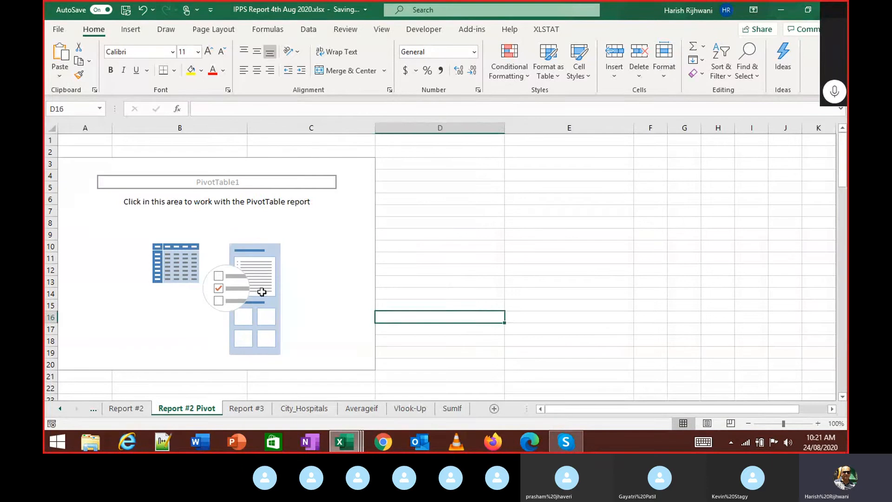
Step: Add DRG to the PivotTable's rows and select all DRG codes in its row filter
{"action": "left_click", "coordinate": [319, 223]}
{"action": "left_click_drag", "start_coordinate": [722, 225], "coordinate": [725, 369]}
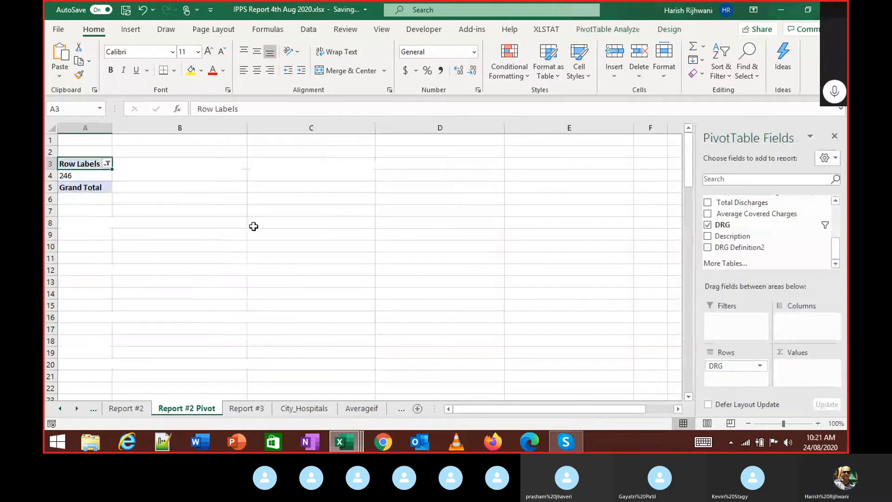
{"action": "left_click", "coordinate": [107, 163]}
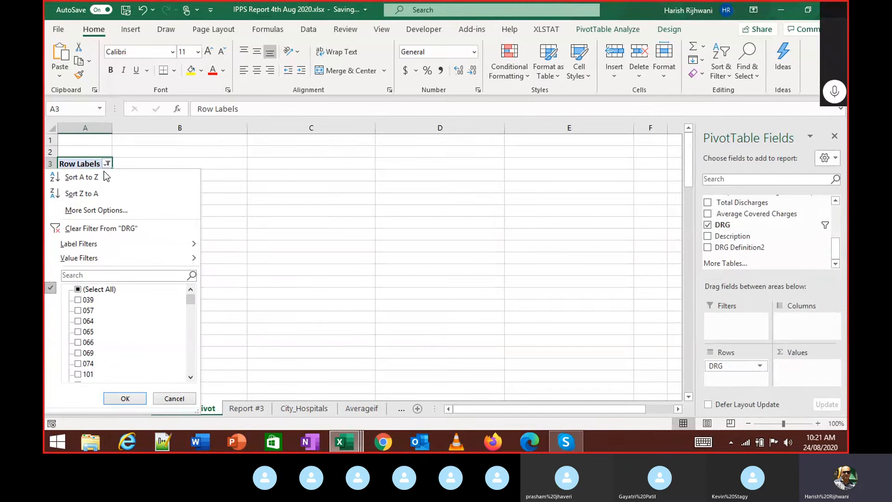
{"action": "left_click", "coordinate": [85, 291]}
{"action": "left_click", "coordinate": [132, 398]}
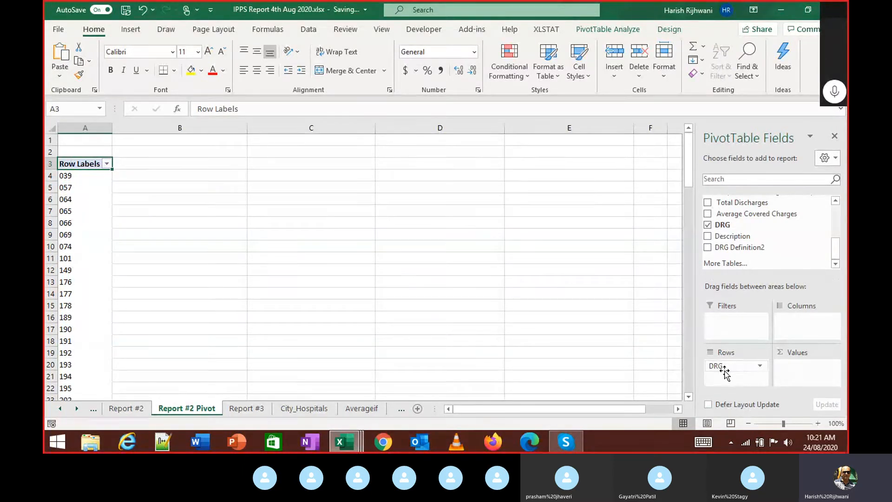
Step: Add Average Covered Charges to the PivotTable's values and summarize it by Average
{"action": "scroll", "coordinate": [90, 187], "scroll_direction": "down", "scroll_amount": 10}
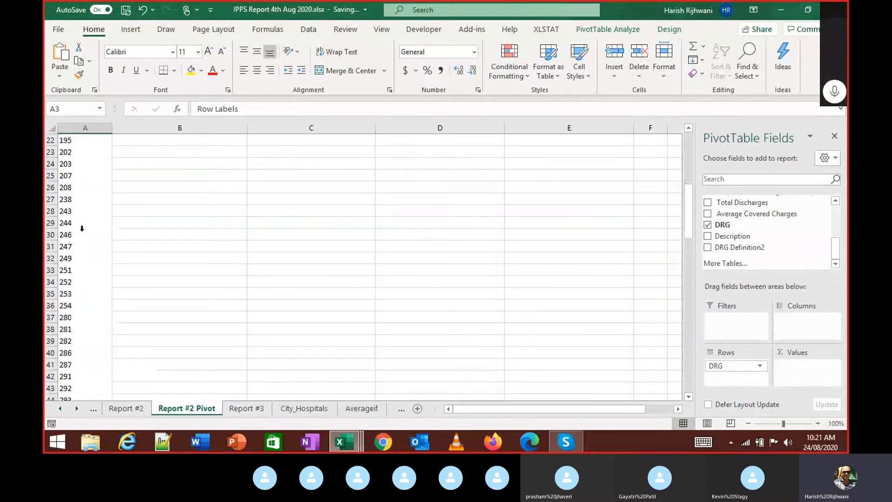
{"action": "scroll", "coordinate": [77, 230], "scroll_direction": "up", "scroll_amount": 10}
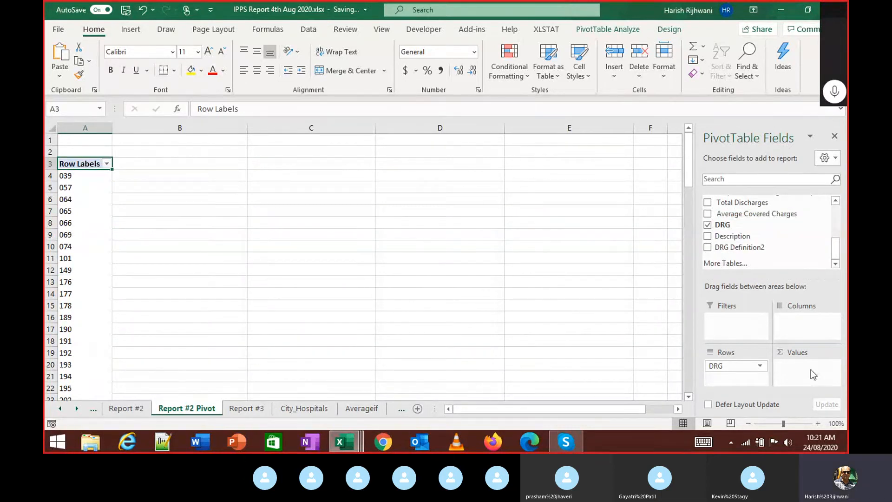
{"action": "left_click_drag", "start_coordinate": [743, 223], "coordinate": [817, 377]}
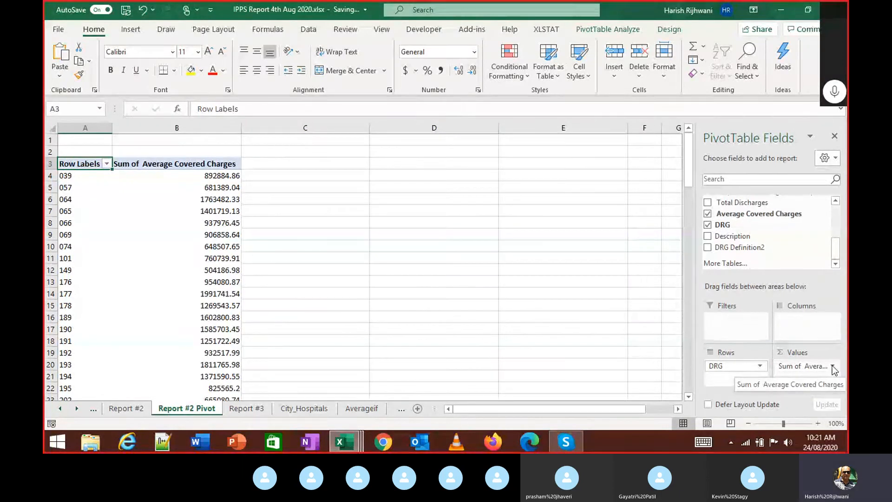
{"action": "left_click", "coordinate": [833, 365]}
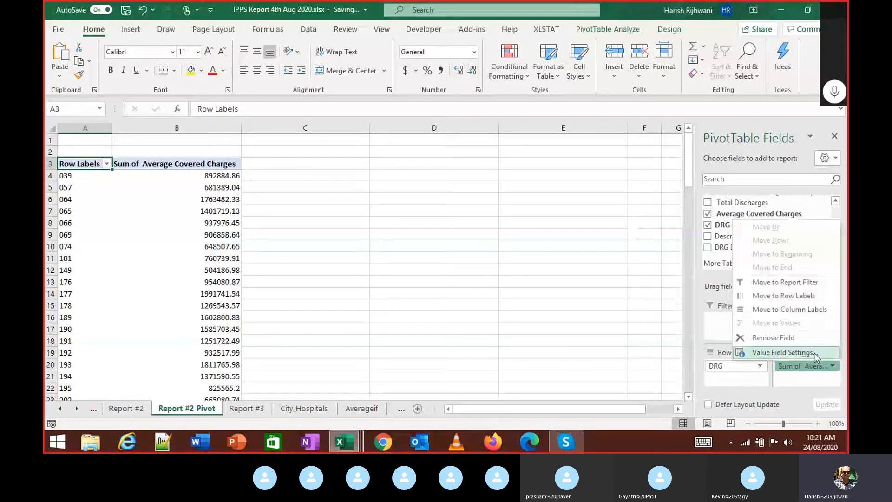
{"action": "left_click", "coordinate": [815, 353]}
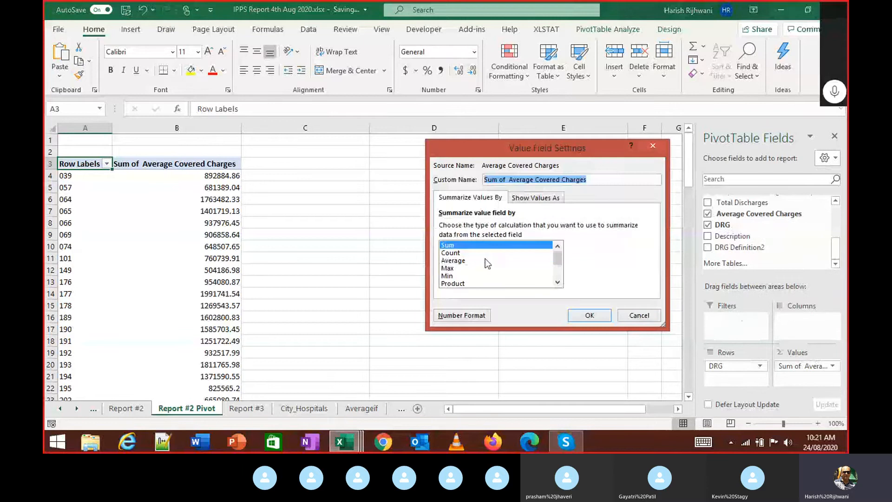
{"action": "left_click", "coordinate": [550, 268]}
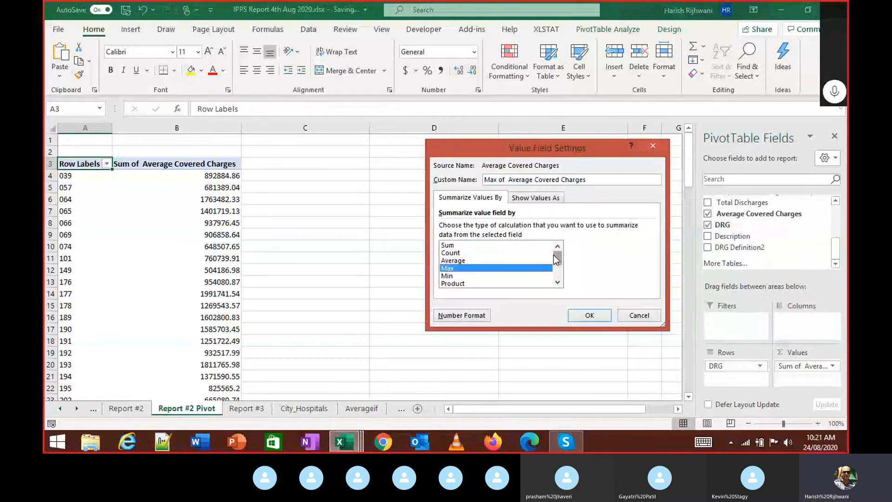
{"action": "mouse_move", "coordinate": [554, 256]}
{"action": "left_mouse_down"}
{"action": "mouse_move", "coordinate": [558, 272]}
{"action": "mouse_move", "coordinate": [558, 260]}
{"action": "left_mouse_up"}
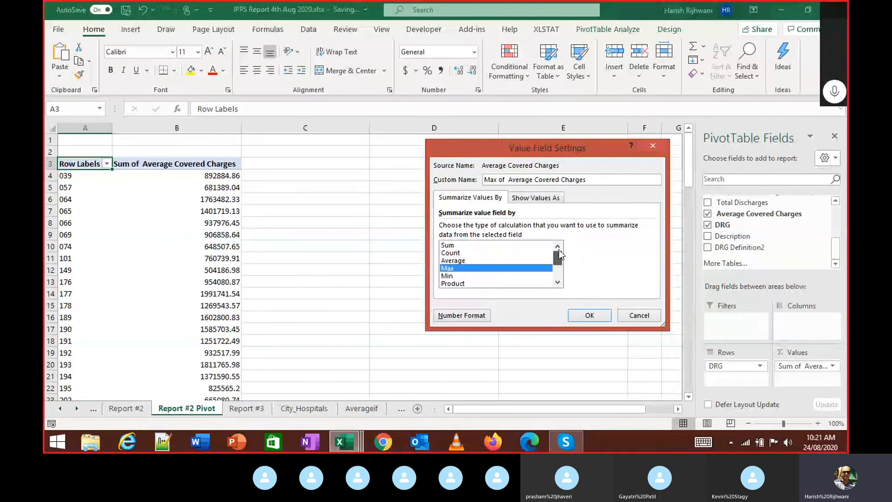
{"action": "left_click", "coordinate": [451, 260]}
{"action": "left_click", "coordinate": [577, 318]}
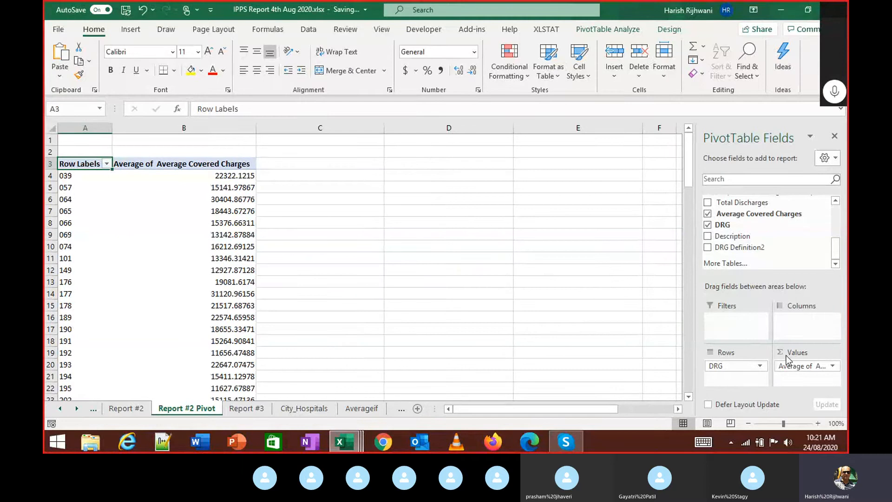
Step: Add Average Covered Charges as a second value field and summarize it by Count
{"action": "left_click_drag", "start_coordinate": [744, 213], "coordinate": [807, 377]}
{"action": "left_click", "coordinate": [807, 377]}
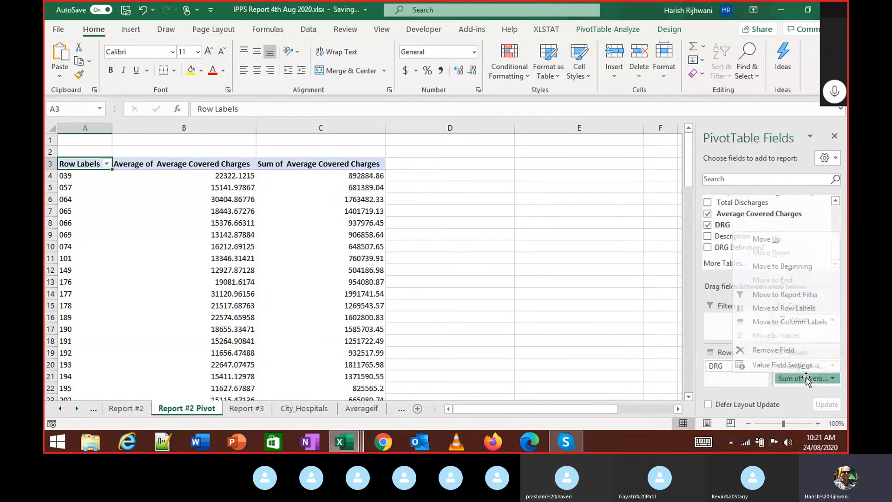
{"action": "left_click", "coordinate": [790, 365]}
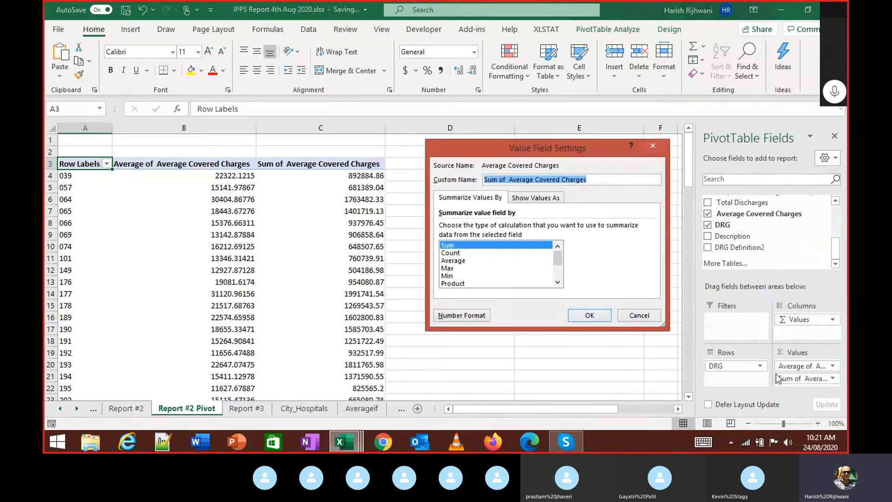
{"action": "left_click", "coordinate": [453, 253]}
{"action": "left_click", "coordinate": [602, 317]}
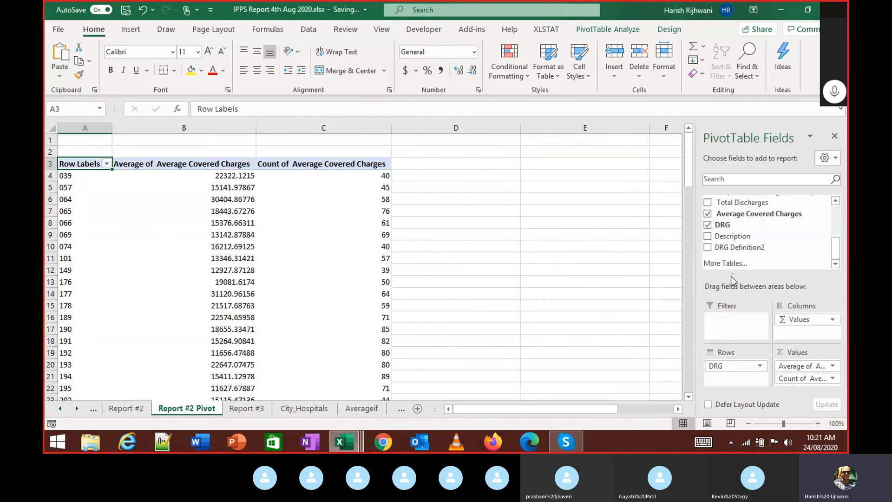
Step: Add Average Covered Charges as a third value field and summarize it by Max
{"action": "left_click_drag", "start_coordinate": [762, 213], "coordinate": [821, 386]}
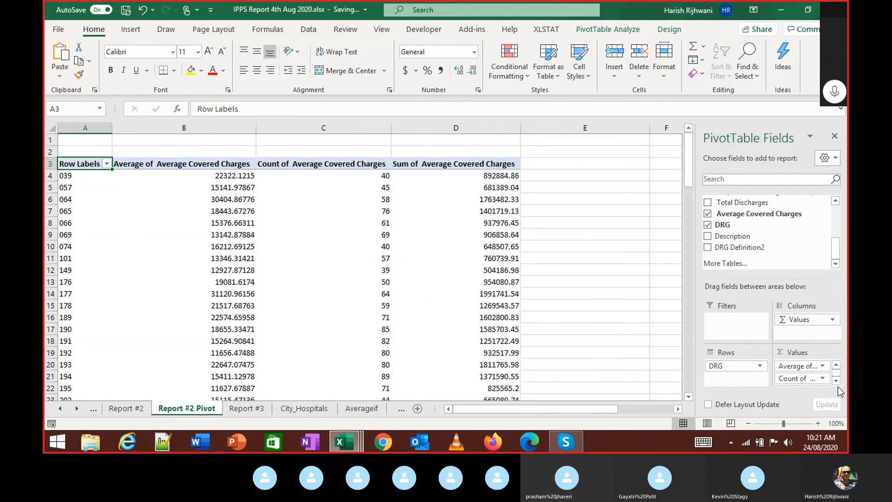
{"action": "left_click", "coordinate": [827, 380]}
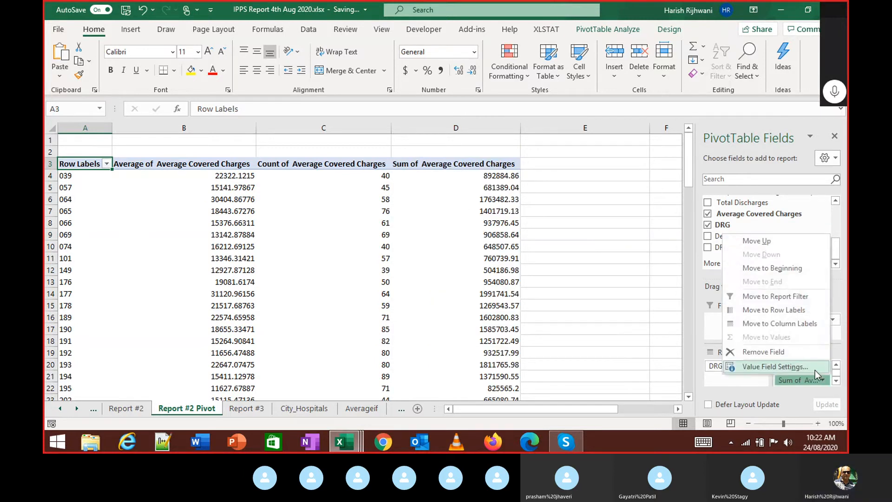
{"action": "left_click", "coordinate": [815, 369]}
{"action": "left_click", "coordinate": [454, 268]}
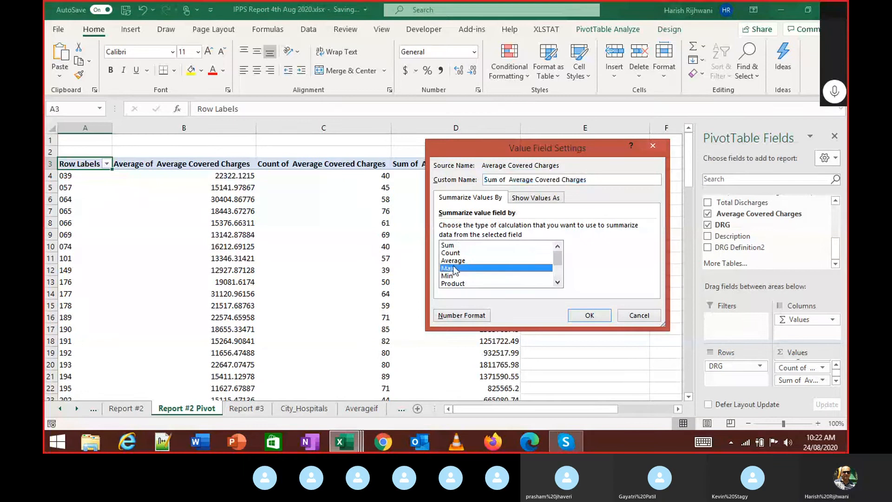
{"action": "left_click", "coordinate": [584, 316]}
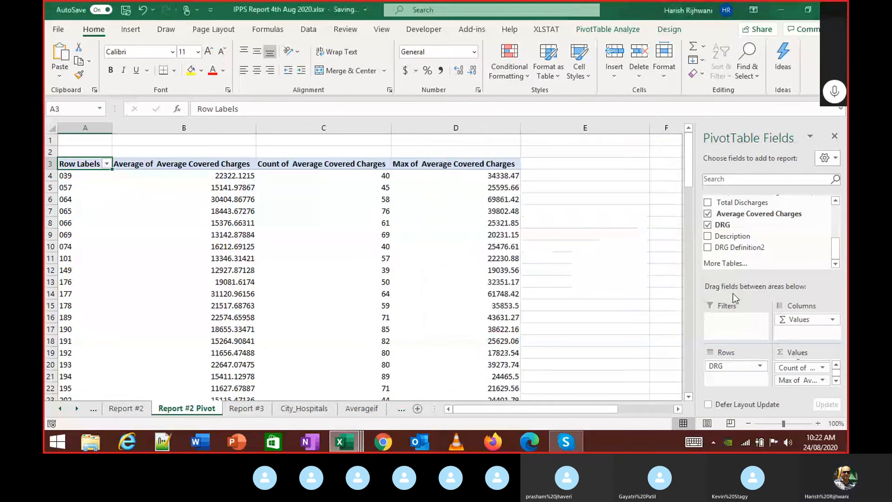
Step: Add Average Covered Charges as a fourth value field and summarize it by Min
{"action": "left_click_drag", "start_coordinate": [744, 214], "coordinate": [809, 384]}
{"action": "left_click", "coordinate": [822, 381]}
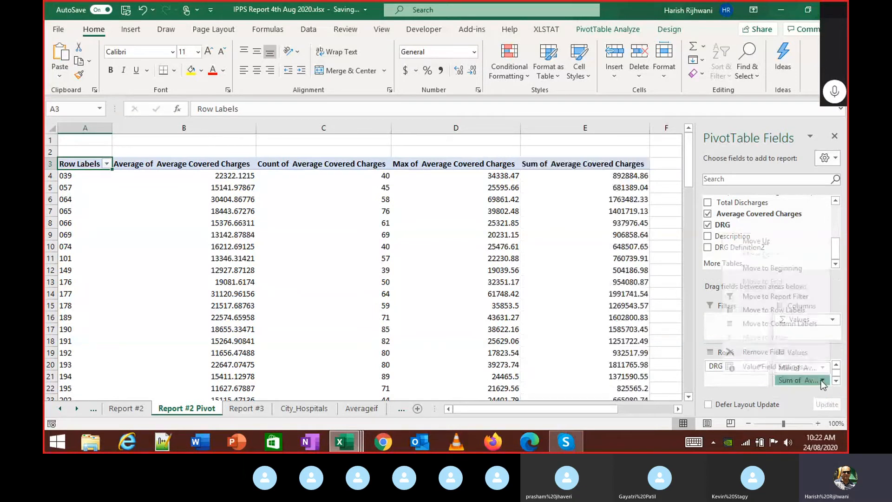
{"action": "left_click", "coordinate": [809, 371]}
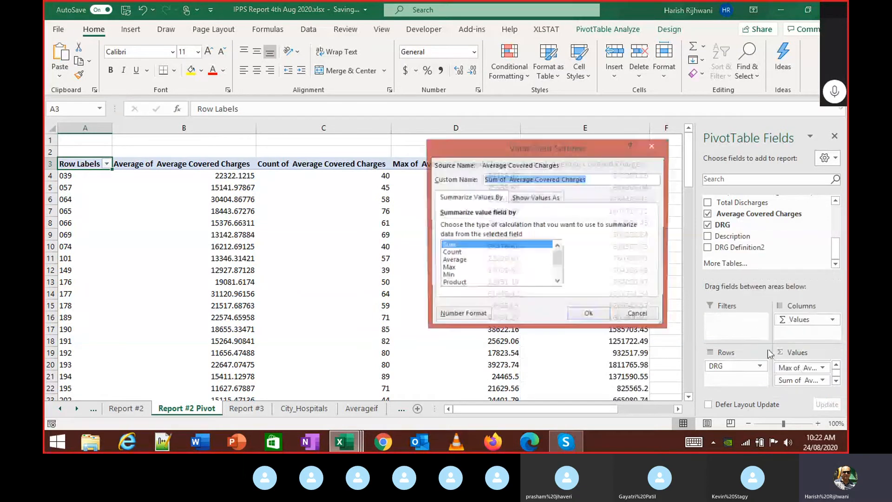
{"action": "left_click", "coordinate": [447, 275]}
{"action": "left_click", "coordinate": [583, 318]}
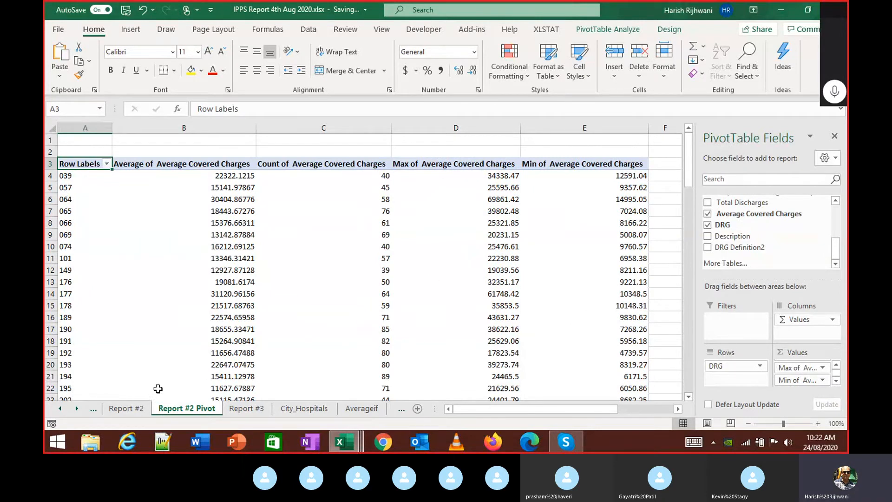
Step: Following Report #2's layout, add Description to the PivotTable's rows and move DRG from the rows to the report filter
{"action": "left_click", "coordinate": [134, 413]}
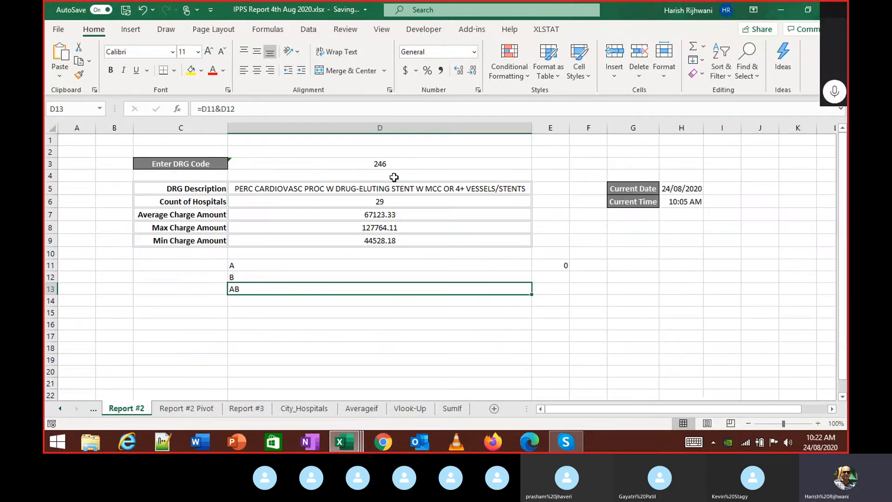
{"action": "left_click", "coordinate": [381, 162]}
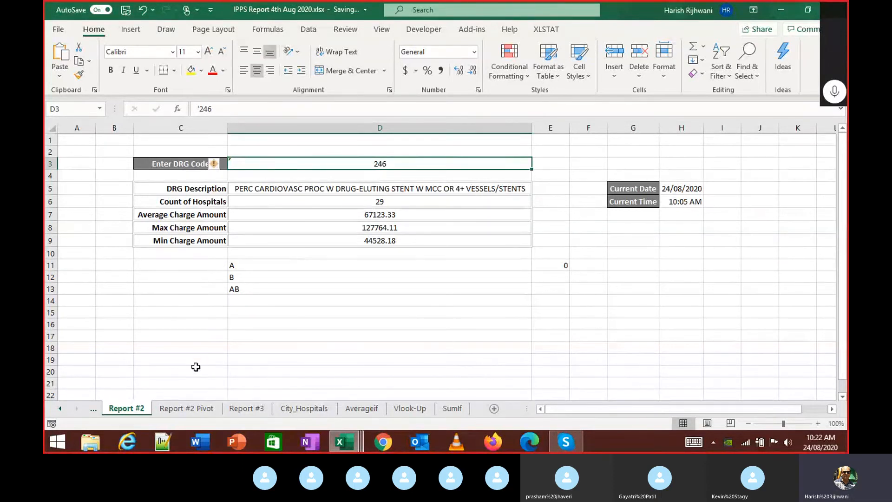
{"action": "left_click", "coordinate": [201, 409]}
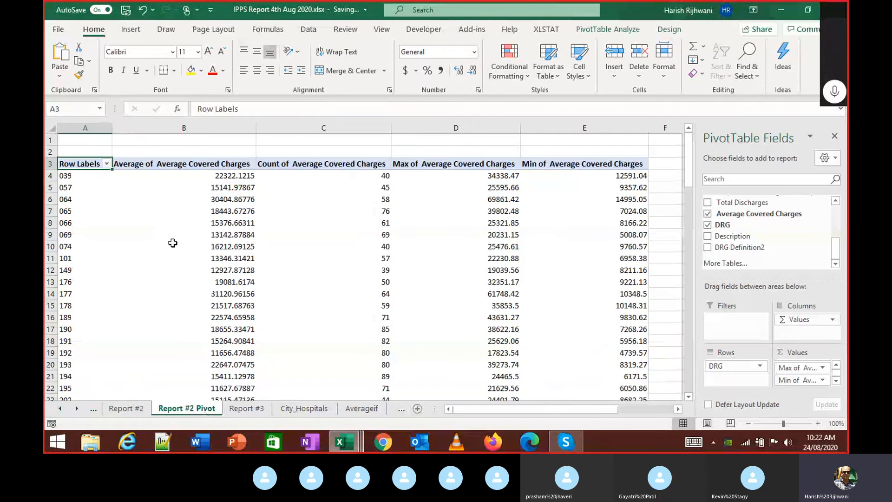
{"action": "mouse_move", "coordinate": [173, 243]}
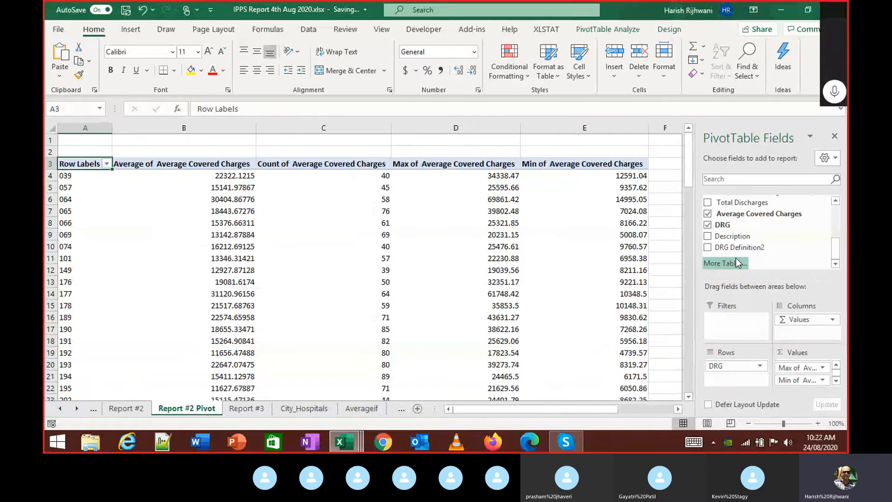
{"action": "left_click_drag", "start_coordinate": [733, 236], "coordinate": [746, 381]}
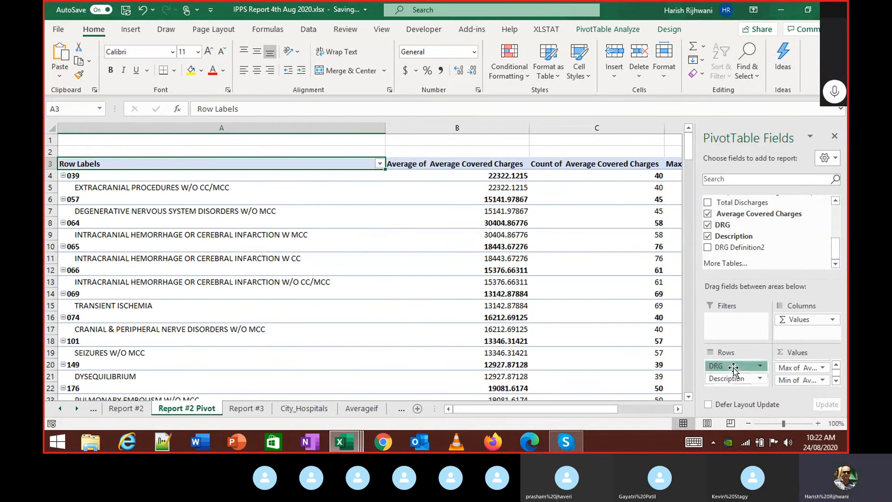
{"action": "left_click_drag", "start_coordinate": [734, 368], "coordinate": [738, 328]}
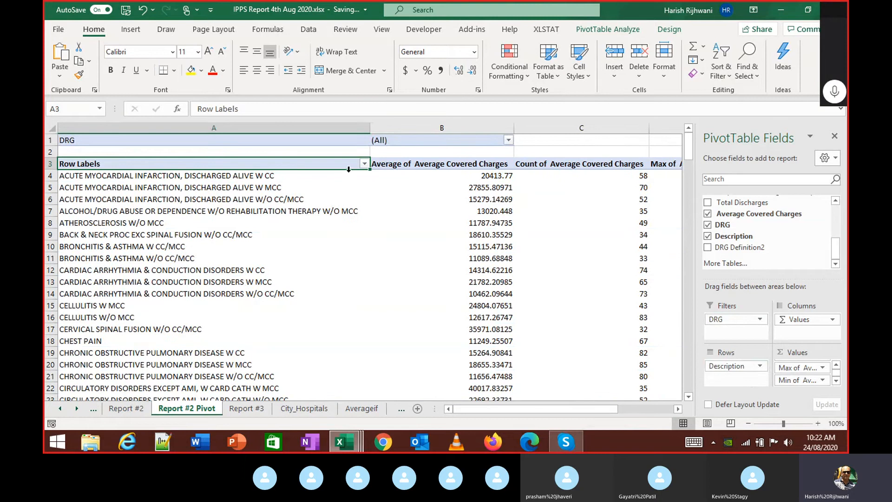
Step: Filter the PivotTable's DRG report filter to code 246 only, with multiple-item selection enabled
{"action": "left_click", "coordinate": [458, 153]}
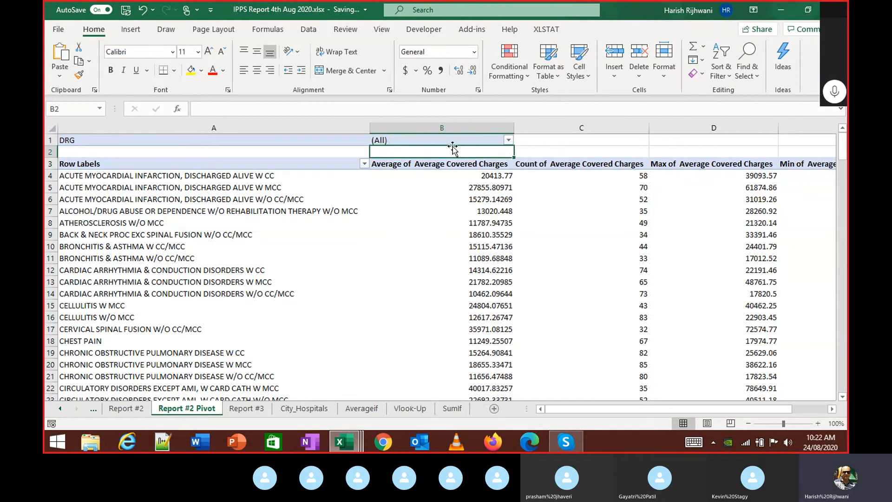
{"action": "left_click", "coordinate": [471, 141]}
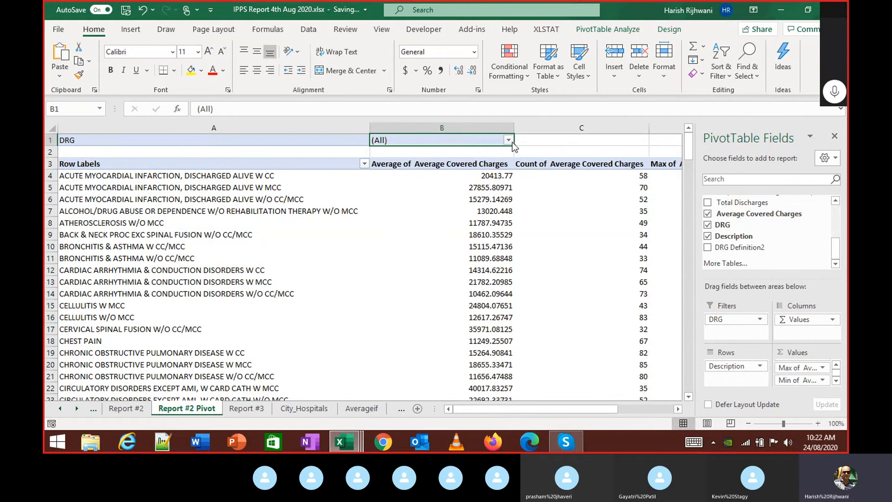
{"action": "left_click", "coordinate": [513, 142]}
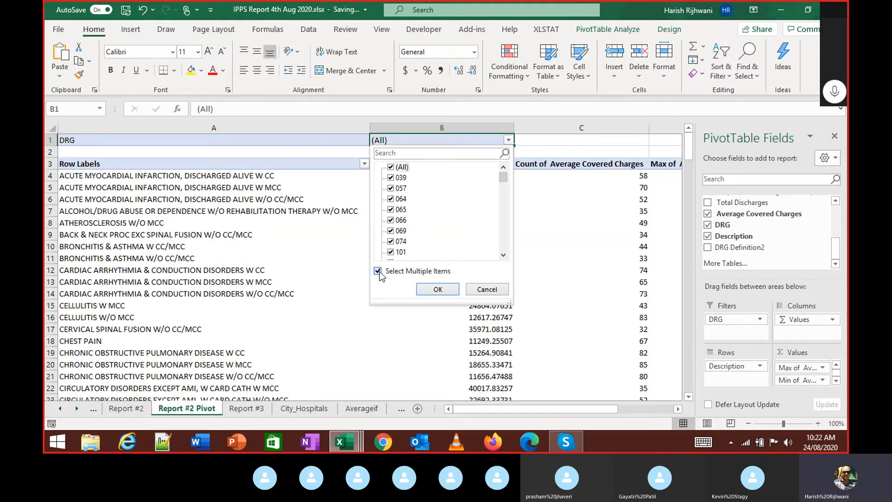
{"action": "left_click", "coordinate": [396, 273]}
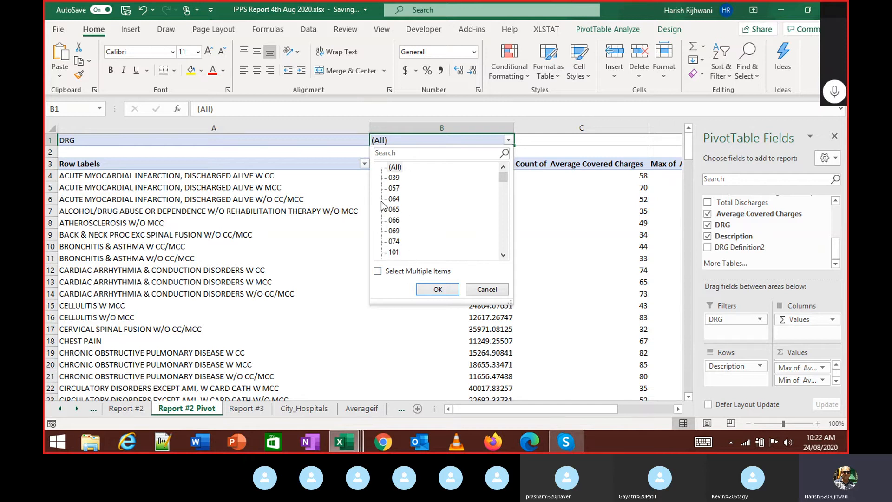
{"action": "left_click", "coordinate": [378, 271]}
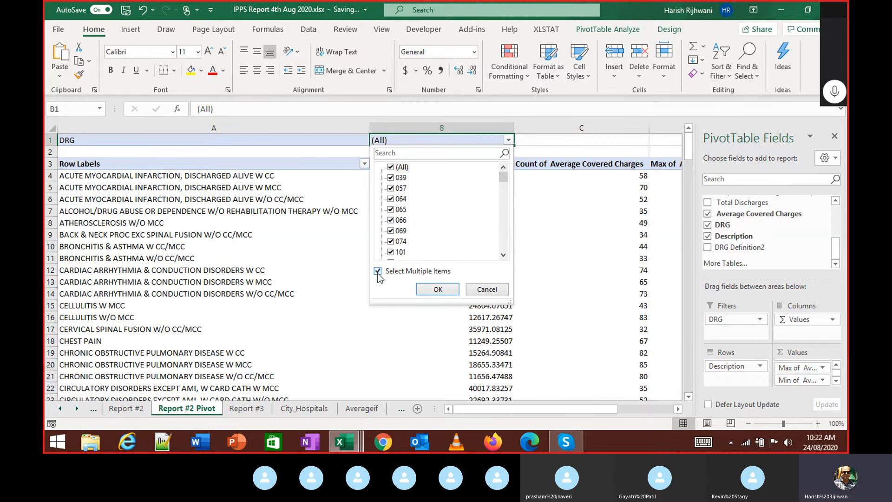
{"action": "left_click", "coordinate": [391, 167]}
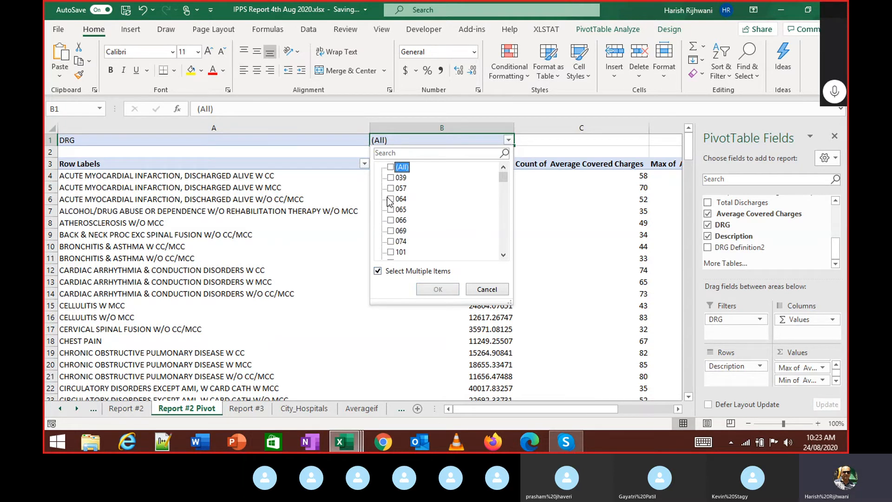
{"action": "scroll", "coordinate": [390, 228], "scroll_direction": "down", "scroll_amount": 15}
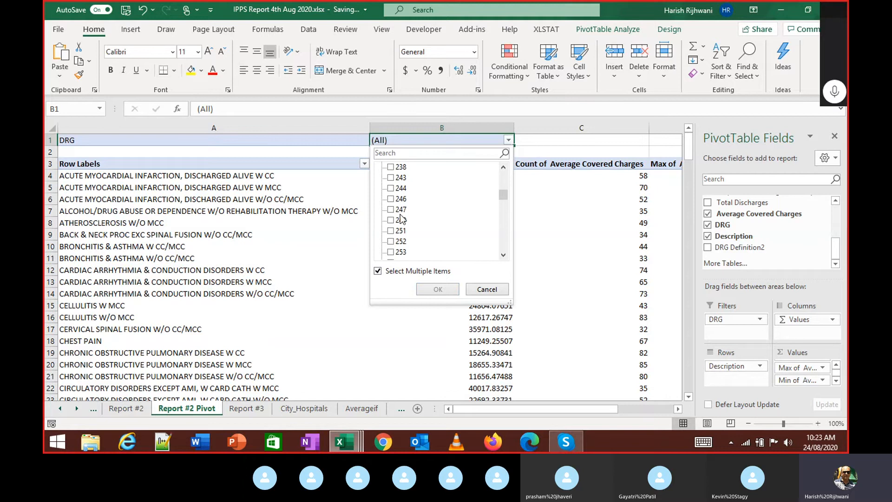
{"action": "left_click", "coordinate": [391, 199]}
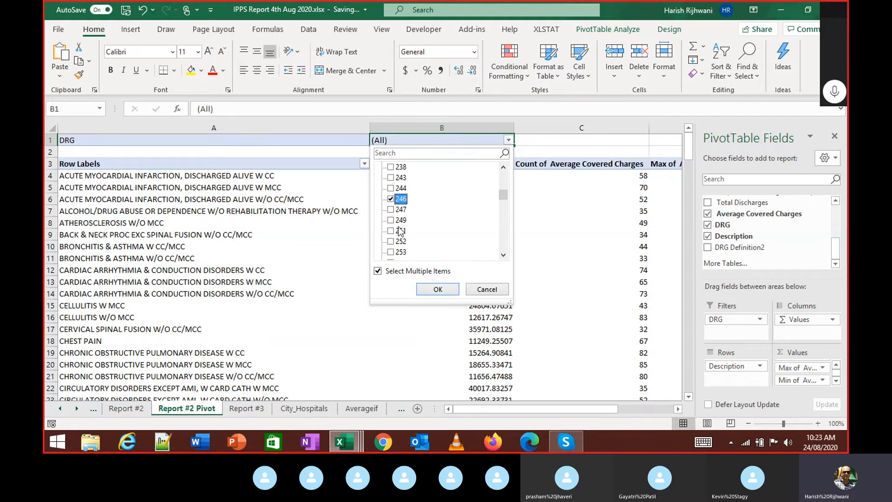
{"action": "left_click", "coordinate": [424, 292]}
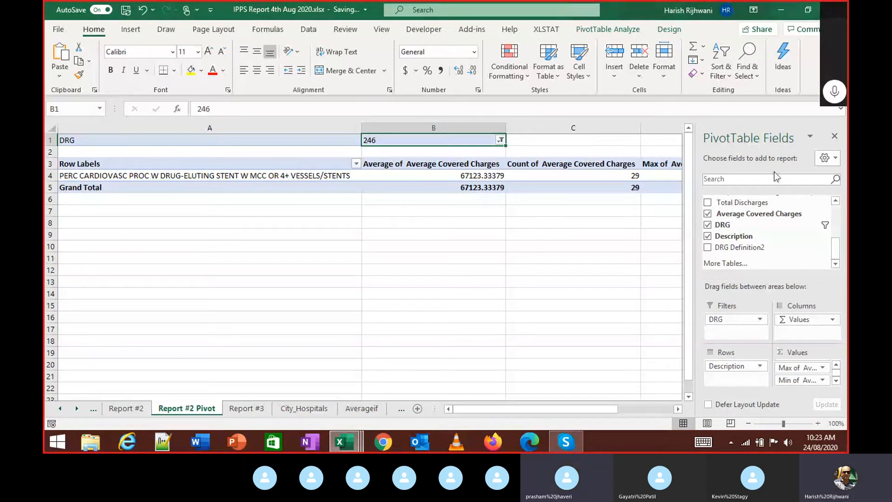
{"action": "left_click", "coordinate": [599, 211]}
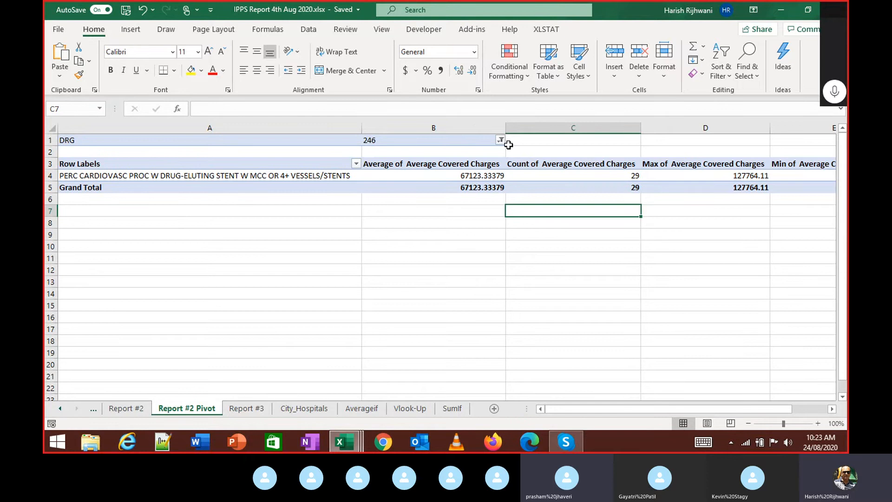
{"action": "left_click", "coordinate": [471, 140]}
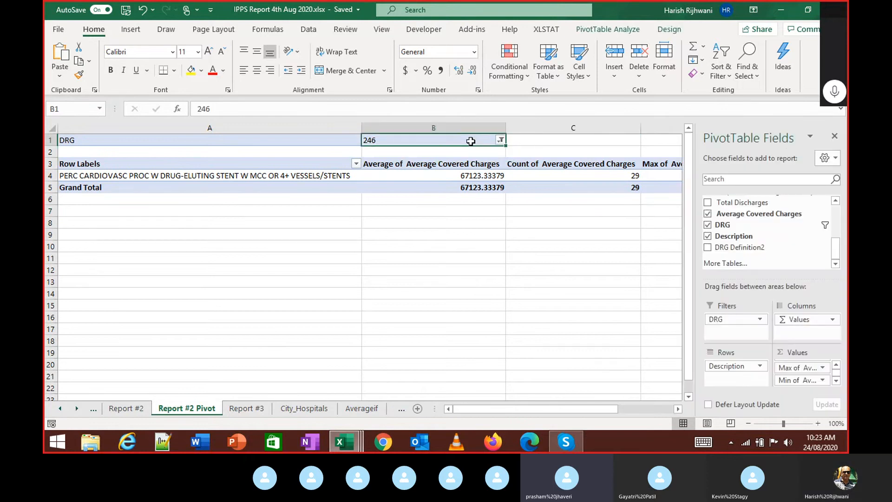
Step: Set the PivotTable's DRG report filter to code 039 and return it to code 246
{"action": "type", "text": "039"}
{"action": "key", "text": "Return"}
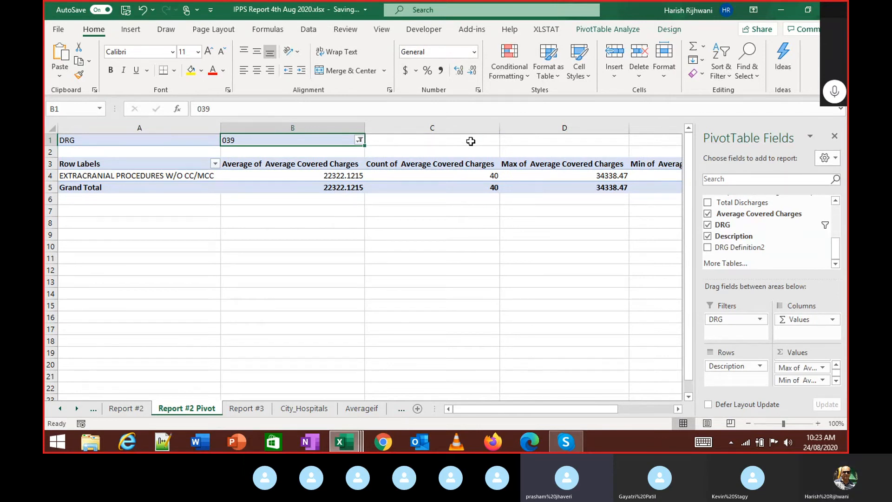
{"action": "type", "text": "246"}
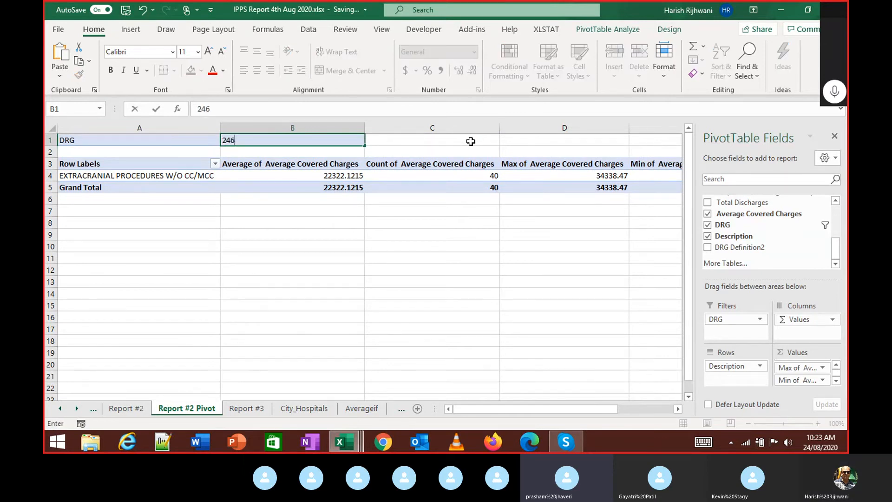
{"action": "key", "text": "Return"}
Step: Try to set the DRG report filter to code 111 and check the filter's list of available codes
{"action": "left_click", "coordinate": [471, 140]}
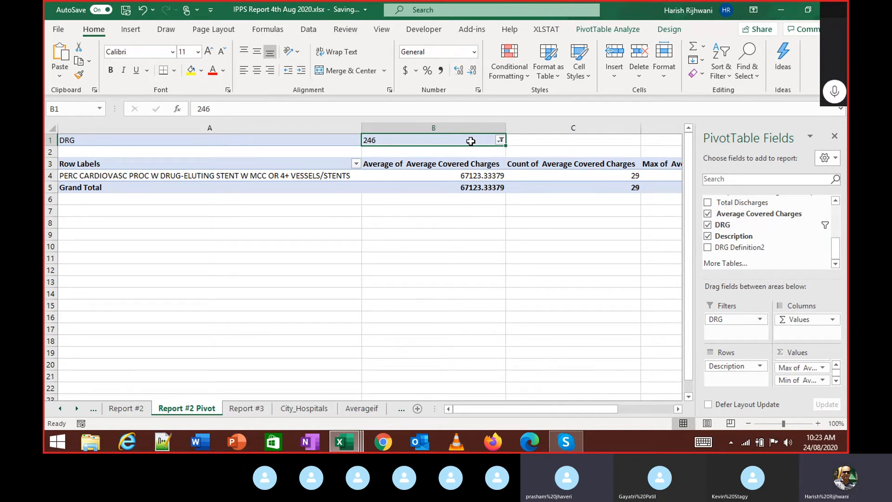
{"action": "key", "text": "alt+Down"}
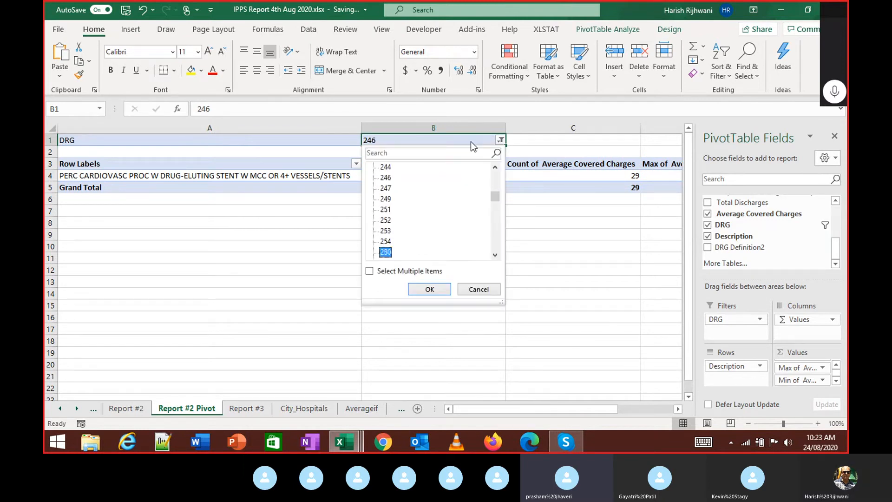
{"action": "key", "text": "Escape"}
{"action": "type", "text": "111"}
{"action": "key", "text": "Return"}
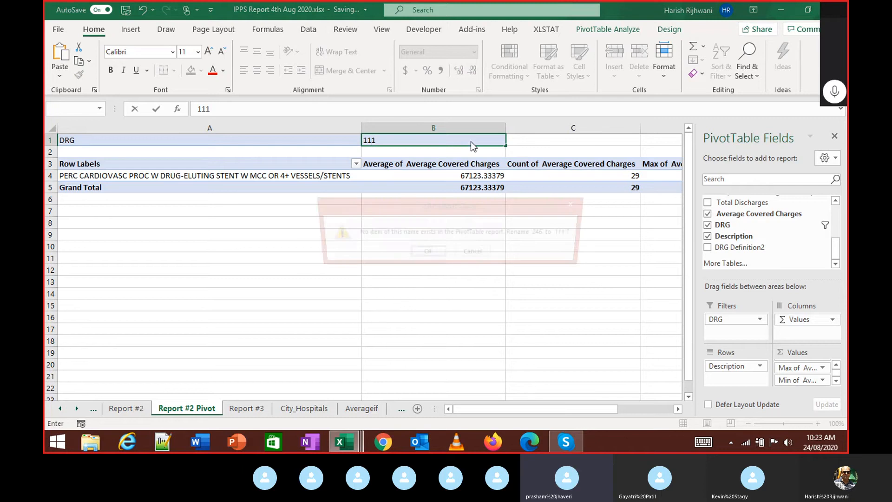
{"action": "key", "text": "Escape"}
{"action": "key", "text": "alt+Down"}
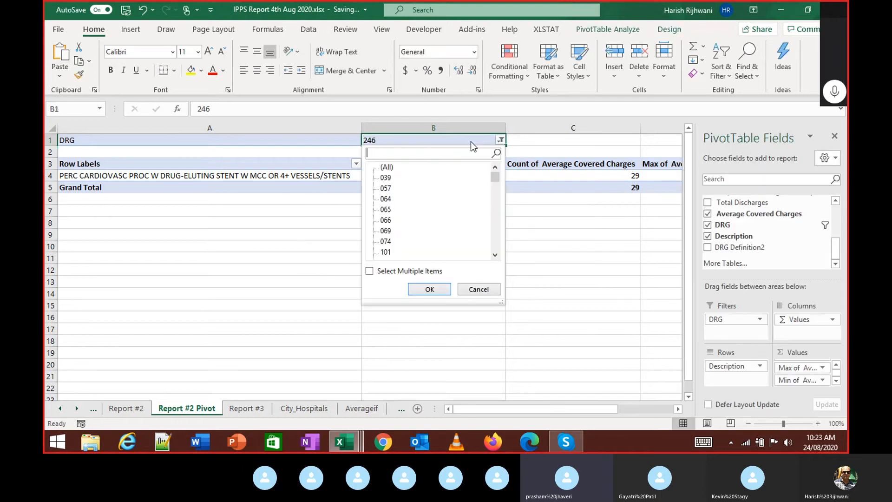
{"action": "key", "text": "Escape"}
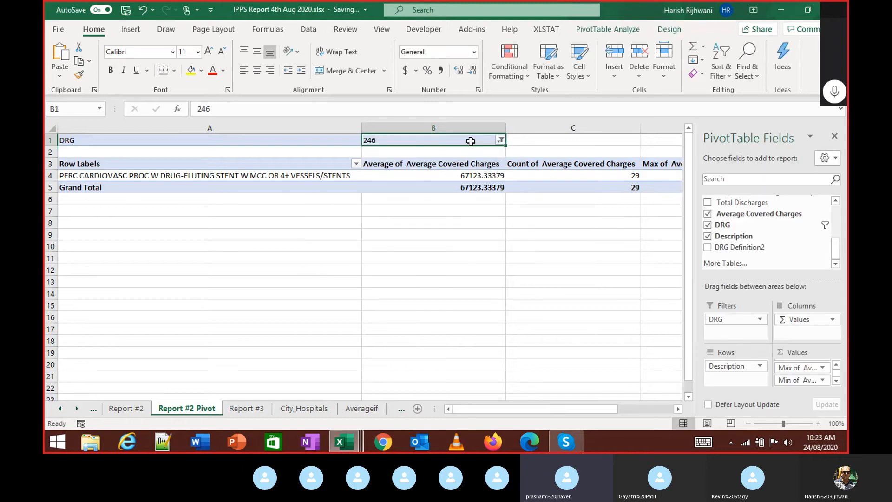
Step: Set the PivotTable's DRG report filter to code 287
{"action": "type", "text": "287"}
{"action": "key", "text": "Return"}
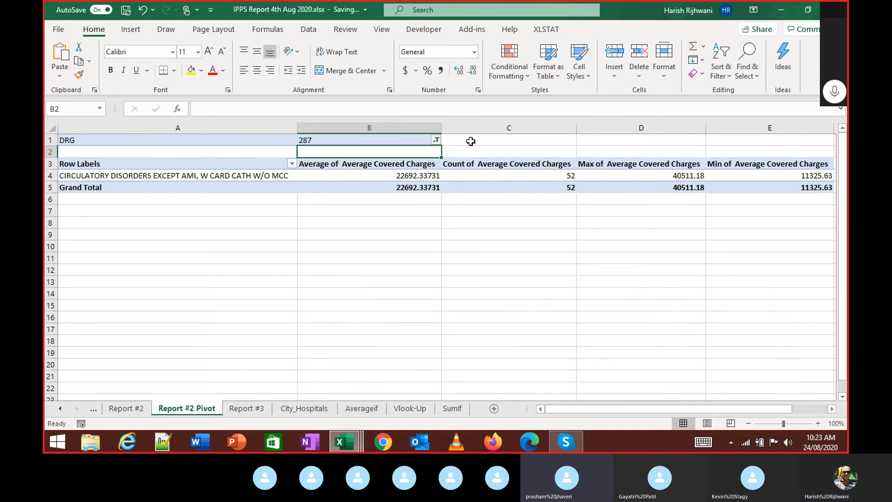
{"action": "key", "text": "Up"}
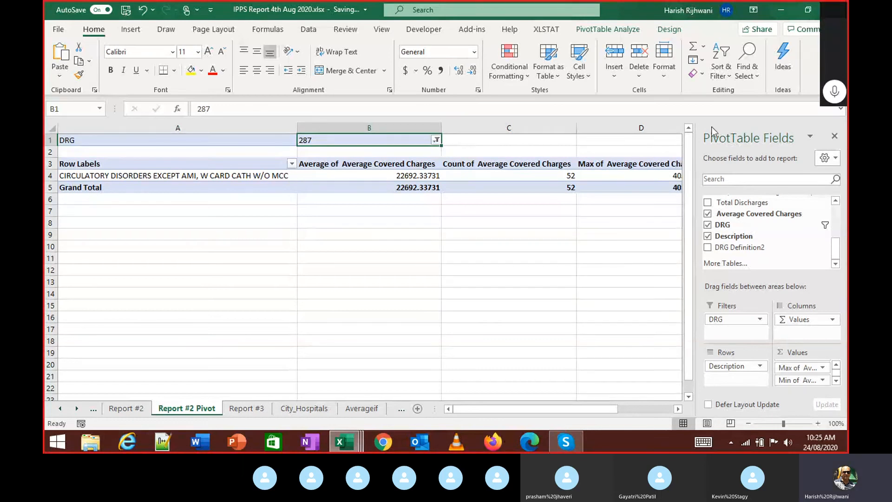
Step: Examine the PivotTable for DRG 287, covering the row labels, the Average, Count, Max and Min columns, and the grand total
{"action": "left_click", "coordinate": [382, 261]}
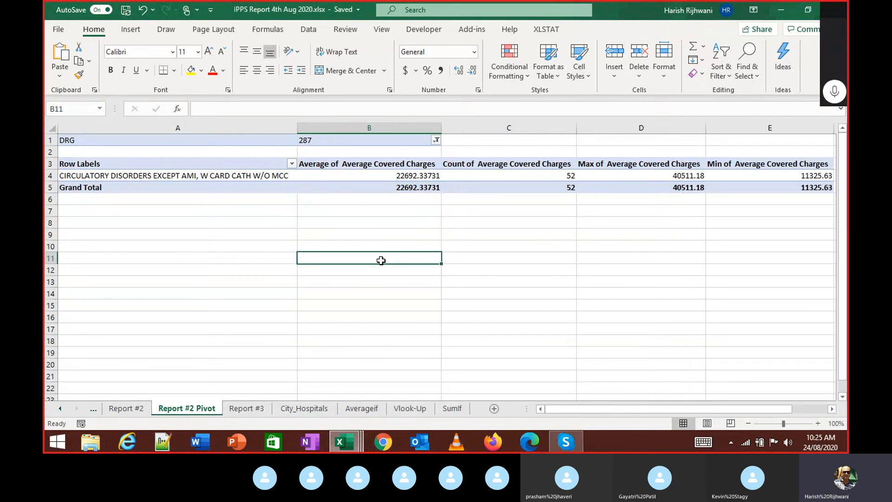
{"action": "key", "text": "ctrl+Up"}
{"action": "key", "text": "ctrl+Up"}
{"action": "key", "text": "ctrl+Left"}
{"action": "key", "text": "ctrl+shift+Down"}
{"action": "key", "text": "ctrl+shift+Right"}
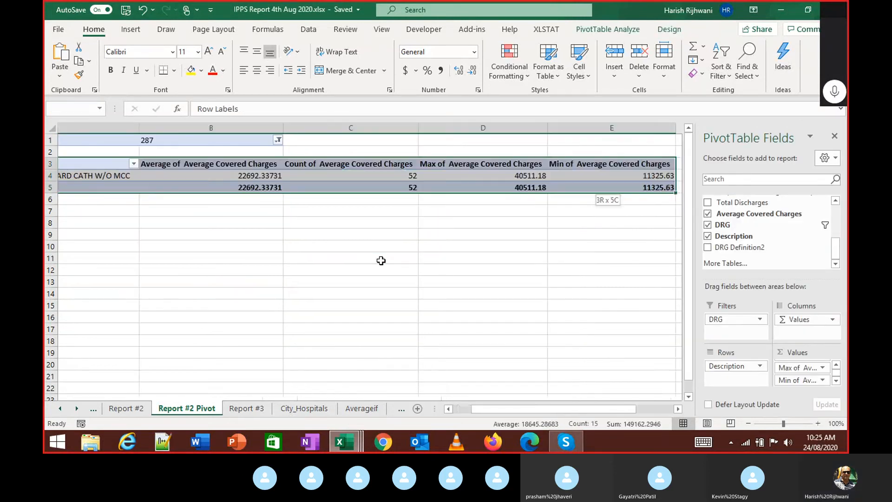
{"action": "key", "text": "Left"}
{"action": "key", "text": "Down"}
{"action": "key", "text": "Down"}
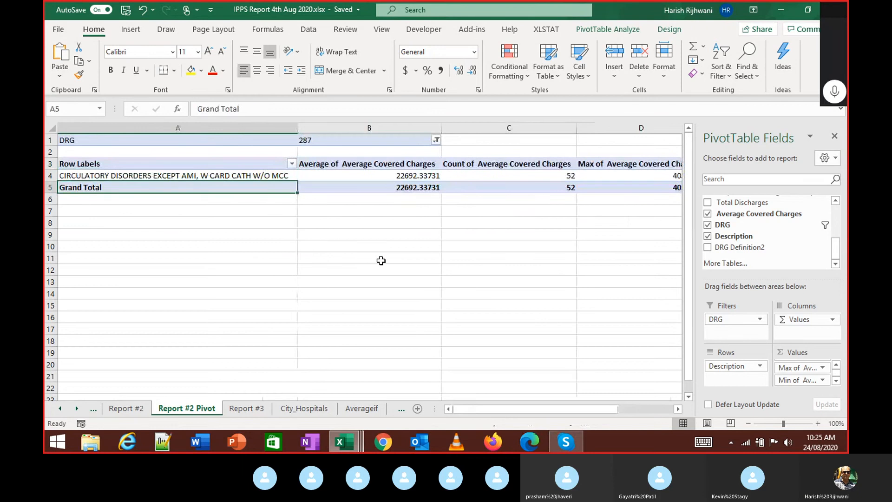
{"action": "key", "text": "Right"}
{"action": "key", "text": "Right"}
{"action": "key", "text": "Up"}
{"action": "key", "text": "Up"}
{"action": "key", "text": "Left"}
{"action": "key", "text": "Left"}
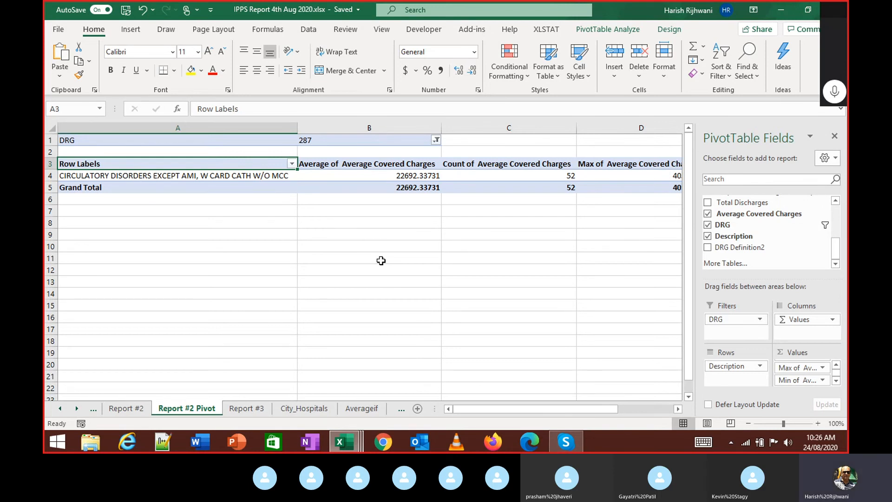
{"action": "left_click", "coordinate": [382, 260]}
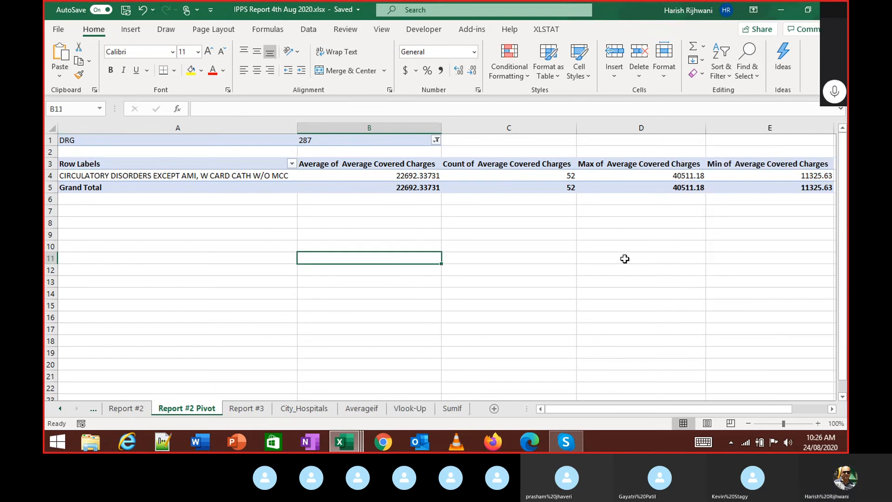
{"action": "key", "text": "ctrl+Up"}
{"action": "key", "text": "ctrl+Up"}
{"action": "key", "text": "ctrl+Left"}
{"action": "key", "text": "ctrl+shift+Down"}
{"action": "key", "text": "ctrl+shift+Right"}
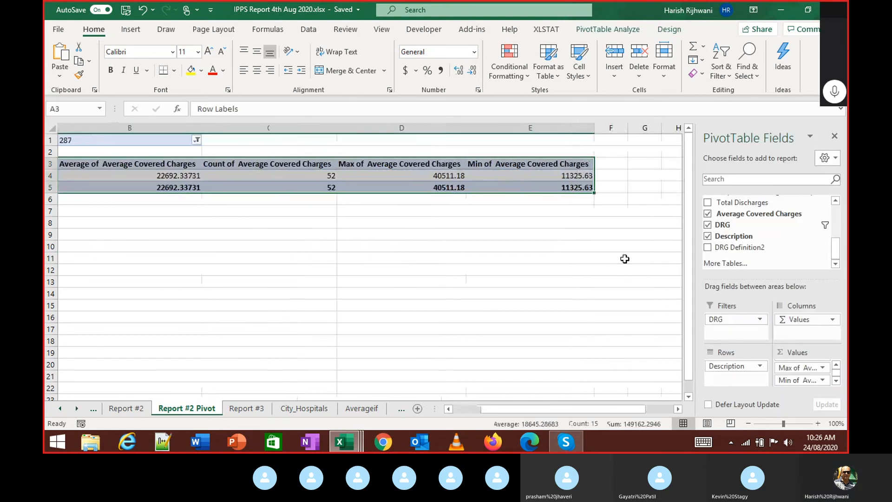
{"action": "key", "text": "Right"}
{"action": "key", "text": "Right"}
{"action": "key", "text": "Right"}
{"action": "key", "text": "Down"}
{"action": "key", "text": "Home"}
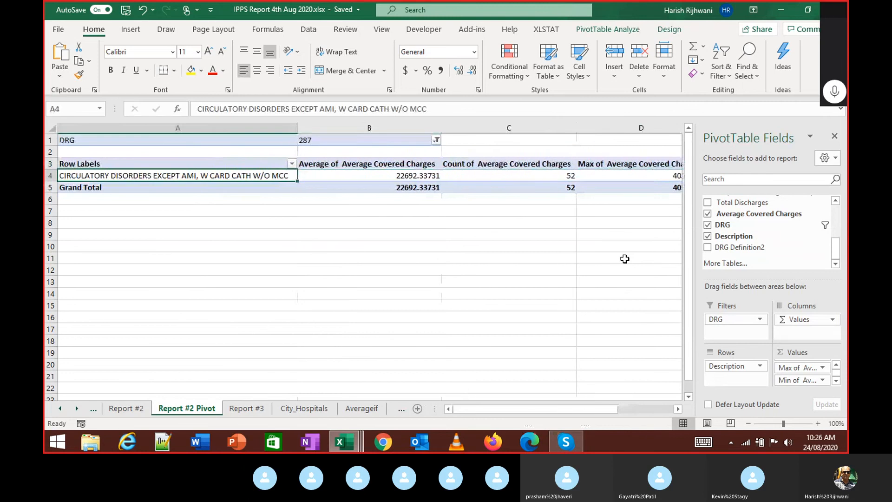
{"action": "key", "text": "ctrl+shift+Right"}
{"action": "key", "text": "ctrl+shift+Down"}
{"action": "key", "text": "Left"}
{"action": "key", "text": "Up"}
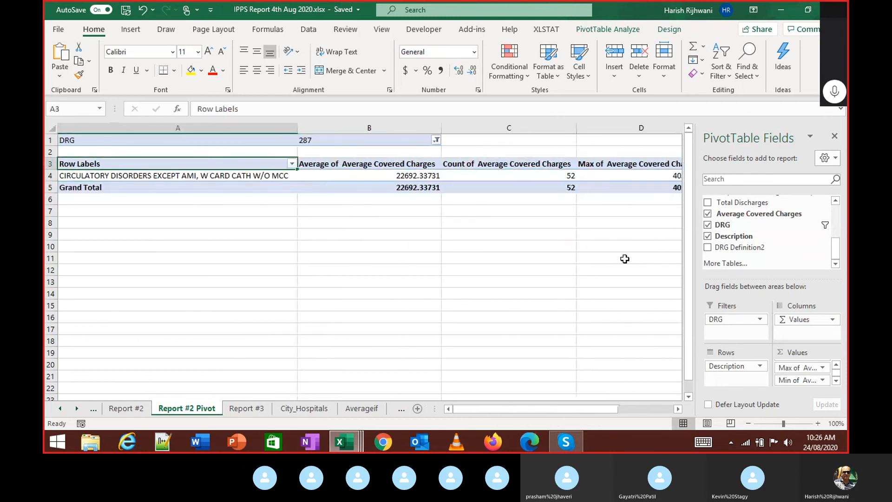
{"action": "key", "text": "Up"}
{"action": "key", "text": "Up"}
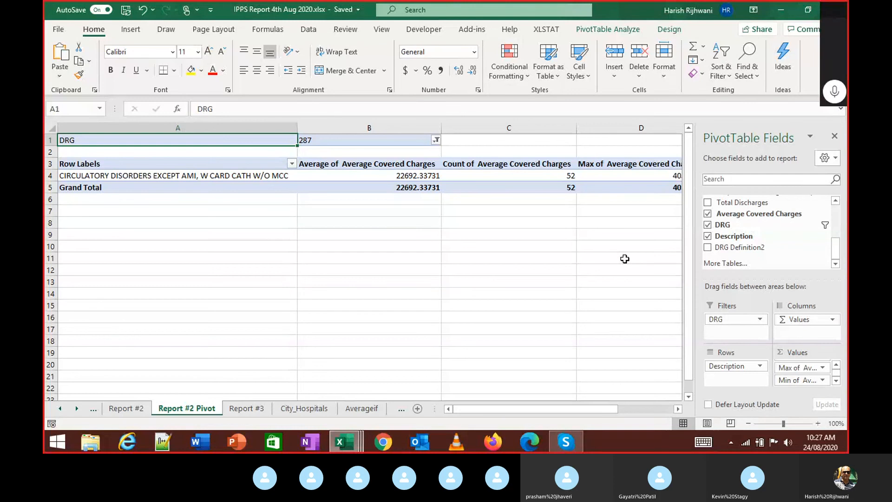
Step: View the city hospital count report on the Report #3 sheet and return to the Report #2 Pivot sheet
{"action": "key", "text": "ctrl+Page_Down"}
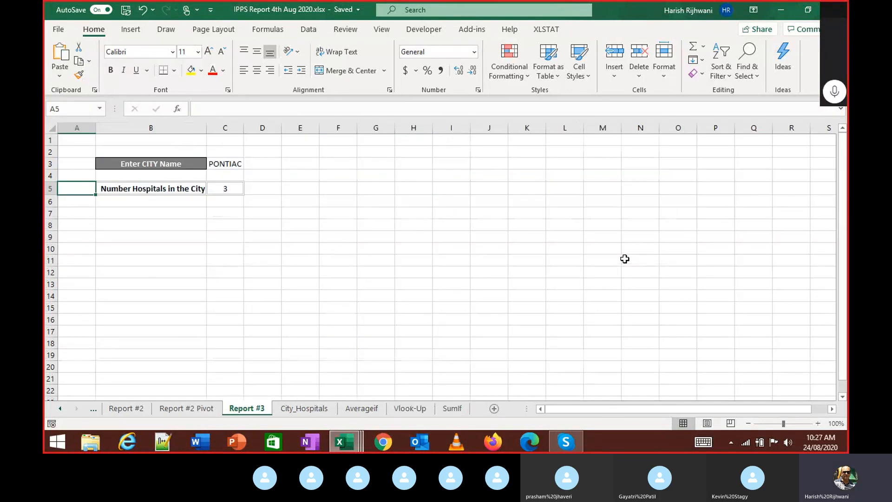
{"action": "key", "text": "ctrl+Page_Up"}
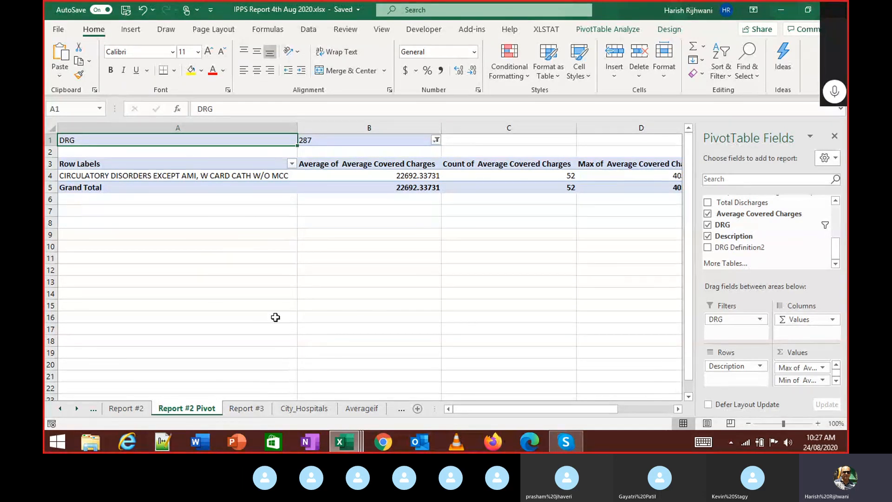
{"action": "left_click", "coordinate": [247, 409]}
{"action": "left_click", "coordinate": [216, 200]}
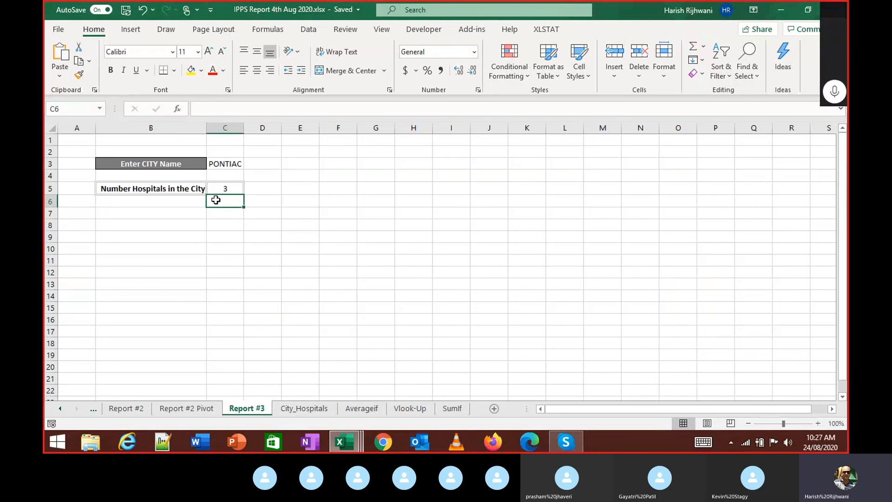
{"action": "left_click", "coordinate": [193, 409]}
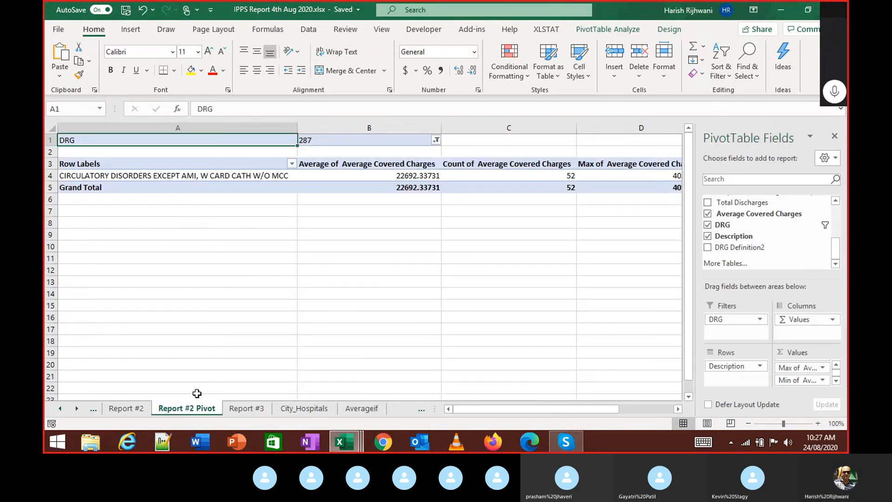
{"action": "left_click", "coordinate": [246, 238]}
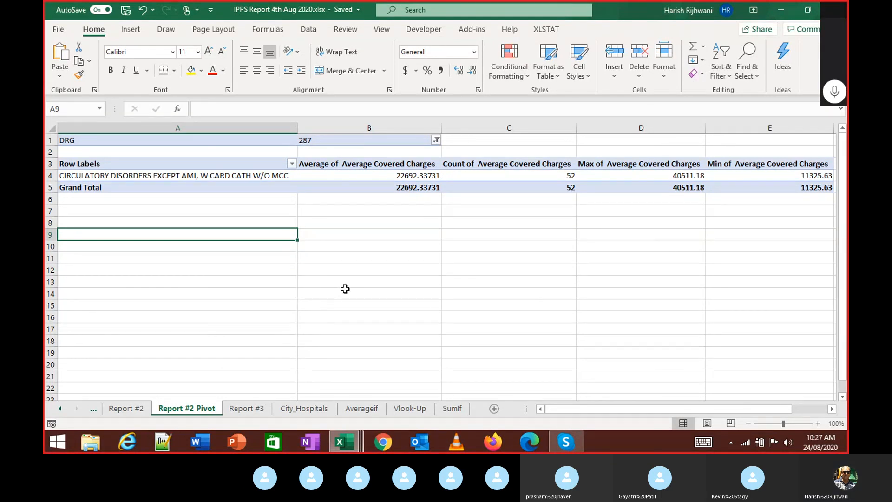
Step: Switch to the Skype meeting window to view the call and its chat
{"action": "mouse_move", "coordinate": [570, 444]}
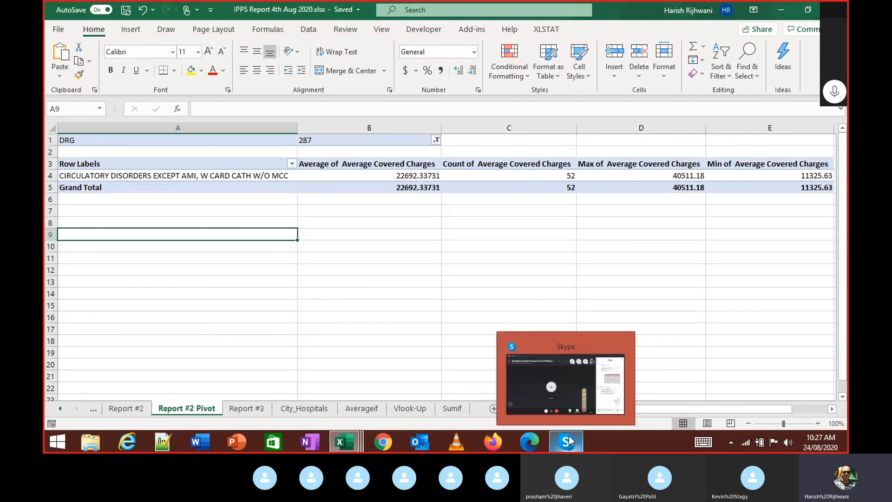
{"action": "left_click", "coordinate": [557, 376]}
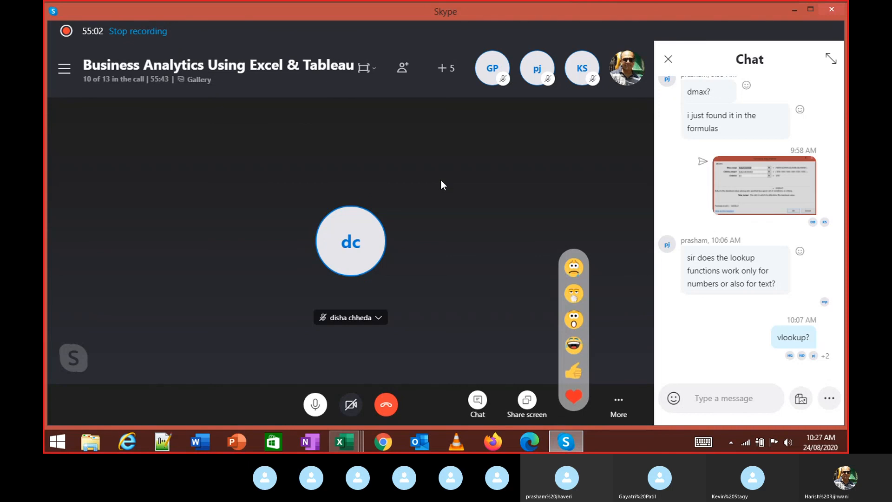